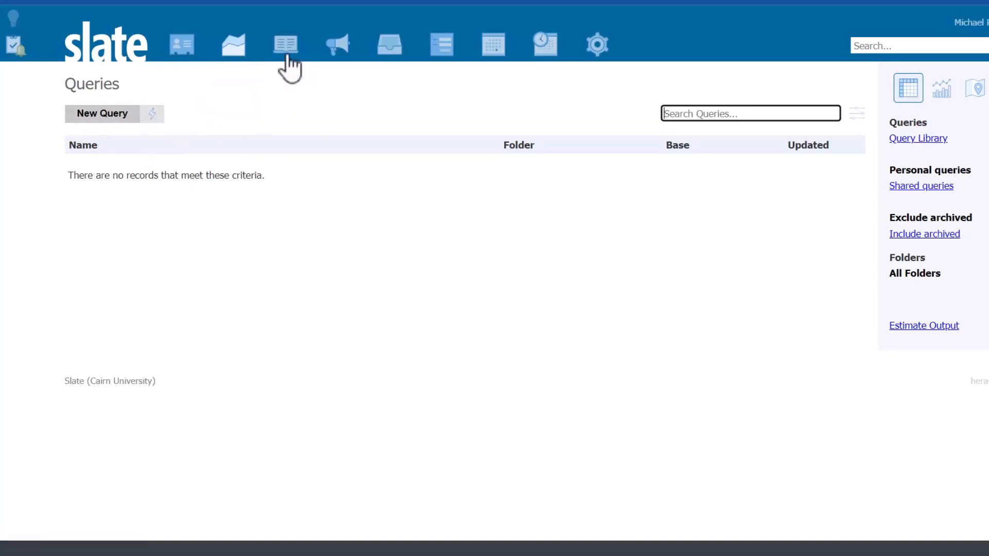
{"action": "mouse_move", "coordinate": [287, 48]}
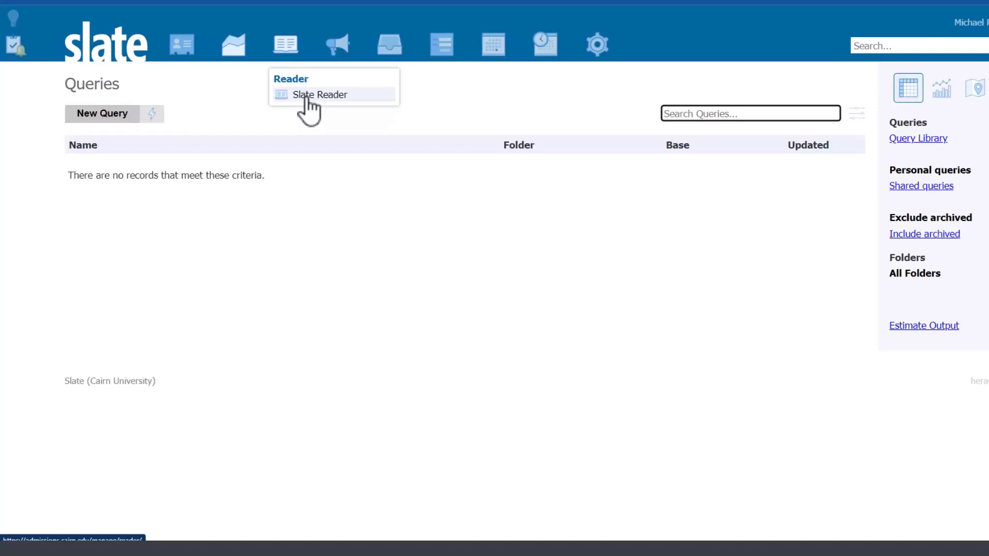
{"action": "mouse_move", "coordinate": [338, 55]}
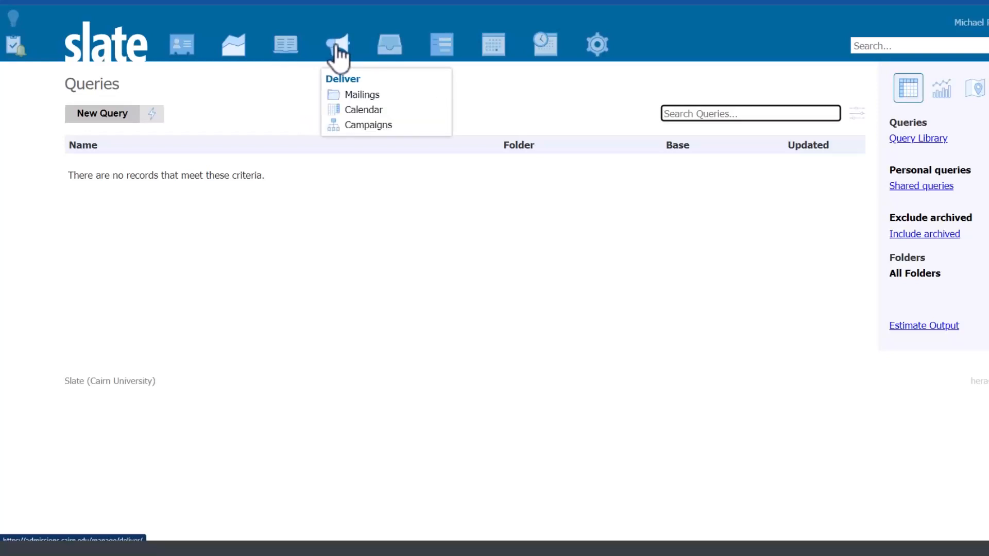
{"action": "left_click", "coordinate": [368, 126]}
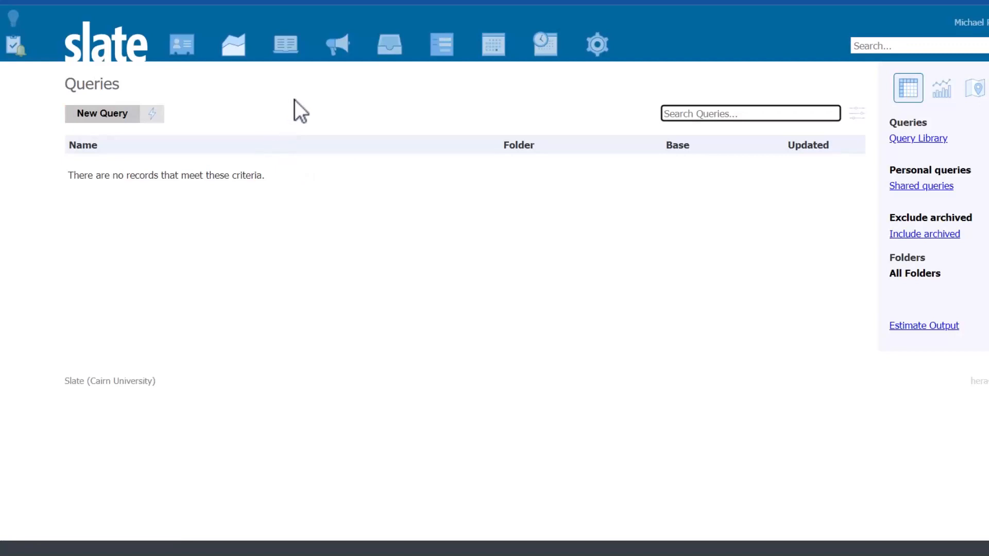
Open the Inbox and check its unassigned messages, assigned messages and your own assignments
{"action": "mouse_move", "coordinate": [387, 54]}
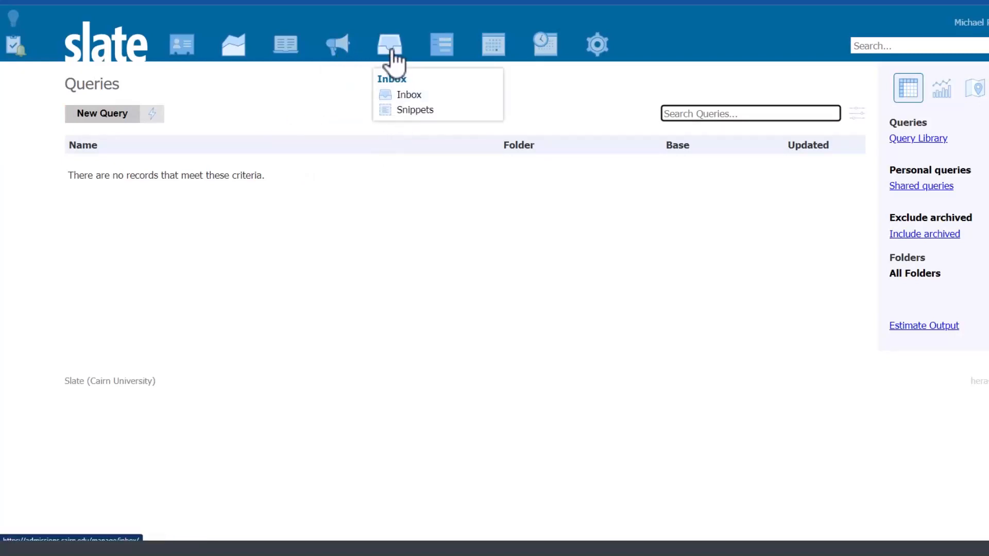
{"action": "left_click", "coordinate": [407, 96]}
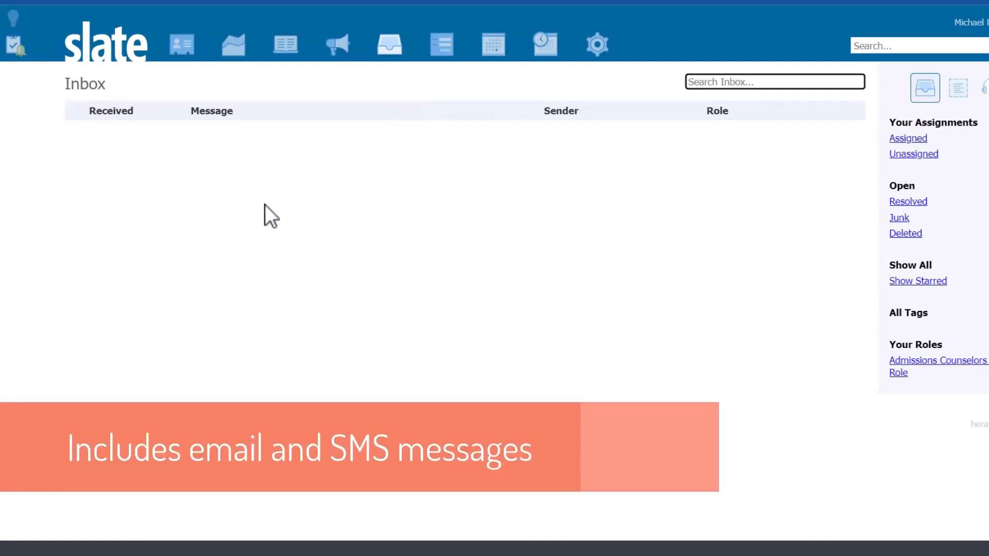
{"action": "left_click", "coordinate": [915, 157]}
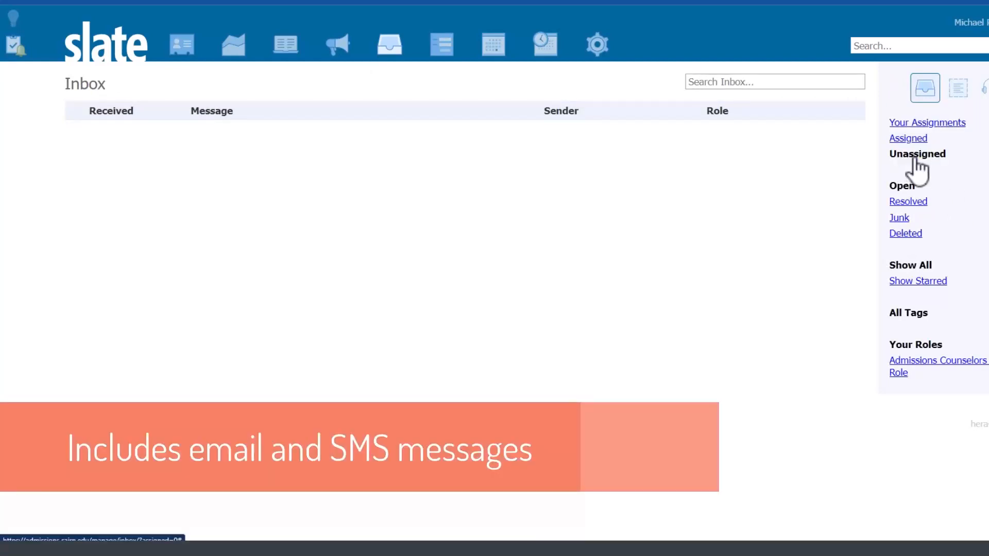
{"action": "left_click", "coordinate": [910, 143]}
{"action": "left_click", "coordinate": [911, 153]}
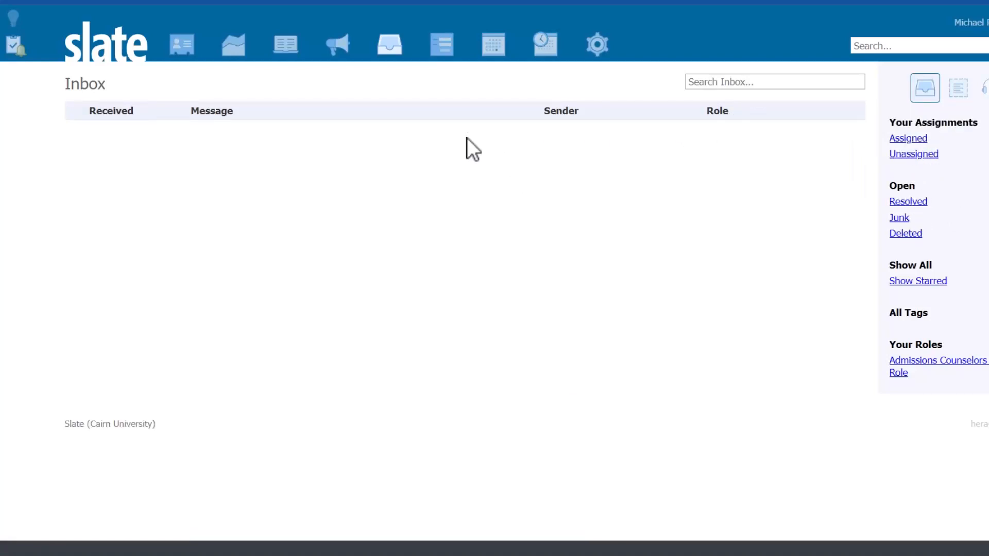
Try to open the Forms module
{"action": "mouse_move", "coordinate": [441, 53]}
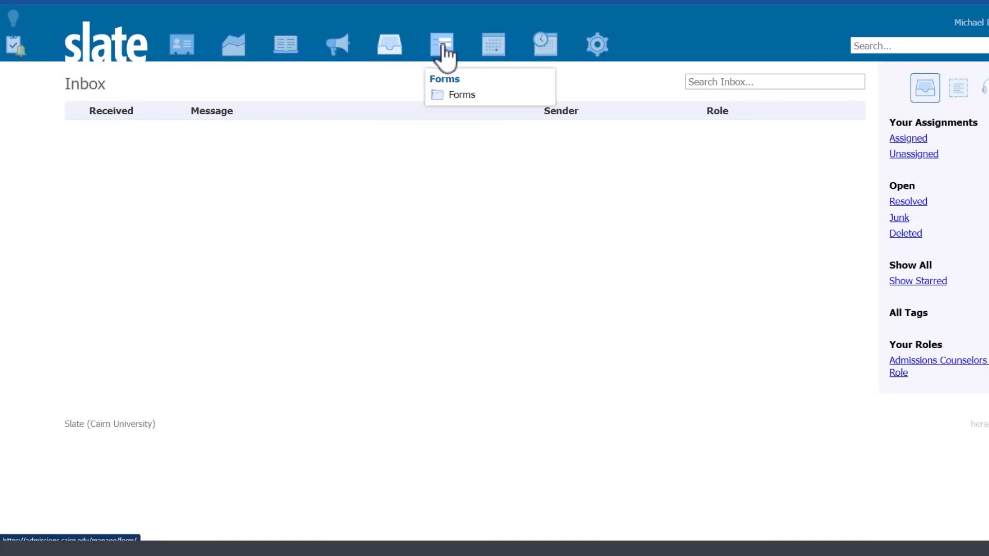
{"action": "left_click", "coordinate": [443, 46]}
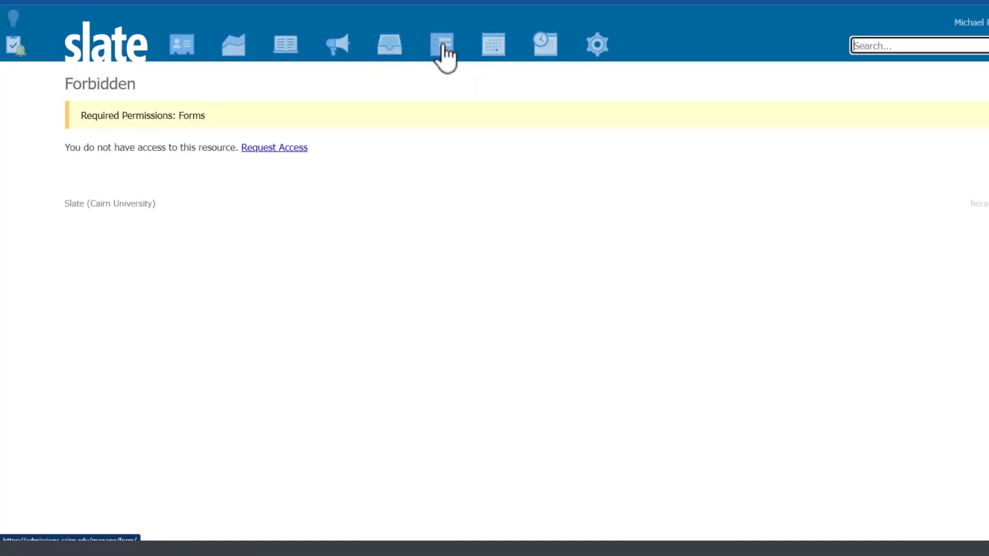
Open Discover Slate and look through its Guided Exploration and Community Exploration resources
{"action": "mouse_move", "coordinate": [508, 50]}
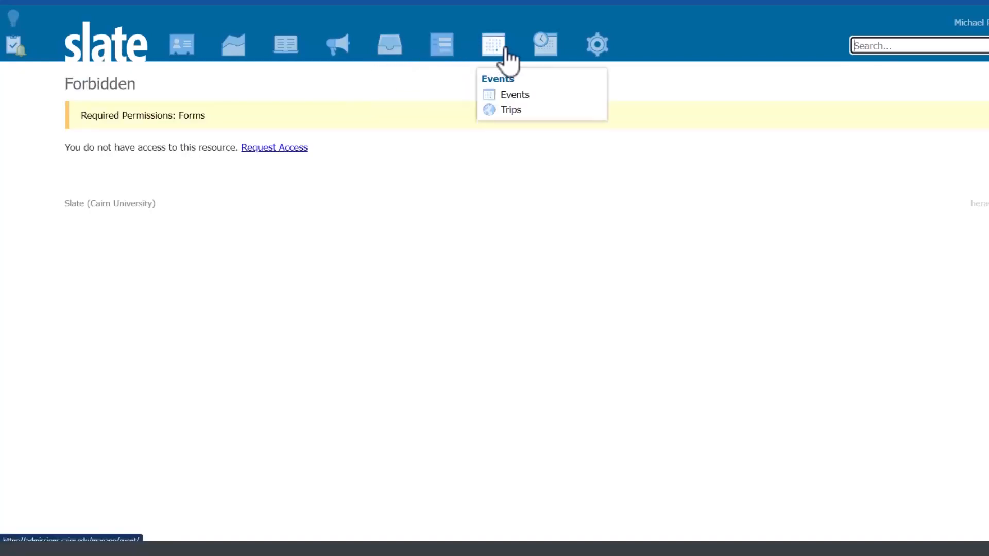
{"action": "mouse_move", "coordinate": [552, 54]}
{"action": "mouse_move", "coordinate": [596, 54]}
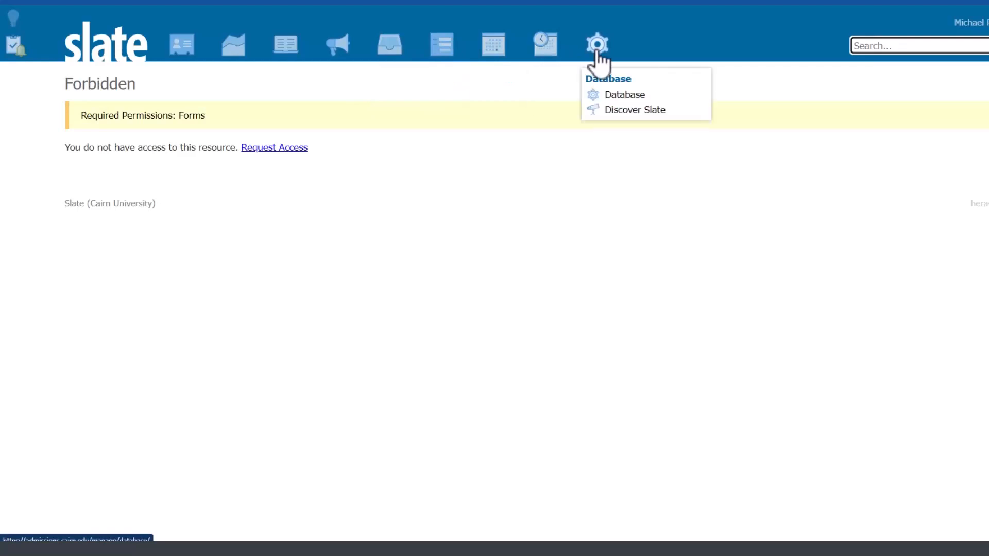
{"action": "left_click", "coordinate": [628, 113]}
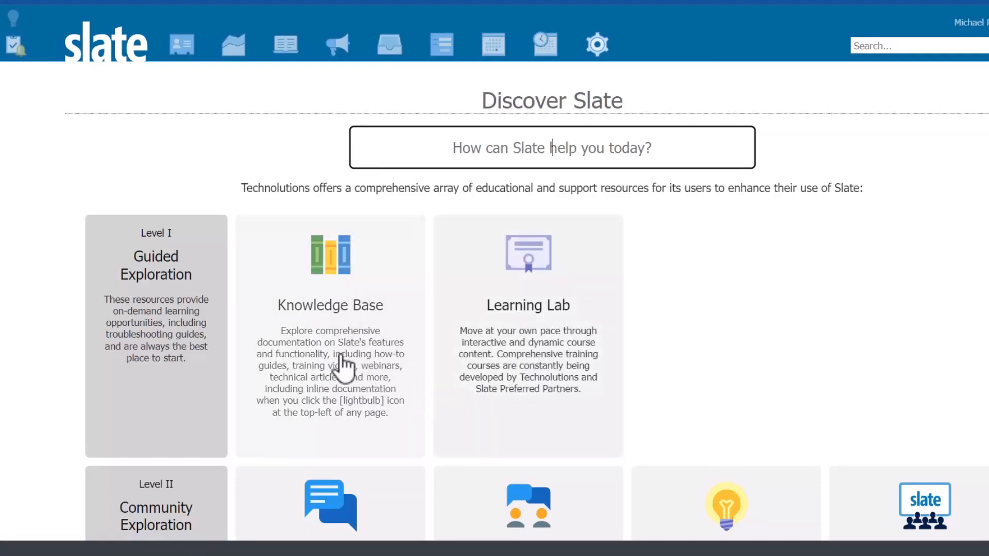
{"action": "scroll", "coordinate": [369, 371], "scroll_direction": "down", "scroll_amount": 3}
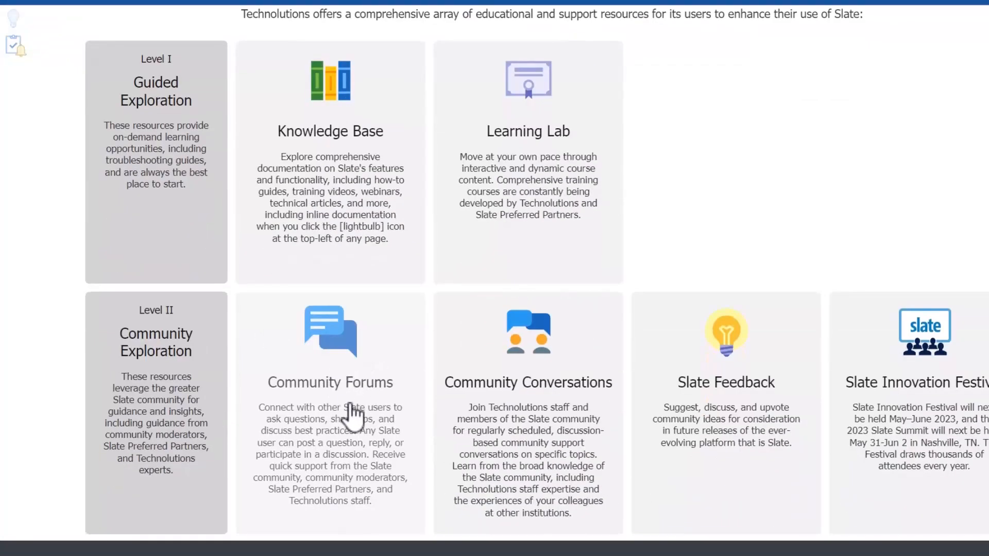
{"action": "scroll", "coordinate": [499, 260], "scroll_direction": "up", "scroll_amount": 2}
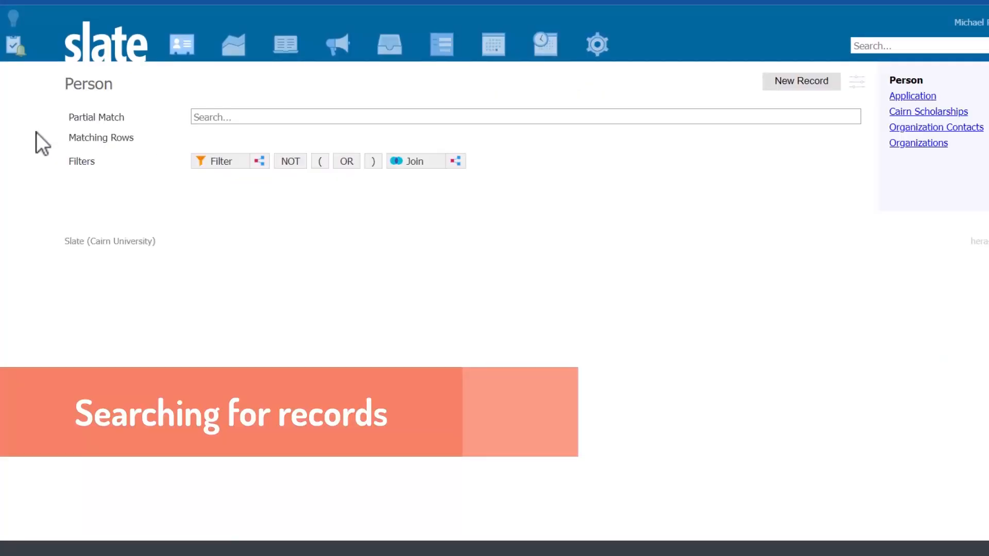
Search the person records for the test applicant's first name and open the Langhorne record with the Decided application status
{"action": "left_click", "coordinate": [213, 118]}
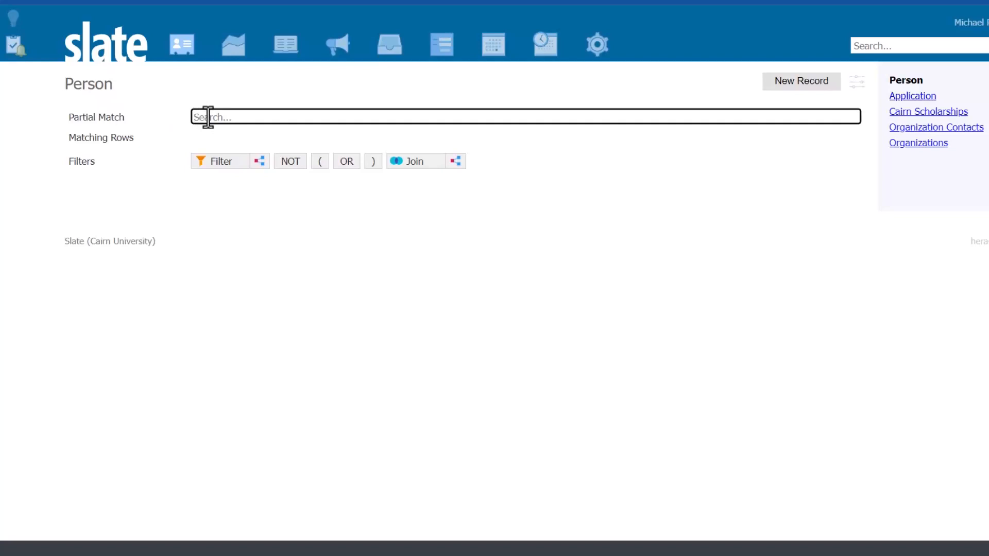
{"action": "type", "text": "sali"}
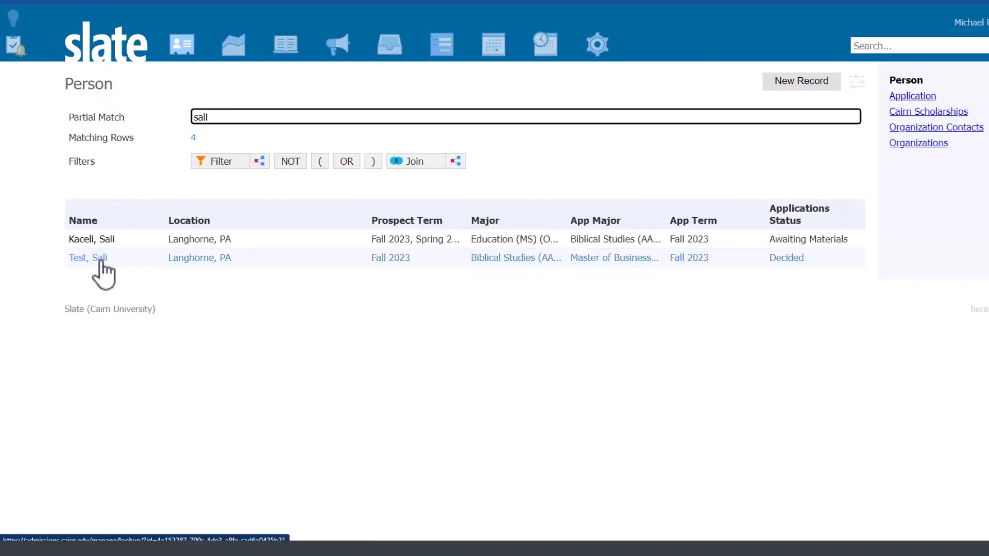
{"action": "left_click", "coordinate": [100, 259]}
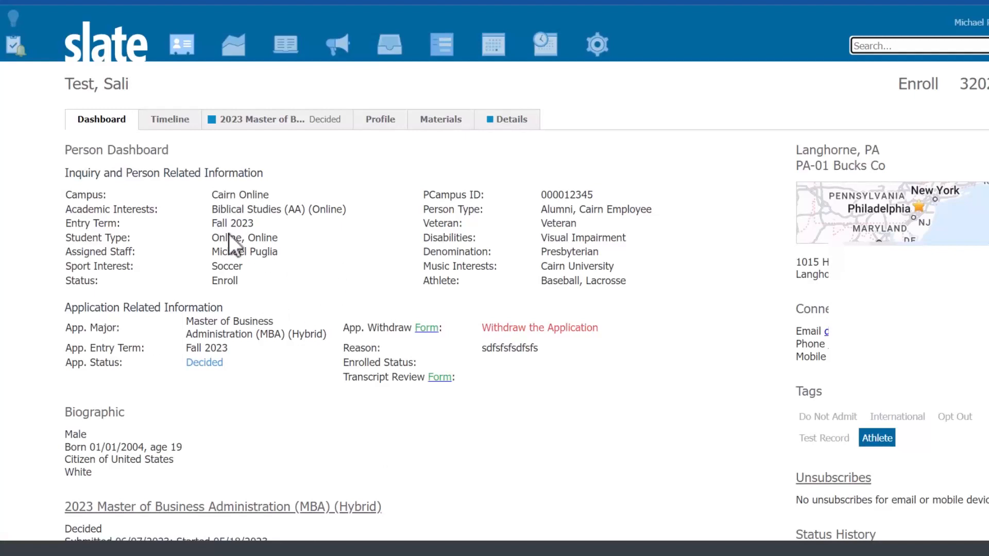
Return to the records database search and view the Application, Cairn Scholarships, Organization Contacts and Organizations record types
{"action": "mouse_move", "coordinate": [185, 56]}
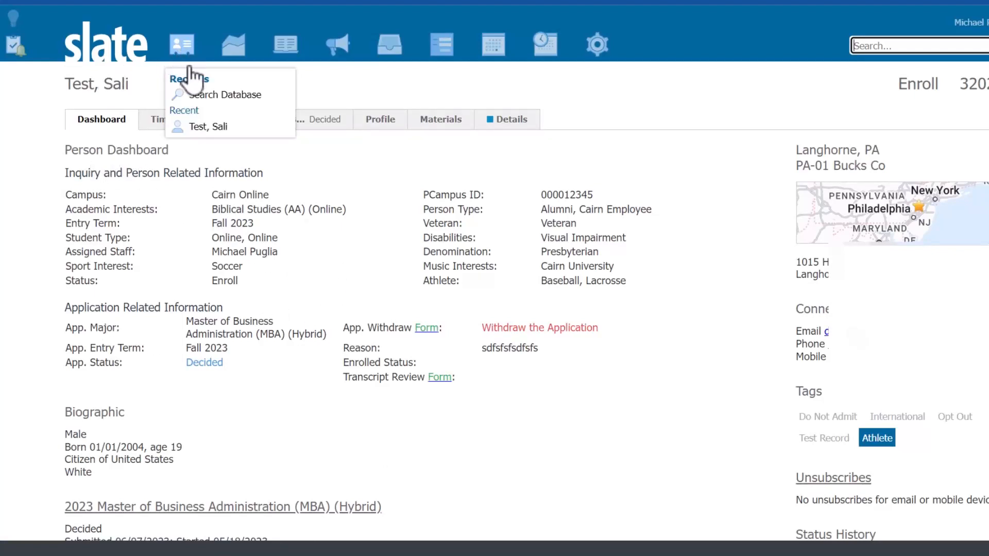
{"action": "left_click", "coordinate": [199, 95]}
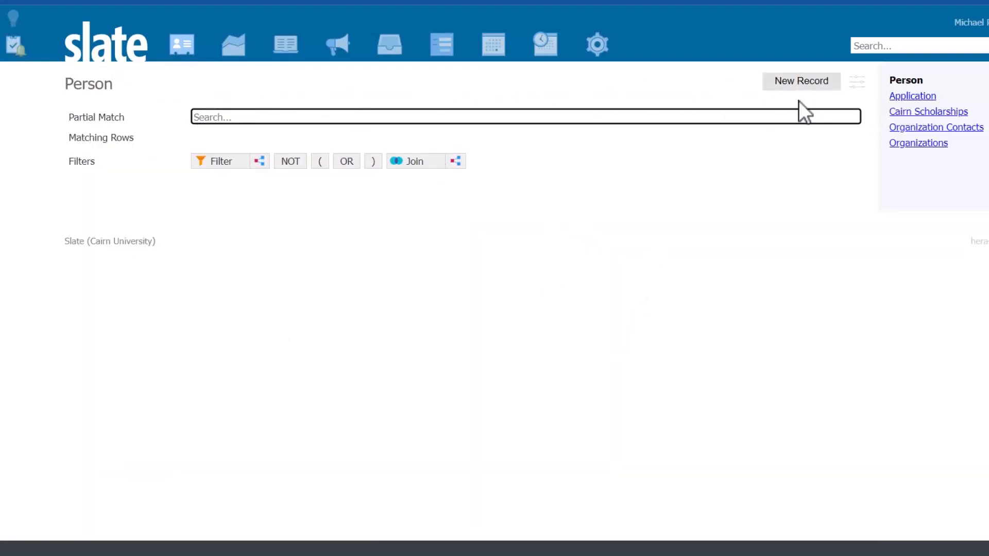
{"action": "left_click", "coordinate": [916, 97]}
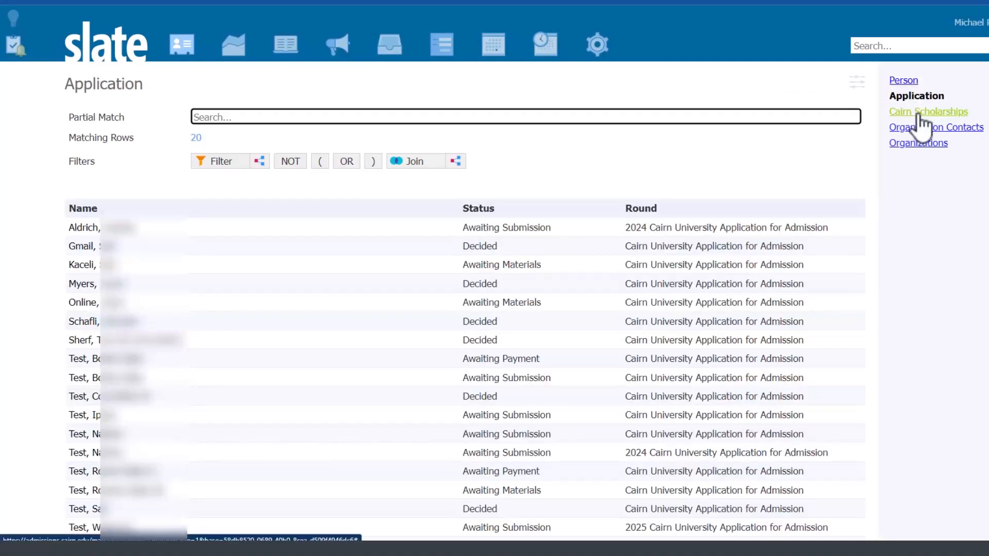
{"action": "left_click", "coordinate": [920, 114]}
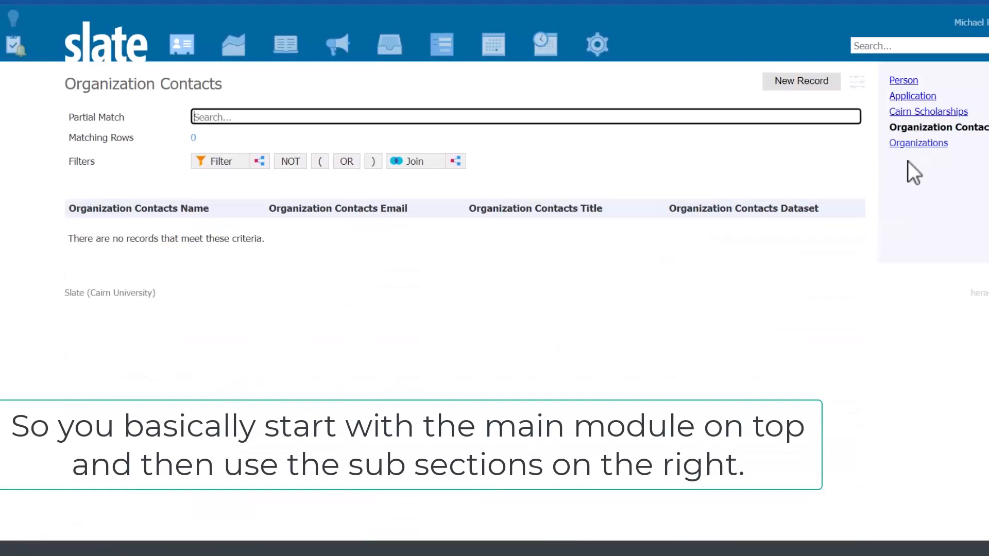
{"action": "left_click", "coordinate": [913, 146]}
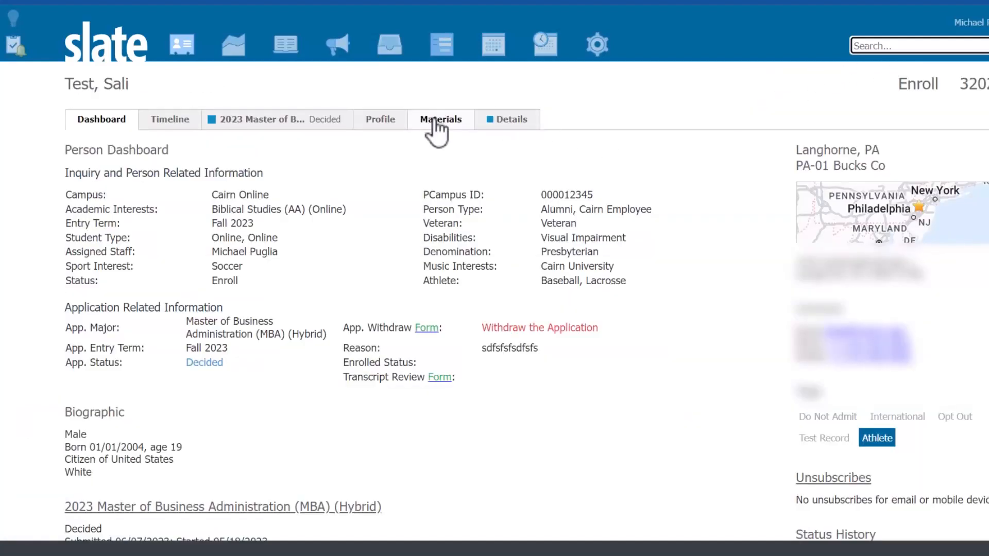
Go back to the person database search and look up "neshaminy" with the global search
{"action": "mouse_move", "coordinate": [187, 52]}
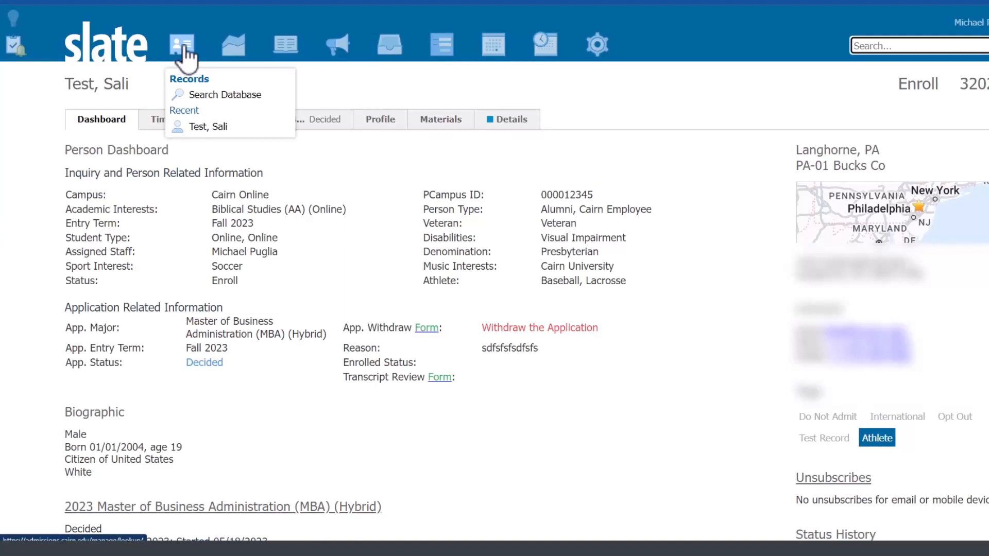
{"action": "left_click", "coordinate": [206, 95]}
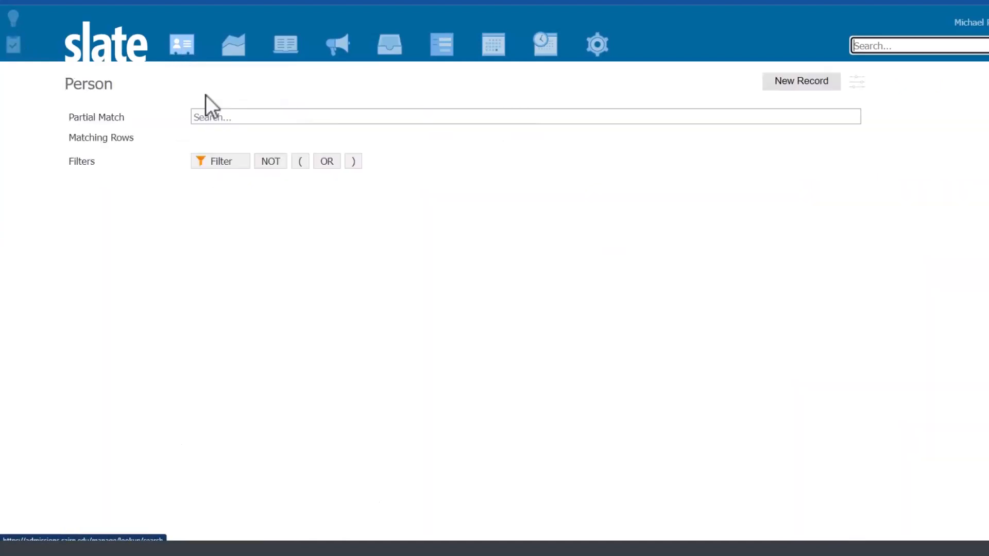
{"action": "left_click", "coordinate": [888, 47]}
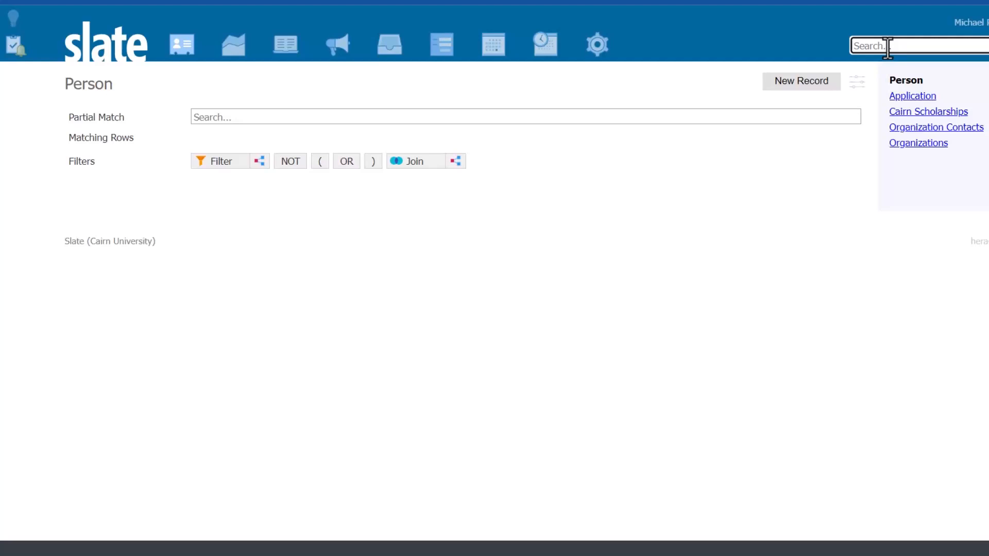
{"action": "type", "text": "neshaminy"}
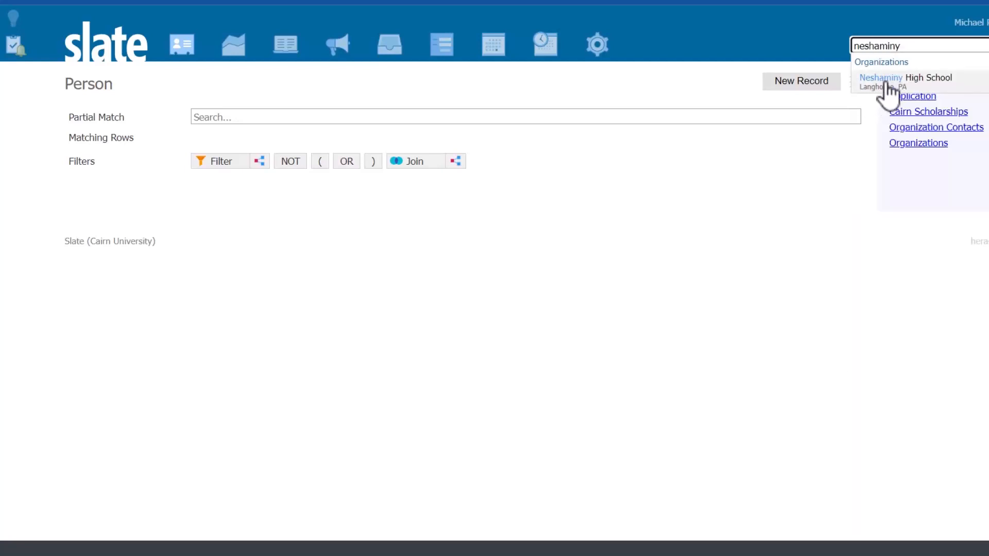
Replace the global search term with the test applicant's first name, look over the suggestions and dismiss them
{"action": "left_click_drag", "start_coordinate": [905, 45], "coordinate": [851, 46]}
{"action": "type", "text": "sa"}
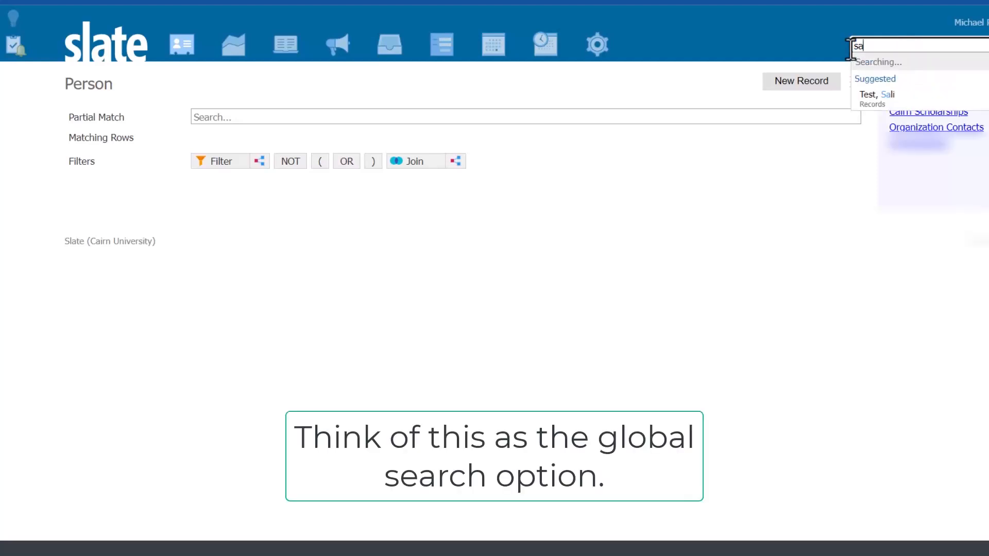
{"action": "type", "text": "li"}
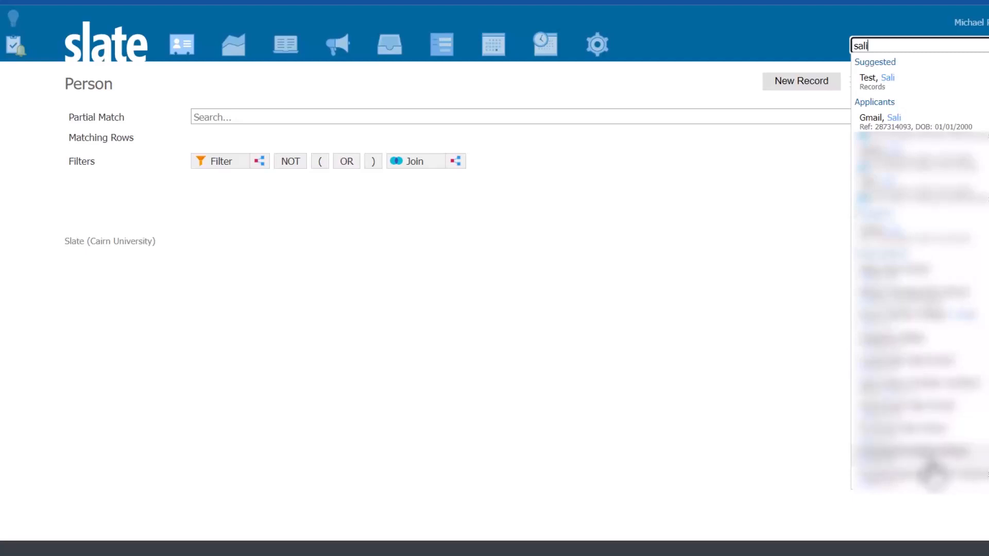
{"action": "left_click", "coordinate": [666, 363]}
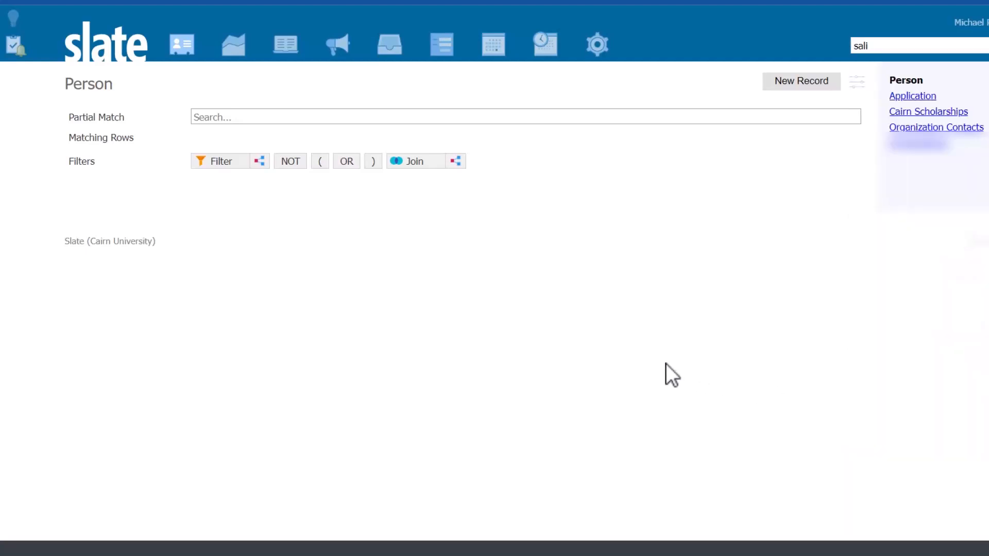
Open the person search page of the Records module from the home page
{"action": "left_click", "coordinate": [183, 53]}
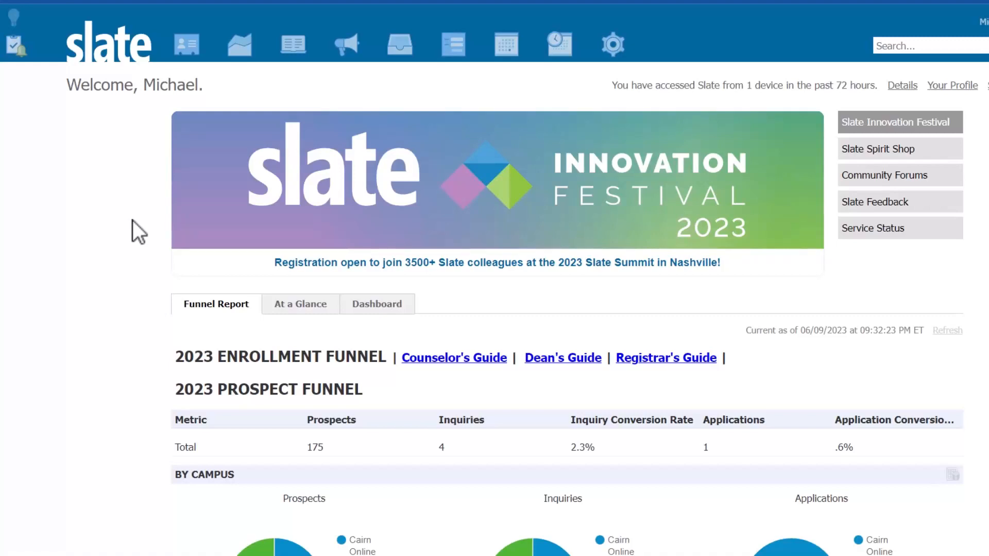
{"action": "mouse_move", "coordinate": [190, 47]}
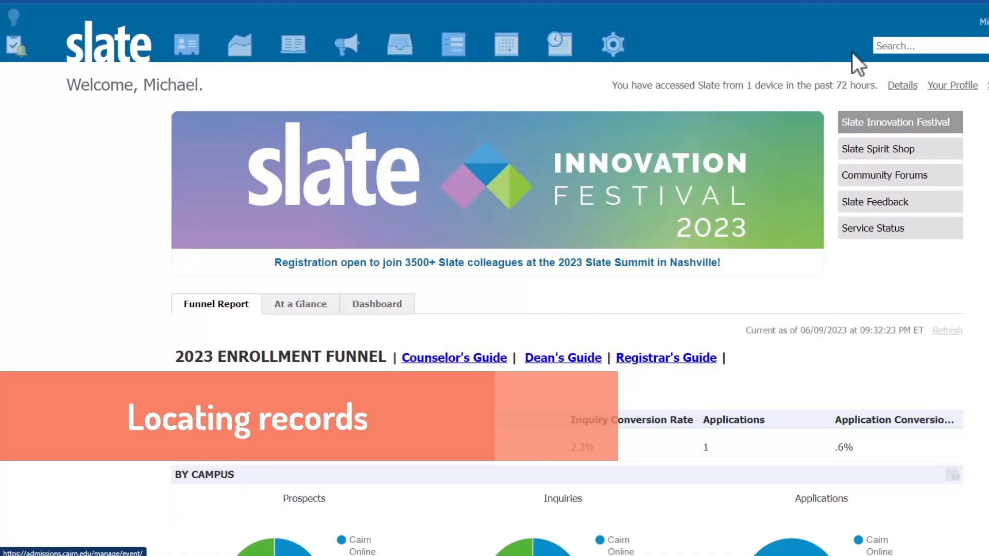
{"action": "left_click", "coordinate": [925, 45]}
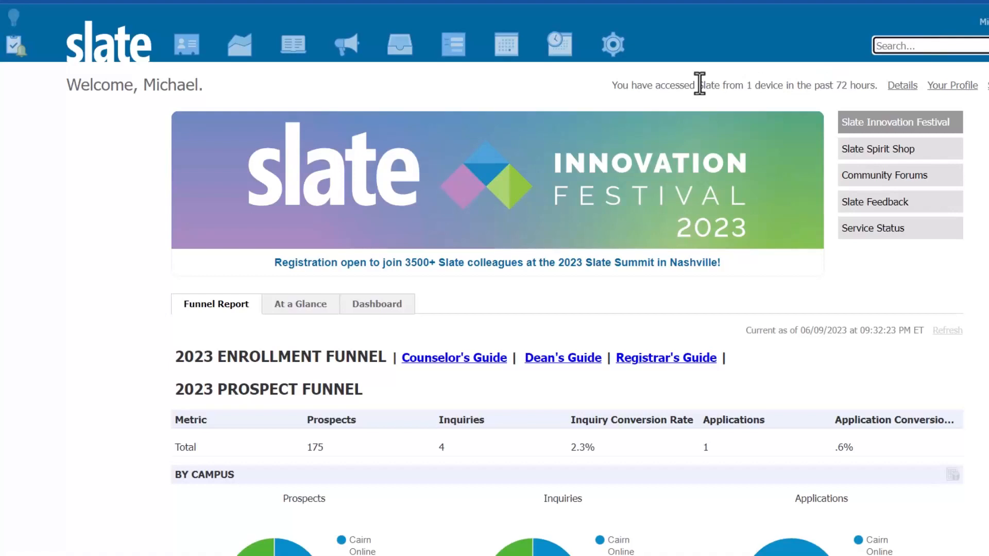
{"action": "left_click", "coordinate": [115, 233]}
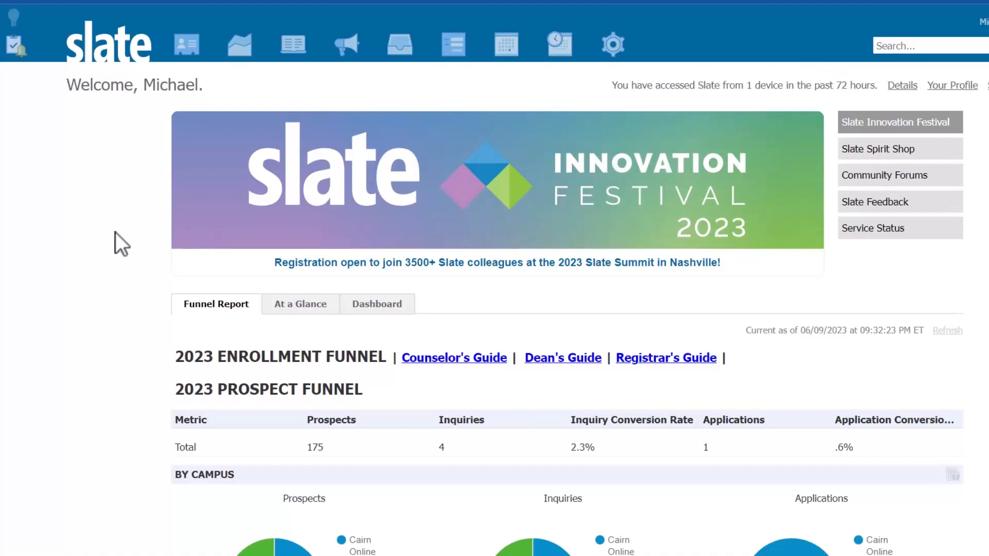
{"action": "mouse_move", "coordinate": [185, 54]}
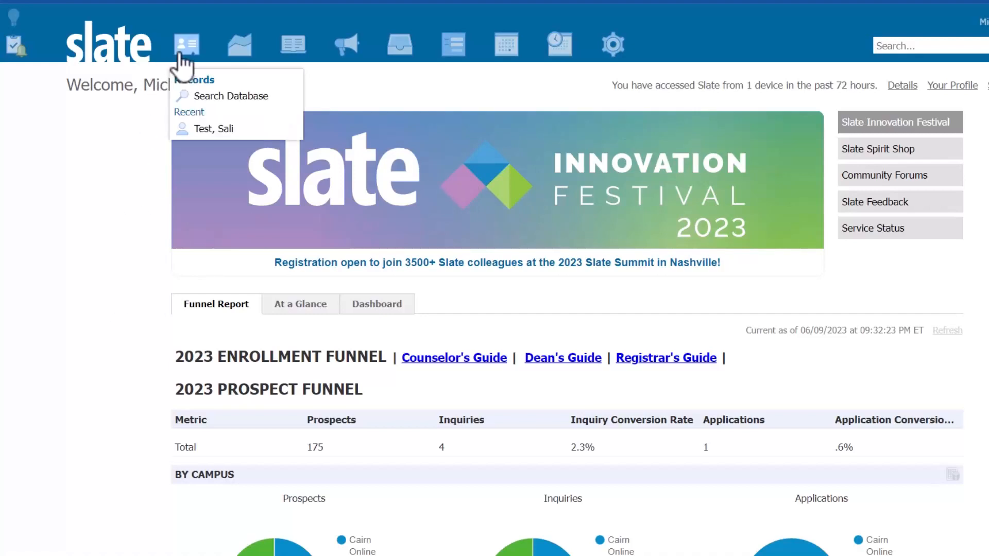
{"action": "left_click", "coordinate": [187, 49]}
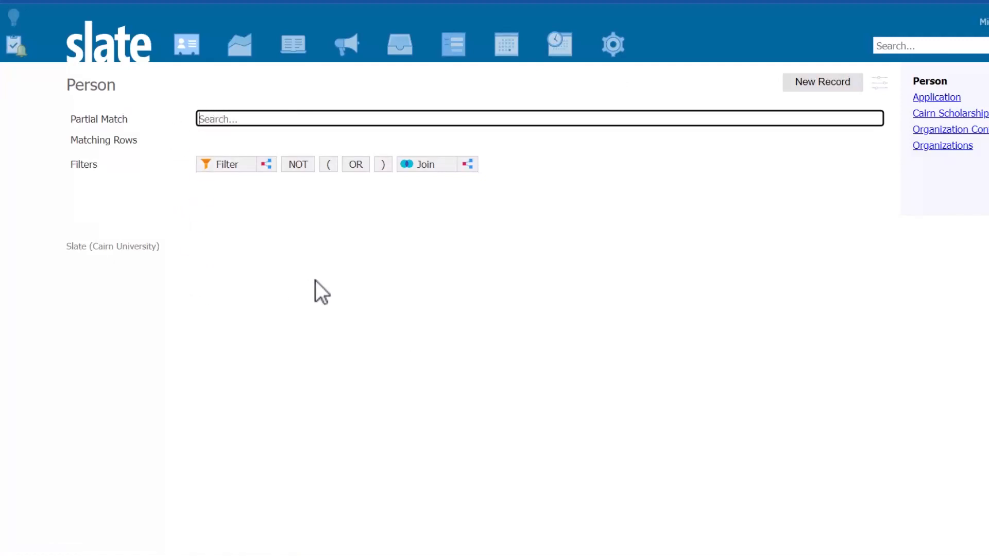
Search the person records for the test applicant's first name and open the customization of the results view
{"action": "type", "text": "sali"}
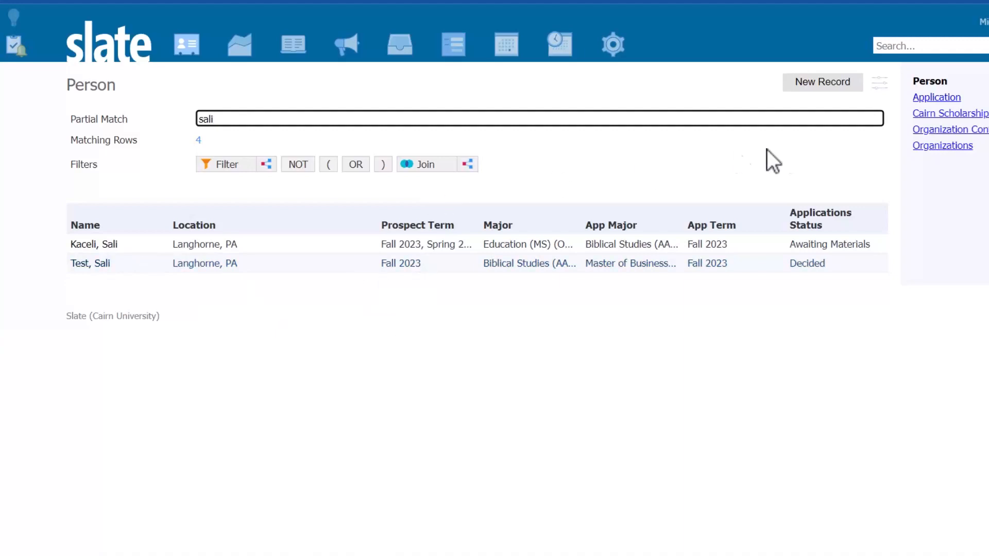
{"action": "left_click", "coordinate": [882, 88]}
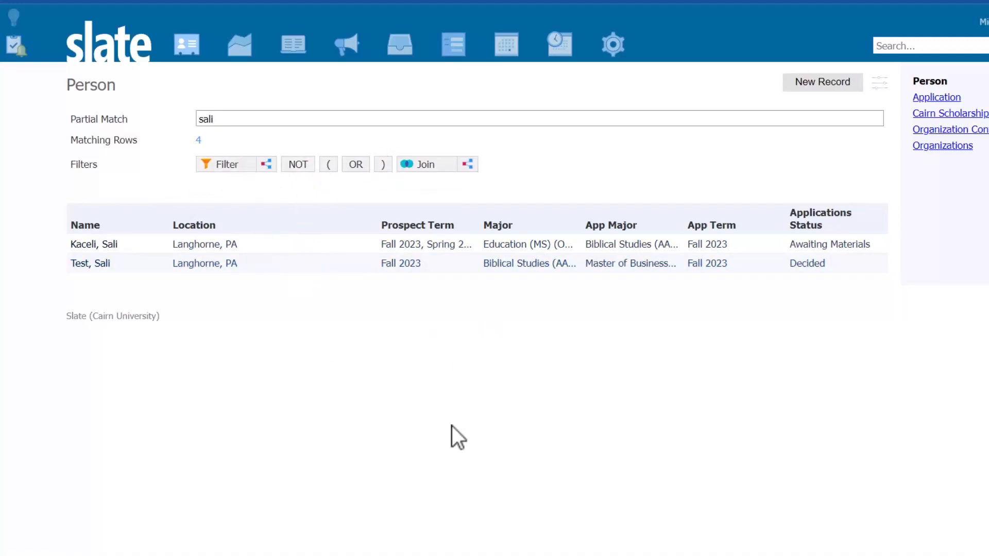
{"action": "left_click", "coordinate": [879, 82]}
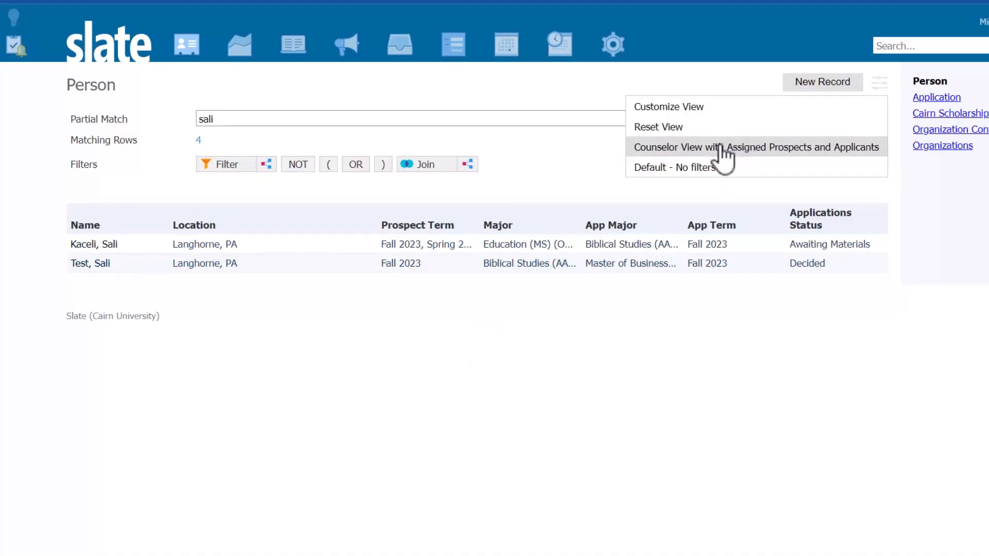
{"action": "left_click", "coordinate": [683, 108]}
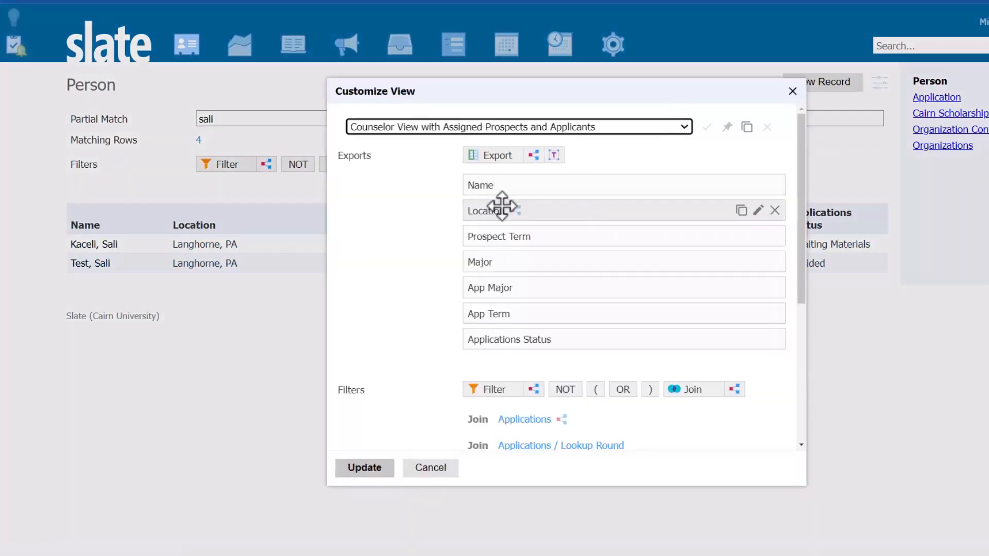
Add the Application Campus export from the Applications group to the Counselor View with Assigned Prospects and Applicants
{"action": "left_click", "coordinate": [497, 155]}
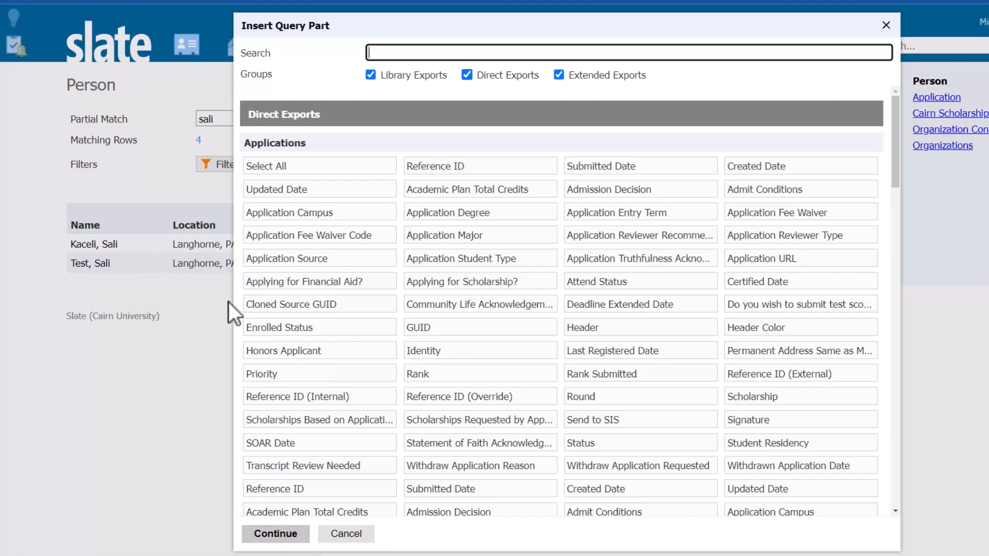
{"action": "left_click", "coordinate": [306, 215]}
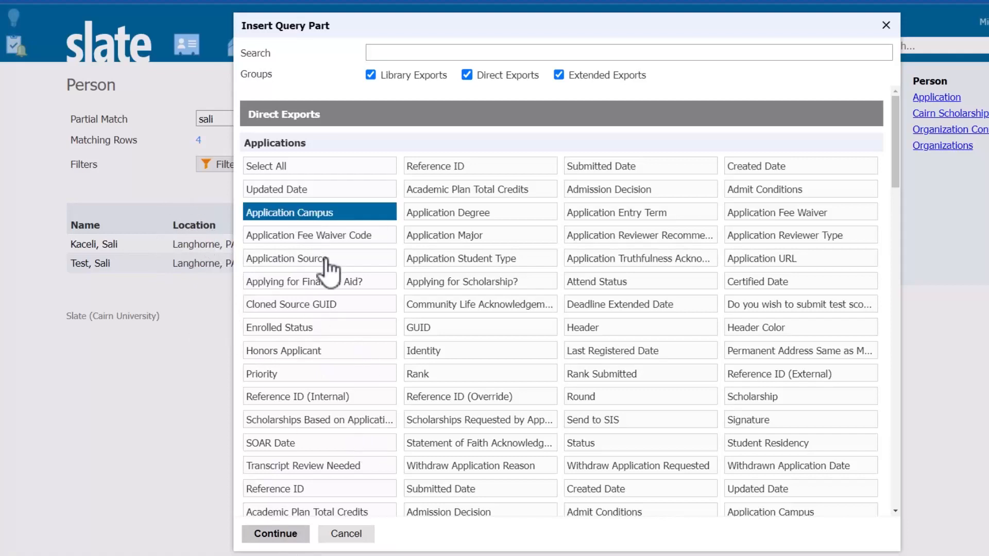
{"action": "left_click", "coordinate": [292, 534]}
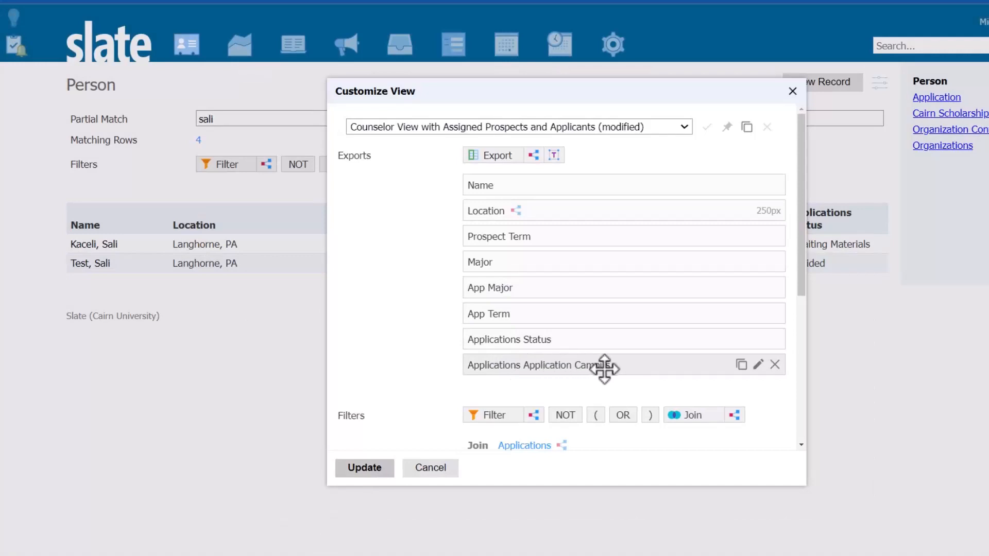
Rename the added Applications Application Campus export as "Campus" and save the part
{"action": "left_click", "coordinate": [758, 366]}
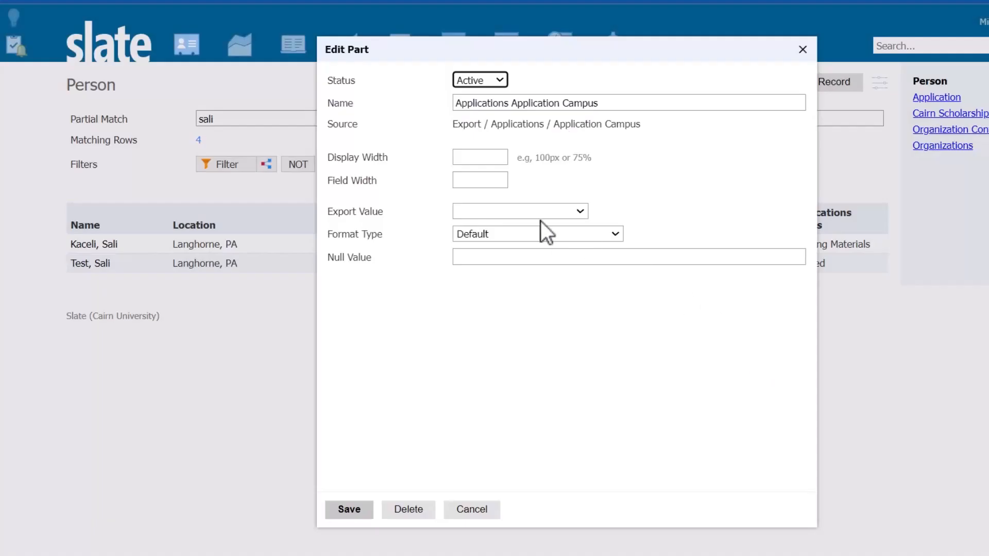
{"action": "left_click_drag", "start_coordinate": [611, 104], "coordinate": [486, 115]}
{"action": "left_click", "coordinate": [567, 102]}
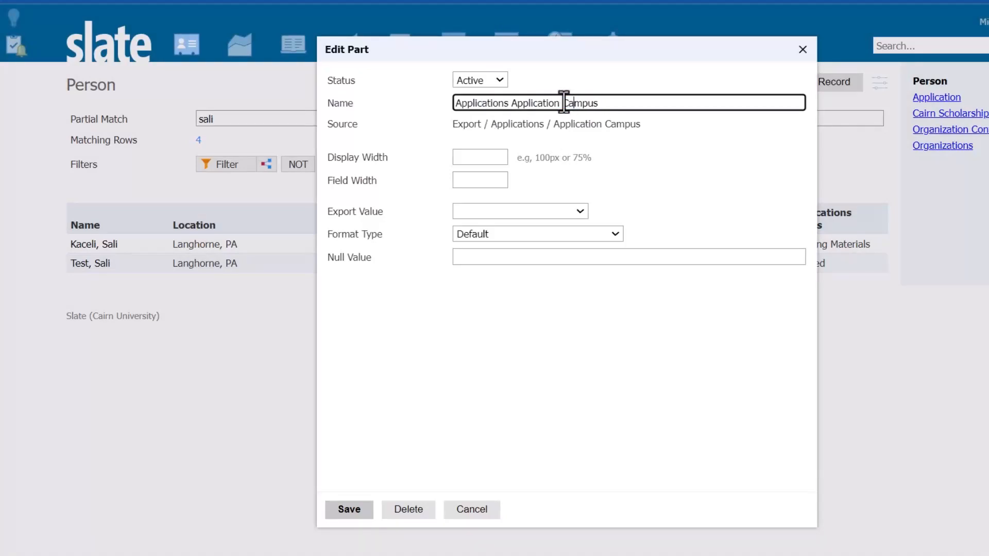
{"action": "left_click_drag", "start_coordinate": [562, 102], "coordinate": [401, 109]}
{"action": "key", "text": "BackSpace"}
{"action": "left_click", "coordinate": [346, 511]}
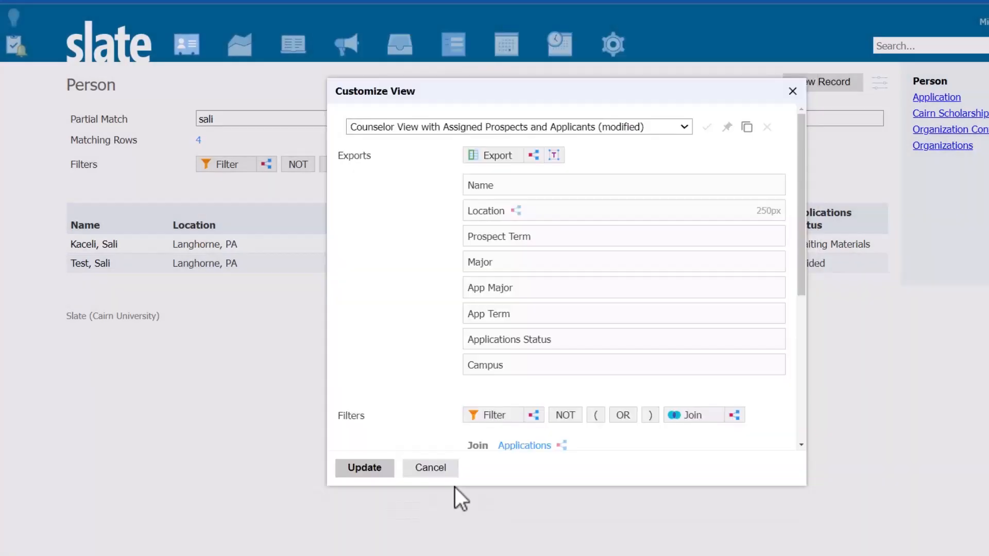
Look over the view's joins and filters and apply the customized view to the person search results
{"action": "scroll", "coordinate": [493, 388], "scroll_direction": "down", "scroll_amount": 4}
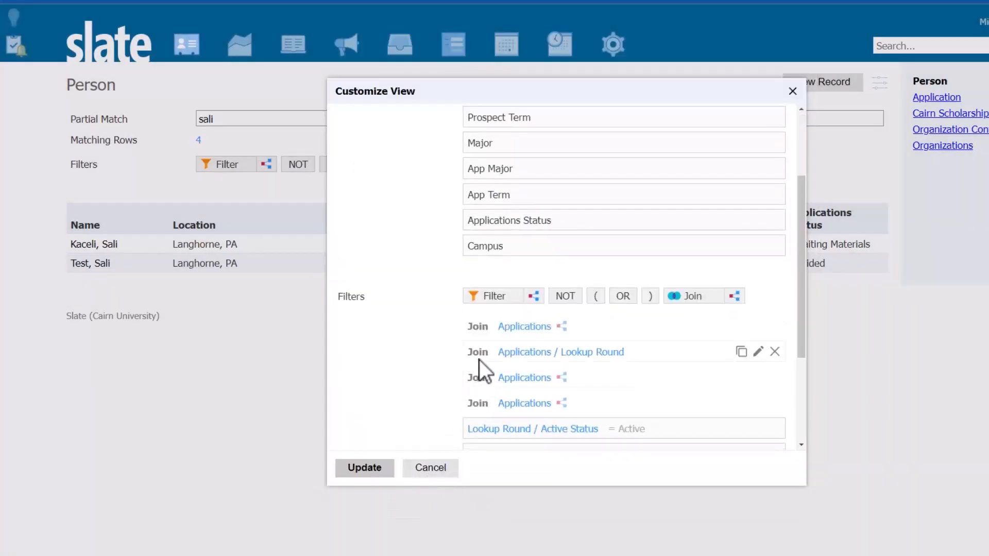
{"action": "scroll", "coordinate": [577, 362], "scroll_direction": "down", "scroll_amount": 1}
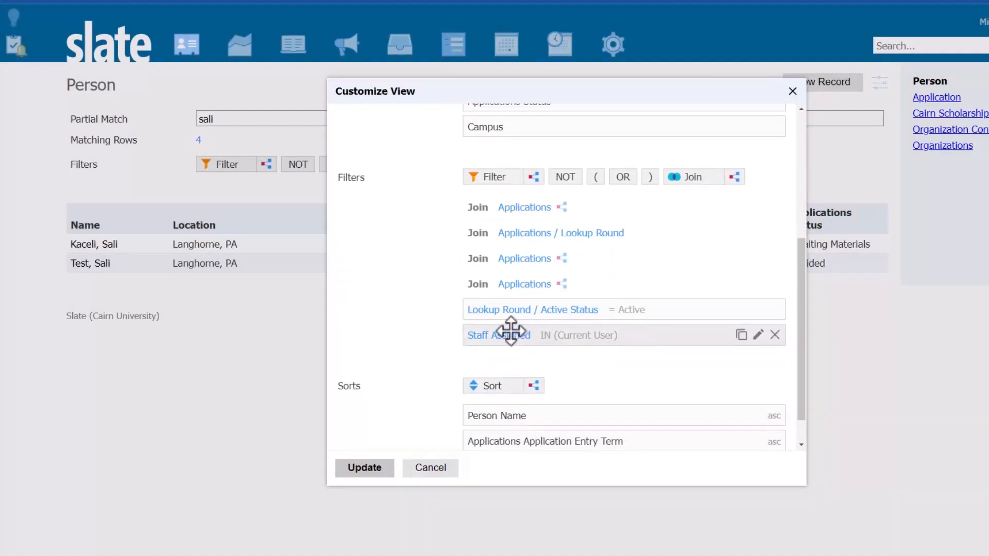
{"action": "left_click", "coordinate": [366, 469]}
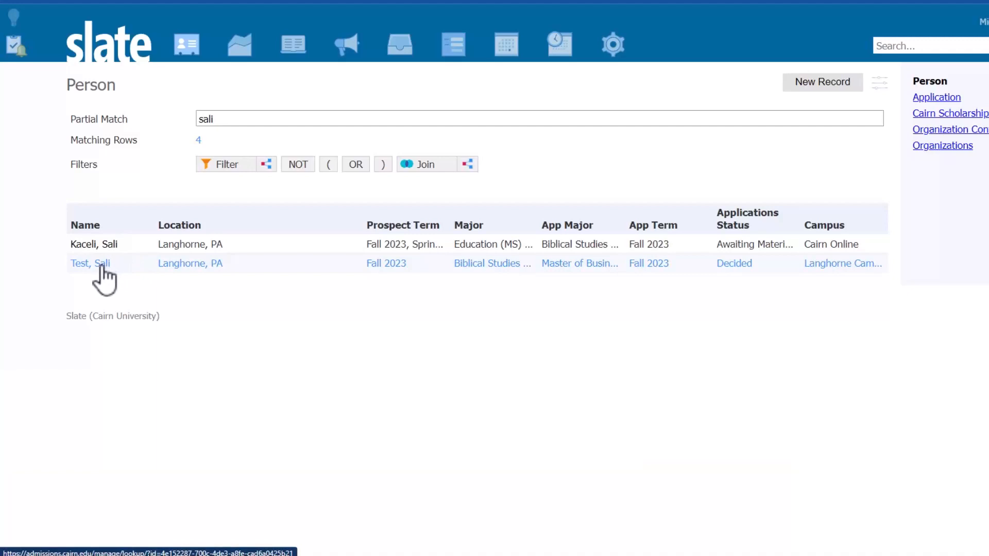
Open the test applicant's record and examine the dashboard's biographic details and the 2023 MBA application's status and dates
{"action": "left_click", "coordinate": [103, 266]}
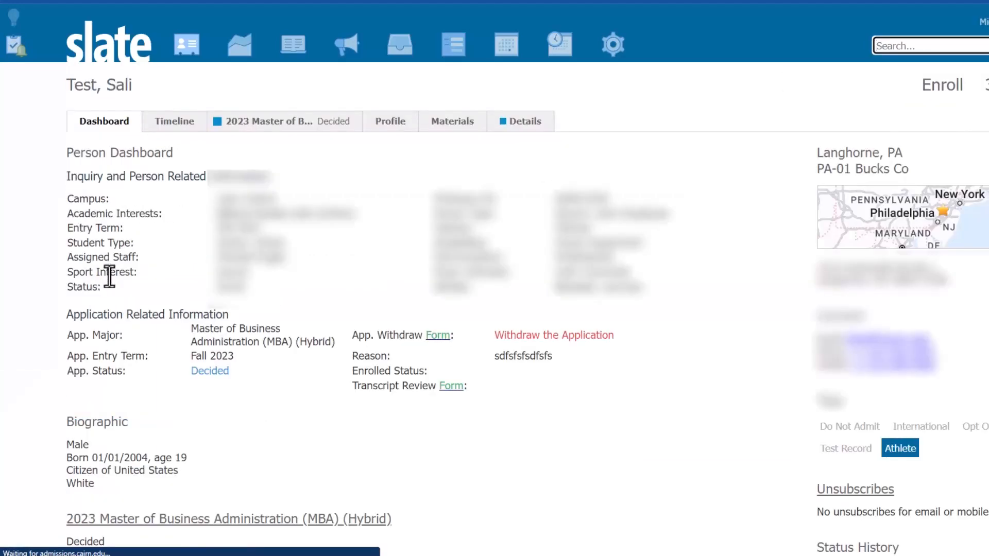
{"action": "left_click", "coordinate": [104, 124]}
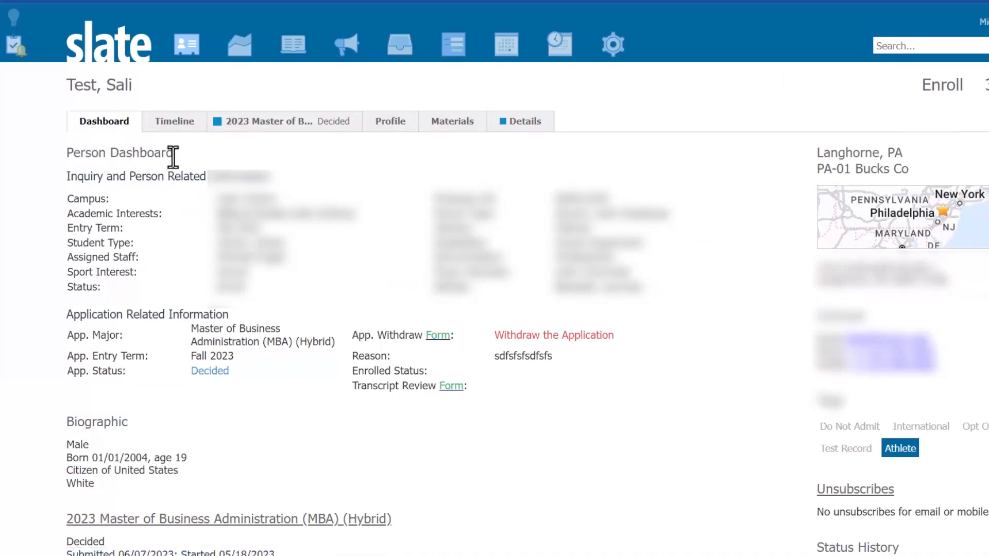
{"action": "left_click_drag", "start_coordinate": [173, 154], "coordinate": [65, 156]}
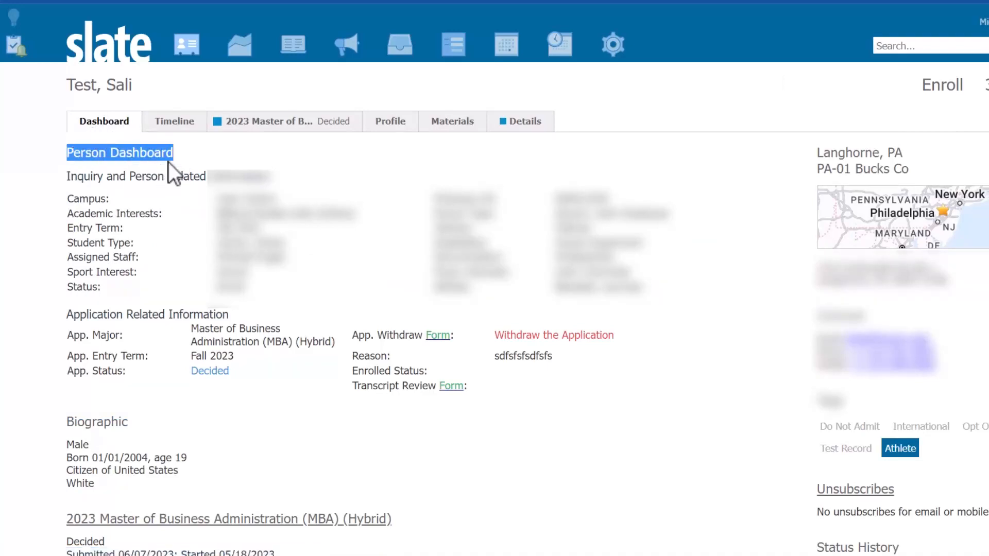
{"action": "scroll", "coordinate": [181, 157], "scroll_direction": "down", "scroll_amount": 3}
{"action": "left_click_drag", "start_coordinate": [94, 305], "coordinate": [68, 250]}
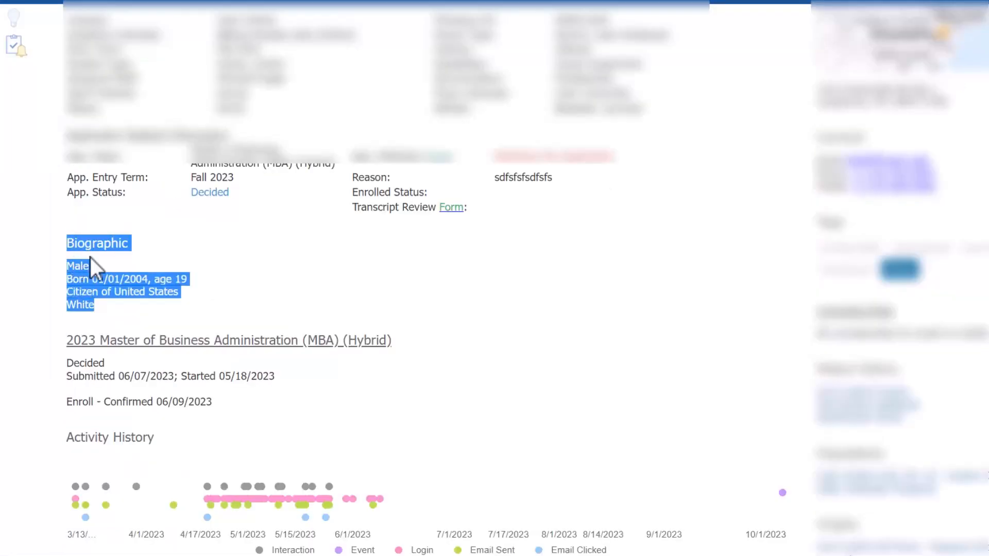
{"action": "left_click", "coordinate": [206, 278]}
{"action": "scroll", "coordinate": [187, 301], "scroll_direction": "down", "scroll_amount": 1}
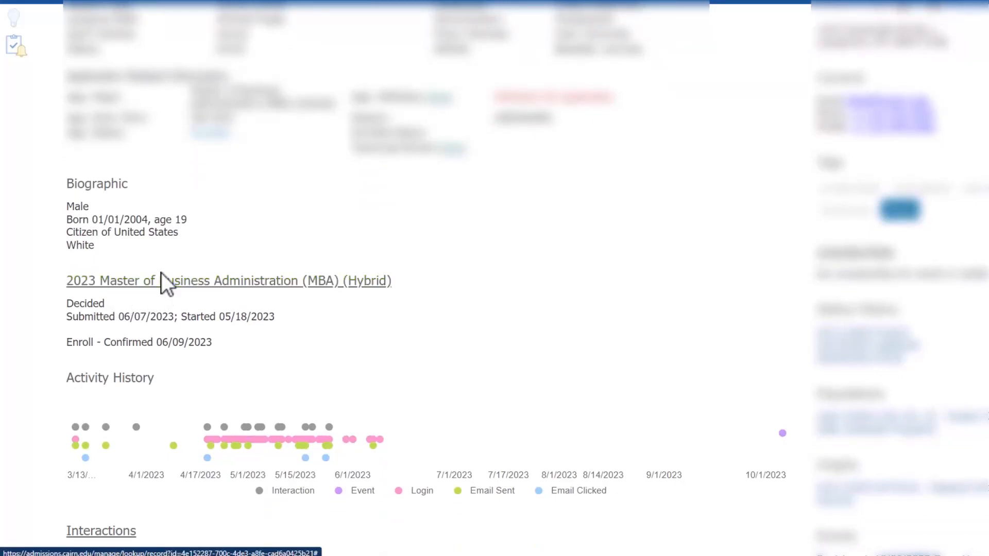
{"action": "left_click_drag", "start_coordinate": [206, 342], "coordinate": [67, 305]}
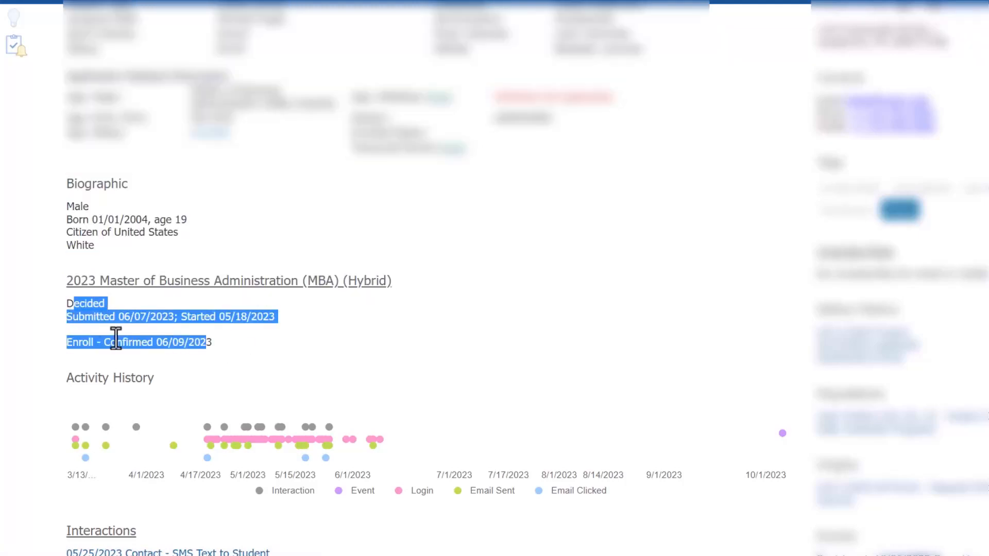
{"action": "left_click", "coordinate": [203, 344]}
{"action": "left_click_drag", "start_coordinate": [239, 344], "coordinate": [111, 344]}
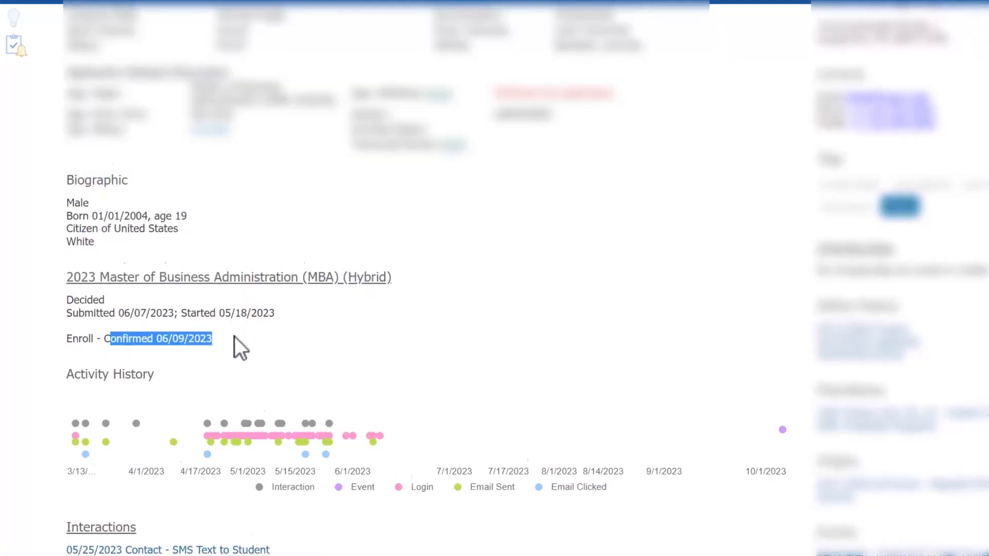
Examine the dashboard's Activity History timeline with its legend of activity types, and the Interactions section
{"action": "scroll", "coordinate": [143, 306], "scroll_direction": "down", "scroll_amount": 2}
{"action": "left_click_drag", "start_coordinate": [168, 264], "coordinate": [66, 263]}
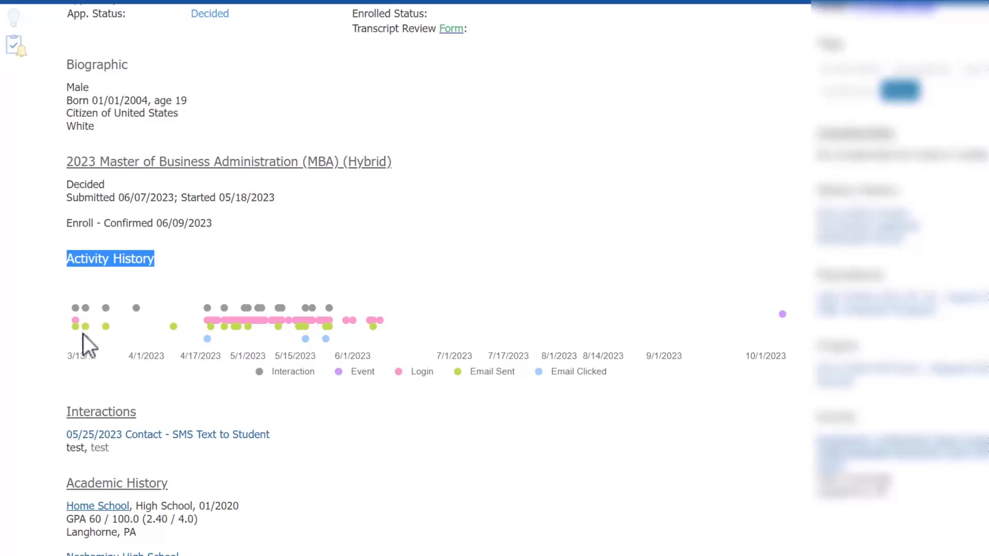
{"action": "left_click", "coordinate": [275, 267]}
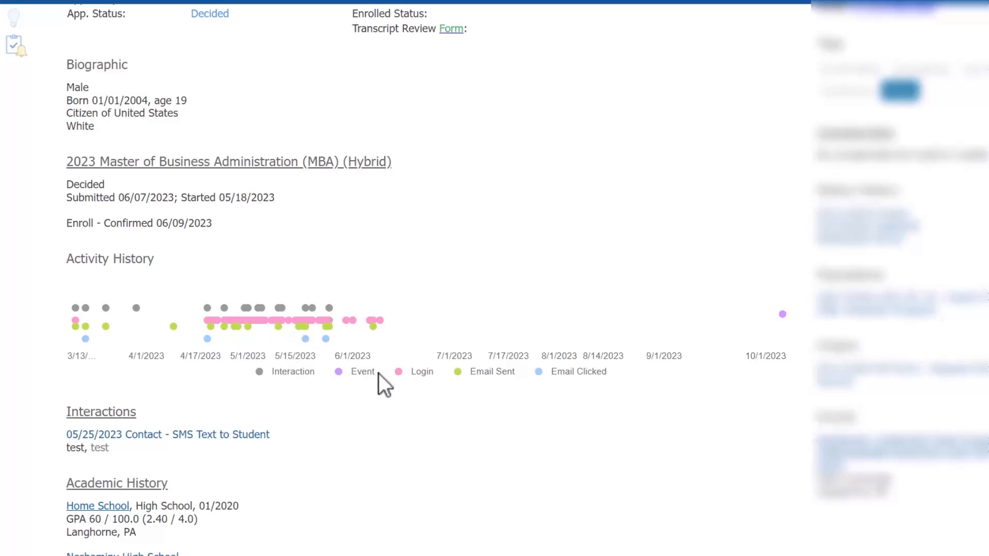
{"action": "triple_click", "coordinate": [549, 372]}
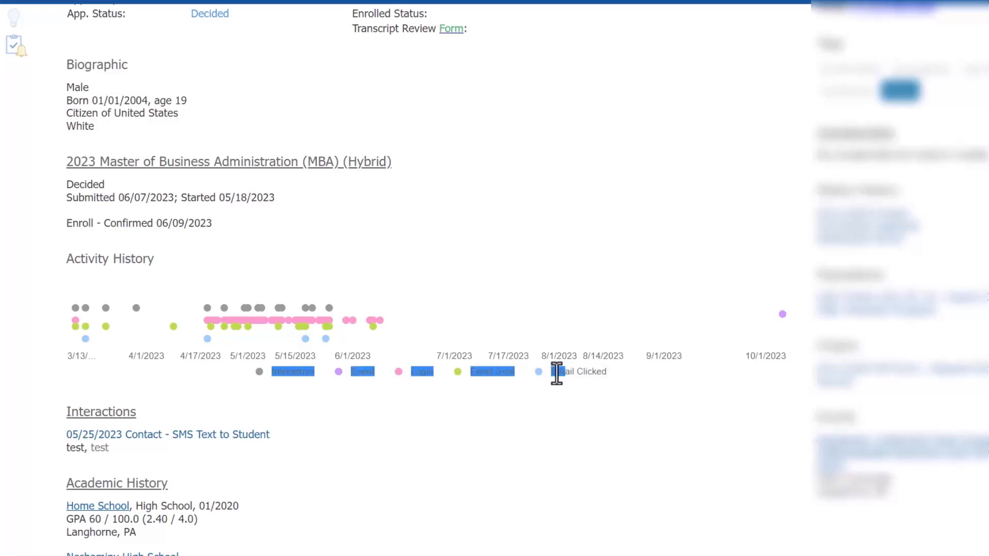
{"action": "triple_click", "coordinate": [595, 373]}
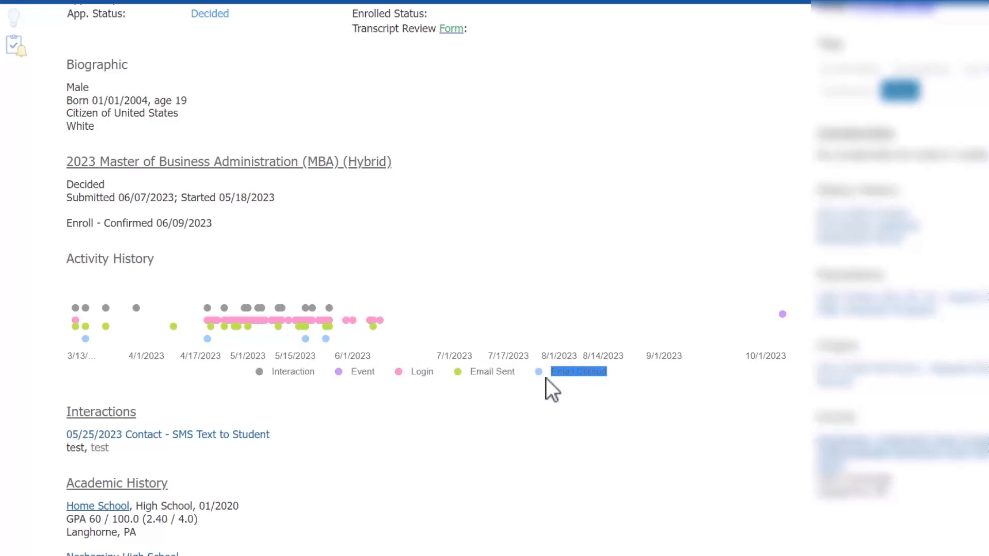
{"action": "left_click", "coordinate": [412, 356]}
{"action": "double_click", "coordinate": [482, 371]}
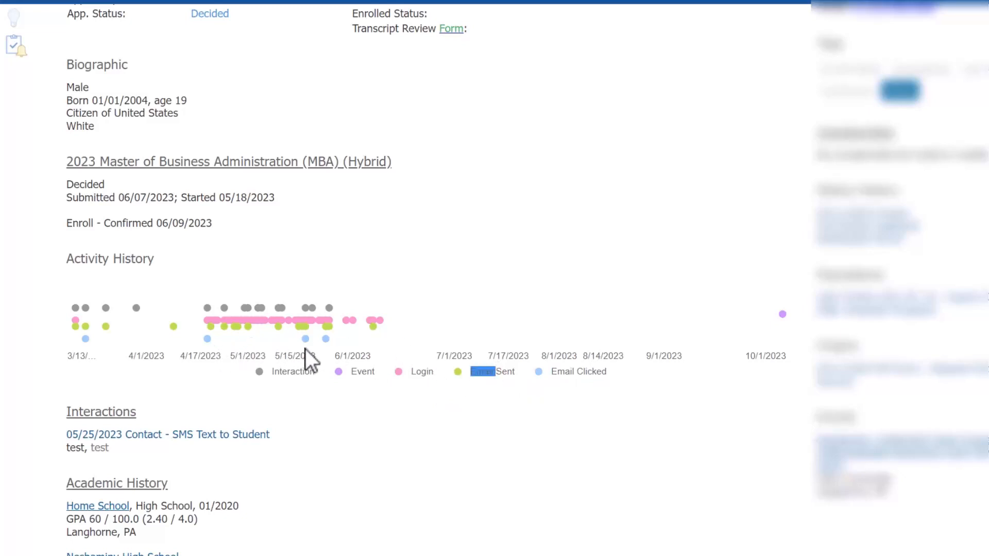
{"action": "scroll", "coordinate": [264, 329], "scroll_direction": "down", "scroll_amount": 1}
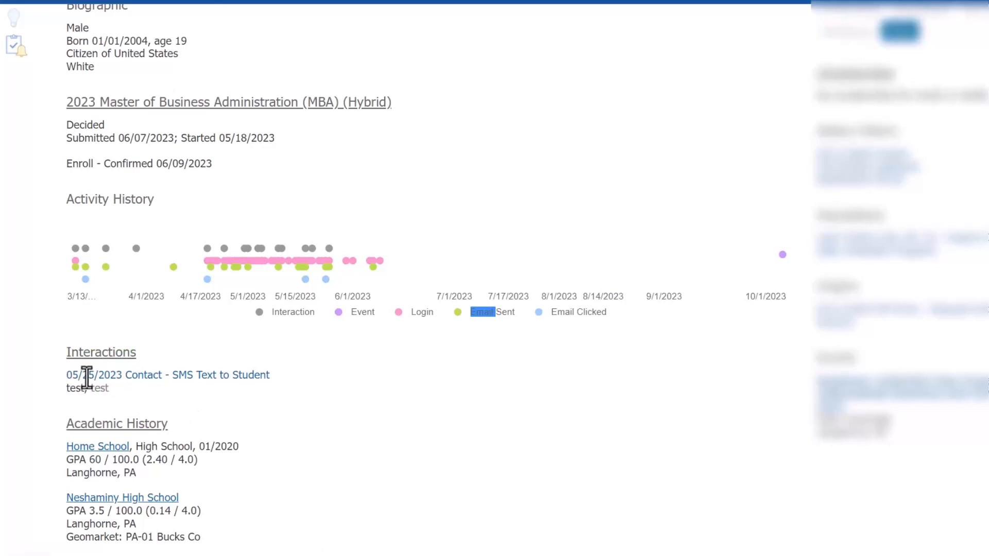
{"action": "left_click", "coordinate": [188, 402]}
{"action": "left_click_drag", "start_coordinate": [96, 393], "coordinate": [68, 404]}
{"action": "left_click", "coordinate": [131, 378]}
Go back up the dashboard and examine the applicant's location, address and contact information
{"action": "scroll", "coordinate": [175, 433], "scroll_direction": "up", "scroll_amount": 6}
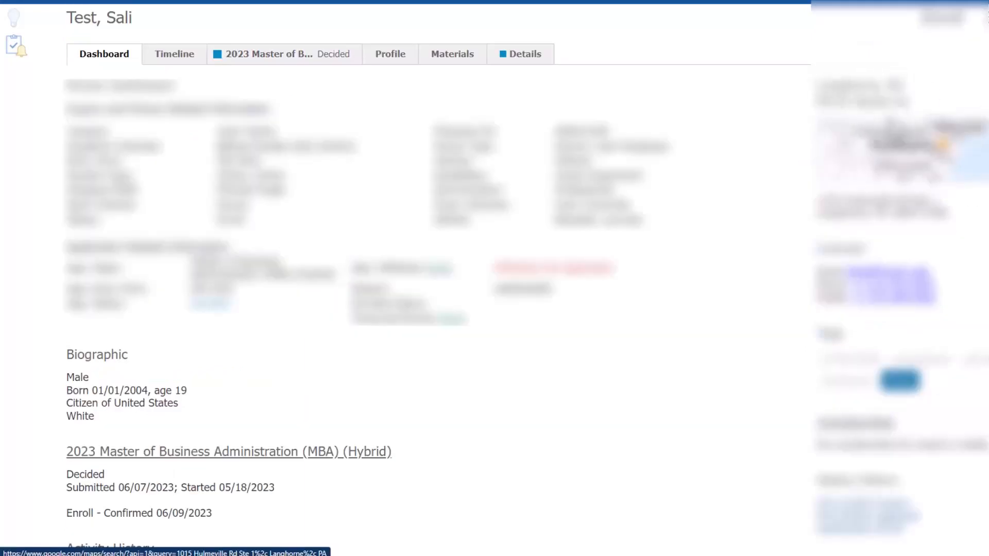
{"action": "left_click_drag", "start_coordinate": [810, 80], "coordinate": [811, 149]}
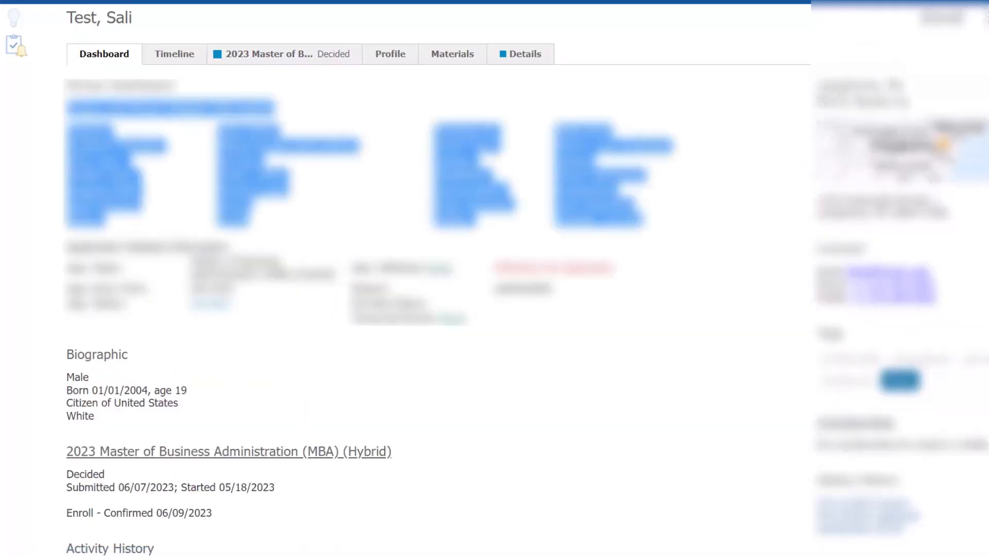
{"action": "left_click", "coordinate": [895, 135]}
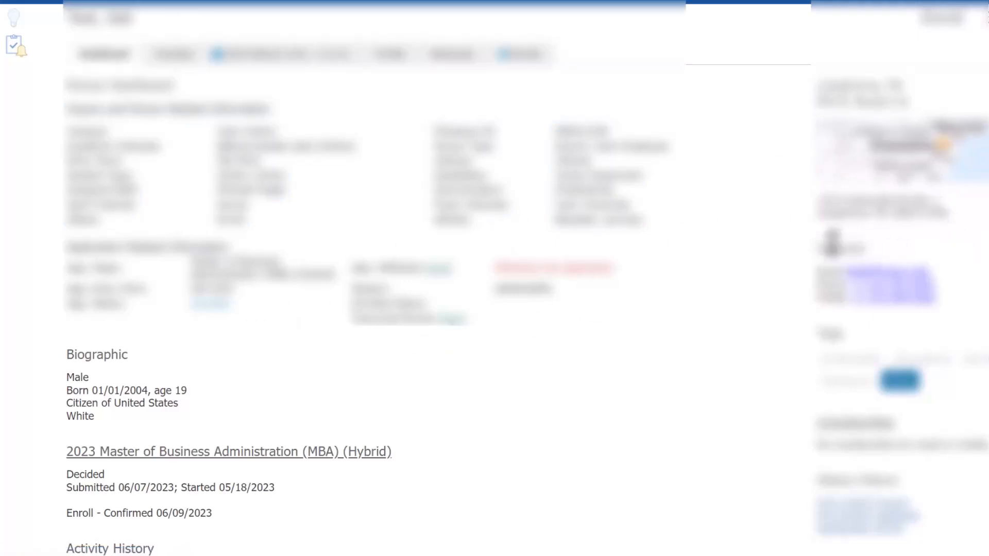
{"action": "scroll", "coordinate": [837, 234], "scroll_direction": "down", "scroll_amount": 1}
{"action": "scroll", "coordinate": [839, 239], "scroll_direction": "down", "scroll_amount": 1}
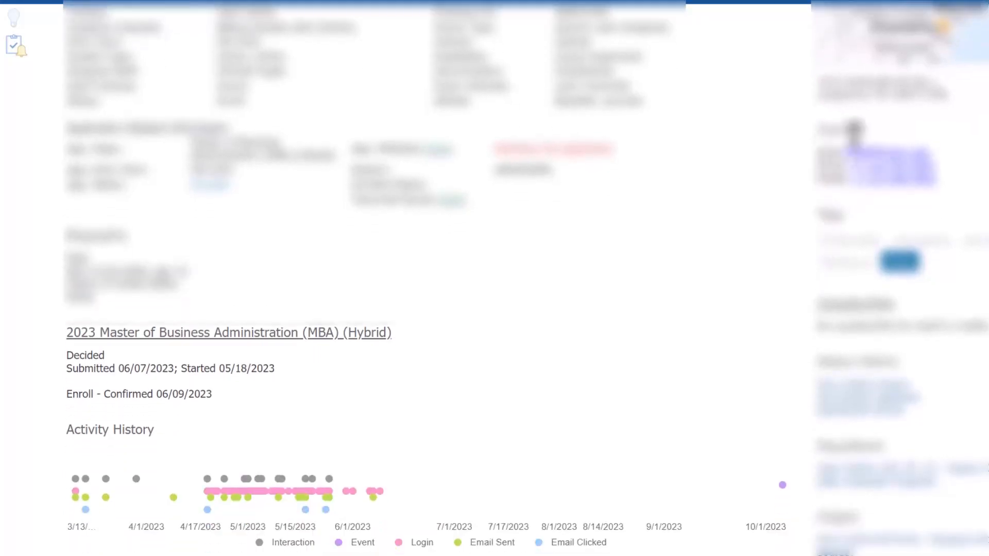
{"action": "key", "text": "ctrl+a"}
{"action": "left_click", "coordinate": [793, 139]}
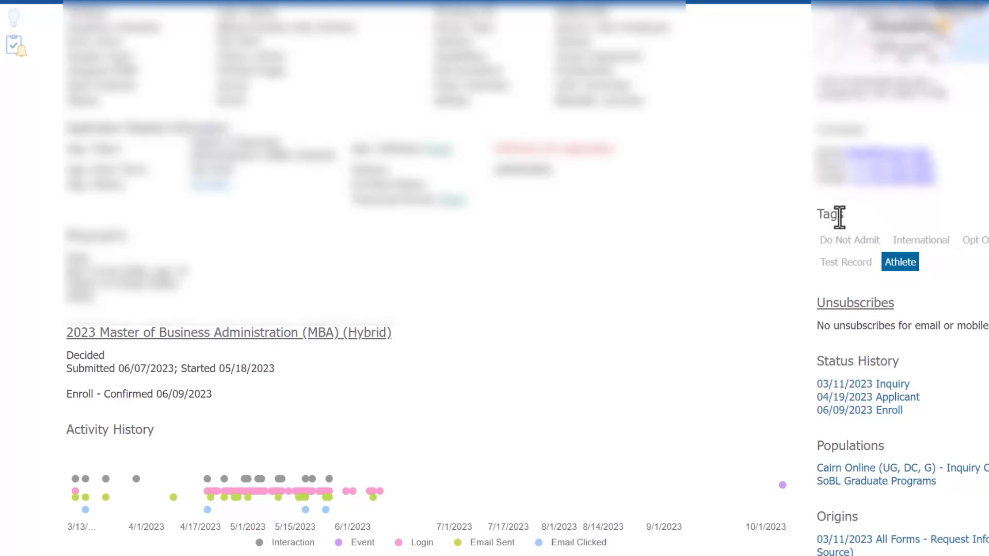
Look over the record's Tags and toggle the Athlete tag several times, leaving it switched off
{"action": "left_click_drag", "start_coordinate": [844, 216], "coordinate": [816, 218]}
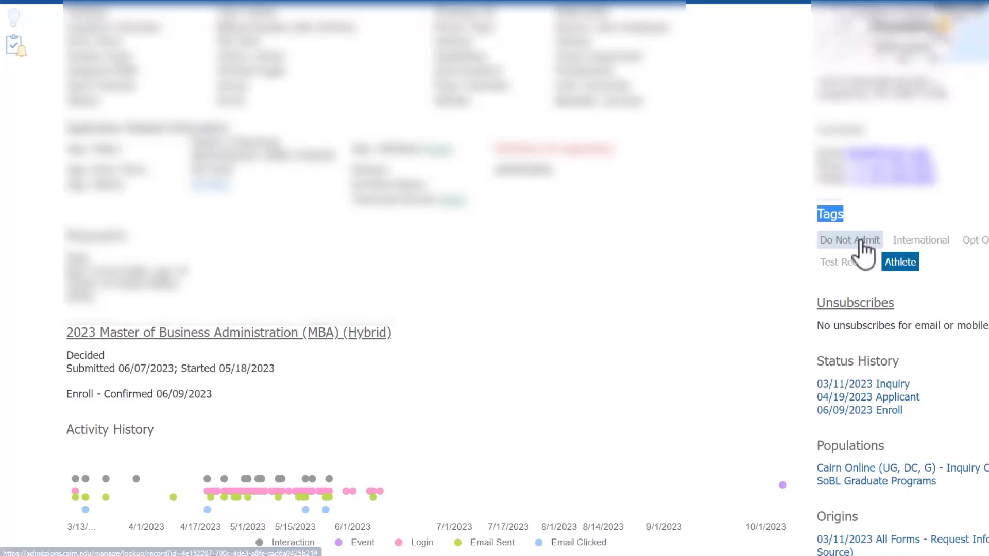
{"action": "mouse_move", "coordinate": [862, 257]}
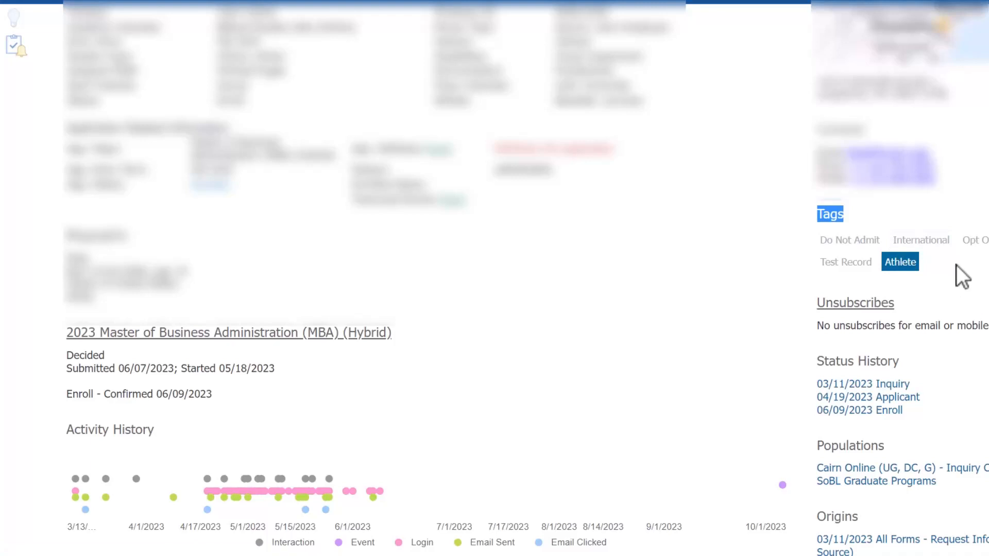
{"action": "left_click", "coordinate": [900, 266]}
{"action": "left_click", "coordinate": [900, 265]}
{"action": "left_click", "coordinate": [904, 263]}
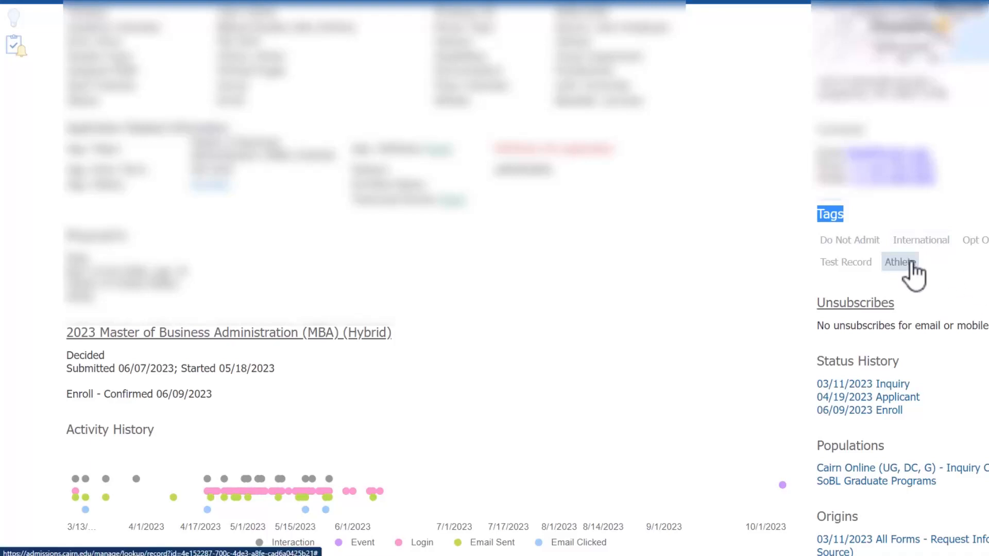
{"action": "left_click", "coordinate": [906, 264]}
{"action": "left_click", "coordinate": [905, 266]}
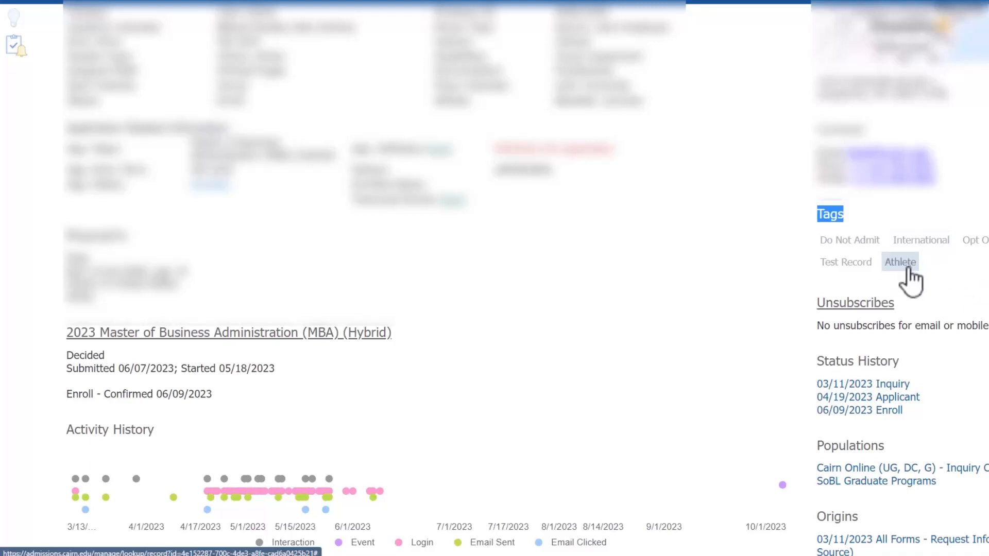
Switch on the Athlete tag and try toggling the Test Record tag on the applicant's record
{"action": "left_click", "coordinate": [889, 267]}
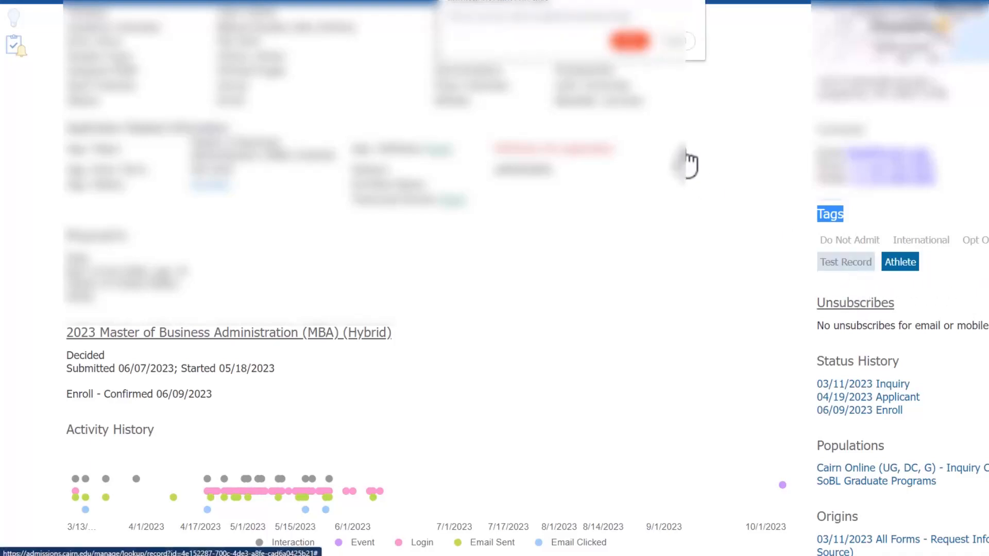
{"action": "left_click", "coordinate": [824, 264]}
{"action": "left_click", "coordinate": [847, 262]}
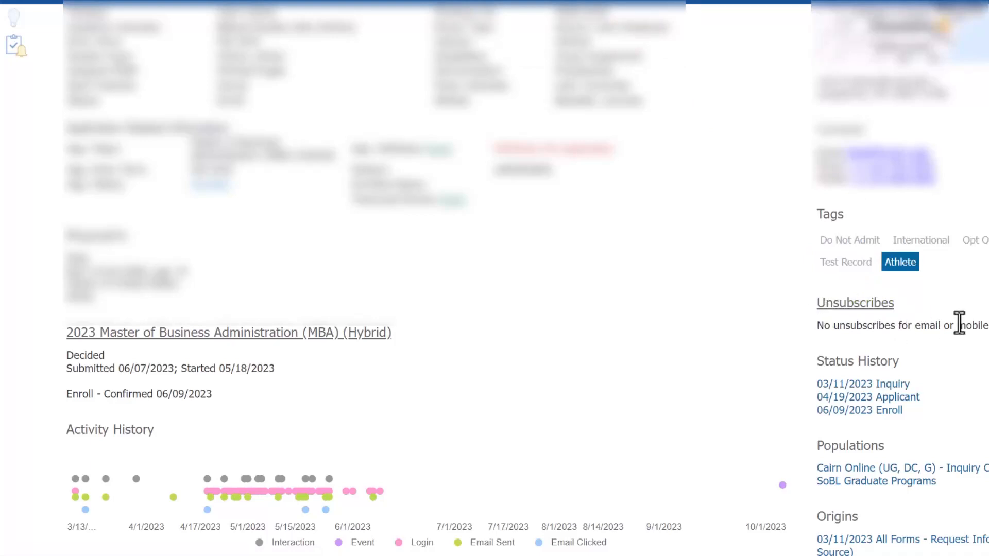
Examine the Unsubscribes section and the Inquiry, Applicant and Enroll entries in the Status History
{"action": "left_click_drag", "start_coordinate": [960, 324], "coordinate": [818, 302]}
{"action": "left_click", "coordinate": [771, 328]}
{"action": "scroll", "coordinate": [906, 373], "scroll_direction": "down", "scroll_amount": 1}
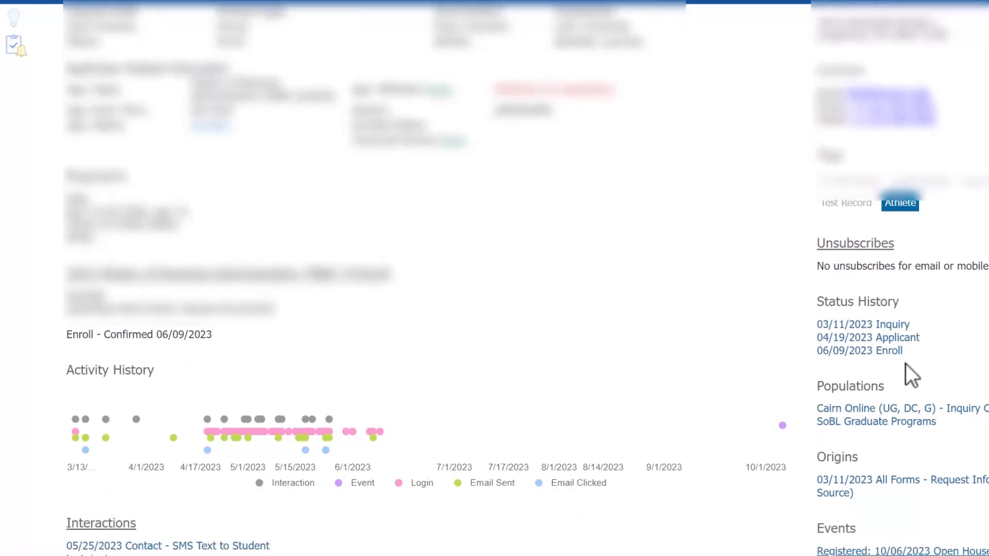
{"action": "left_click_drag", "start_coordinate": [912, 304], "coordinate": [816, 304]}
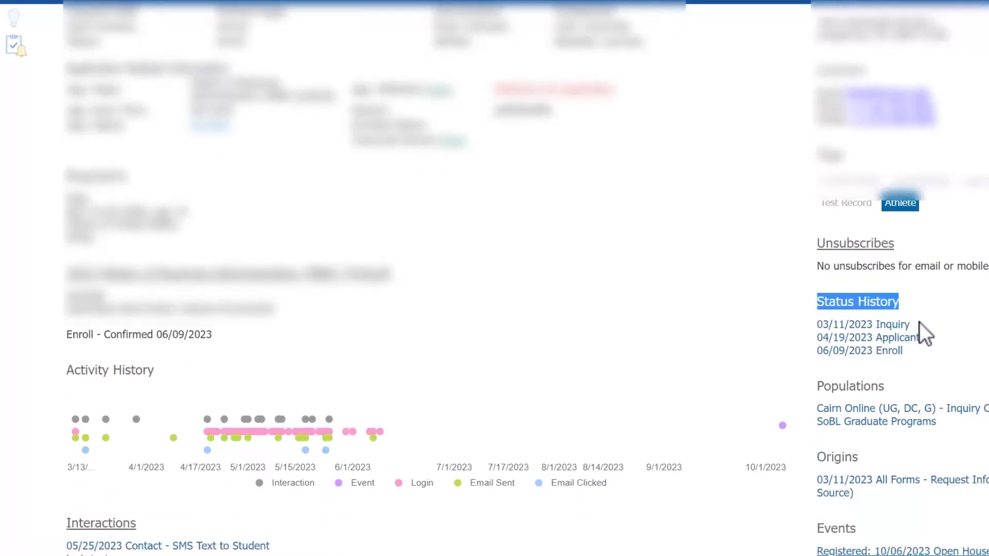
{"action": "left_click_drag", "start_coordinate": [910, 325], "coordinate": [814, 331]}
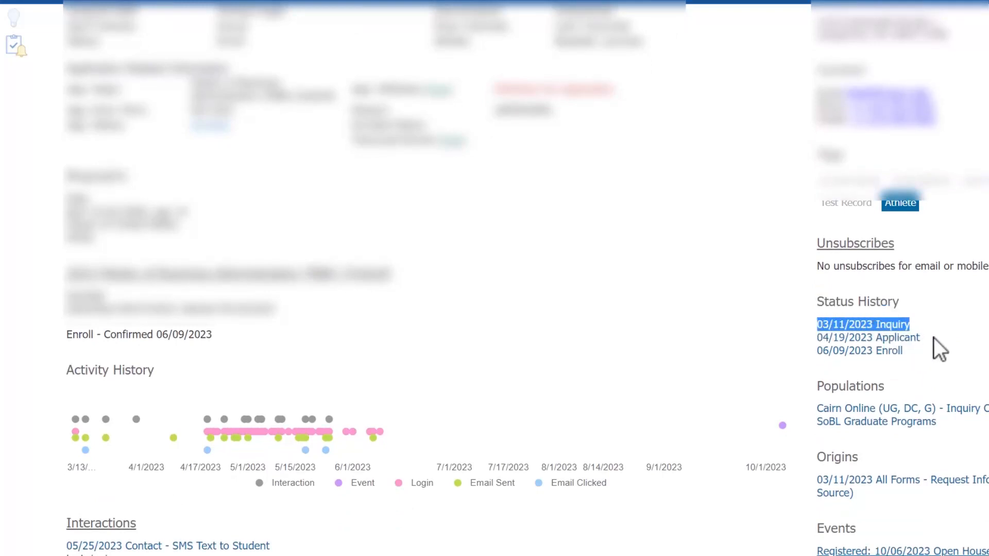
{"action": "left_click_drag", "start_coordinate": [934, 338], "coordinate": [821, 348]}
{"action": "left_click", "coordinate": [894, 347]}
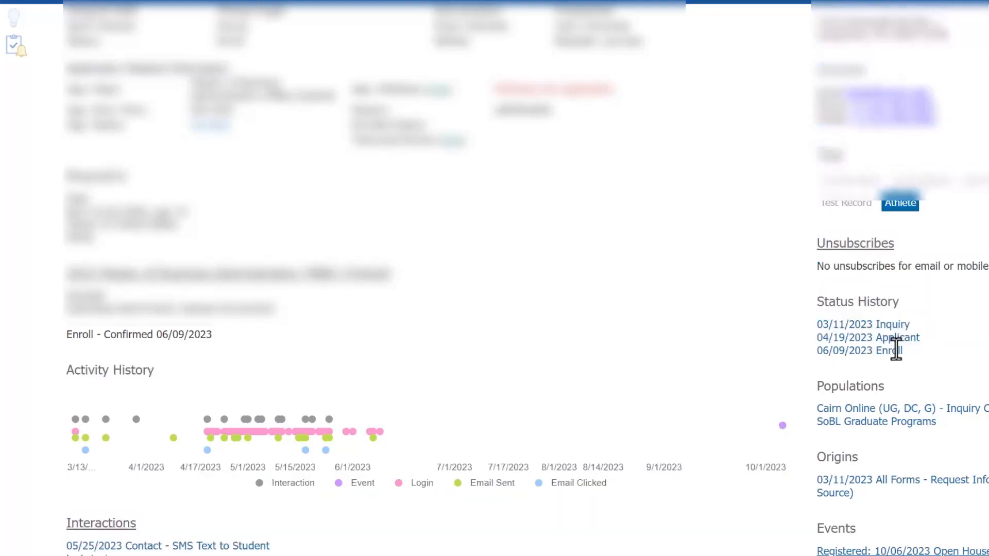
{"action": "left_click_drag", "start_coordinate": [916, 353], "coordinate": [815, 354]}
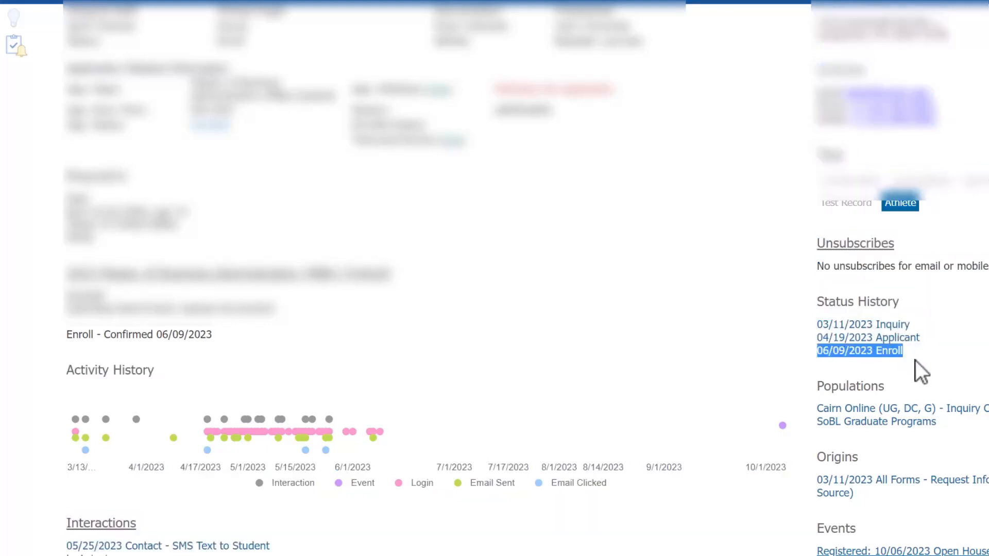
{"action": "left_click", "coordinate": [916, 361]}
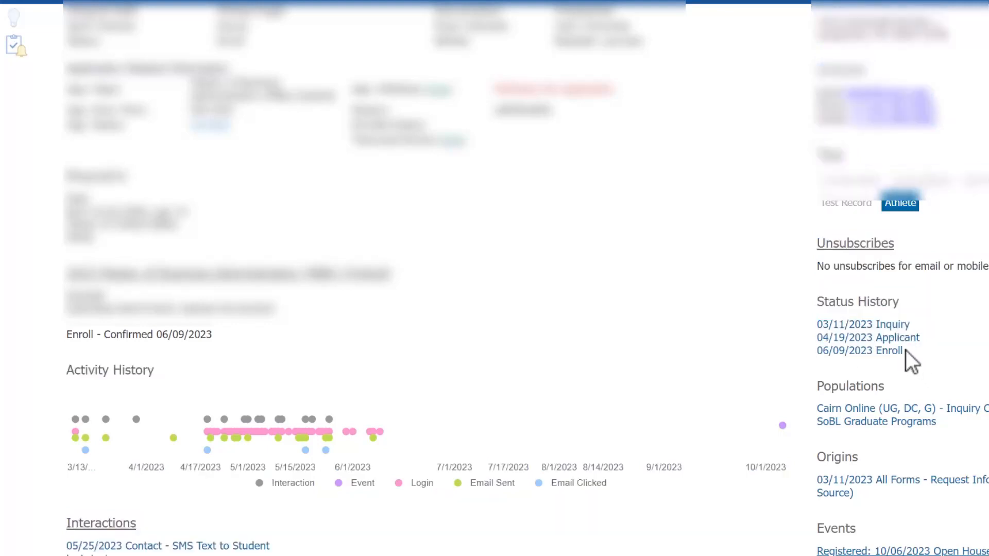
Examine the Populations section with its Cairn Online (UG, DC, G) and SoBL Graduate Programs entries
{"action": "scroll", "coordinate": [904, 352], "scroll_direction": "down", "scroll_amount": 1}
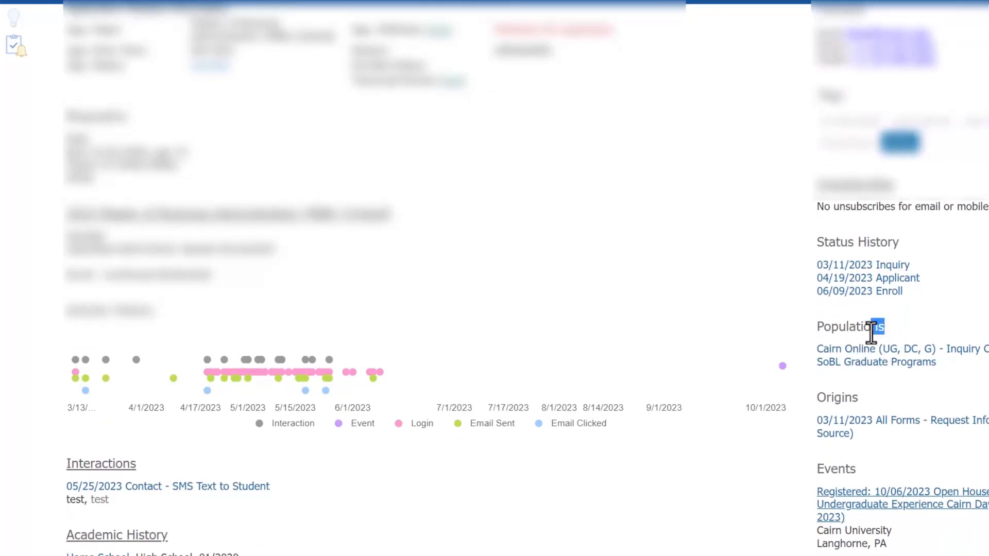
{"action": "left_click", "coordinate": [936, 361]}
{"action": "left_click_drag", "start_coordinate": [926, 364], "coordinate": [874, 351]}
{"action": "left_click", "coordinate": [949, 387]}
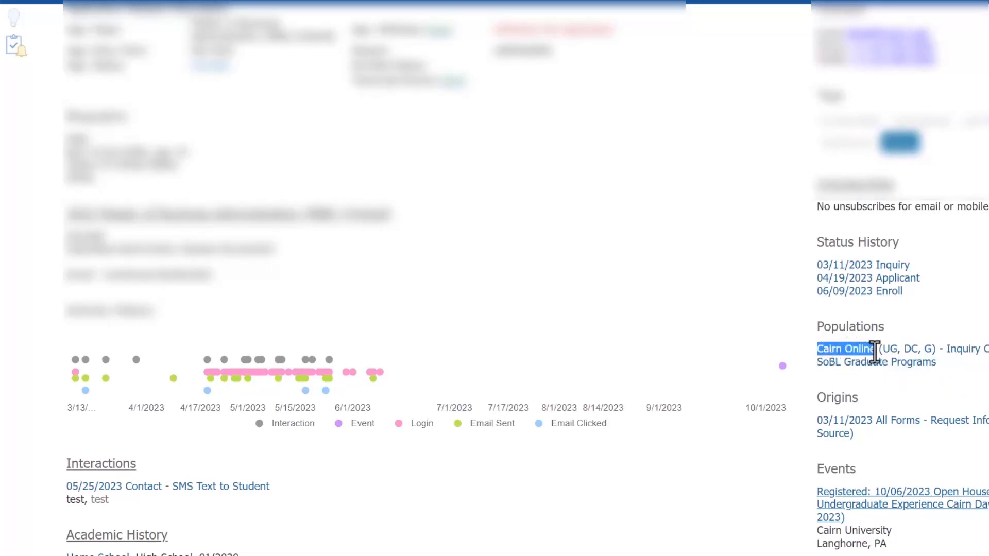
{"action": "left_click", "coordinate": [987, 370]}
{"action": "left_click_drag", "start_coordinate": [988, 350], "coordinate": [945, 348]}
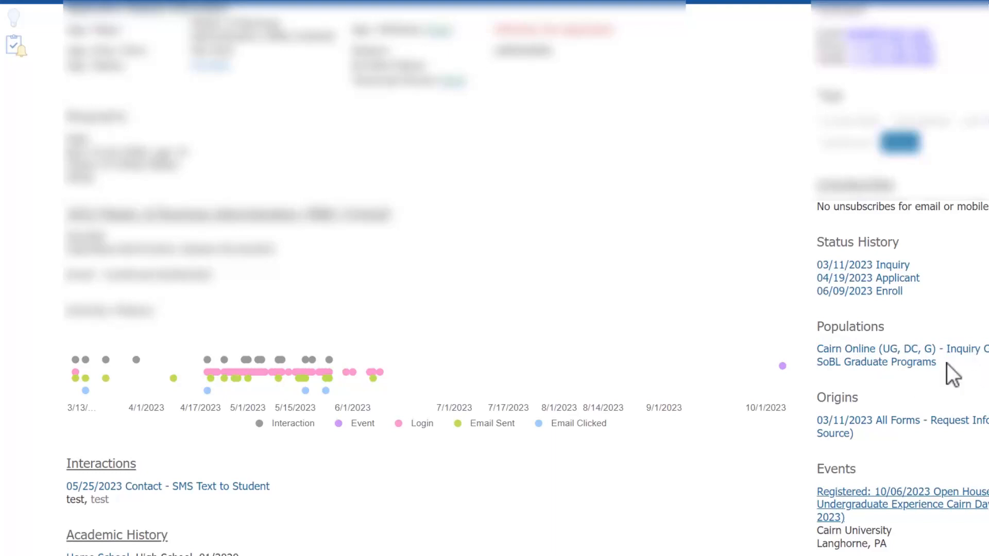
{"action": "left_click_drag", "start_coordinate": [947, 370], "coordinate": [819, 369]}
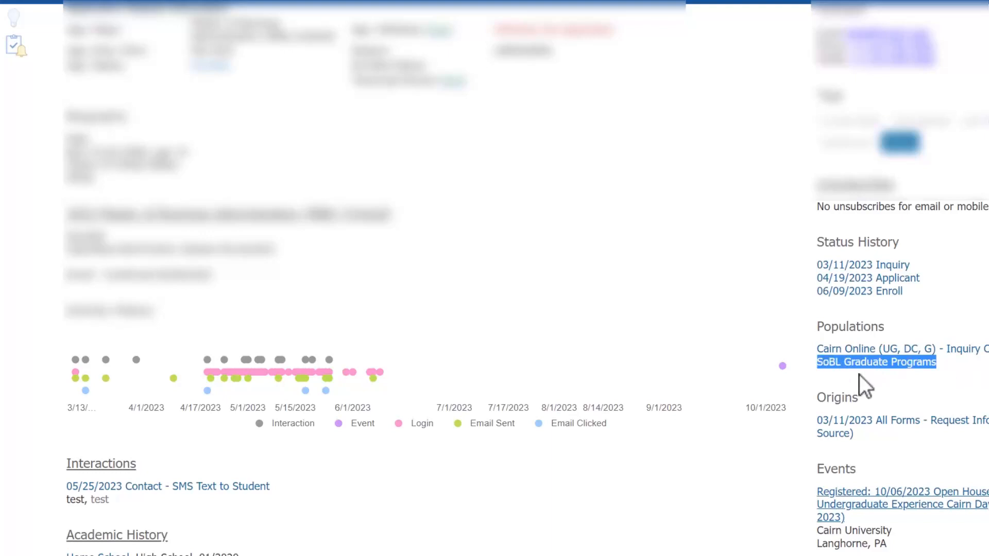
{"action": "left_click", "coordinate": [983, 386]}
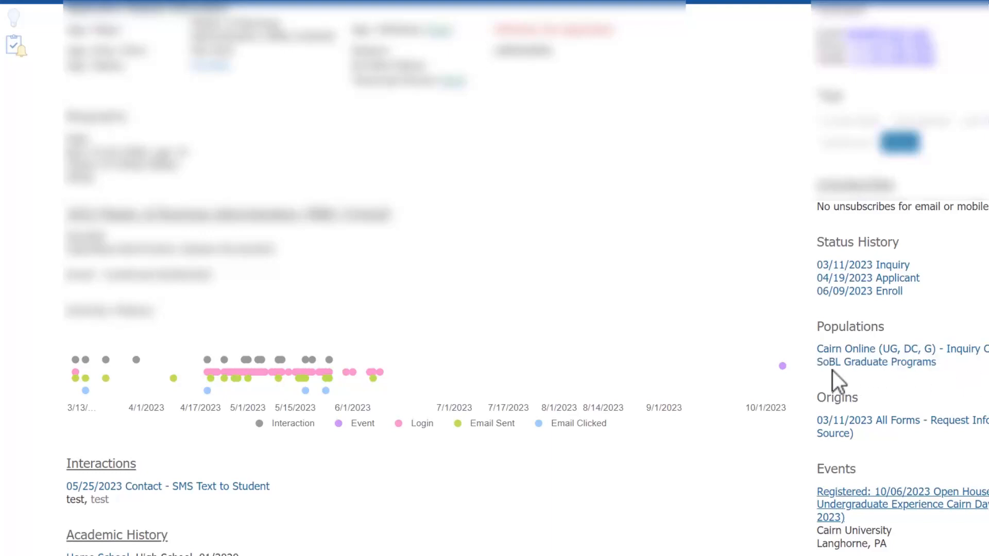
Examine the Origins section with the 03/11/2023 All Forms entry for the information request
{"action": "scroll", "coordinate": [938, 400], "scroll_direction": "down", "scroll_amount": 1}
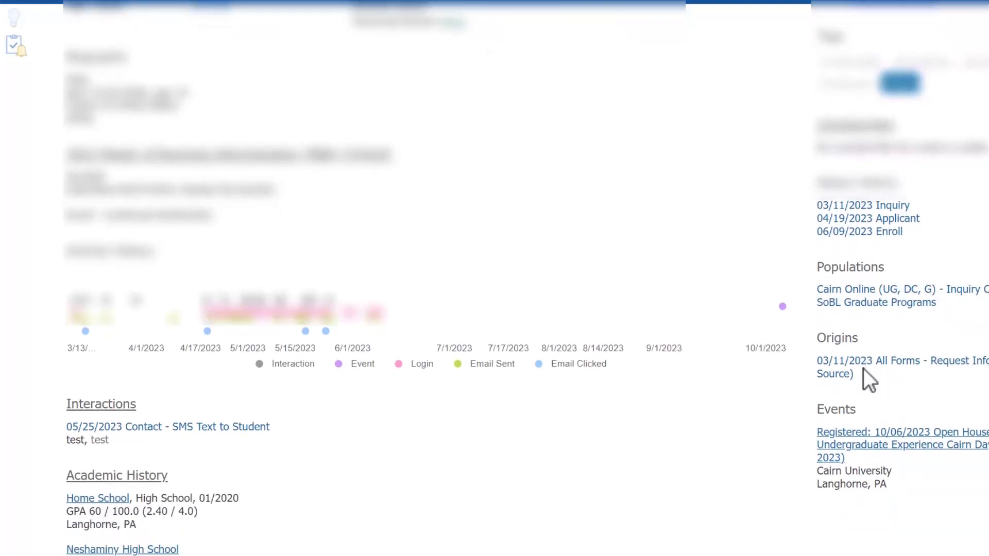
{"action": "left_click_drag", "start_coordinate": [813, 370], "coordinate": [818, 363]}
{"action": "left_click", "coordinate": [816, 360]}
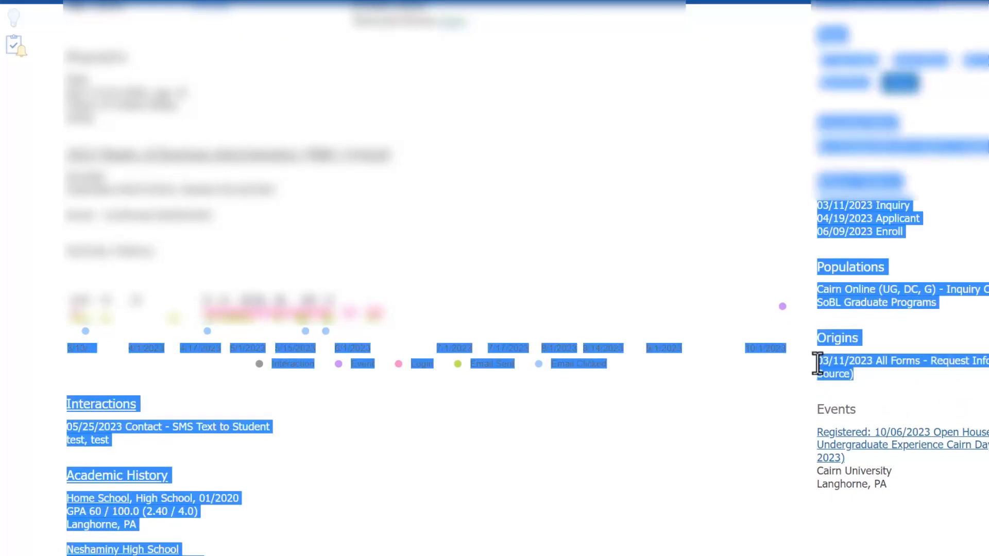
{"action": "left_click", "coordinate": [882, 381]}
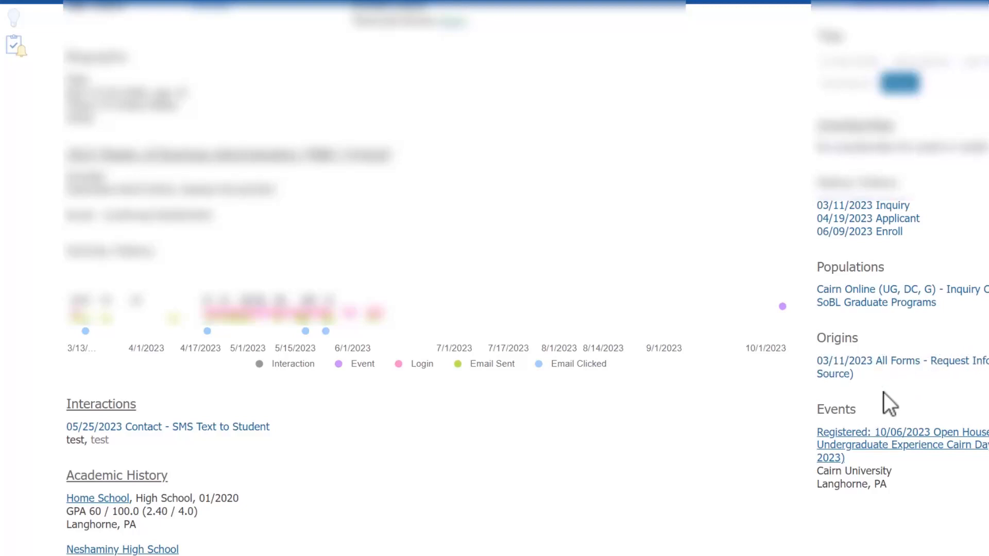
Open the registered 10/06/2023 Open House event in a separate browser tab and review its details and registrants
{"action": "scroll", "coordinate": [883, 392], "scroll_direction": "down", "scroll_amount": 3}
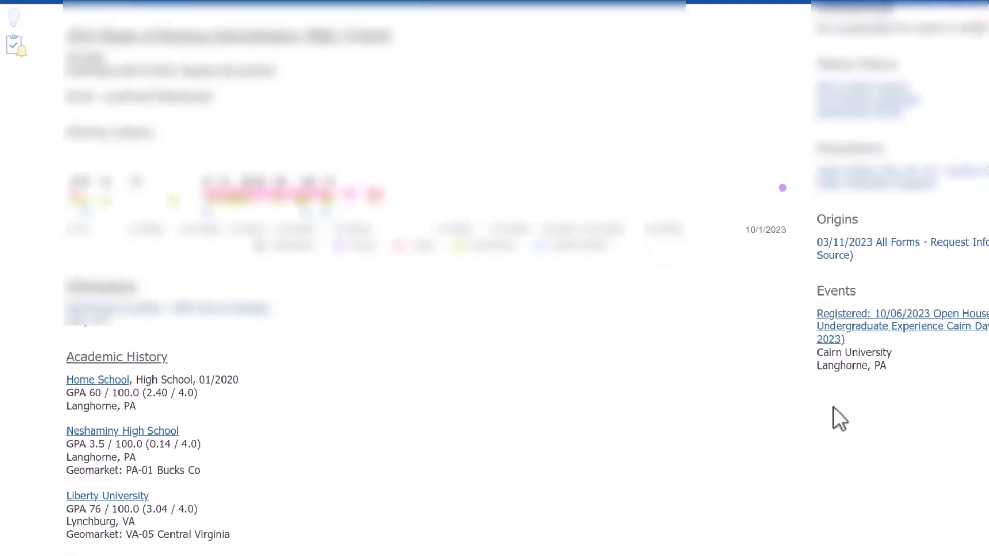
{"action": "right_click", "coordinate": [859, 319]}
{"action": "left_click", "coordinate": [877, 327]}
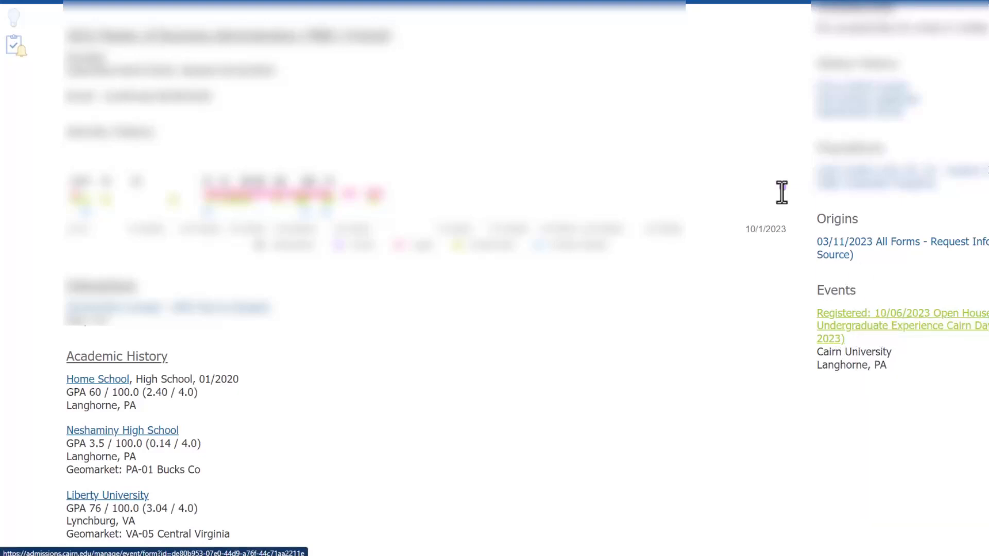
{"action": "key", "text": "ctrl+Tab"}
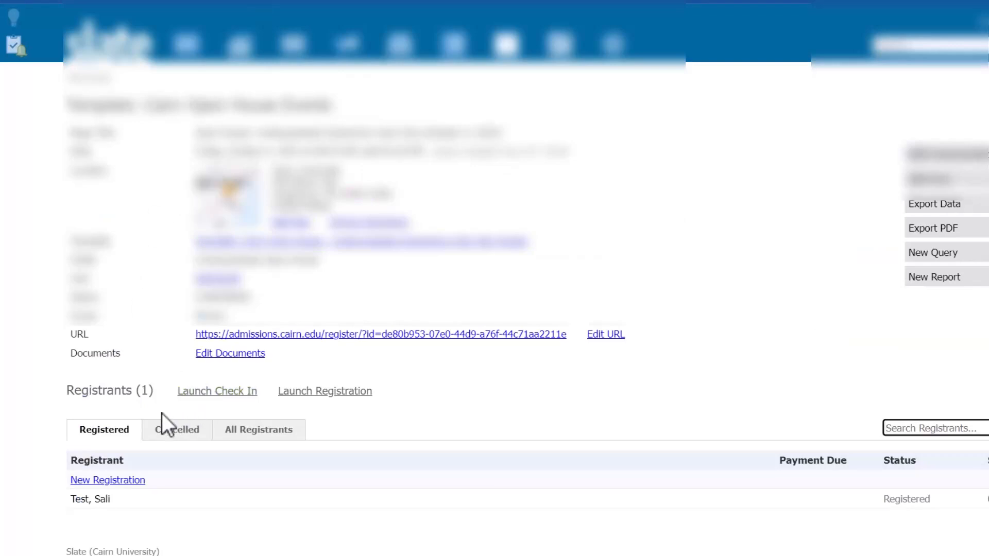
{"action": "scroll", "coordinate": [145, 442], "scroll_direction": "down", "scroll_amount": 1}
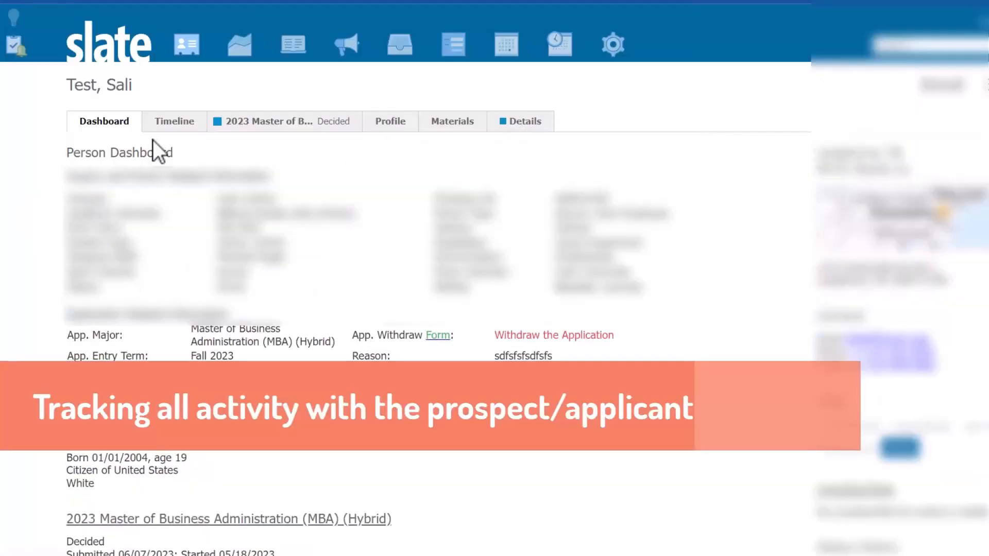
Show the applicant's Timeline and browse the dated logins, messages, calls and form submissions
{"action": "left_click", "coordinate": [170, 141]}
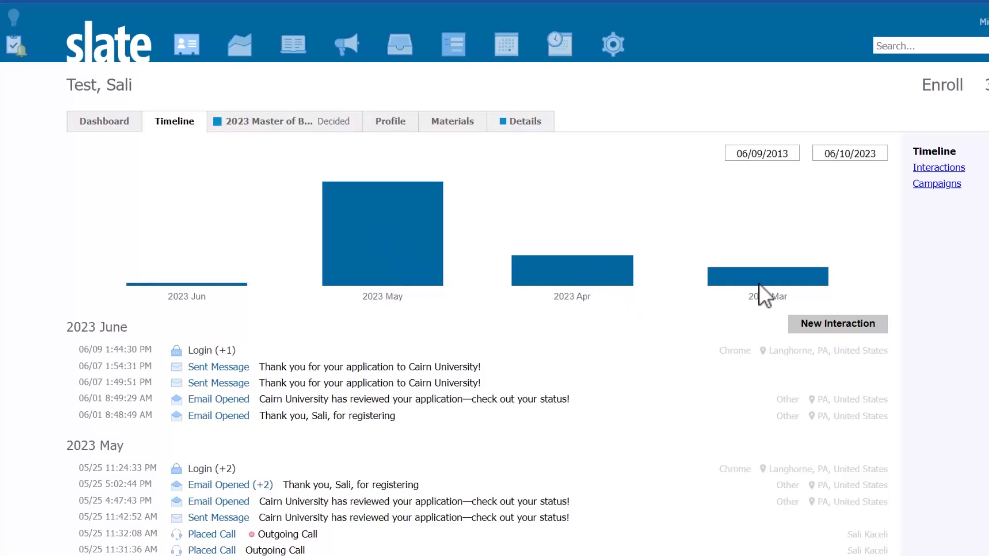
{"action": "scroll", "coordinate": [283, 328], "scroll_direction": "down", "scroll_amount": 2}
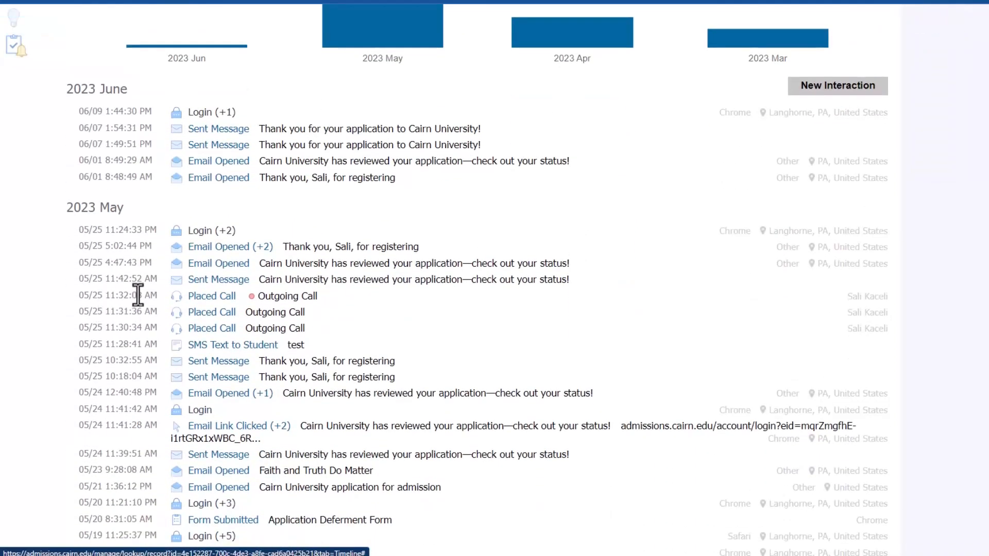
{"action": "scroll", "coordinate": [138, 294], "scroll_direction": "down", "scroll_amount": 10}
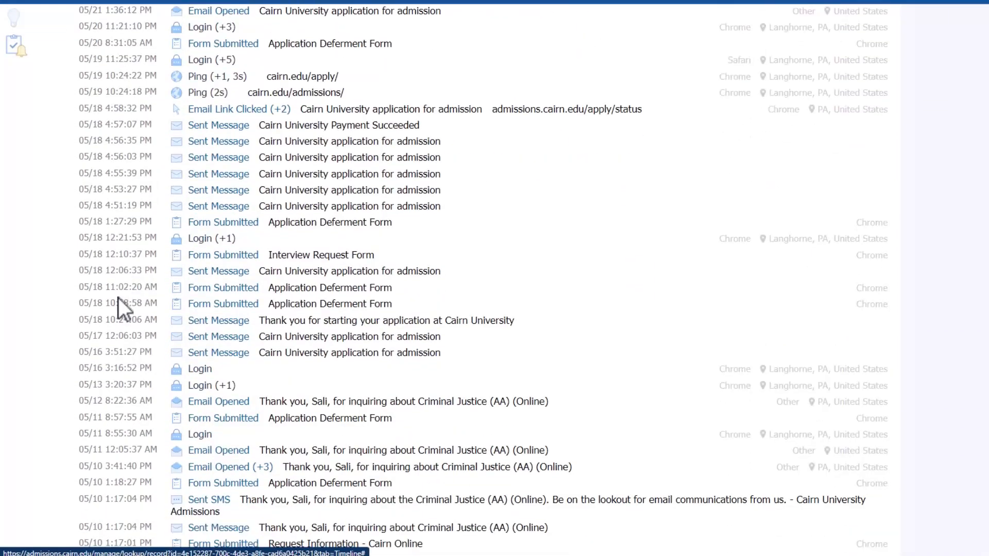
{"action": "scroll", "coordinate": [119, 297], "scroll_direction": "up", "scroll_amount": 12}
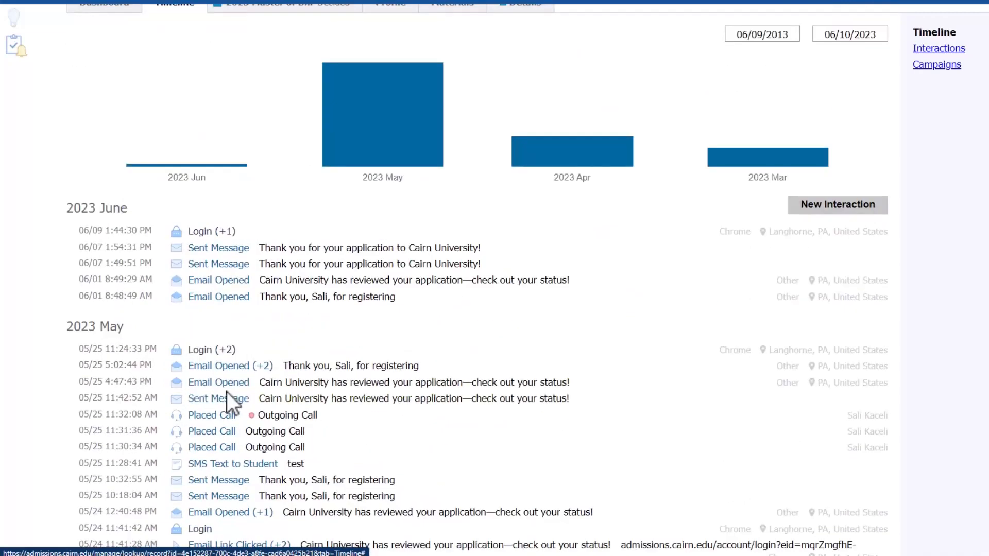
{"action": "scroll", "coordinate": [240, 401], "scroll_direction": "down", "scroll_amount": 1}
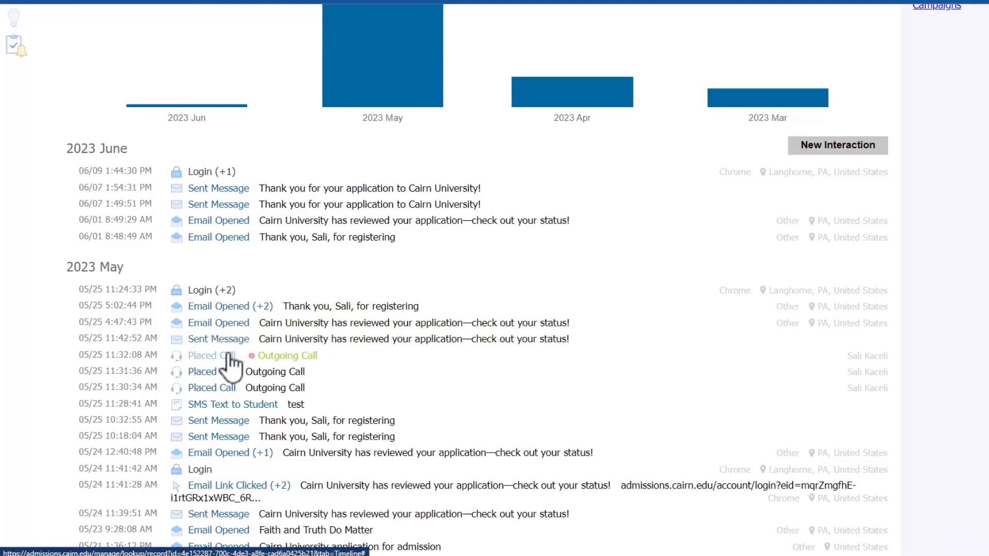
View the 05/25 "Cairn University has reviewed your application" emails, trying the resend option, and dismiss them to return to the timeline
{"action": "left_click", "coordinate": [218, 327]}
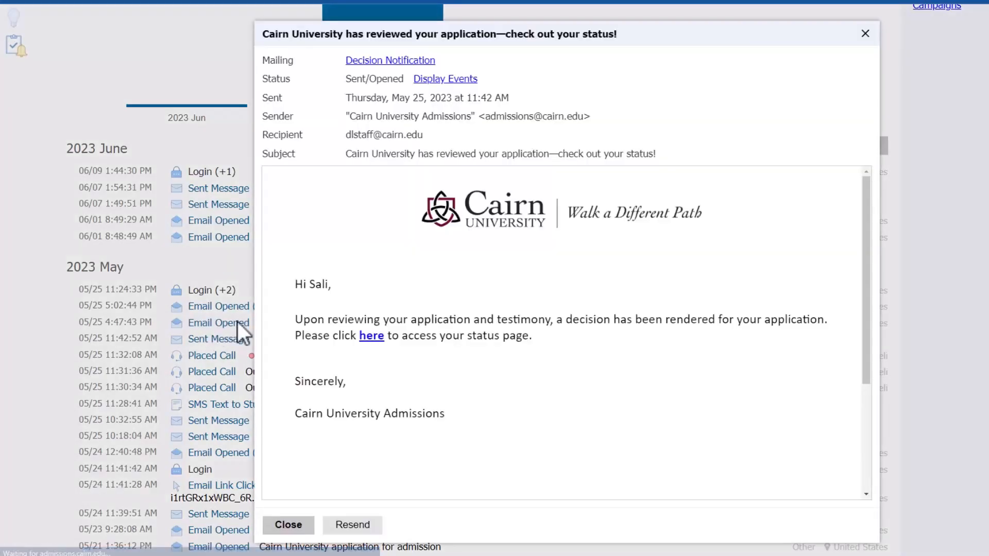
{"action": "scroll", "coordinate": [394, 419], "scroll_direction": "down", "scroll_amount": 3}
{"action": "left_click", "coordinate": [375, 524]}
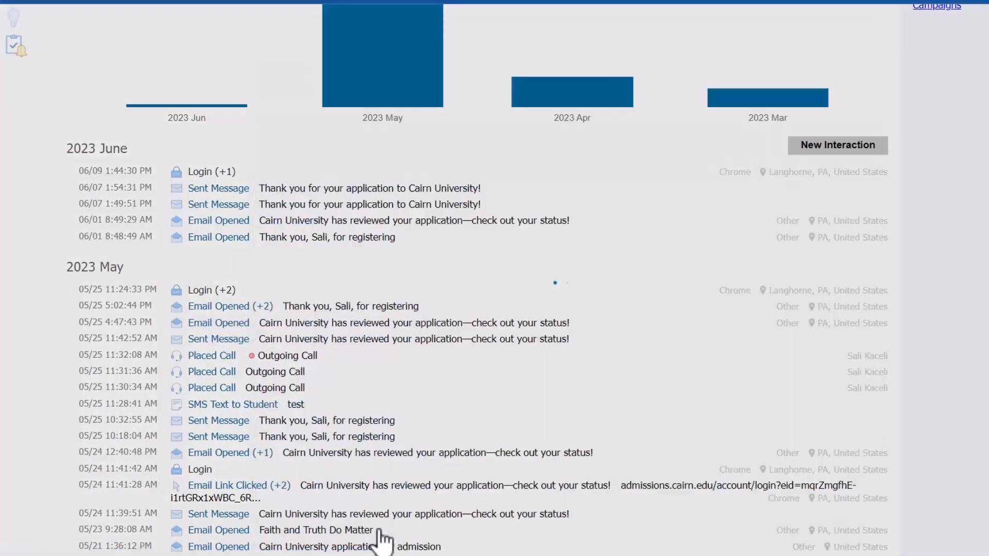
{"action": "left_click", "coordinate": [264, 524]}
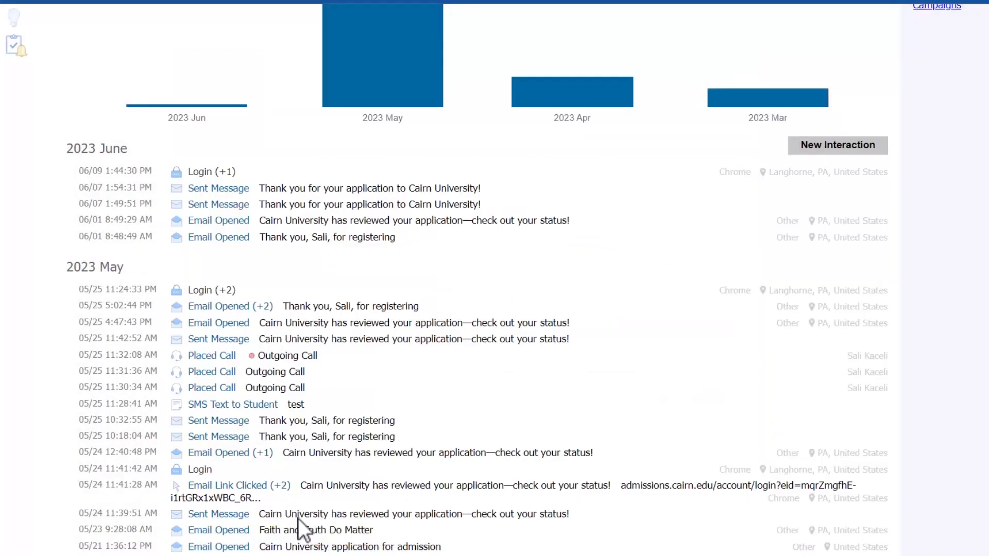
{"action": "left_click", "coordinate": [216, 340]}
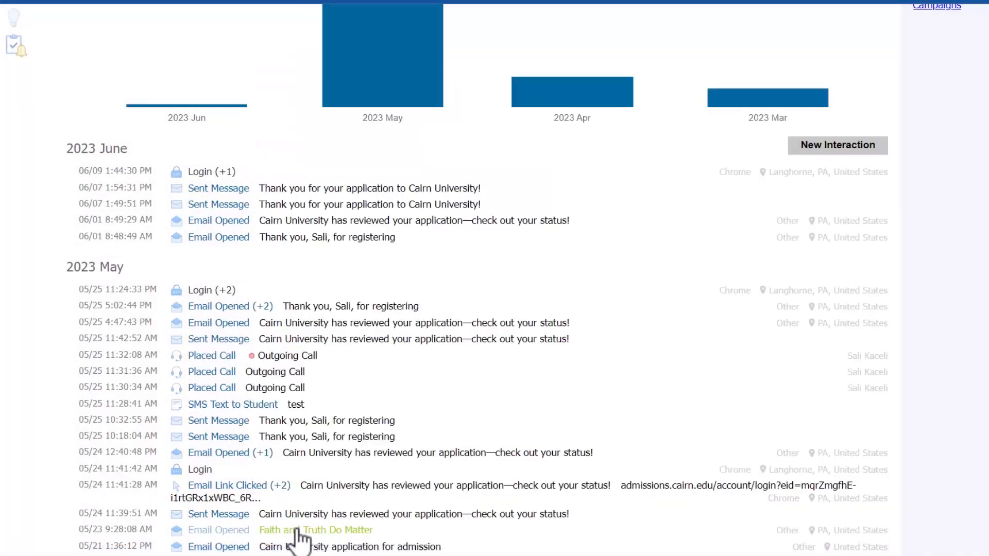
{"action": "left_click", "coordinate": [298, 526]}
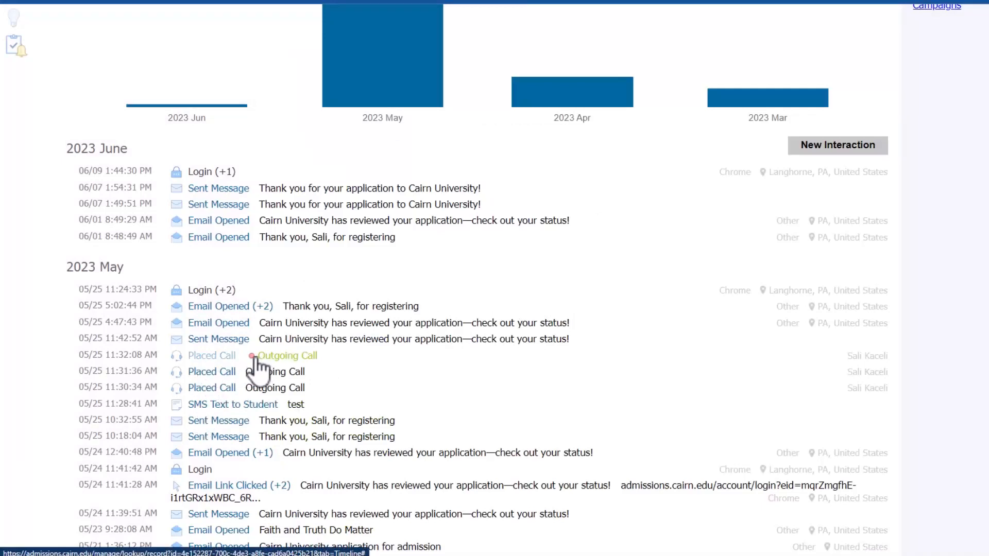
View the details and recording of the 05/25 11:32:08 AM outgoing call and close them
{"action": "left_click", "coordinate": [232, 356]}
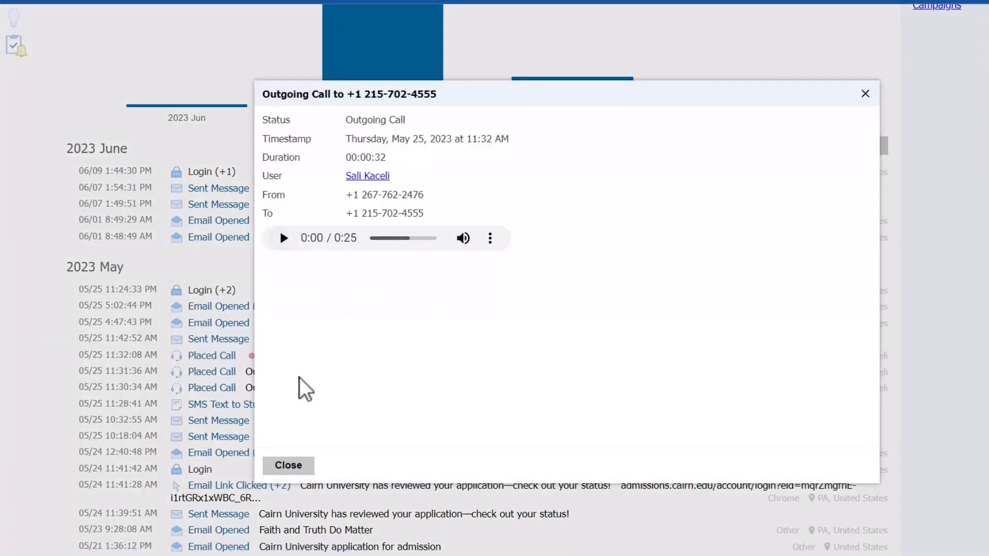
{"action": "left_click", "coordinate": [865, 94]}
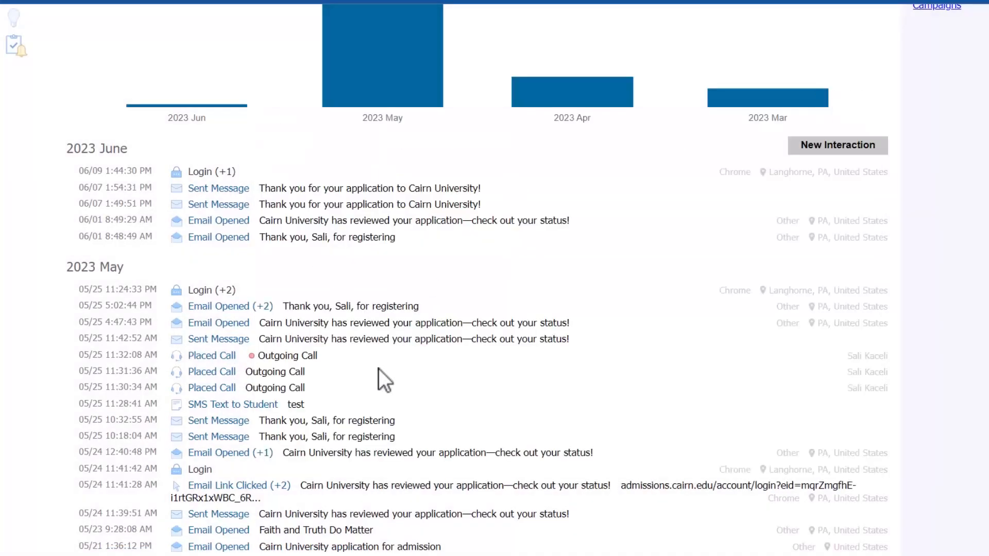
Switch from the Timeline to the Interactions list and browse its messages, sources and contact entries
{"action": "scroll", "coordinate": [412, 355], "scroll_direction": "down", "scroll_amount": 2}
{"action": "scroll", "coordinate": [459, 342], "scroll_direction": "up", "scroll_amount": 5}
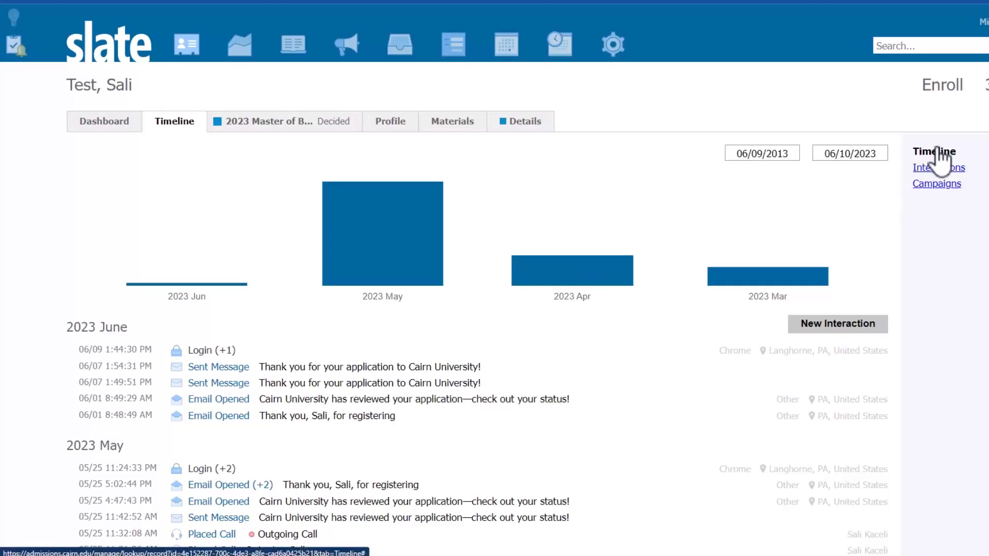
{"action": "left_click", "coordinate": [933, 169]}
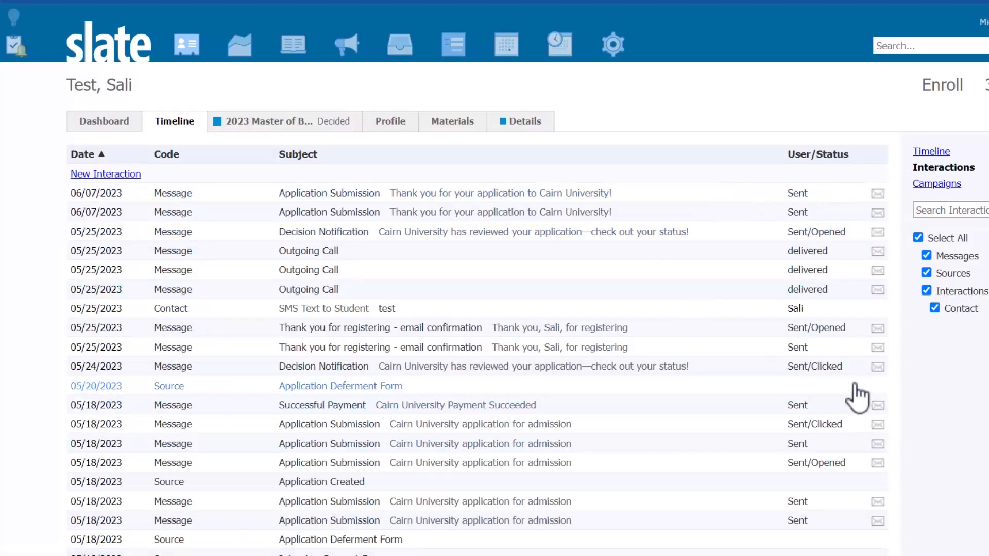
{"action": "scroll", "coordinate": [494, 424], "scroll_direction": "down", "scroll_amount": 5}
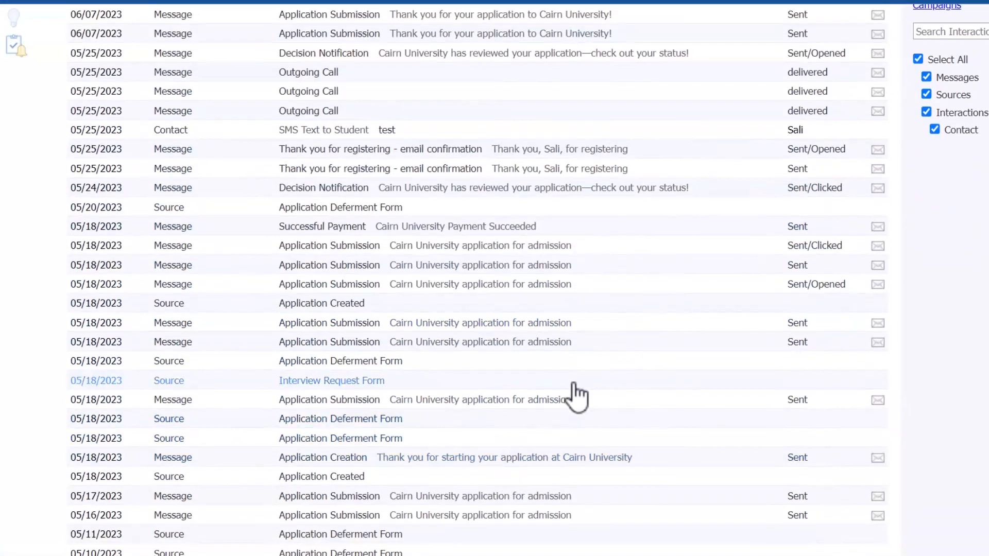
Check the applicant's scheduled campaign mailings and return to the activity timeline
{"action": "scroll", "coordinate": [667, 410], "scroll_direction": "up", "scroll_amount": 5}
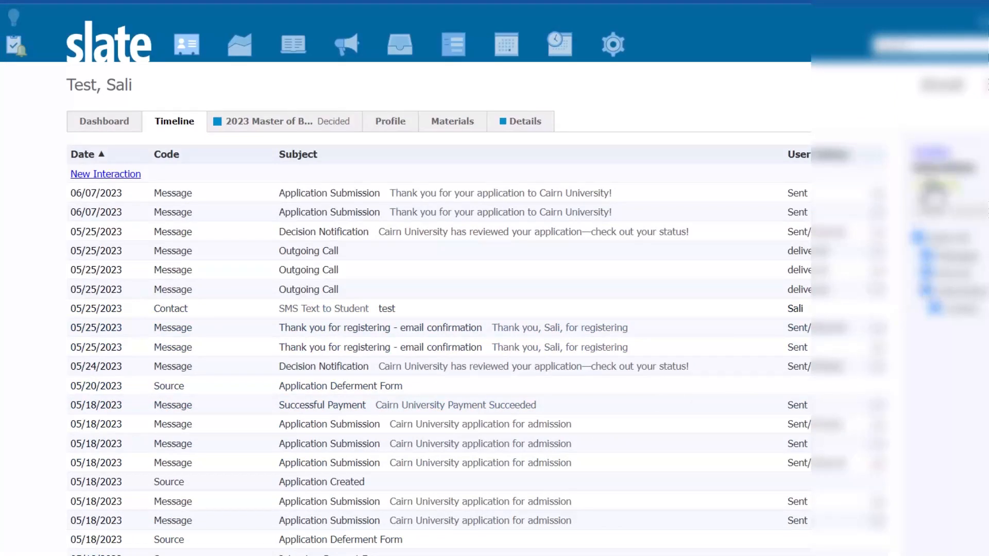
{"action": "left_click", "coordinate": [931, 186]}
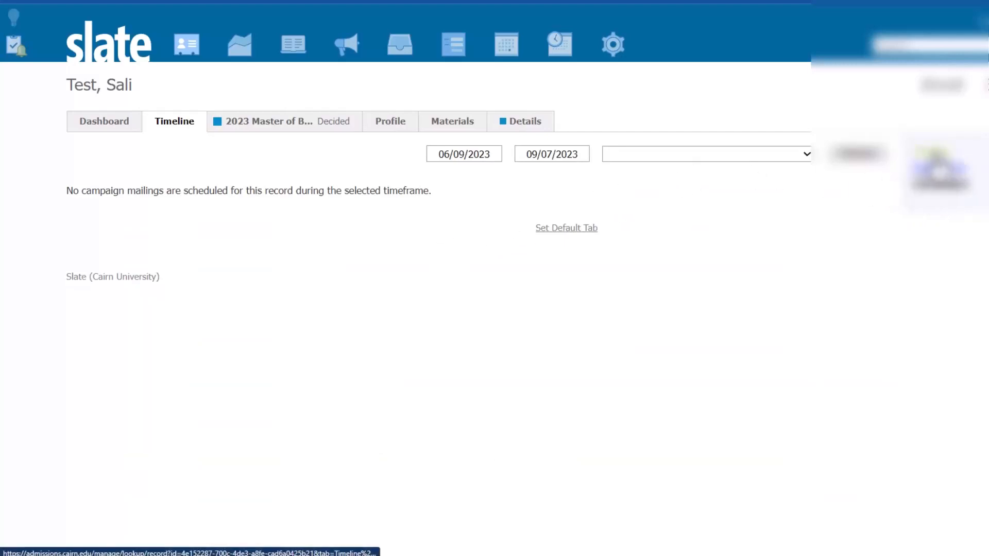
{"action": "left_click", "coordinate": [935, 155]}
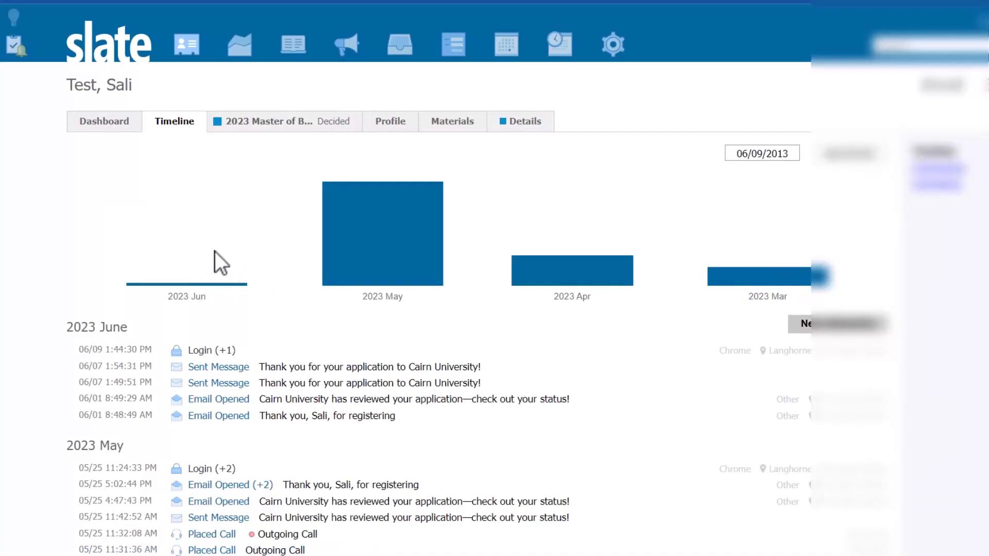
View the 2023 Master of Business Administration (MBA) application and its checklist, reaching it directly and through the Person Dashboard
{"action": "left_click", "coordinate": [251, 123]}
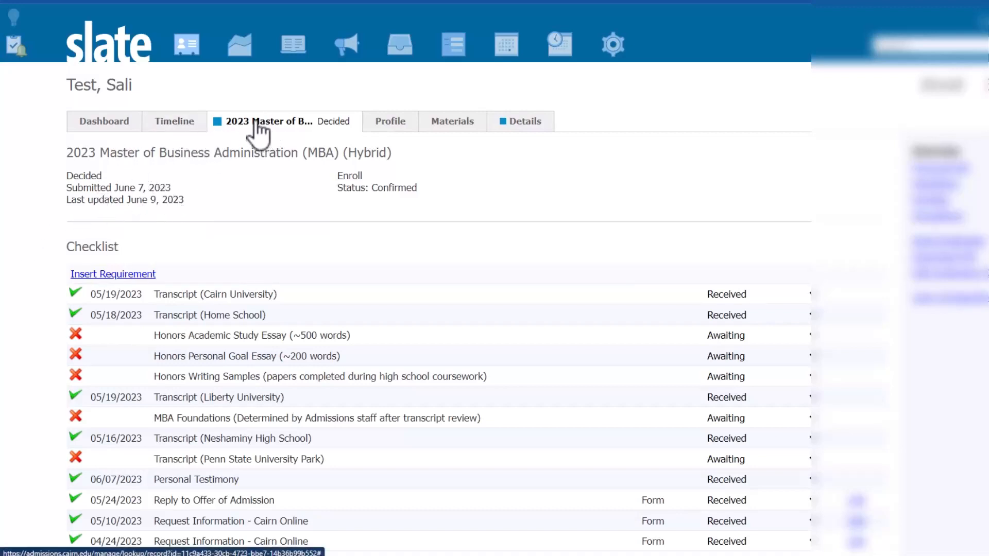
{"action": "left_click", "coordinate": [114, 124]}
{"action": "scroll", "coordinate": [206, 423], "scroll_direction": "down", "scroll_amount": 2}
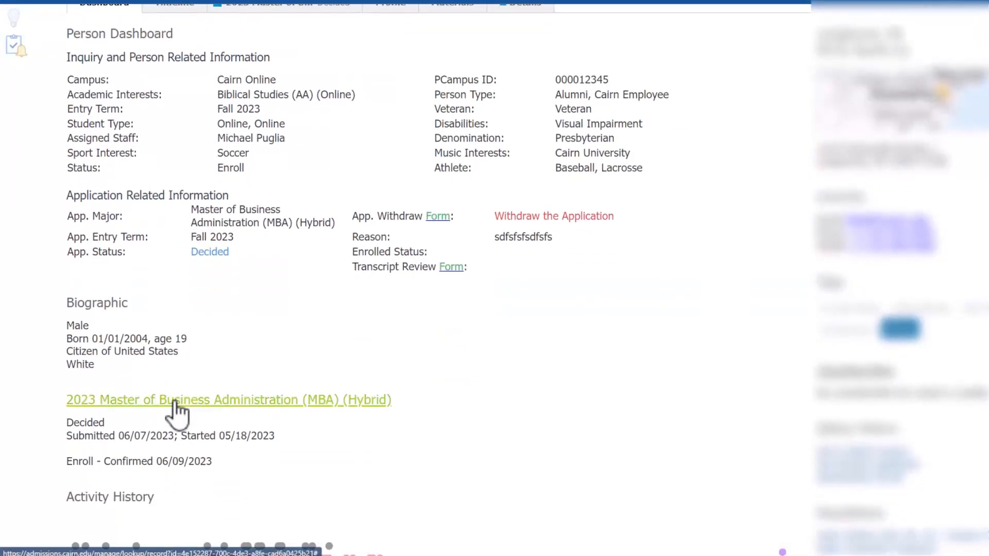
{"action": "left_click", "coordinate": [242, 403]}
{"action": "scroll", "coordinate": [231, 381], "scroll_direction": "up", "scroll_amount": 3}
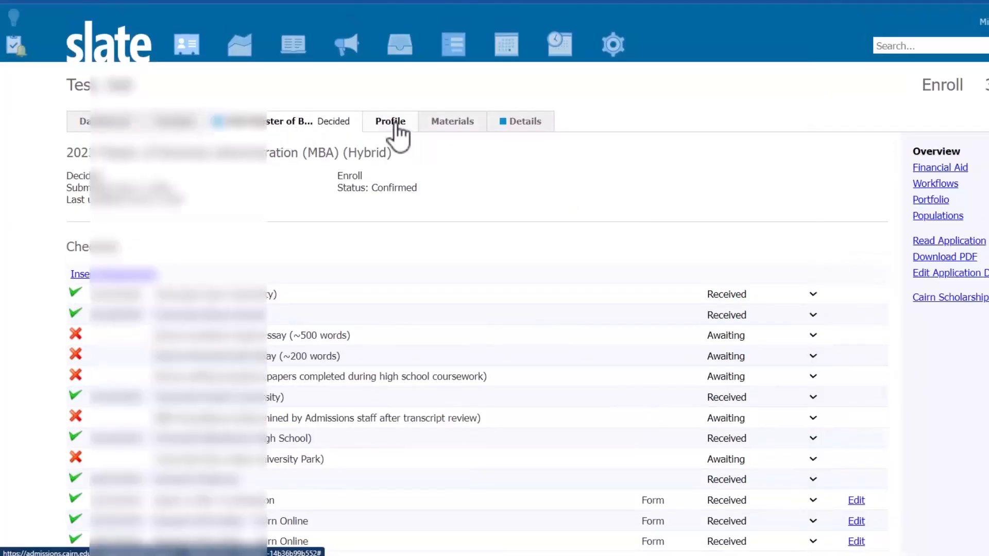
Show the applicant's Profile overview and review the biographic, address, contact and academic history sections
{"action": "left_click", "coordinate": [396, 125]}
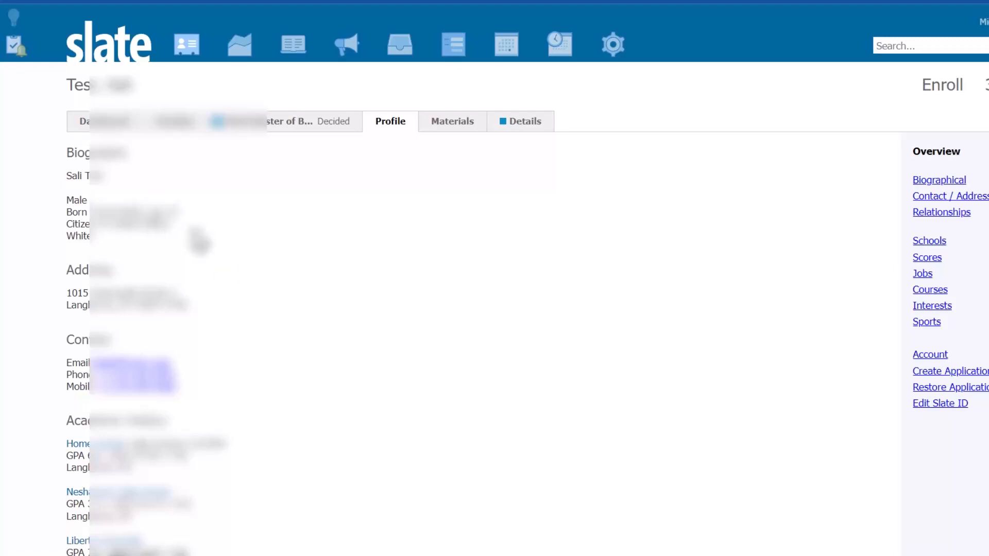
{"action": "left_click_drag", "start_coordinate": [113, 269], "coordinate": [76, 199]}
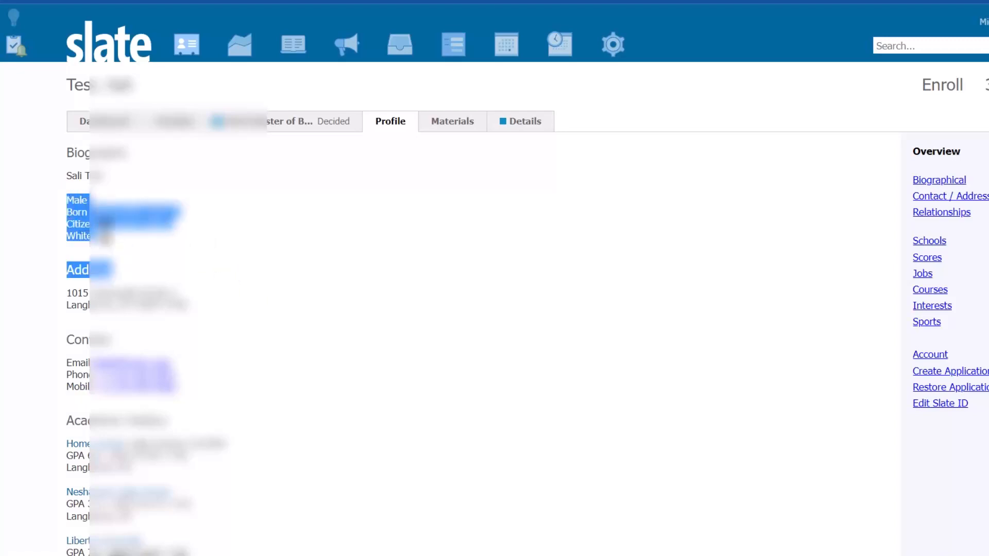
{"action": "scroll", "coordinate": [278, 304], "scroll_direction": "down", "scroll_amount": 3}
{"action": "left_click", "coordinate": [210, 271]}
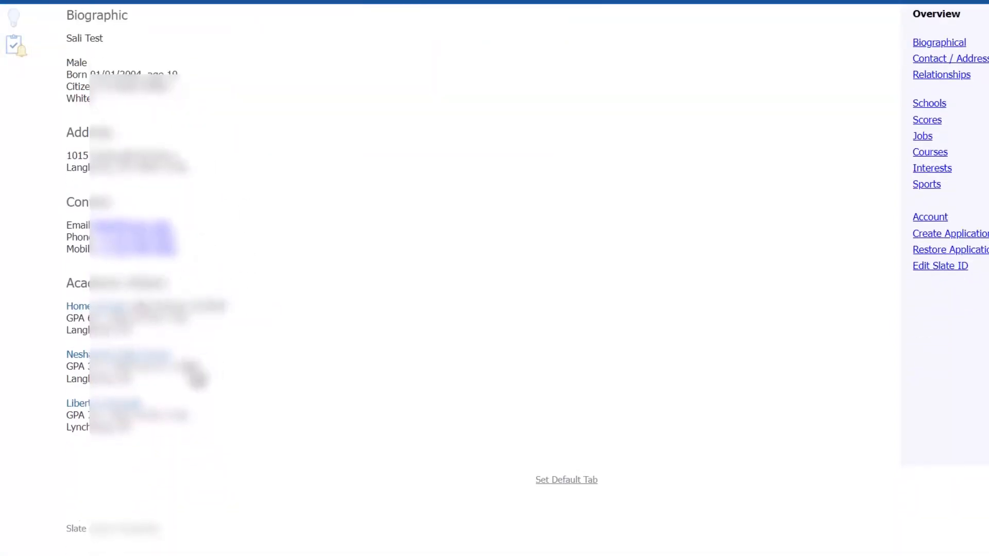
{"action": "scroll", "coordinate": [379, 397], "scroll_direction": "up", "scroll_amount": 3}
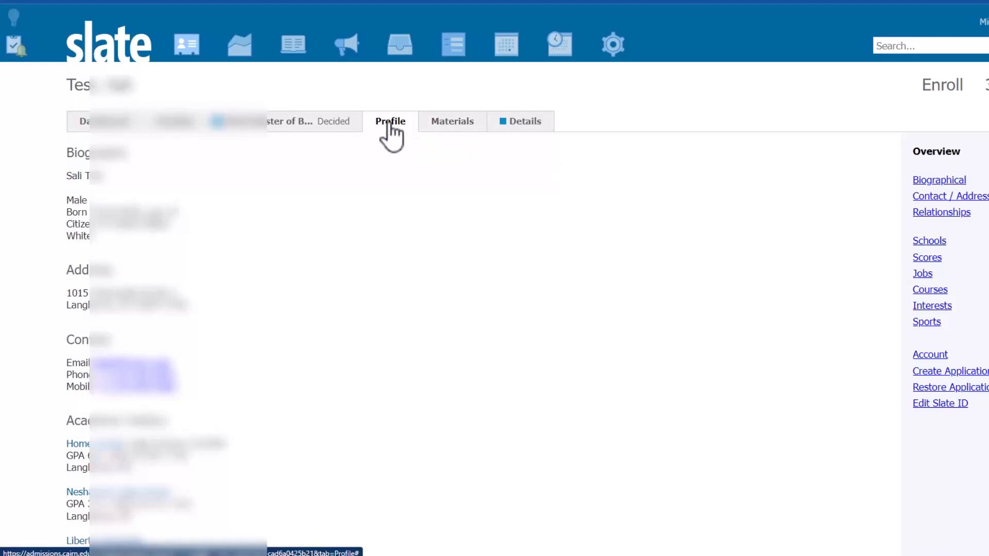
View the profile's Biographical form and examine its name, birthdate and citizenship fields, including the preferred name field
{"action": "left_click", "coordinate": [939, 182]}
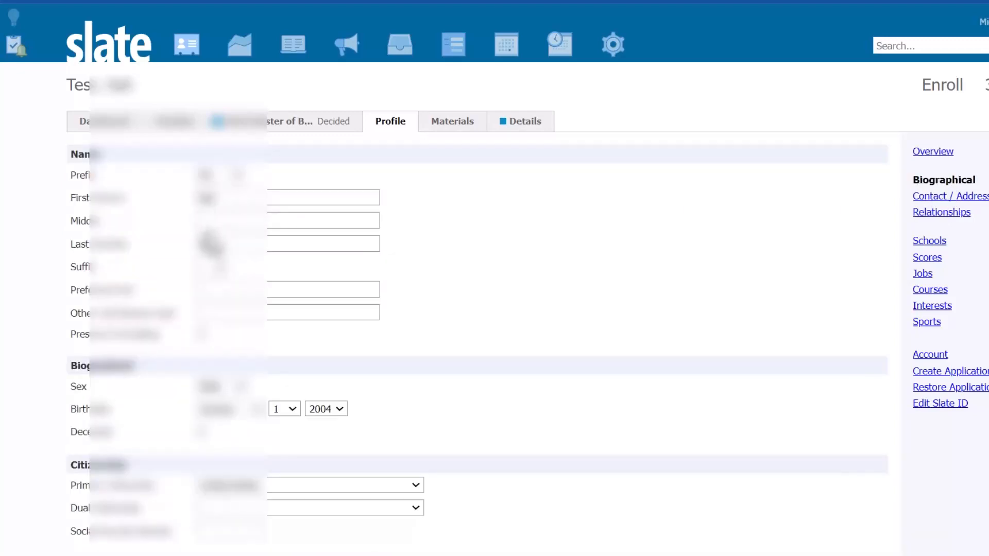
{"action": "scroll", "coordinate": [214, 286], "scroll_direction": "down", "scroll_amount": 1}
{"action": "left_click", "coordinate": [222, 230]}
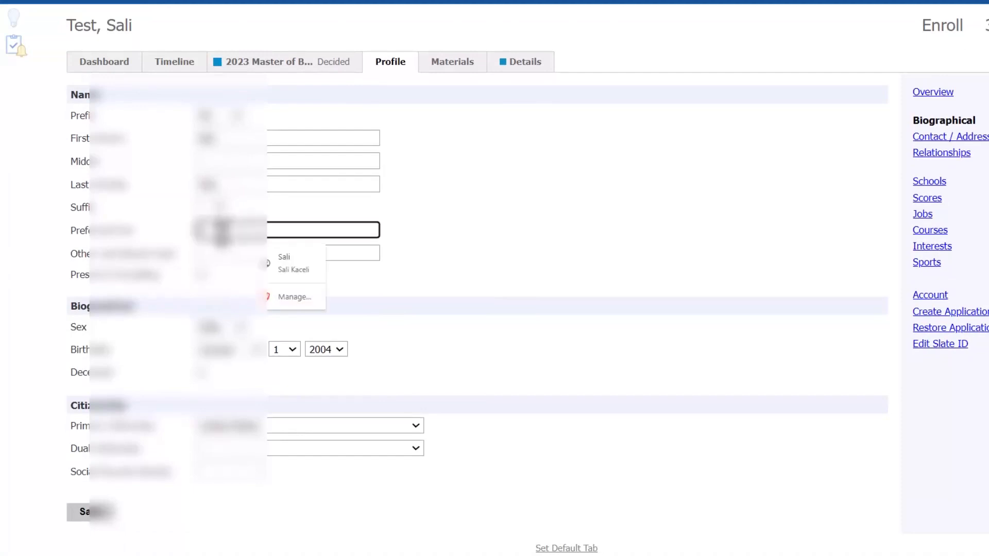
{"action": "left_click", "coordinate": [538, 209]}
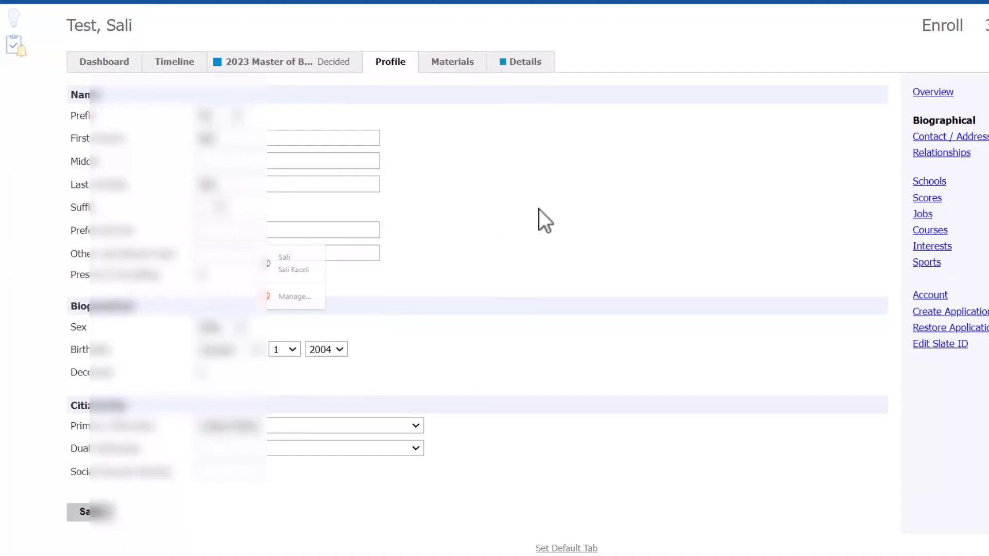
{"action": "left_click", "coordinate": [207, 230]}
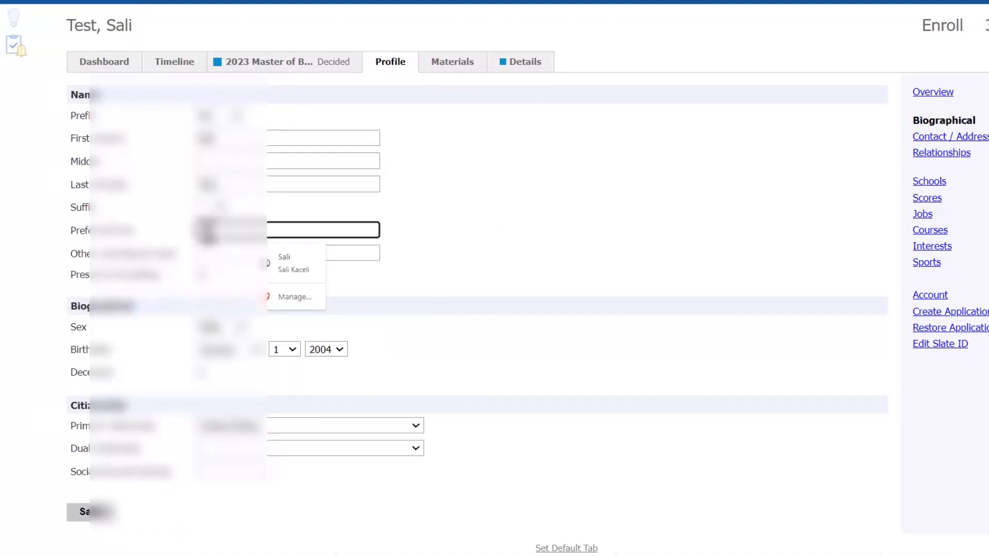
{"action": "left_click", "coordinate": [562, 193]}
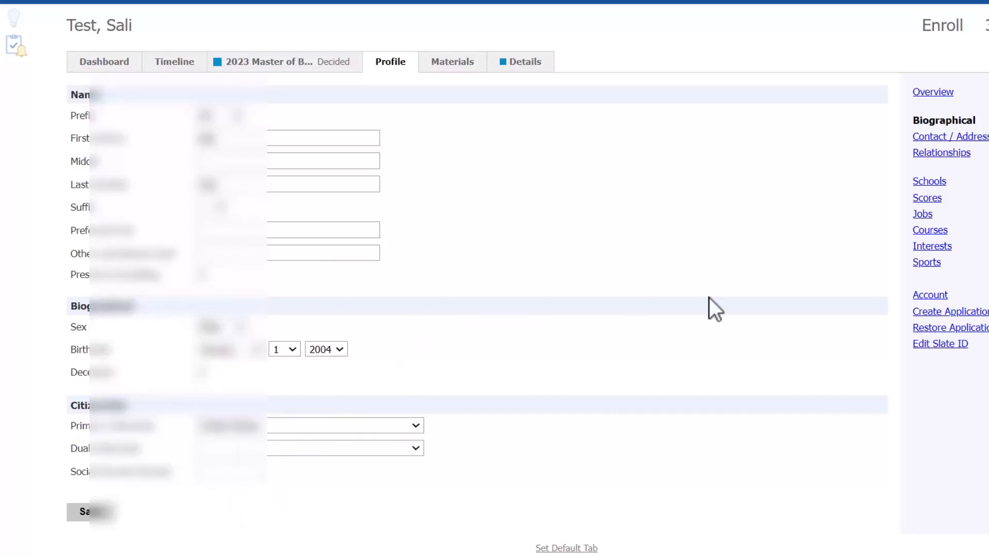
Show the applicant's Contact / Address lists, view a blank new address form and cancel it
{"action": "left_click", "coordinate": [936, 137]}
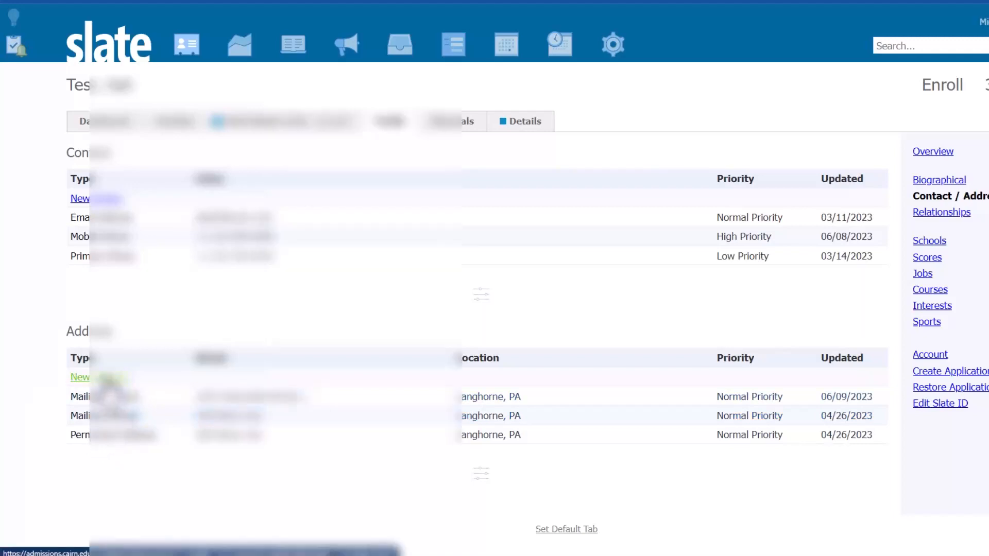
{"action": "left_click", "coordinate": [105, 379]}
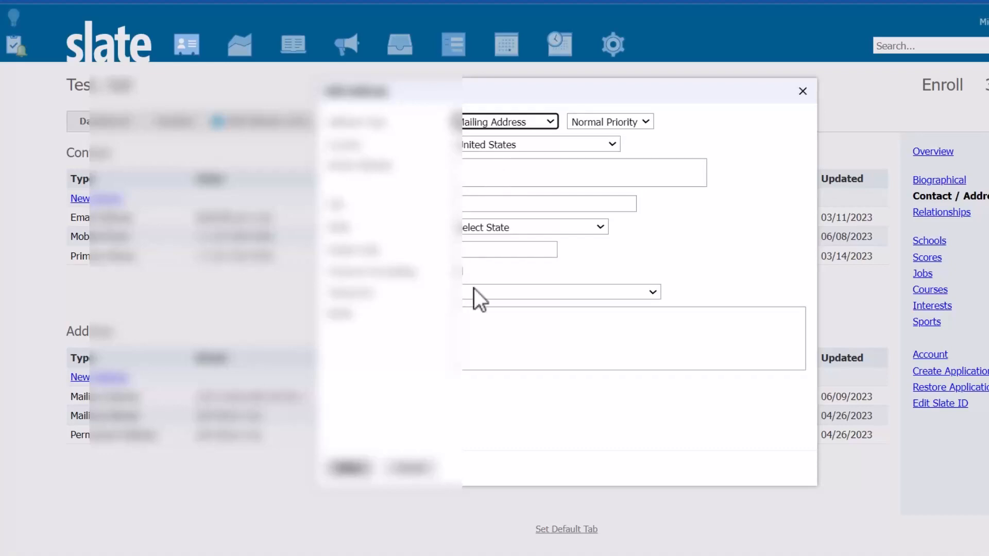
{"action": "left_click", "coordinate": [423, 469]}
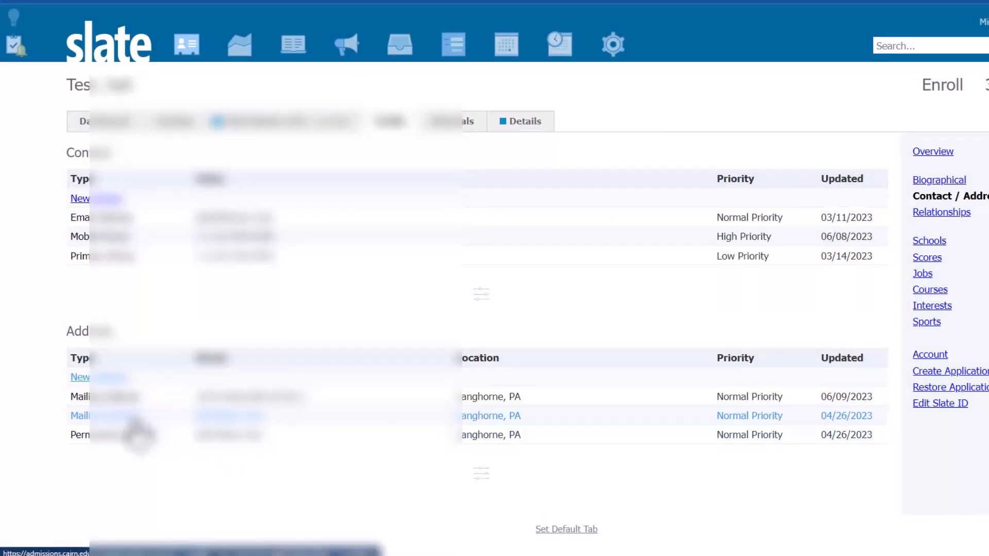
Inspect an existing mailing address's temporary and seasonal options and its delete option, cancelling out of the address
{"action": "left_click", "coordinate": [135, 418]}
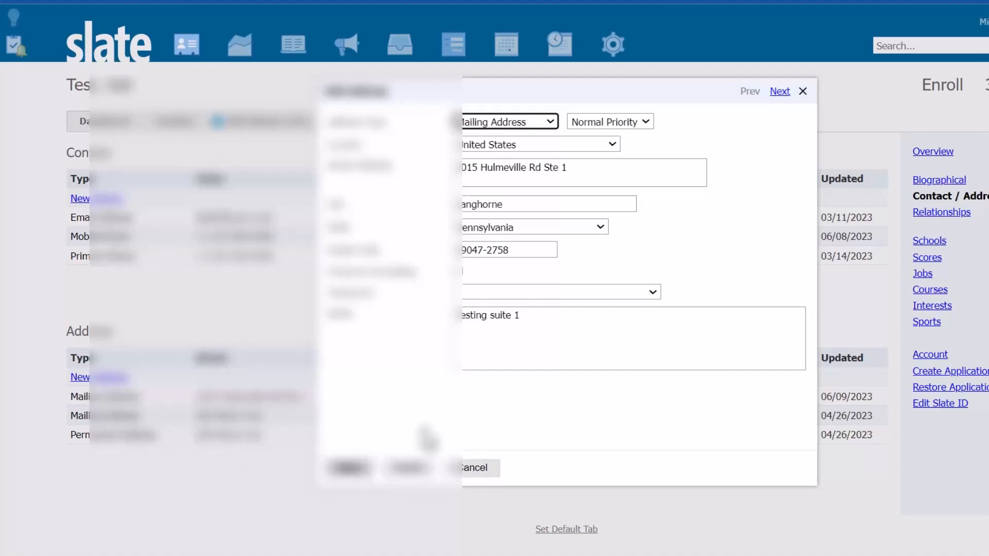
{"action": "left_click", "coordinate": [493, 291]}
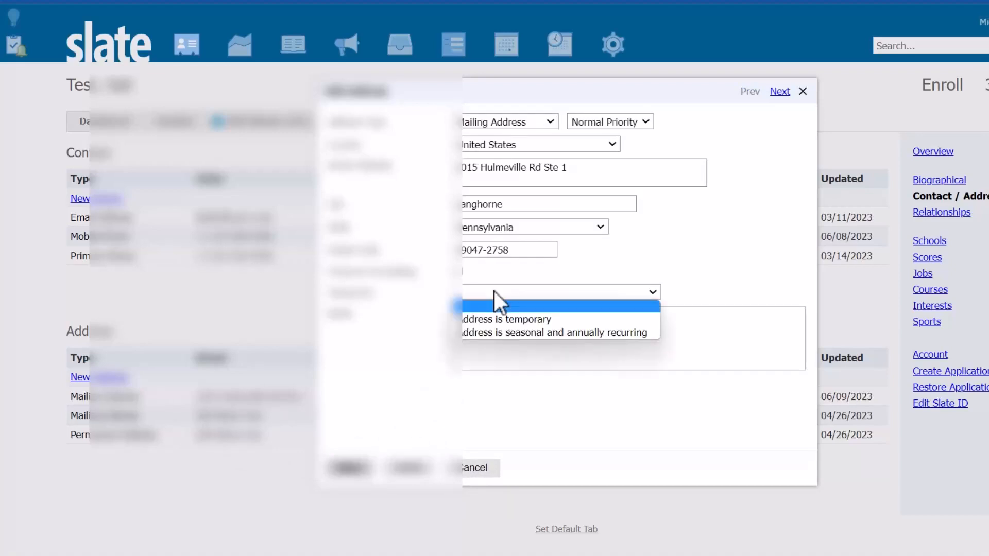
{"action": "left_click", "coordinate": [409, 339]}
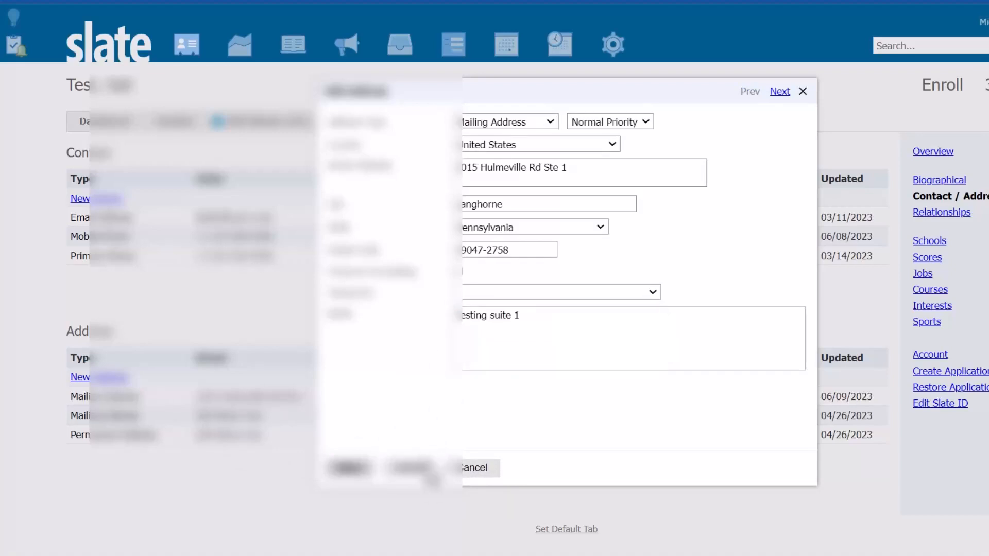
{"action": "left_click", "coordinate": [420, 469]}
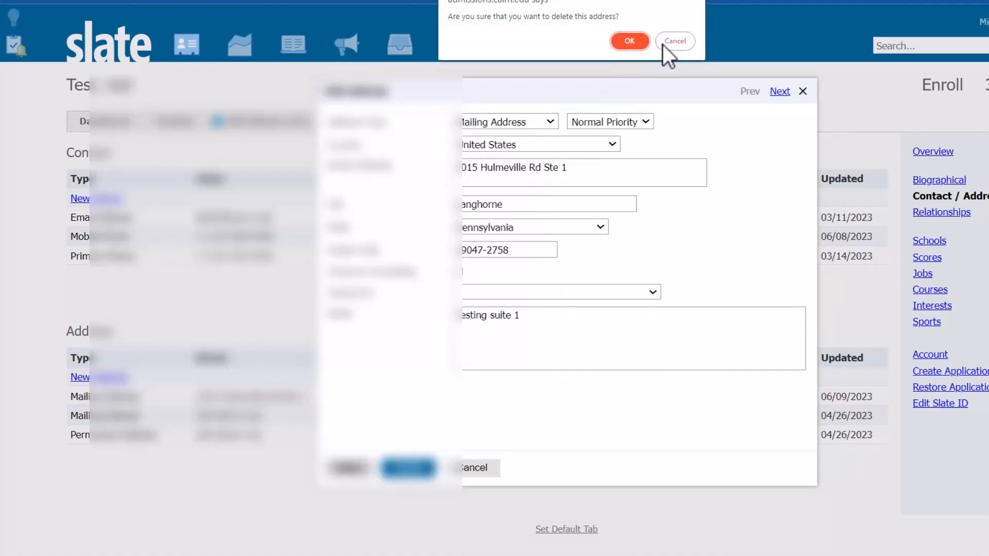
{"action": "left_click", "coordinate": [675, 41]}
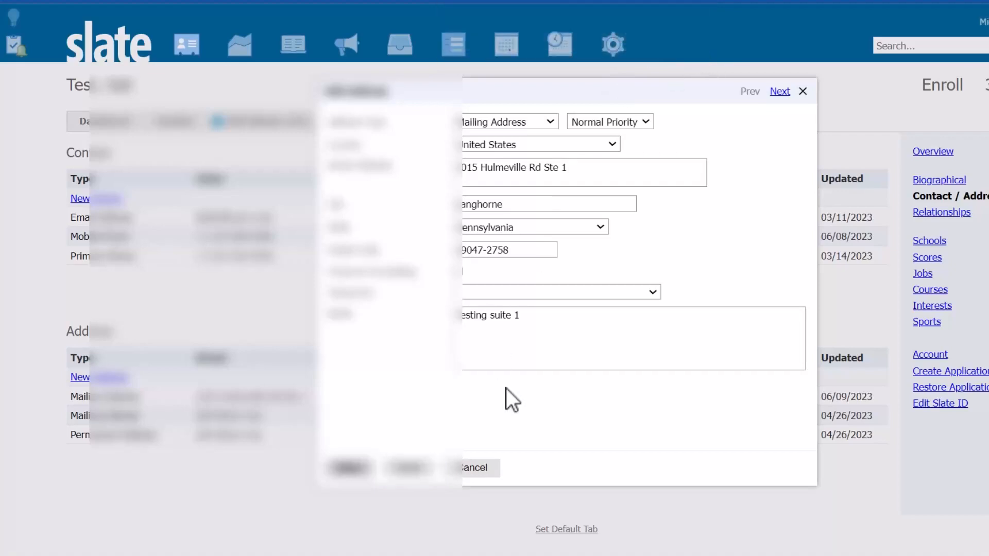
{"action": "left_click", "coordinate": [492, 466]}
View the legal guardian's dashboard and profile from the applicant's Relationships list and return to that list
{"action": "left_click", "coordinate": [941, 213]}
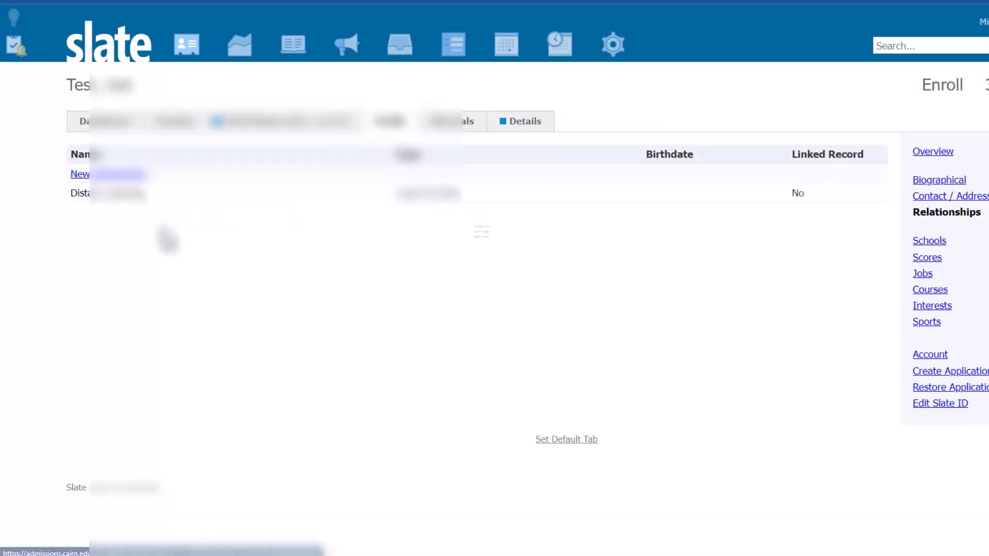
{"action": "left_click", "coordinate": [122, 198]}
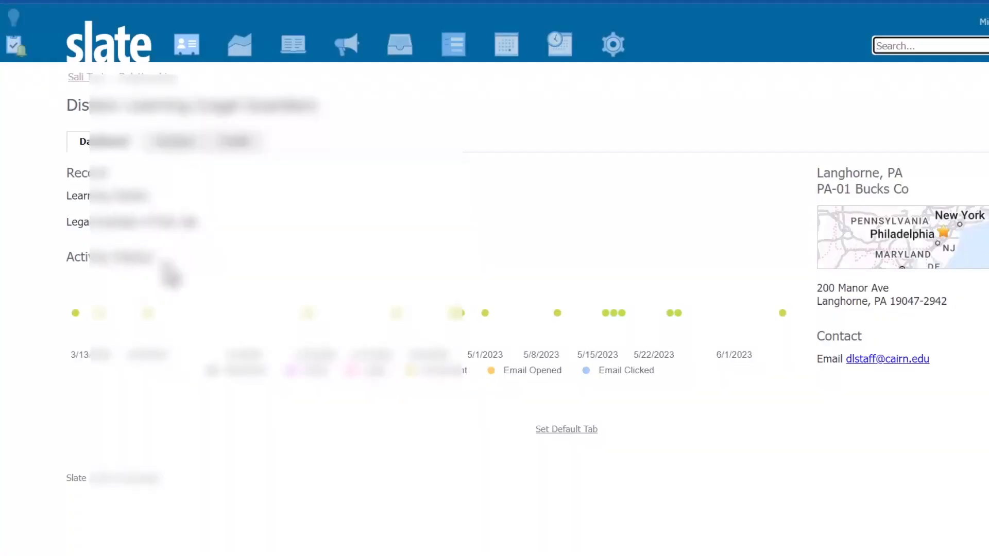
{"action": "left_click", "coordinate": [213, 223]}
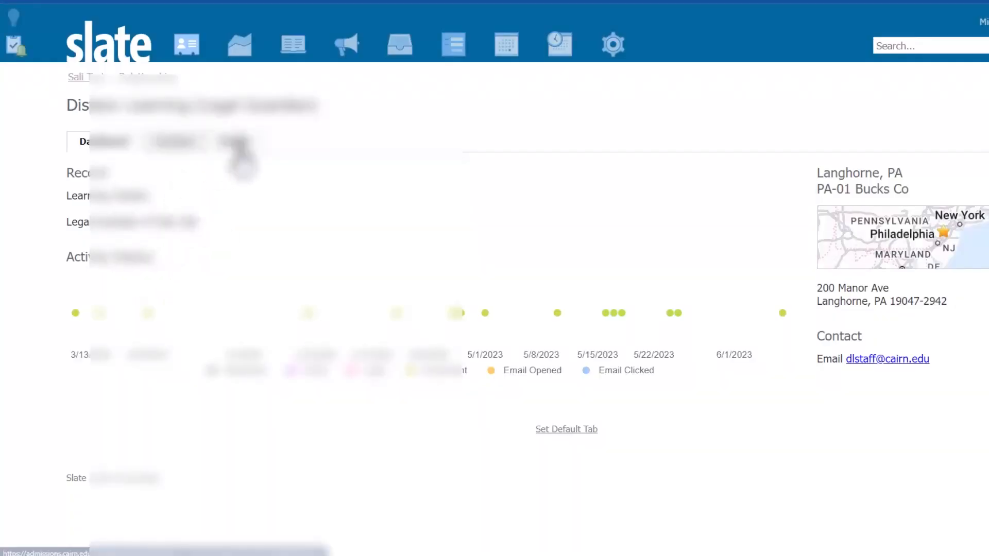
{"action": "left_click", "coordinate": [235, 145]}
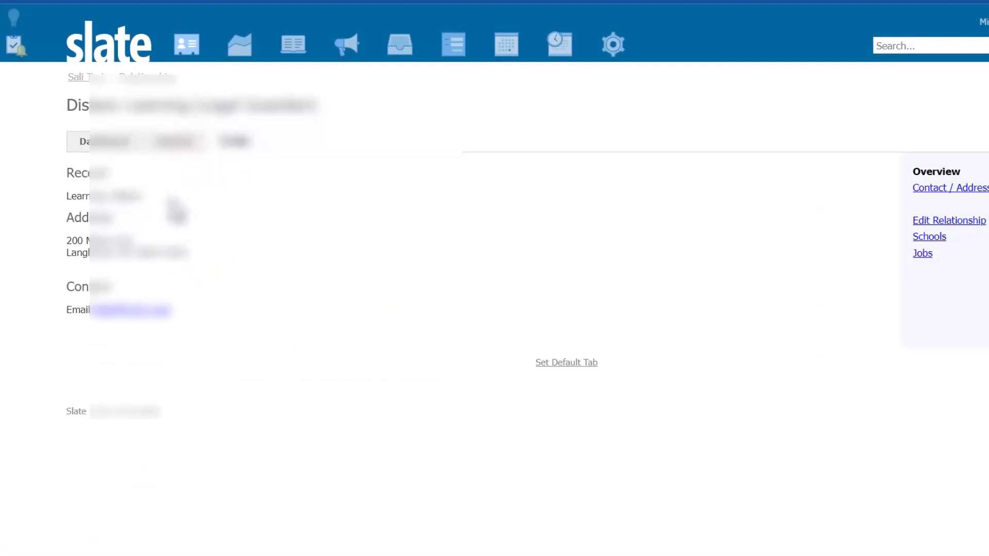
{"action": "left_click_drag", "start_coordinate": [146, 197], "coordinate": [66, 199]}
{"action": "left_click", "coordinate": [46, 208]}
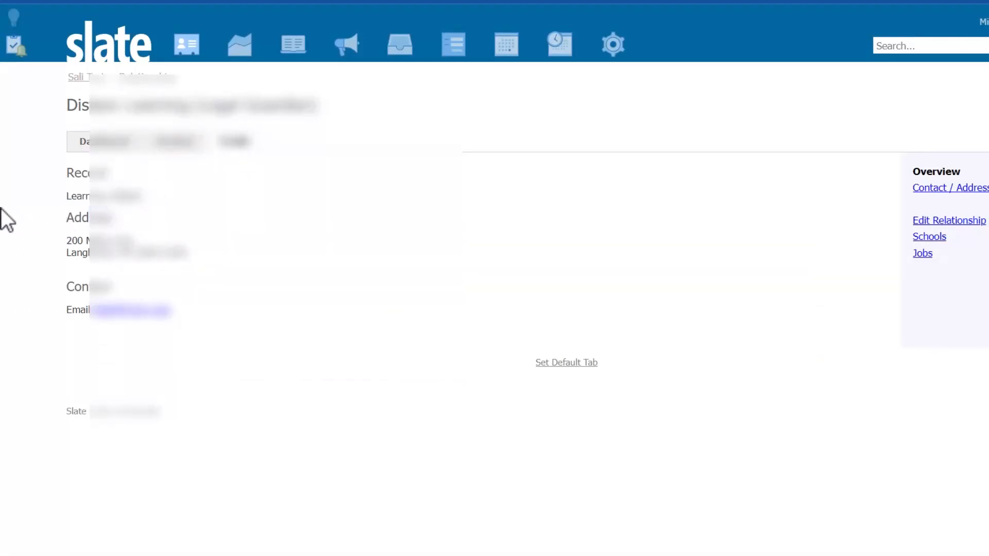
{"action": "key", "text": "alt+Left"}
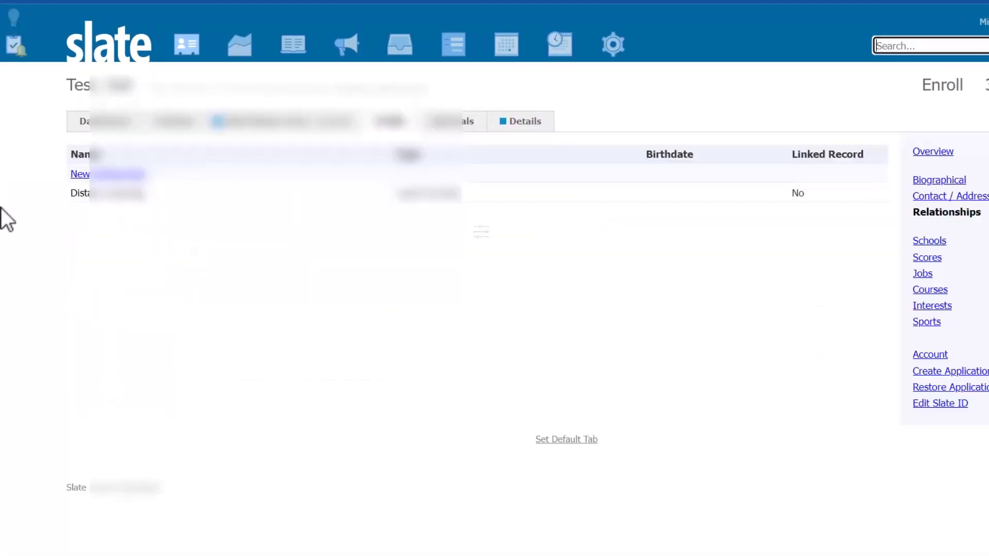
Examine the Neshaminy High School entry in the applicant's Schools list and cancel out of its details
{"action": "left_click", "coordinate": [929, 241]}
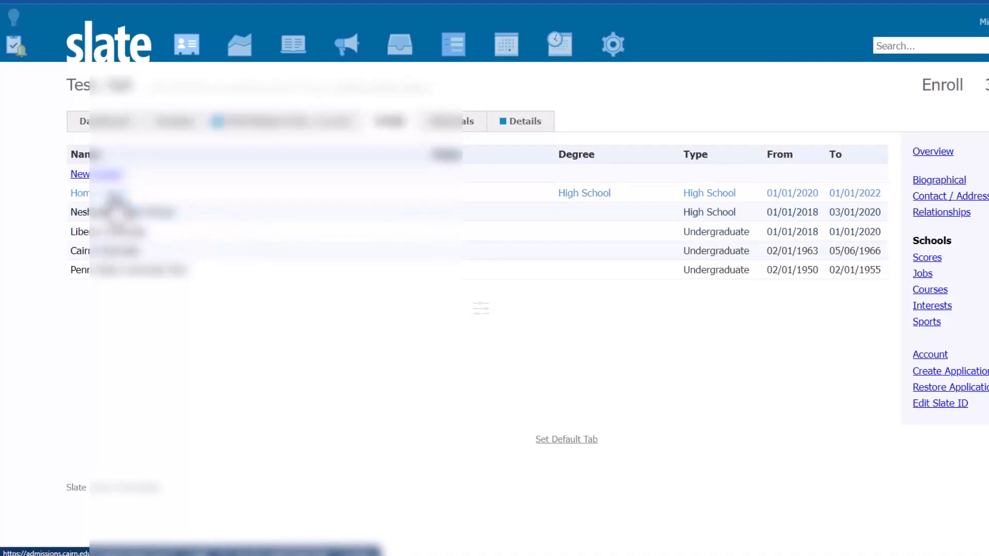
{"action": "left_click", "coordinate": [120, 211]}
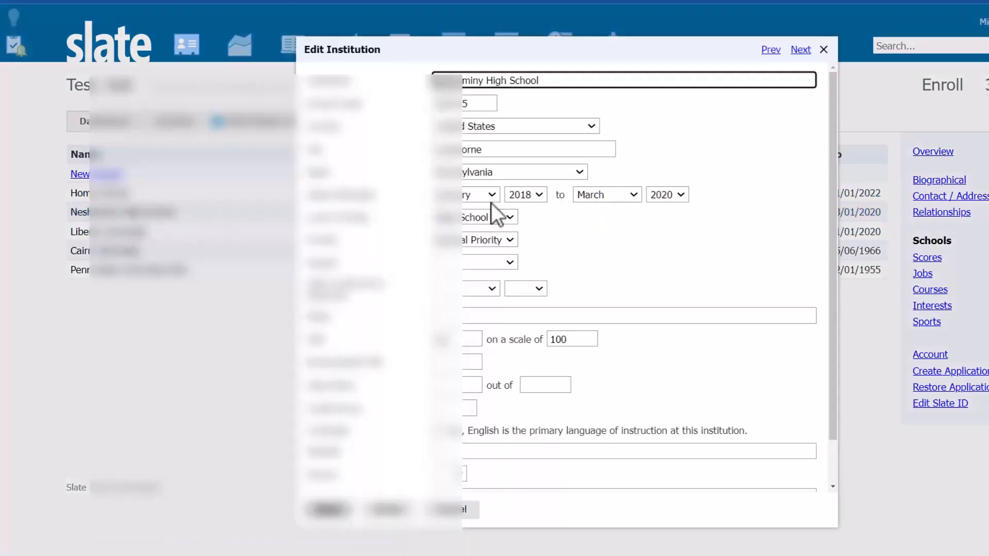
{"action": "scroll", "coordinate": [596, 361], "scroll_direction": "down", "scroll_amount": 1}
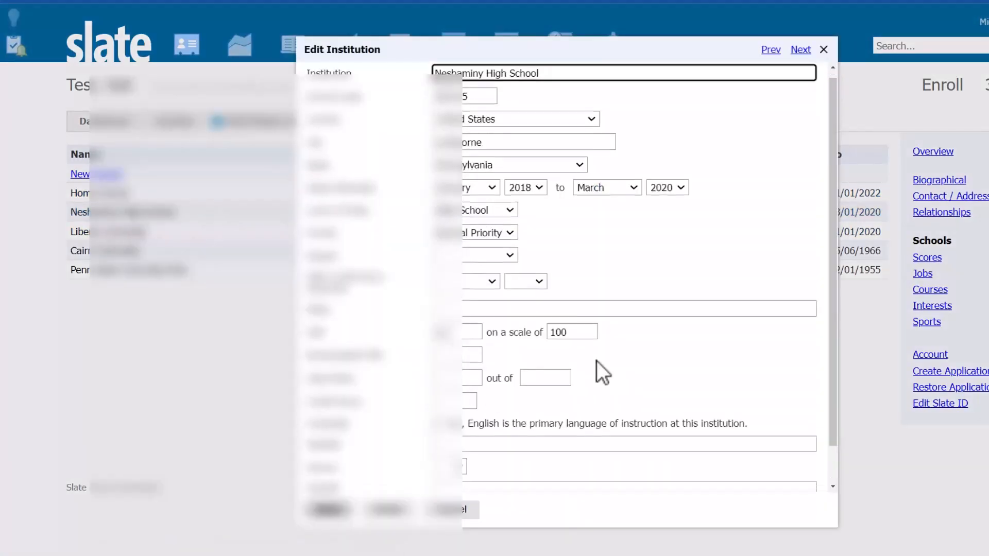
{"action": "scroll", "coordinate": [597, 360], "scroll_direction": "down", "scroll_amount": 1}
{"action": "scroll", "coordinate": [592, 330], "scroll_direction": "up", "scroll_amount": 1}
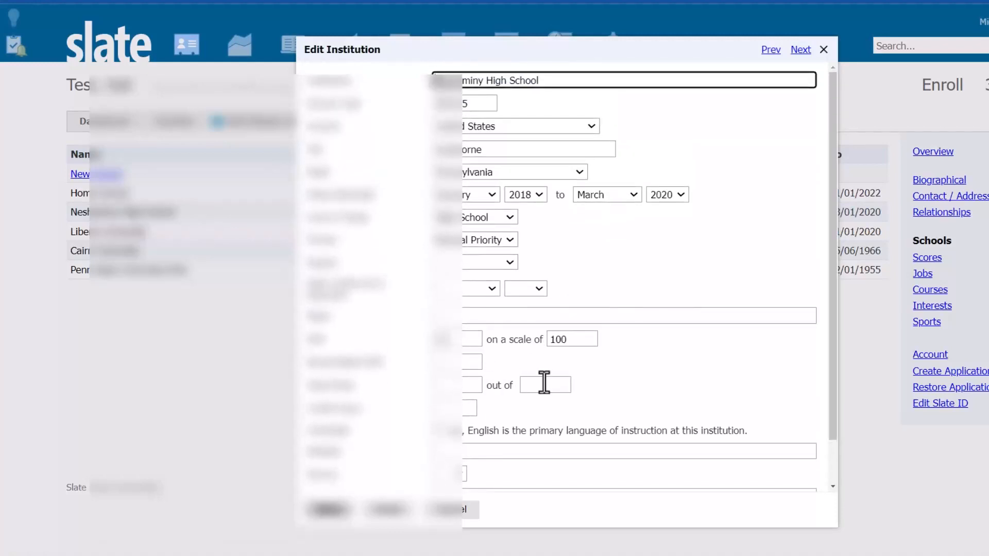
{"action": "scroll", "coordinate": [539, 370], "scroll_direction": "down", "scroll_amount": 1}
{"action": "left_click", "coordinate": [477, 511]}
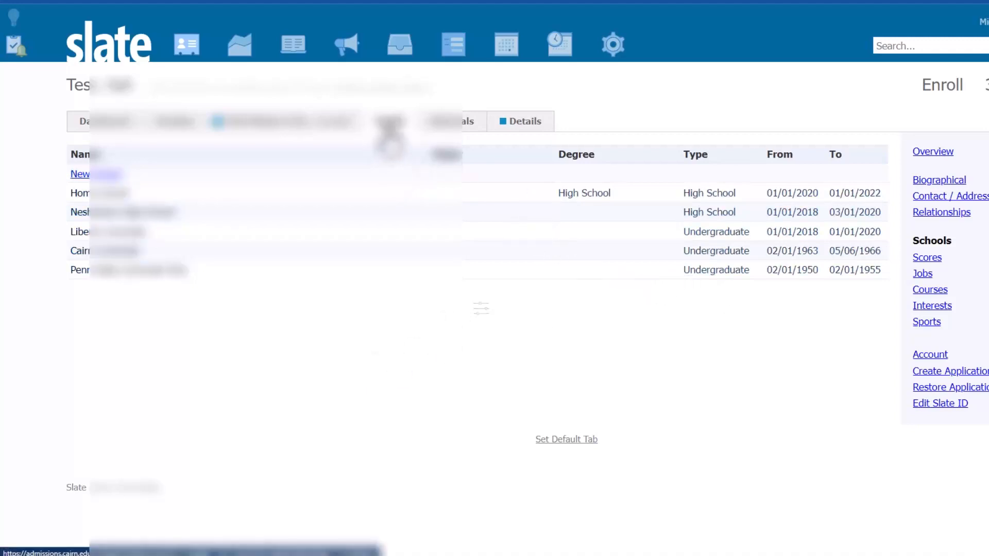
Show the applicant's Scores list and start a new score entry with ACT as its type
{"action": "left_click", "coordinate": [925, 259]}
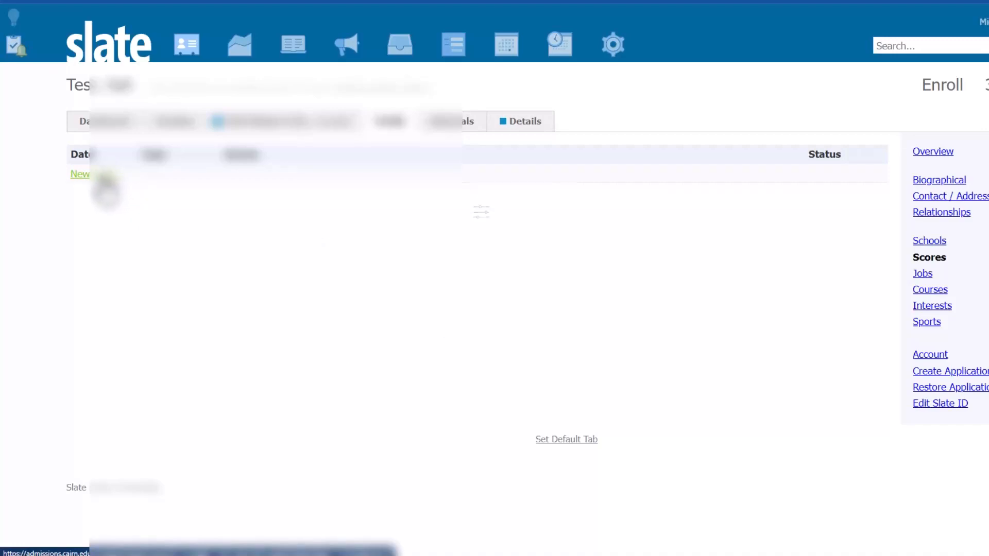
{"action": "left_click", "coordinate": [103, 179]}
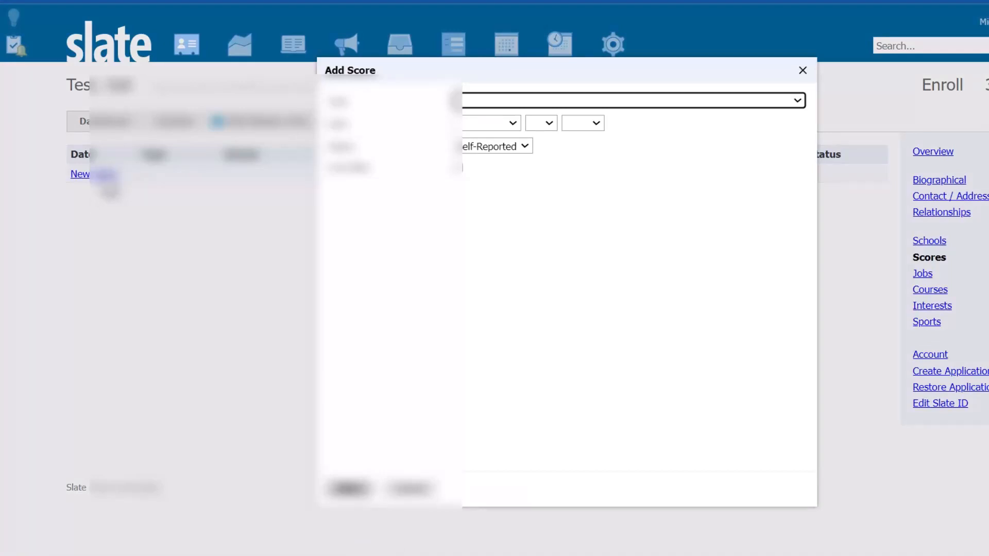
{"action": "left_click", "coordinate": [479, 106]}
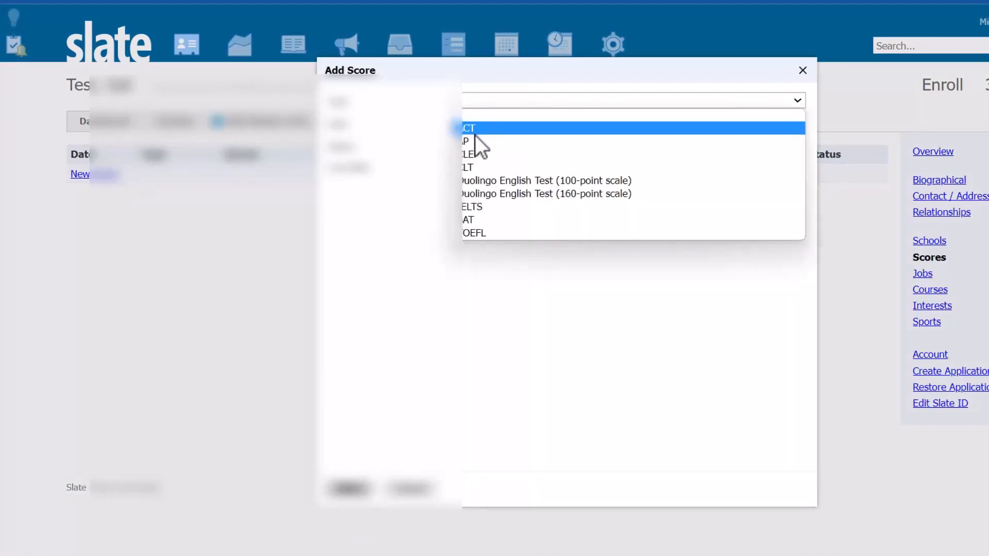
{"action": "left_click", "coordinate": [474, 129]}
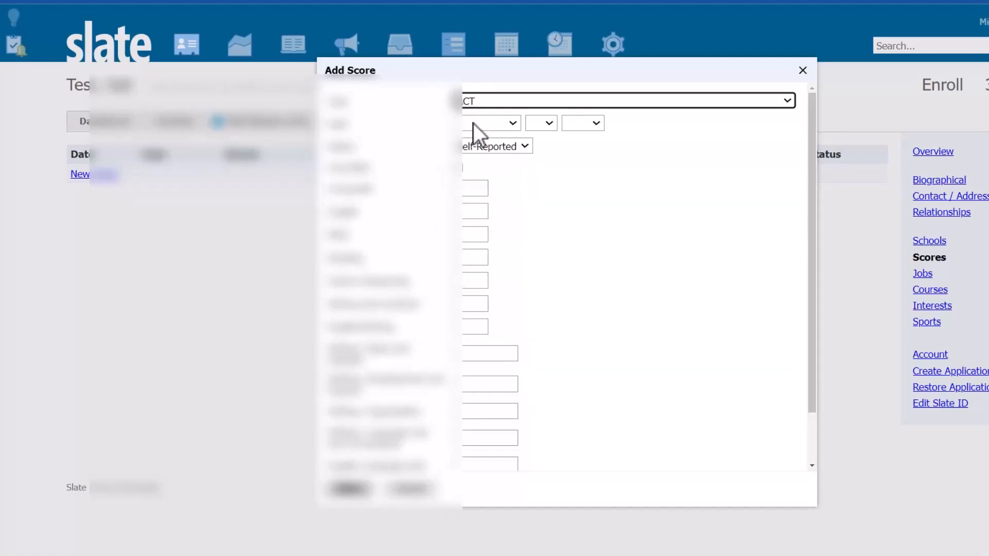
{"action": "left_click", "coordinate": [474, 124]}
{"action": "left_click", "coordinate": [626, 177]}
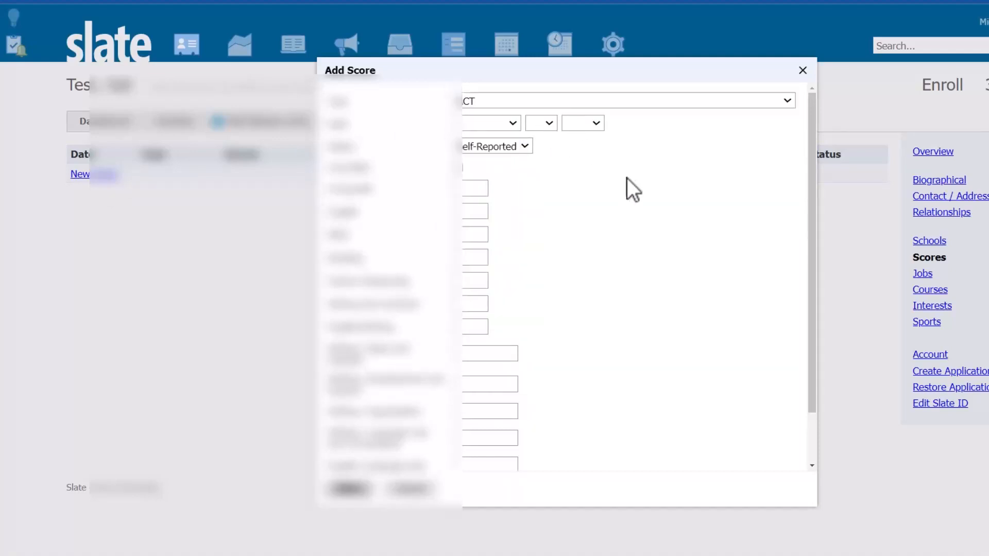
Set the new ACT score's status to Verified, look through its score fields and cancel the entry
{"action": "left_click", "coordinate": [508, 150]}
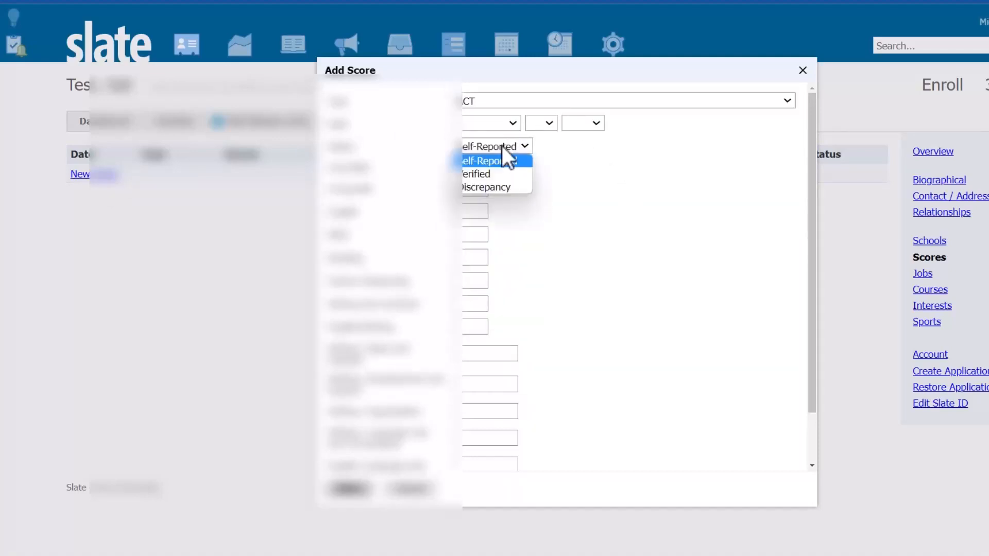
{"action": "left_click", "coordinate": [490, 175]}
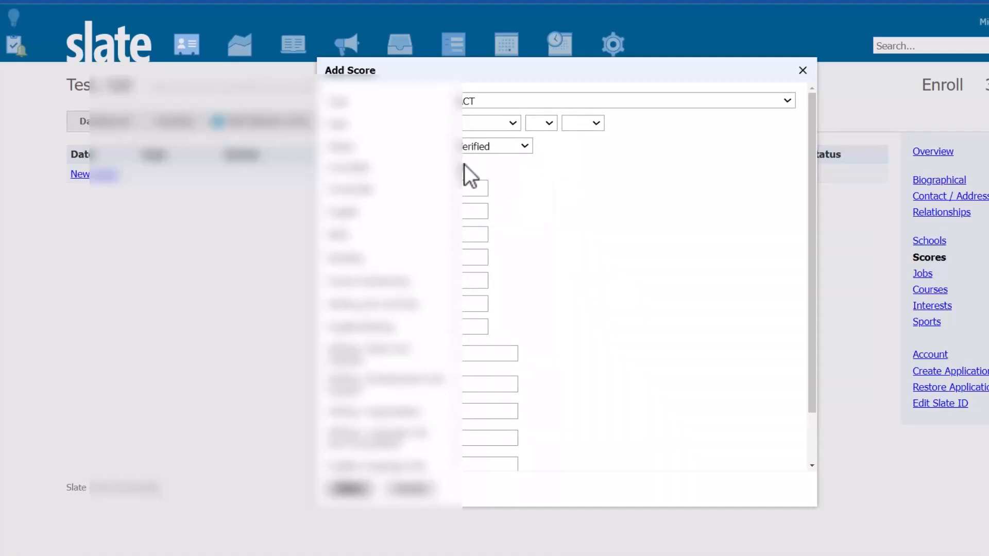
{"action": "left_click", "coordinate": [478, 188]}
{"action": "left_click", "coordinate": [470, 235]}
{"action": "left_click", "coordinate": [466, 260]}
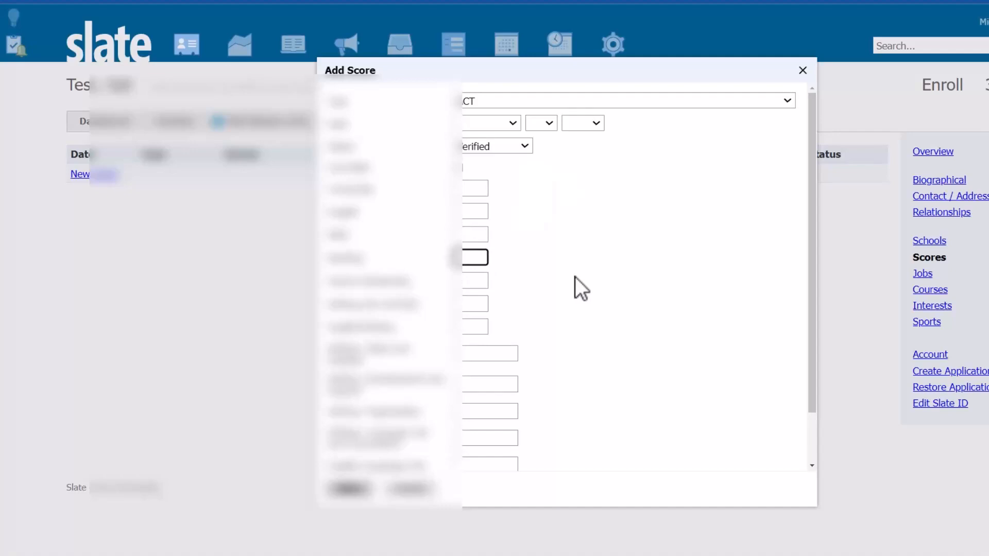
{"action": "scroll", "coordinate": [399, 423], "scroll_direction": "down", "scroll_amount": 1}
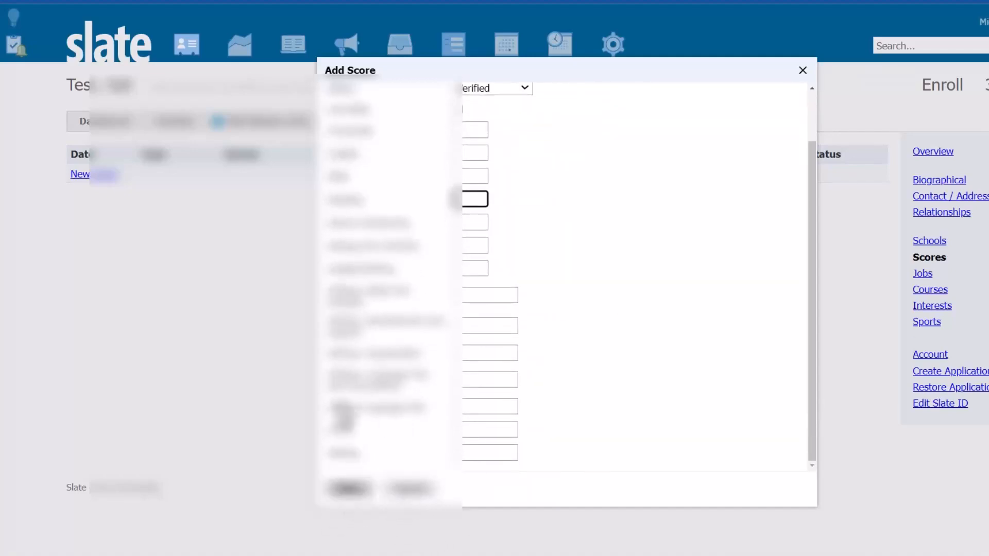
{"action": "left_click", "coordinate": [407, 488]}
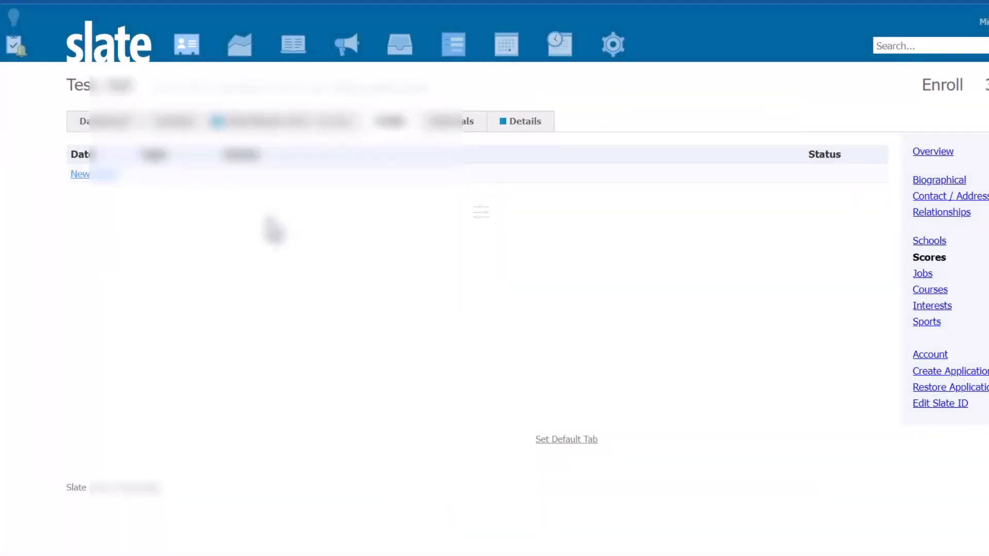
Examine the Cairn University entry in the applicant's Jobs list and cancel out of its details
{"action": "left_click", "coordinate": [925, 274]}
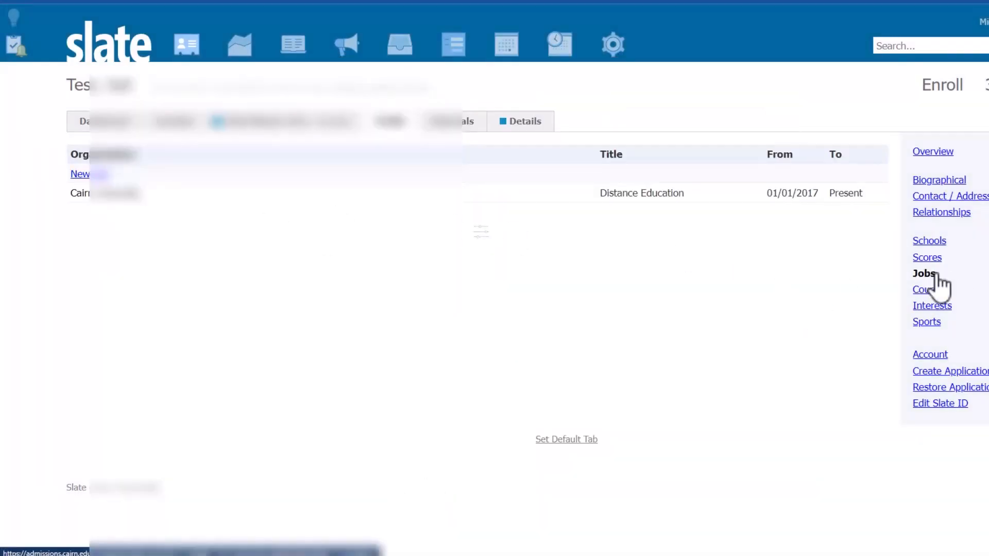
{"action": "left_click", "coordinate": [132, 196]}
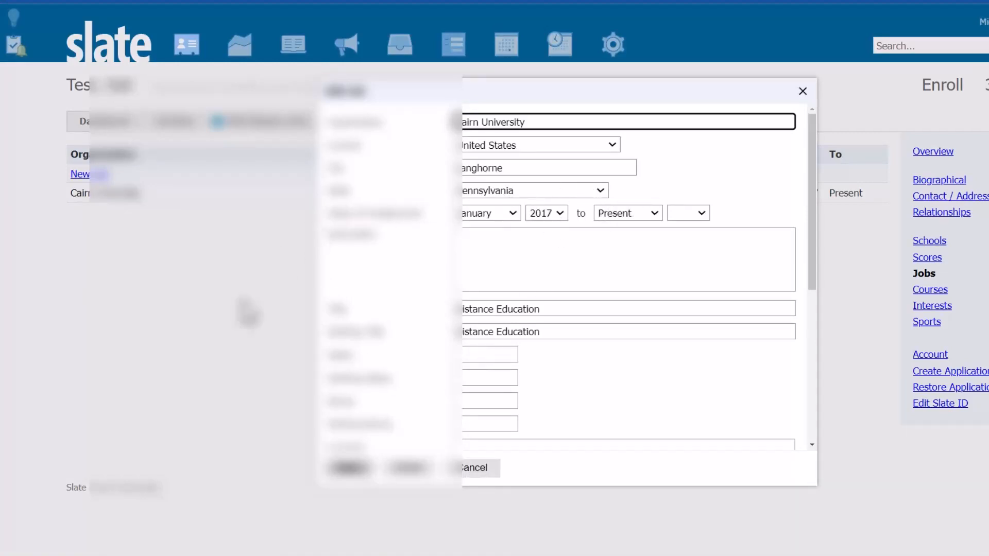
{"action": "scroll", "coordinate": [468, 389], "scroll_direction": "down", "scroll_amount": 6}
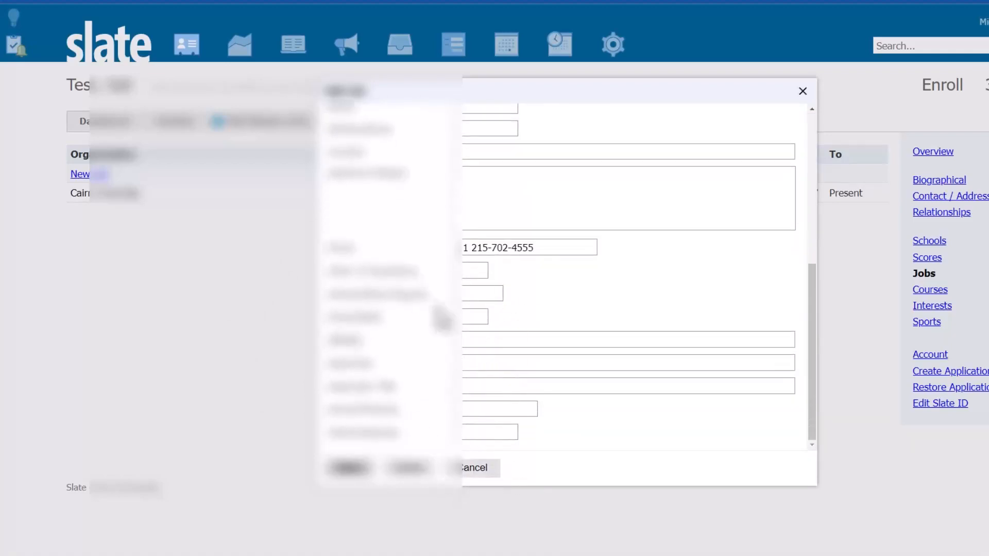
{"action": "scroll", "coordinate": [432, 316], "scroll_direction": "up", "scroll_amount": 6}
{"action": "left_click", "coordinate": [466, 471]}
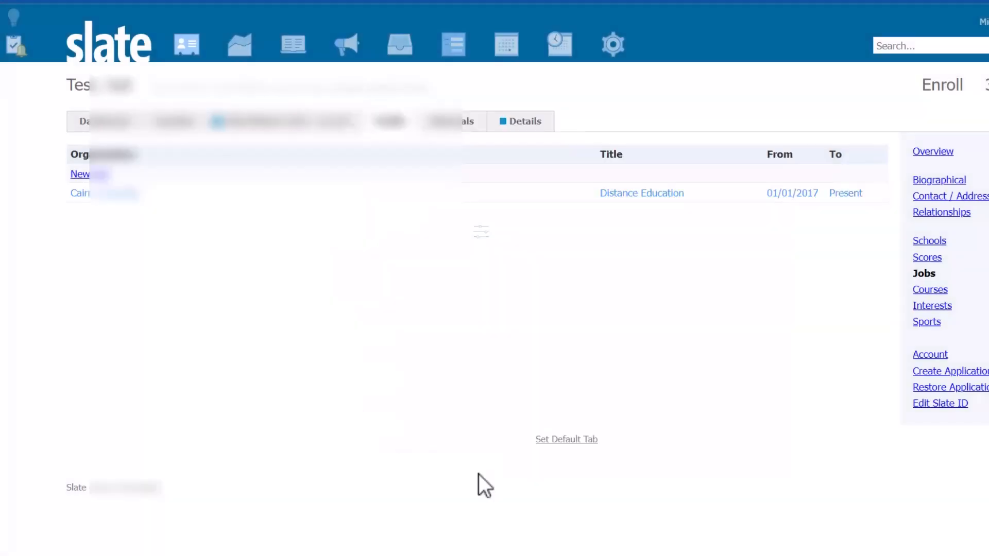
Start a new entry in the applicant's Courses list for Neshaminy High School, check its course fields and cancel it
{"action": "left_click", "coordinate": [930, 291]}
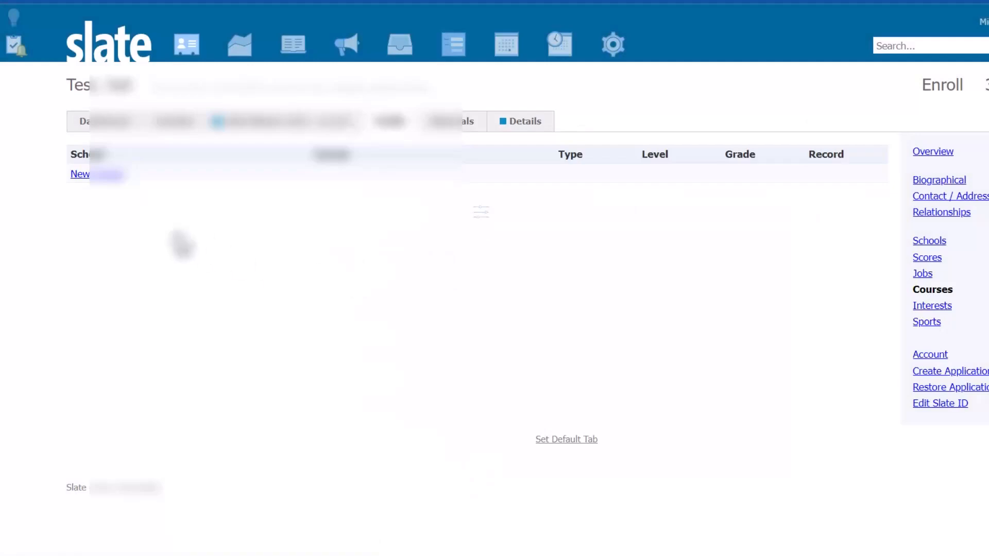
{"action": "left_click", "coordinate": [106, 176]}
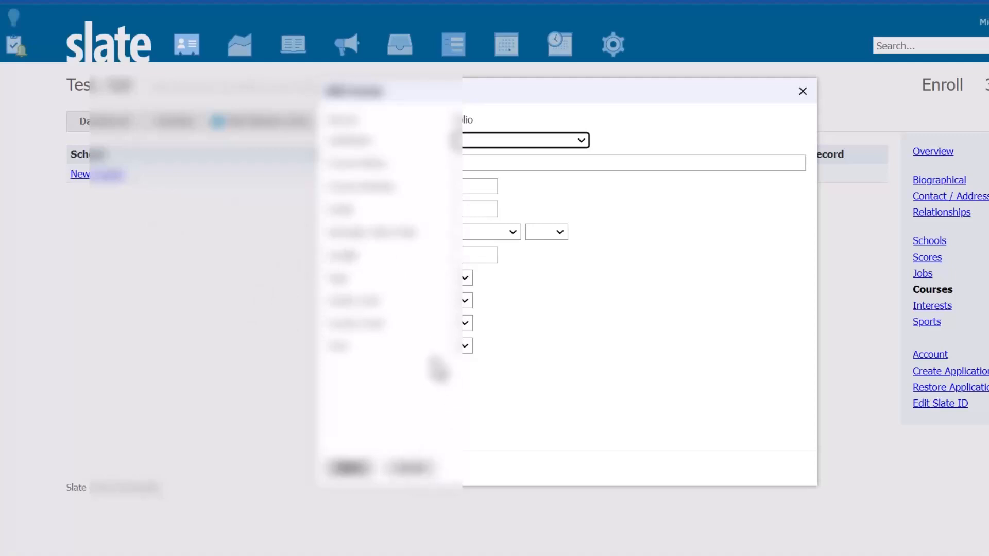
{"action": "left_click", "coordinate": [507, 140]}
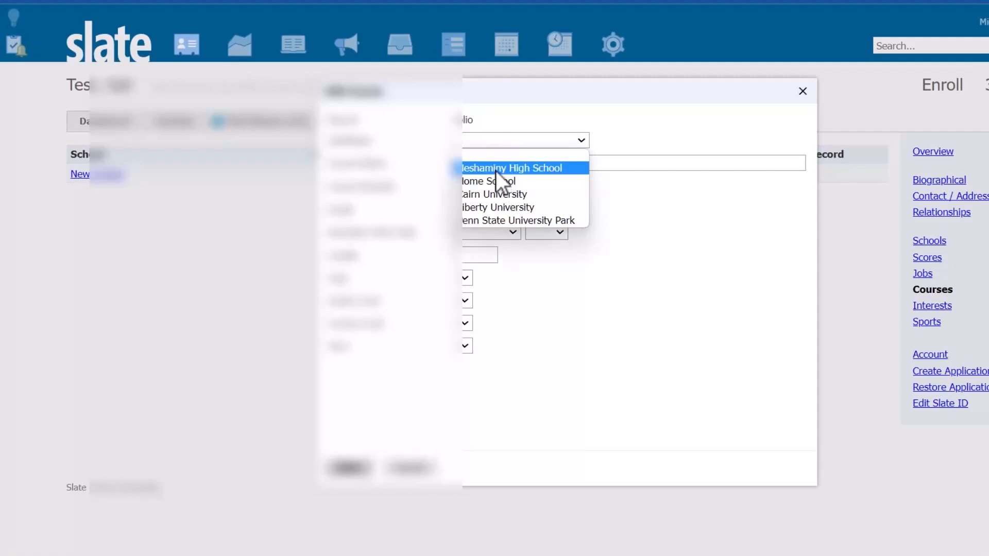
{"action": "left_click", "coordinate": [496, 171]}
{"action": "left_click", "coordinate": [472, 164]}
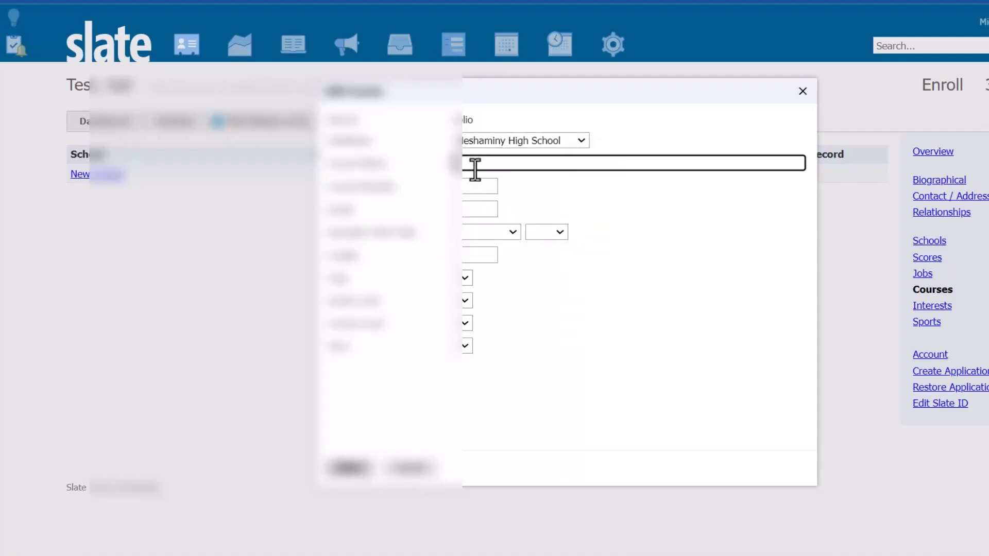
{"action": "left_click", "coordinate": [478, 187]}
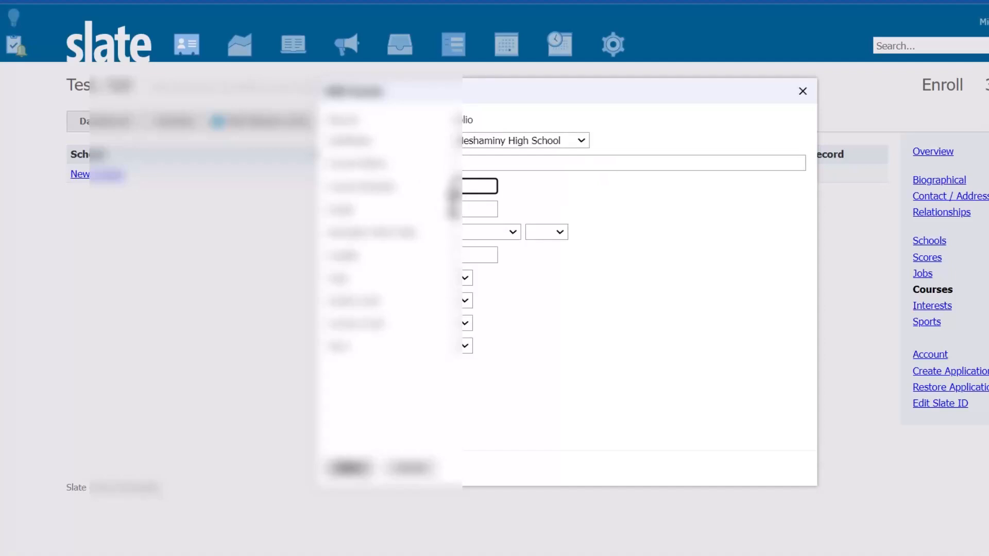
{"action": "left_click", "coordinate": [477, 209]}
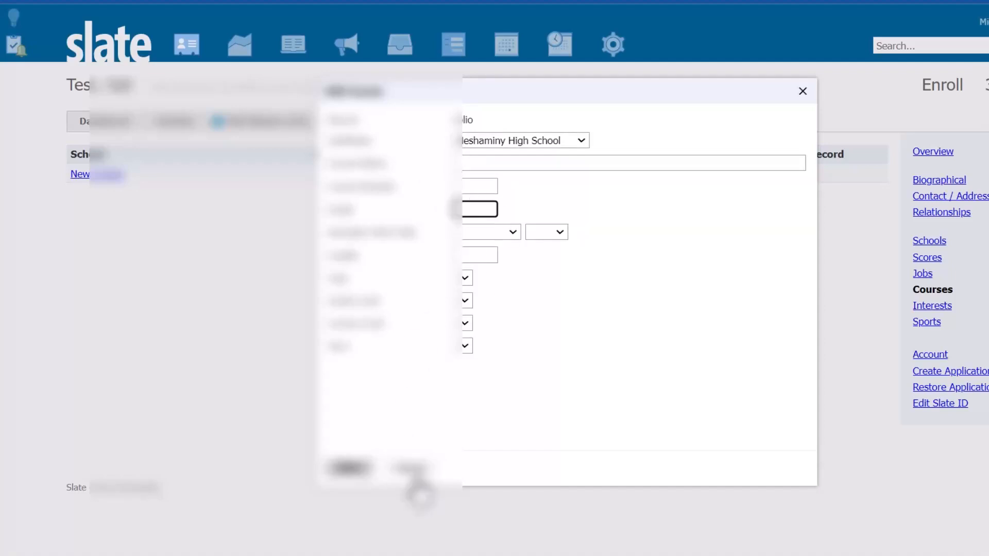
{"action": "left_click", "coordinate": [412, 471]}
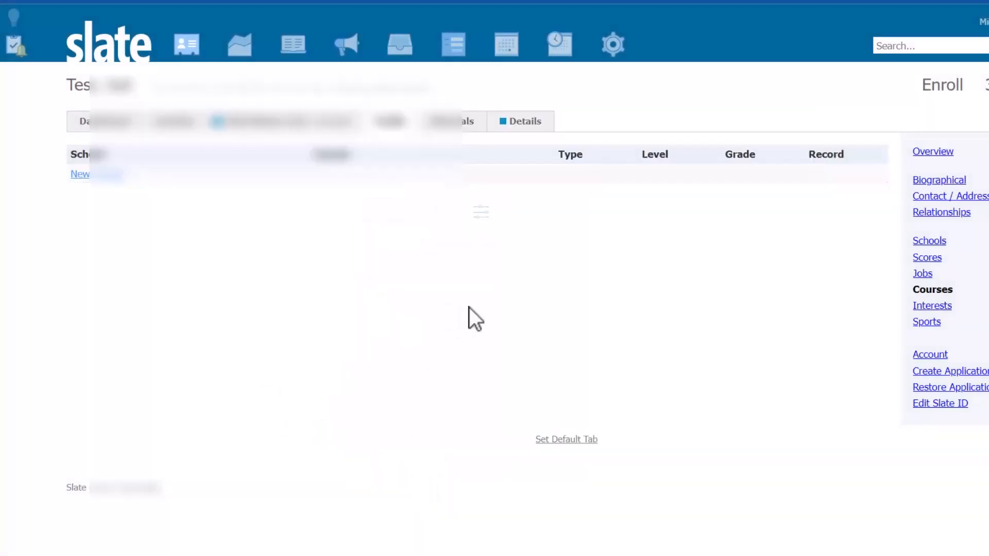
View the Cairn University entry and a blank new interest form in the applicant's Interests list, cancelling out of both
{"action": "left_click", "coordinate": [925, 307]}
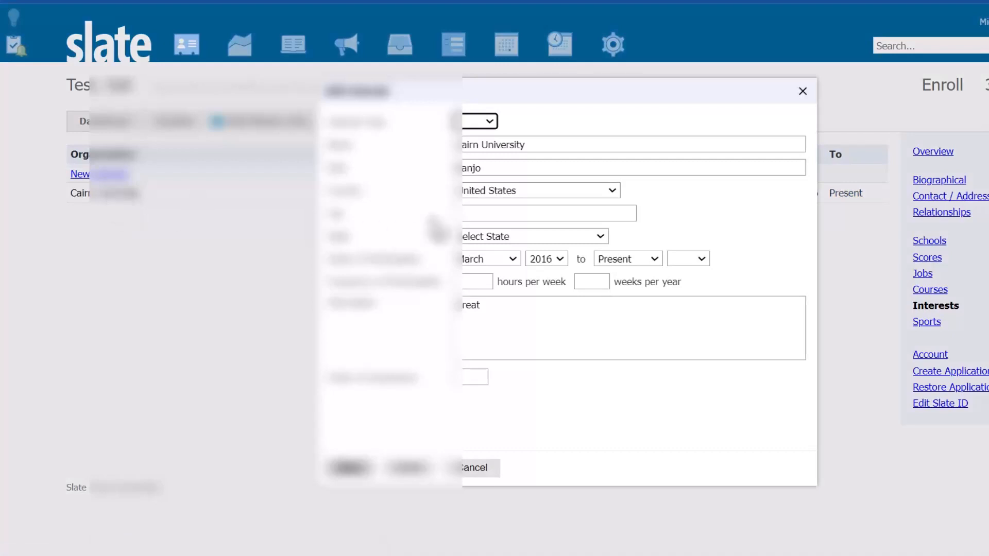
{"action": "left_click", "coordinate": [476, 168]}
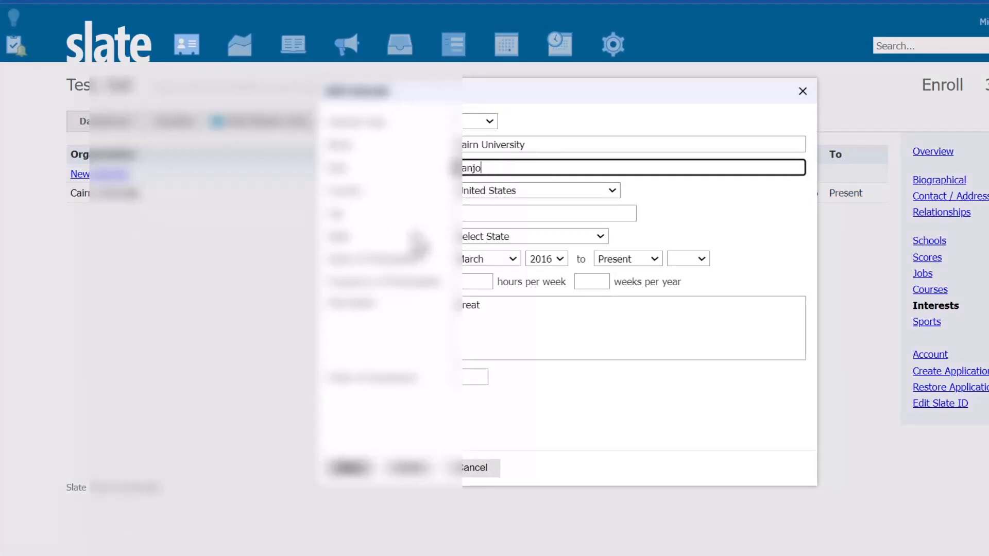
{"action": "left_click", "coordinate": [491, 467]}
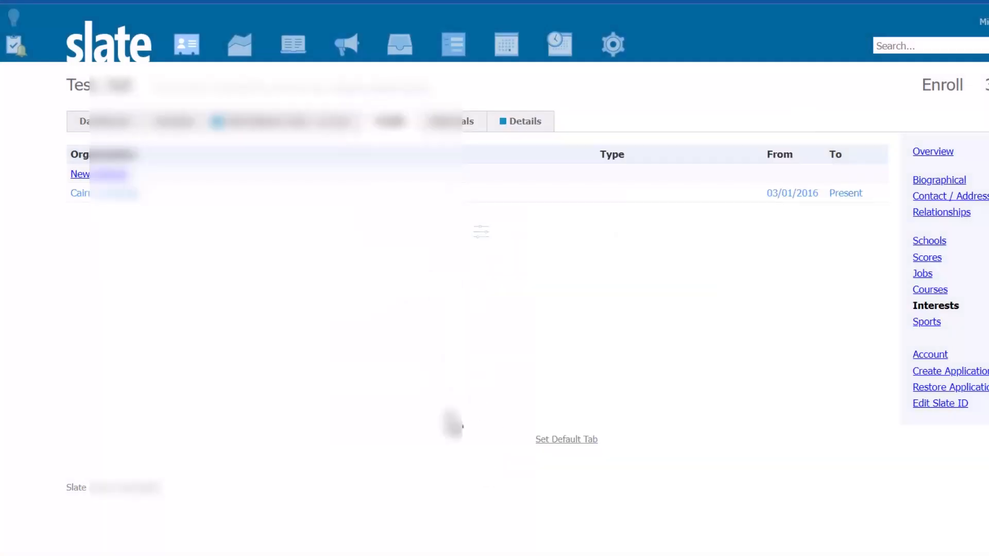
{"action": "left_click", "coordinate": [124, 194]}
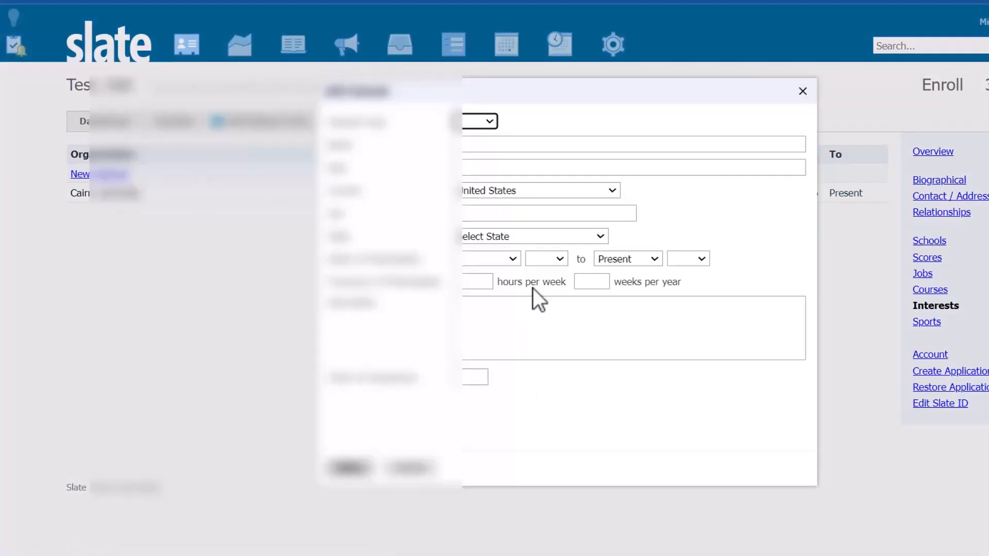
{"action": "left_click", "coordinate": [470, 166]}
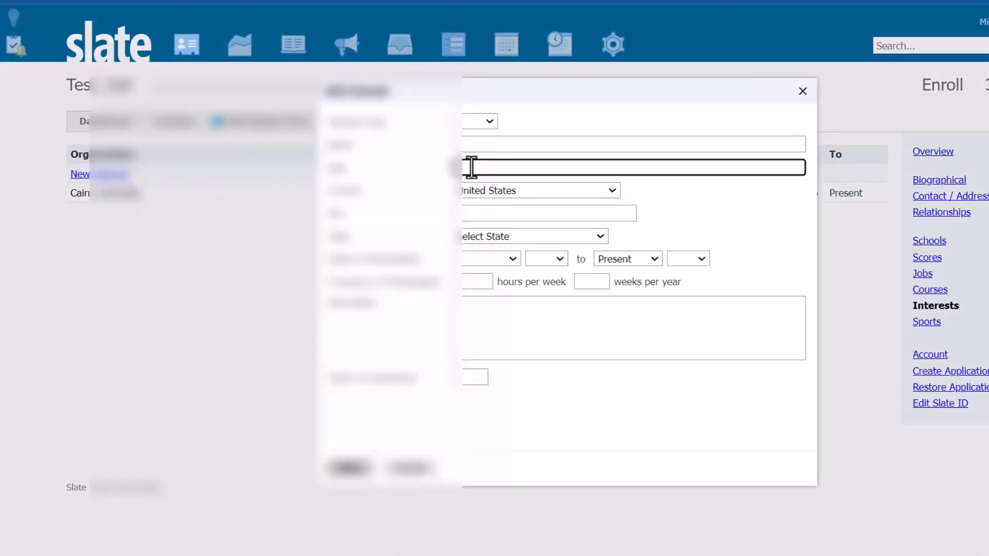
{"action": "left_click", "coordinate": [414, 470]}
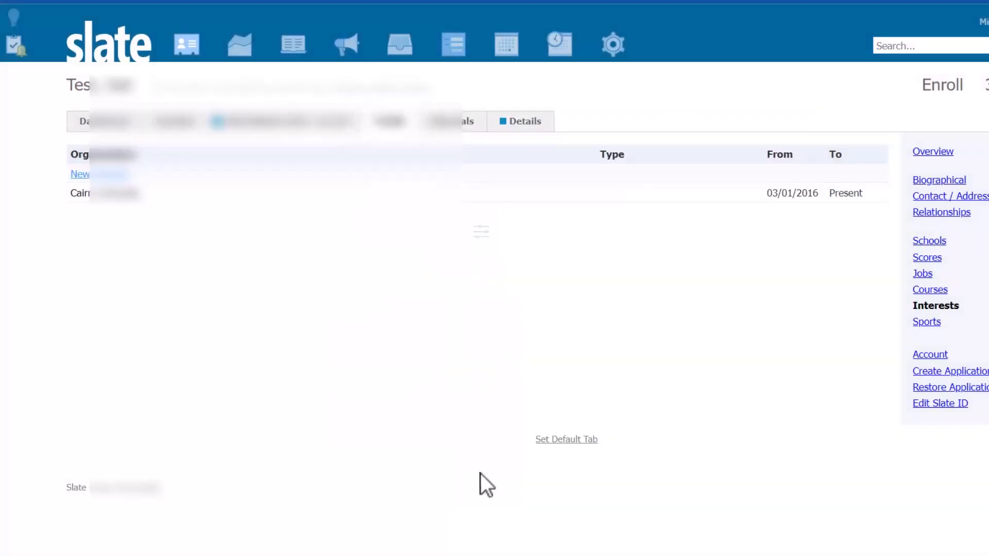
View the Soccer entry in the applicant's Sports list and cancel out of its details
{"action": "left_click", "coordinate": [926, 323]}
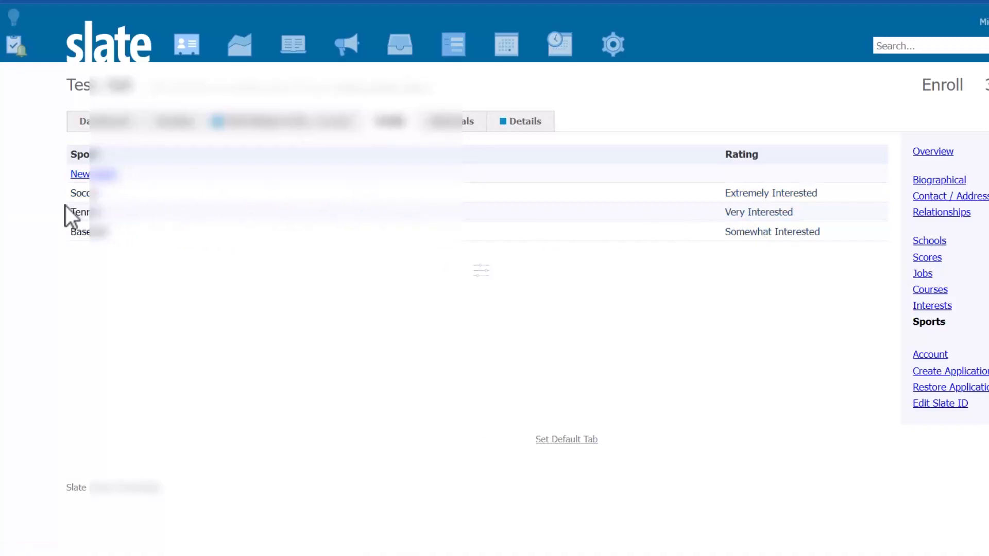
{"action": "left_click", "coordinate": [78, 194]}
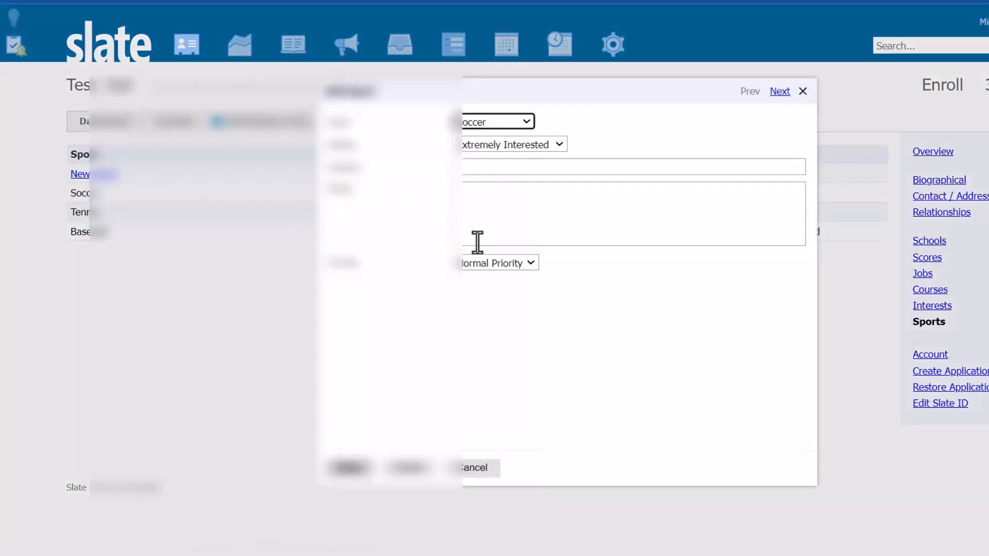
{"action": "left_click", "coordinate": [480, 468]}
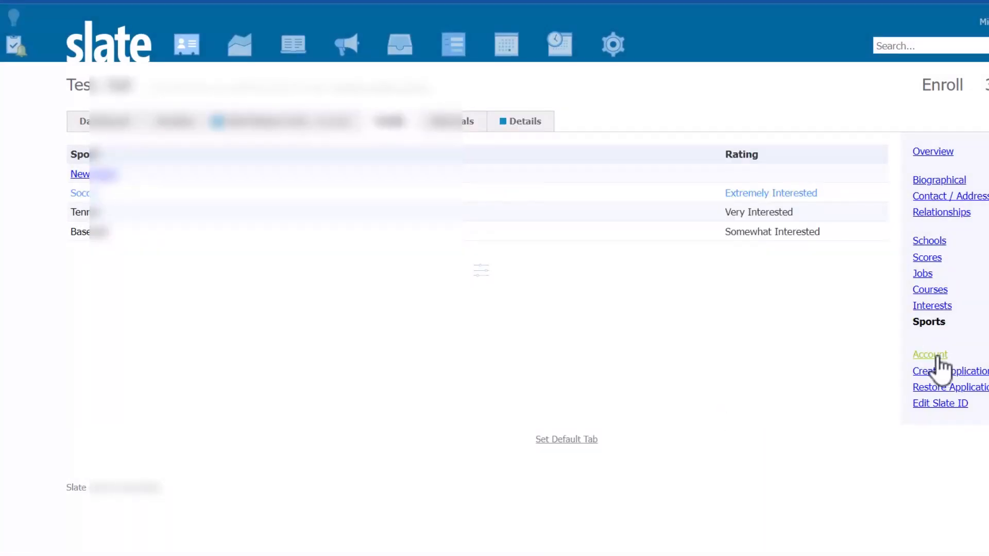
Review the applicant's Account section, including the recent logins and the recent administrative logins
{"action": "left_click", "coordinate": [937, 356]}
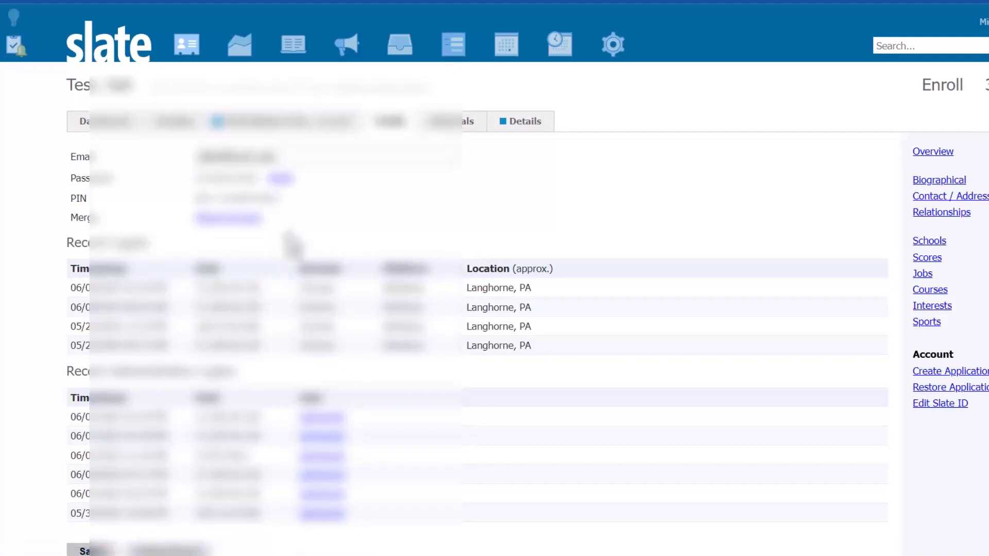
{"action": "scroll", "coordinate": [358, 251], "scroll_direction": "down", "scroll_amount": 1}
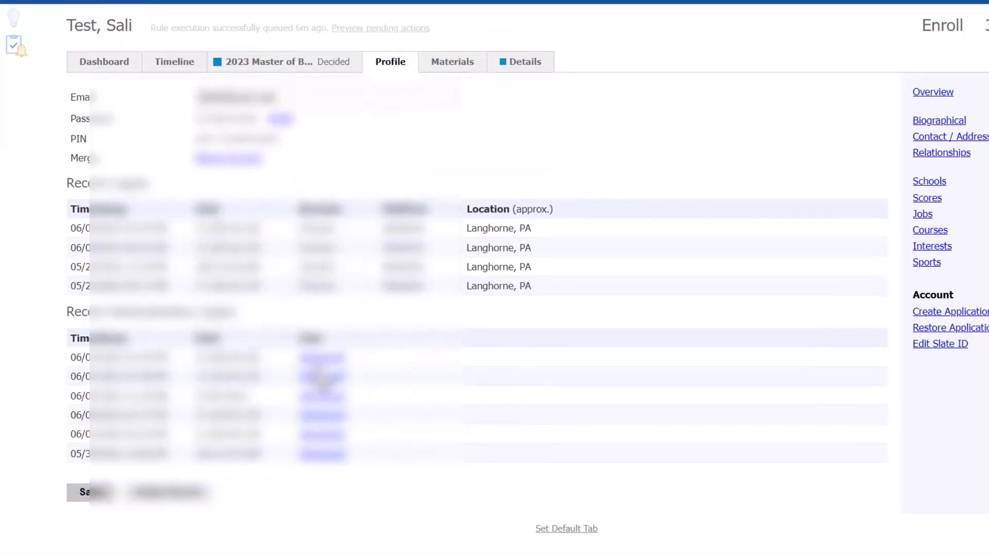
{"action": "left_click_drag", "start_coordinate": [379, 468], "coordinate": [118, 373]}
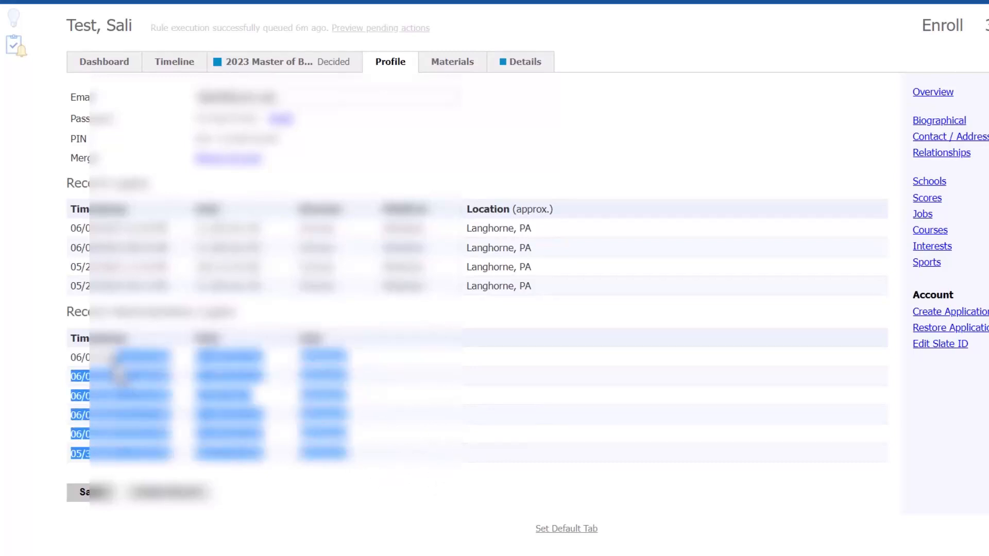
{"action": "left_click", "coordinate": [476, 332]}
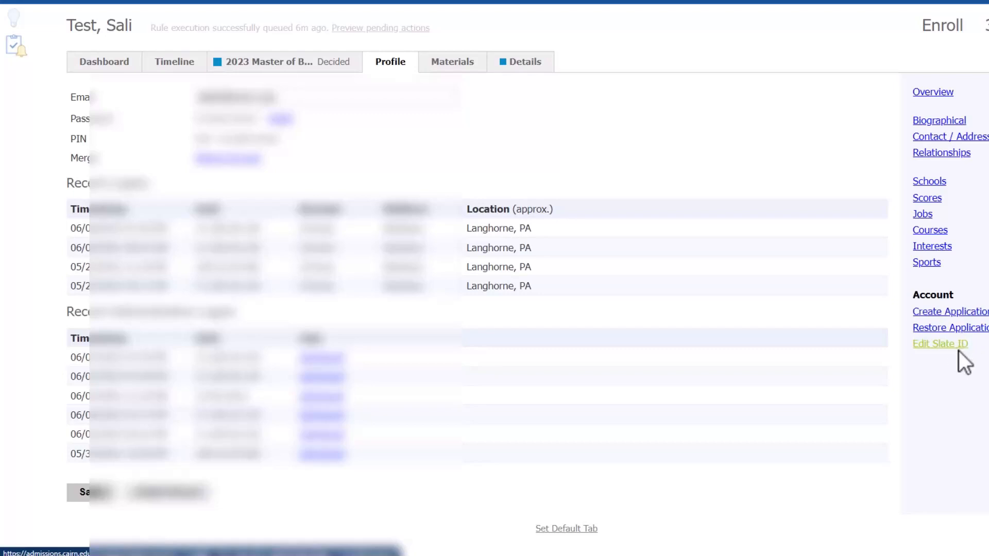
View the restorable applications with the 05/18/2023 entry selected and the Edit Slate ID form, cancelling out of both
{"action": "left_click", "coordinate": [939, 330]}
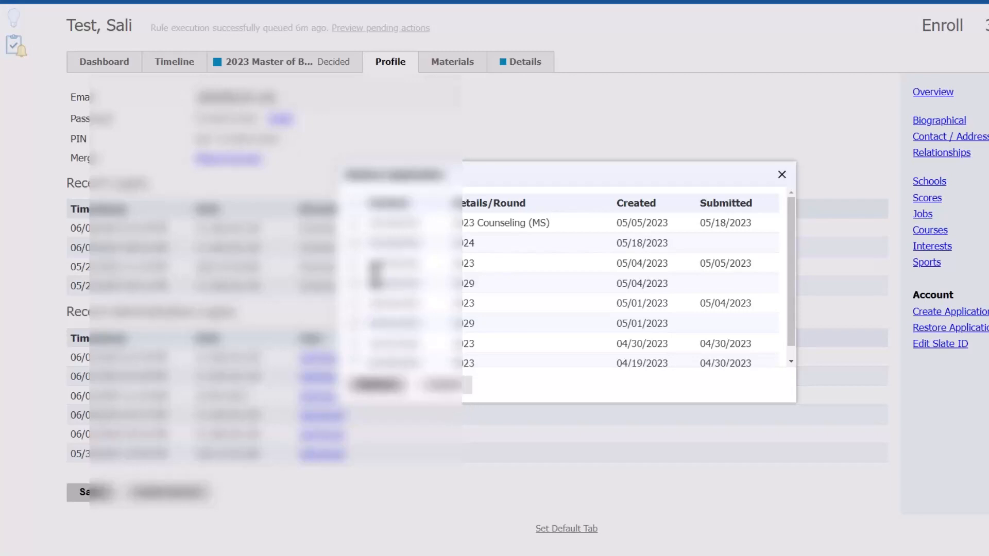
{"action": "left_click", "coordinate": [354, 243]}
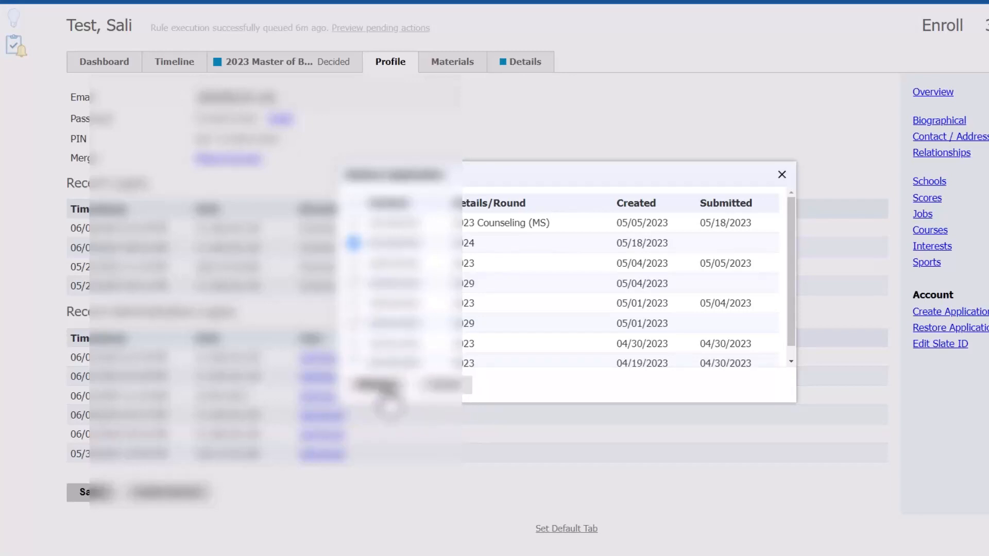
{"action": "left_click", "coordinate": [442, 386]}
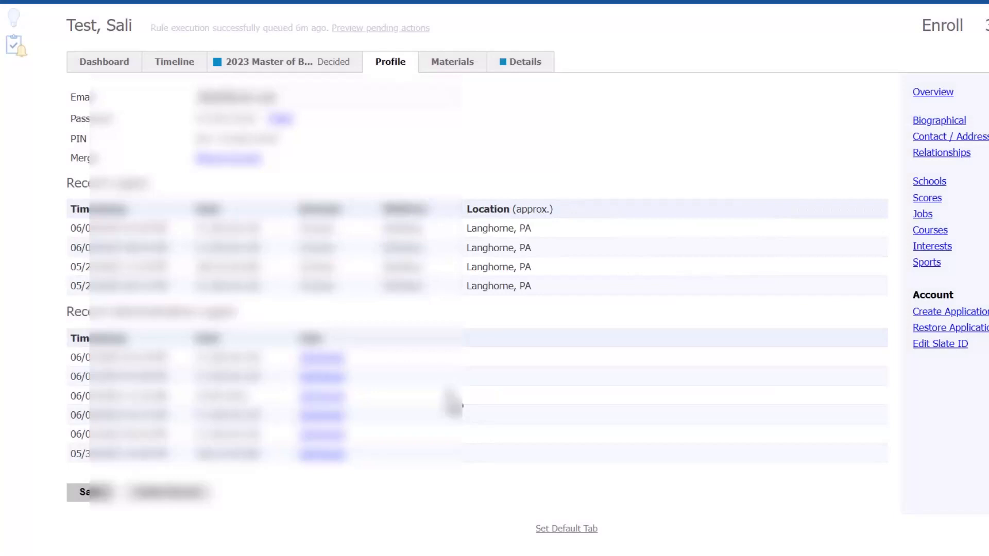
{"action": "left_click", "coordinate": [941, 348]}
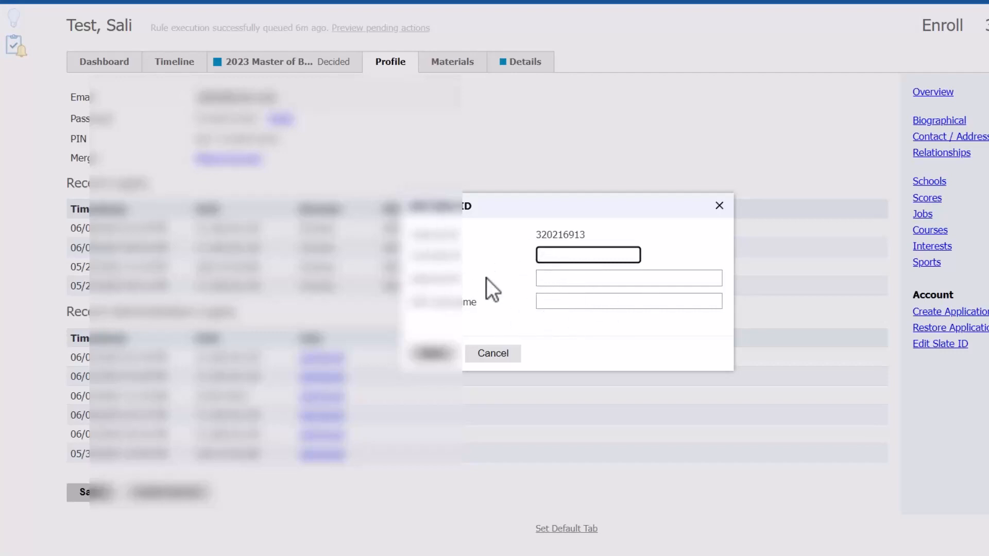
{"action": "left_click", "coordinate": [497, 355]}
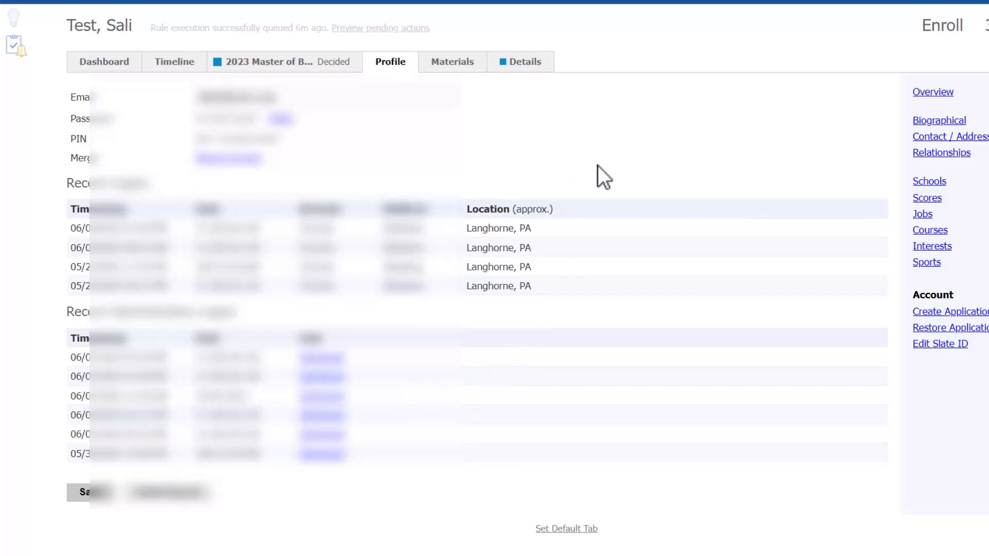
Open the Personal Testimony in the applicant's Materials list and display its preview
{"action": "scroll", "coordinate": [597, 170], "scroll_direction": "up", "scroll_amount": 2}
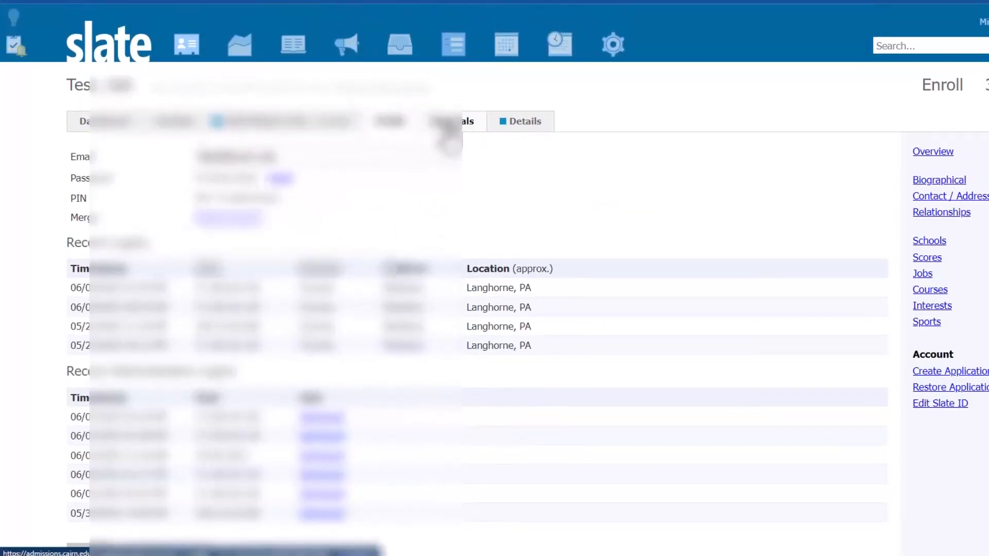
{"action": "left_click", "coordinate": [448, 124]}
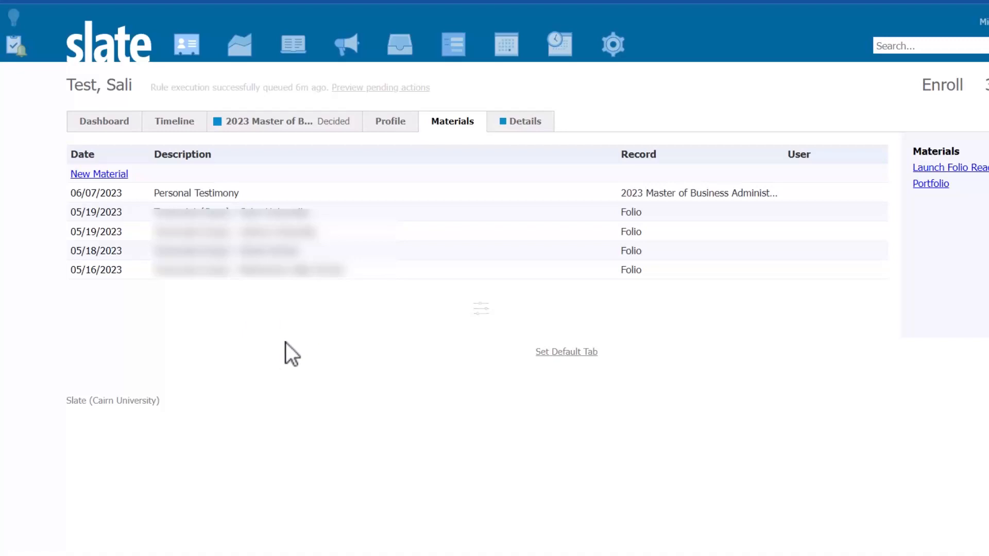
{"action": "left_click", "coordinate": [188, 196]}
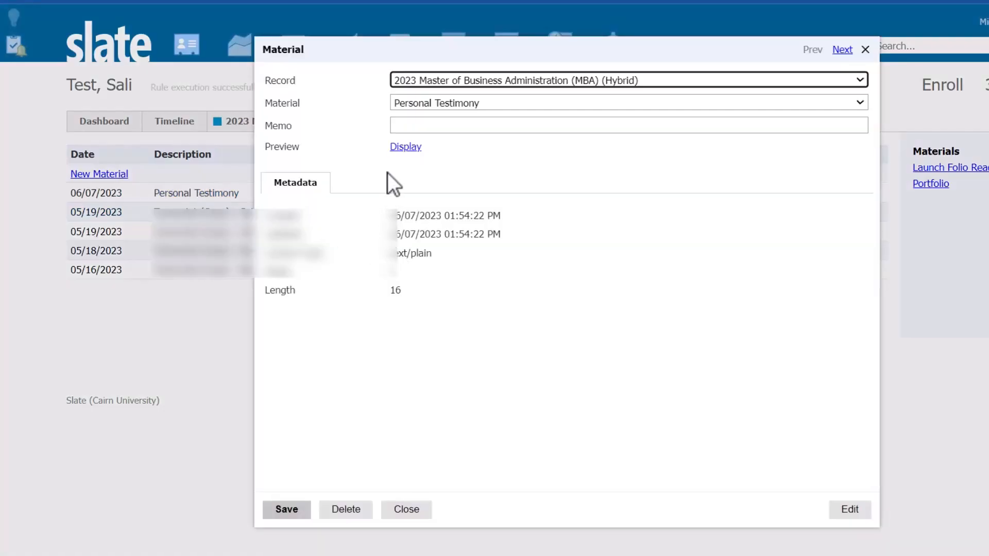
{"action": "left_click", "coordinate": [405, 147]}
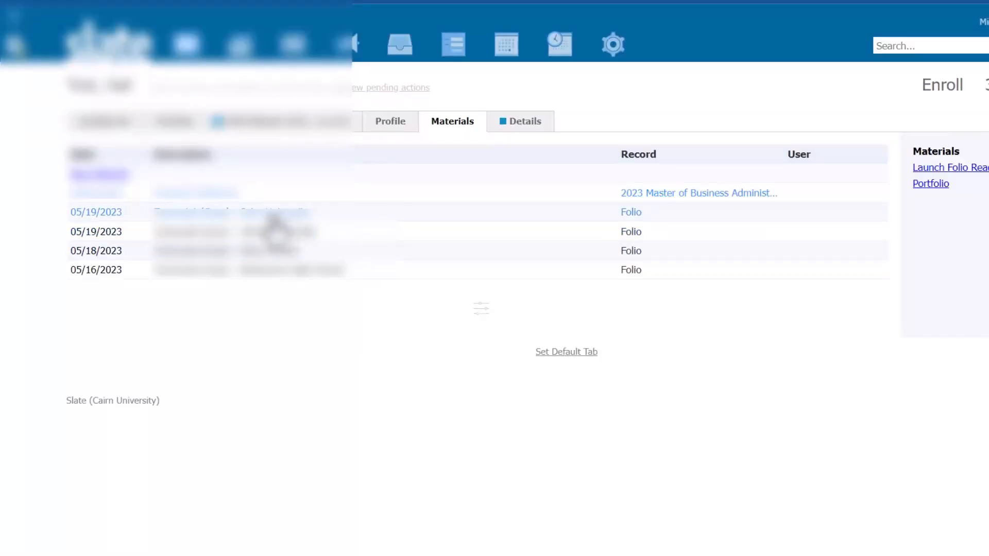
View the page of the Cairn University transcript copy in the Materials list and close the material
{"action": "left_click", "coordinate": [268, 212]}
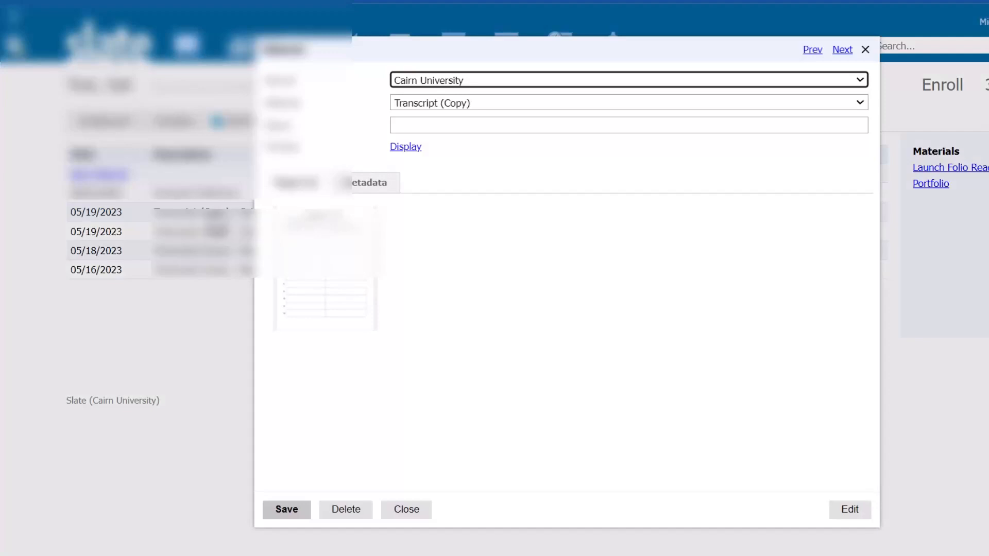
{"action": "left_click", "coordinate": [347, 250]}
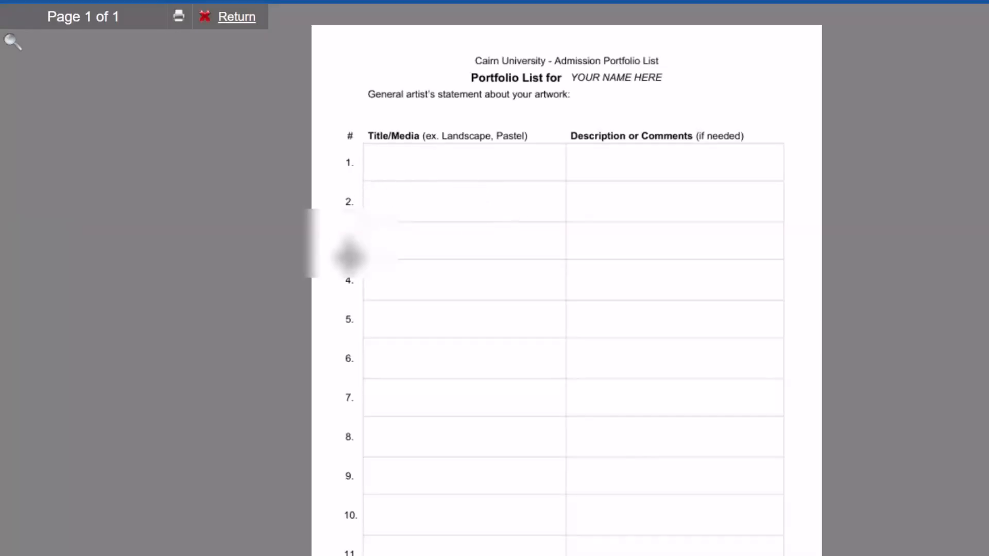
{"action": "scroll", "coordinate": [511, 337], "scroll_direction": "down", "scroll_amount": 3}
{"action": "scroll", "coordinate": [515, 337], "scroll_direction": "up", "scroll_amount": 3}
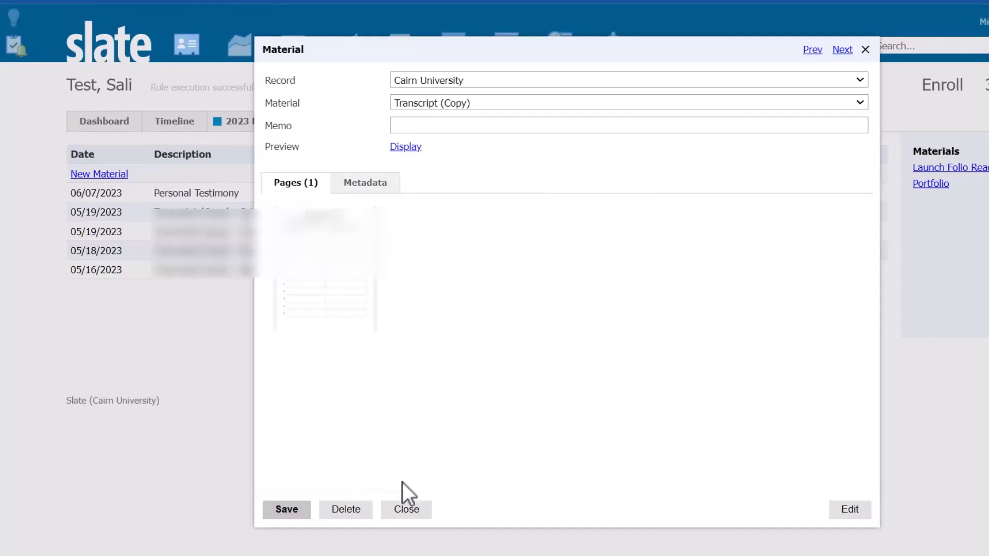
{"action": "left_click", "coordinate": [407, 509]}
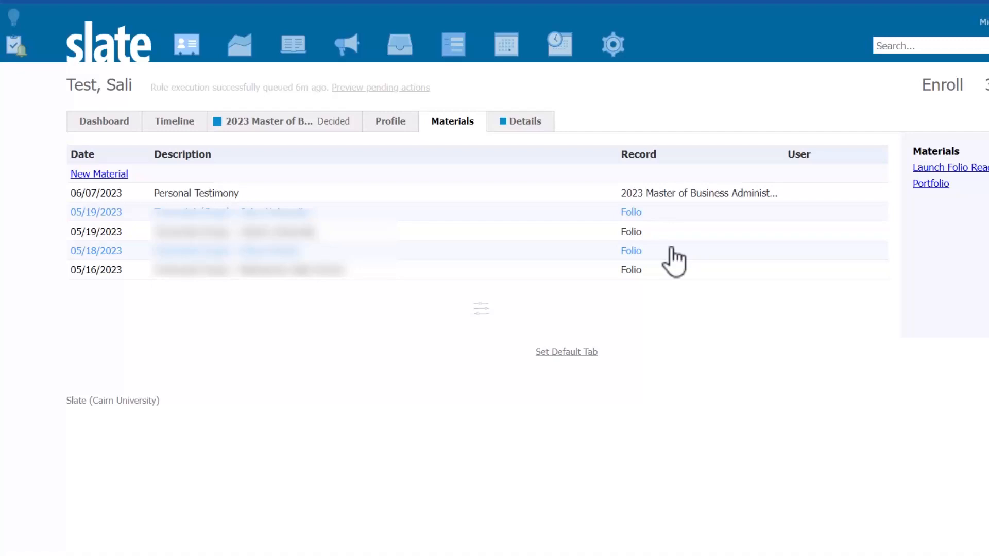
View the applicant's Portfolio section and its media upload form, closing the form without uploading
{"action": "left_click", "coordinate": [930, 184]}
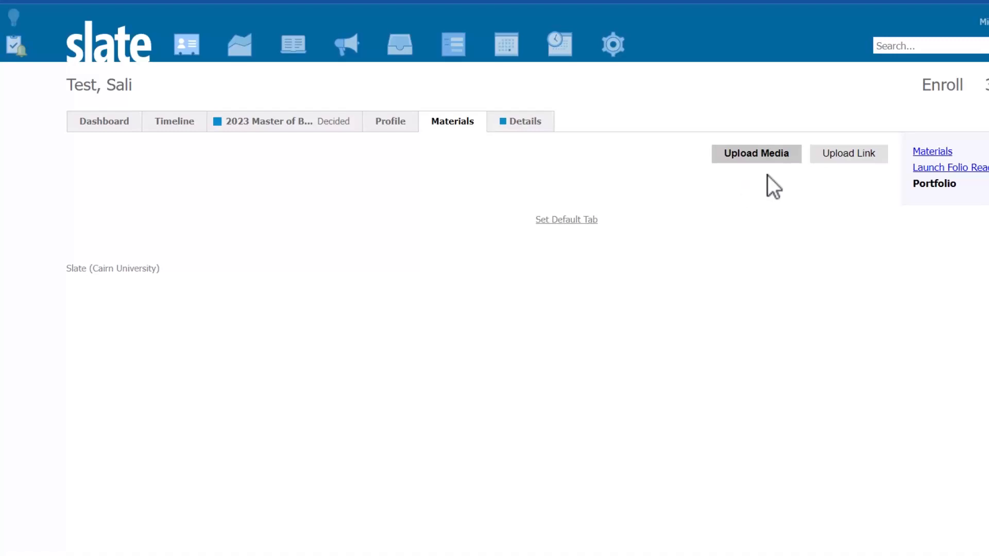
{"action": "left_click", "coordinate": [755, 158]}
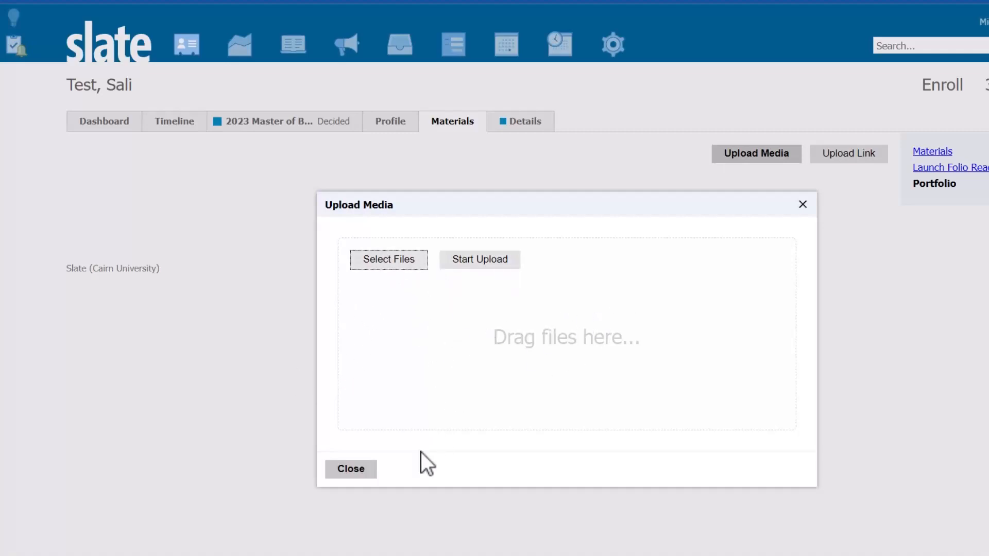
{"action": "left_click", "coordinate": [352, 469]}
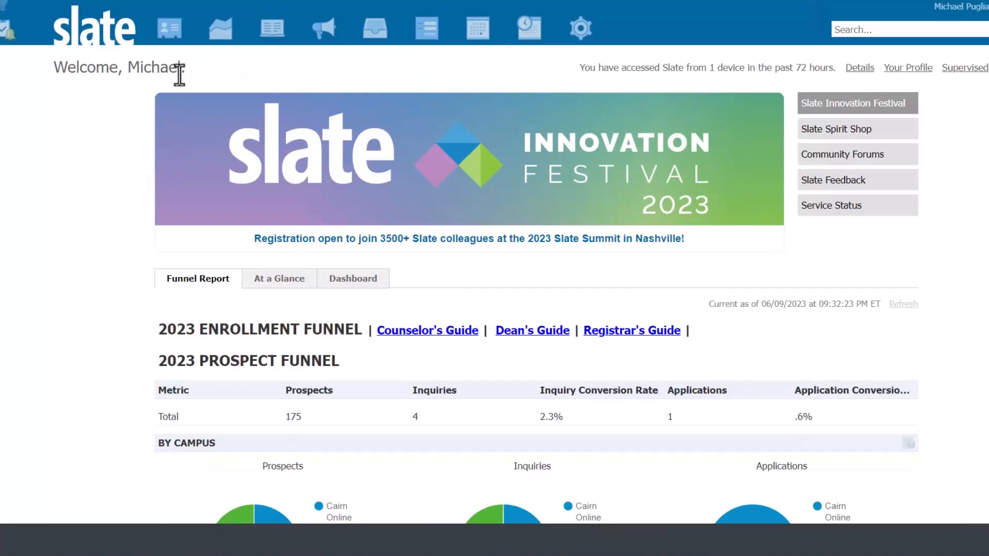
Search the records database and open the Langhorne applicant with the Fall 2023 Master of Business application that is Awaiting Materials
{"action": "mouse_move", "coordinate": [167, 37]}
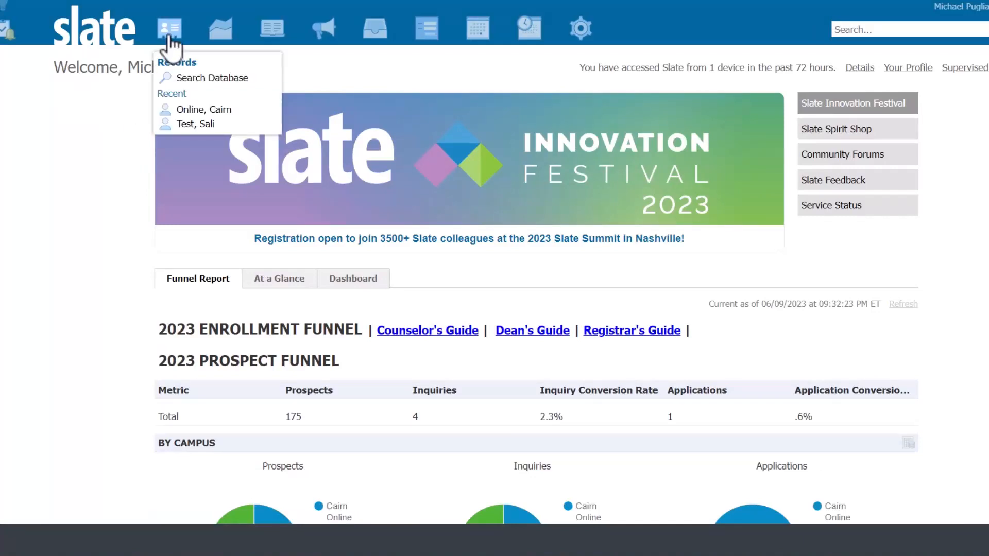
{"action": "left_click", "coordinate": [189, 80]}
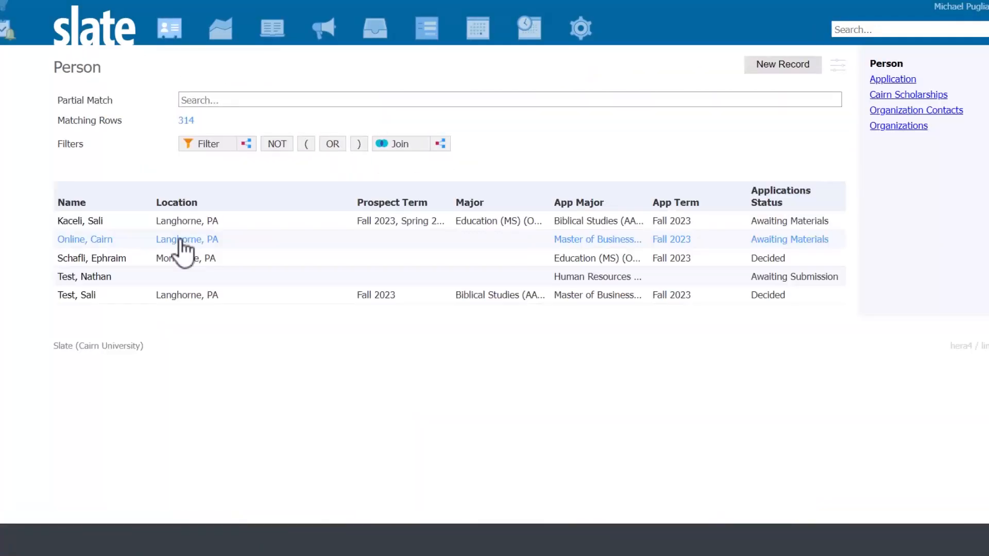
{"action": "left_click", "coordinate": [176, 238]}
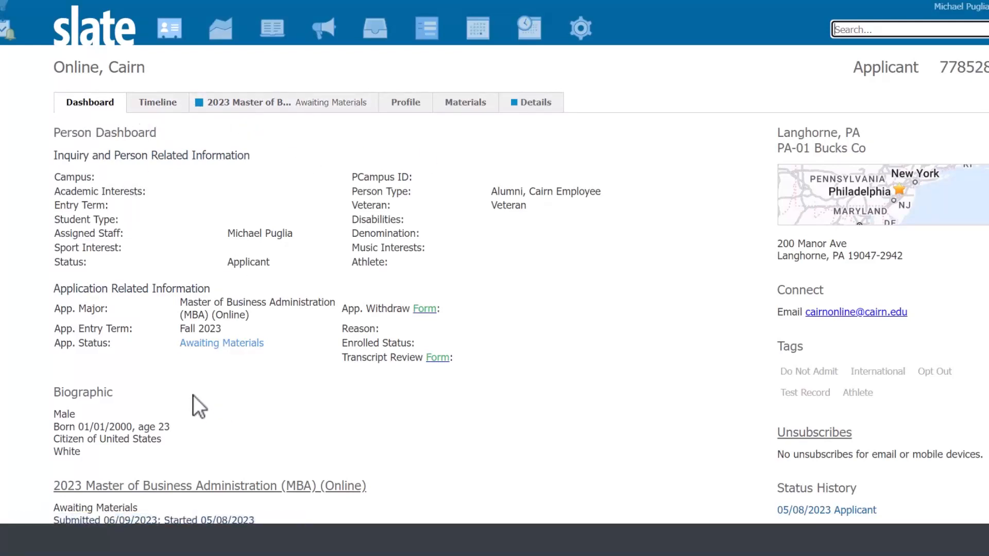
Examine the person dashboard, including the biographic section and the MBA application's status and submission dates
{"action": "scroll", "coordinate": [82, 329], "scroll_direction": "down", "scroll_amount": 3}
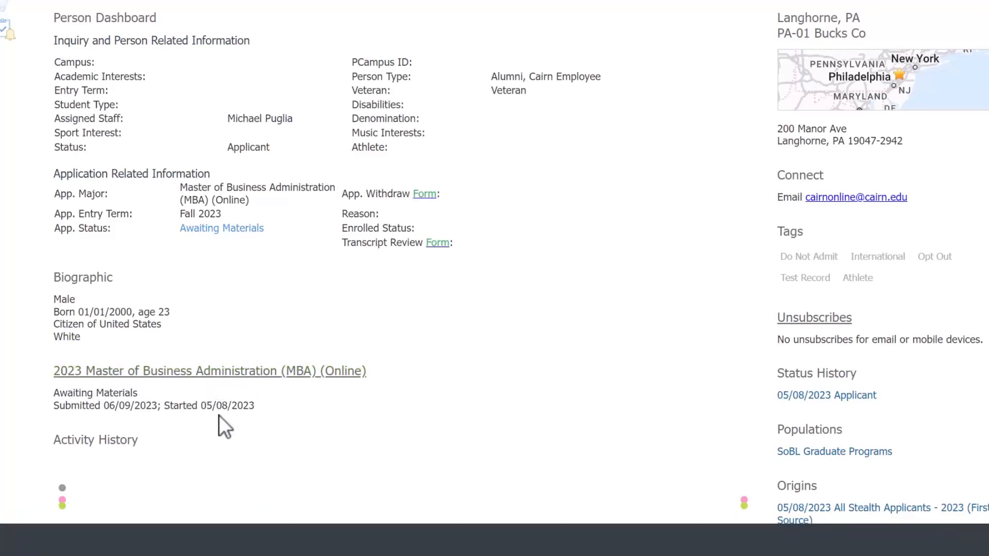
{"action": "left_click_drag", "start_coordinate": [237, 410], "coordinate": [49, 394]}
{"action": "left_click", "coordinate": [124, 396]}
{"action": "scroll", "coordinate": [144, 407], "scroll_direction": "up", "scroll_amount": 2}
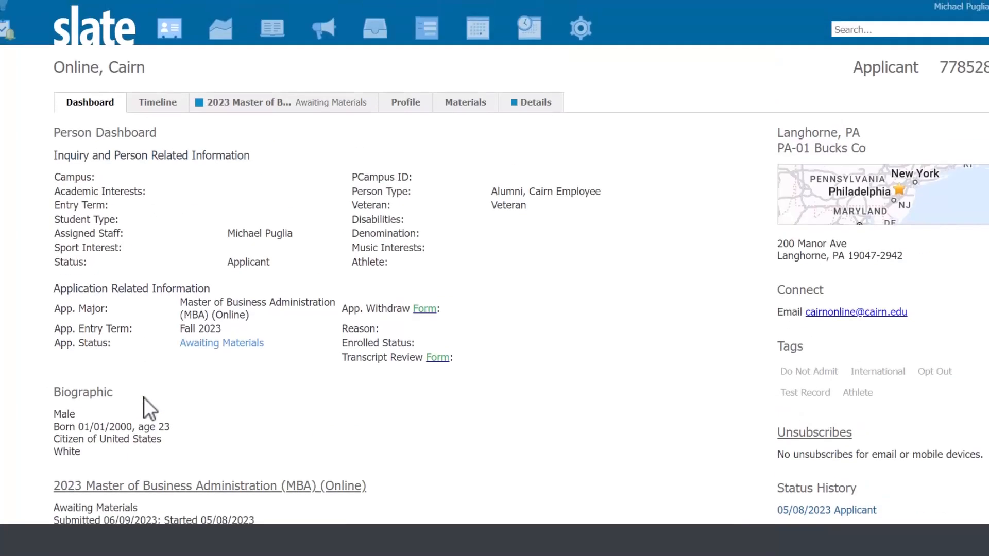
{"action": "scroll", "coordinate": [184, 407], "scroll_direction": "down", "scroll_amount": 3}
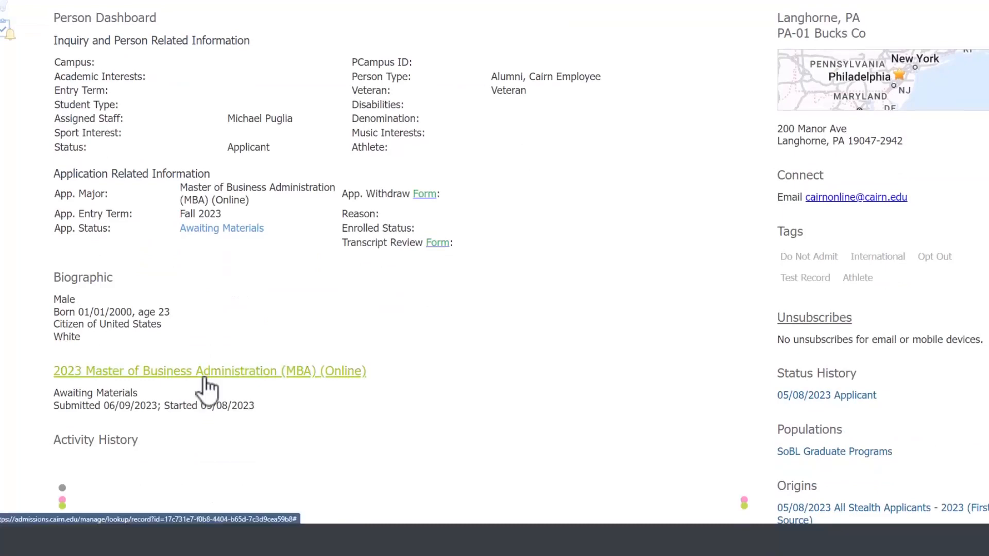
Look through the 2023 Master of Business Administration (Online) application overview and return to the person dashboard
{"action": "left_click", "coordinate": [212, 388]}
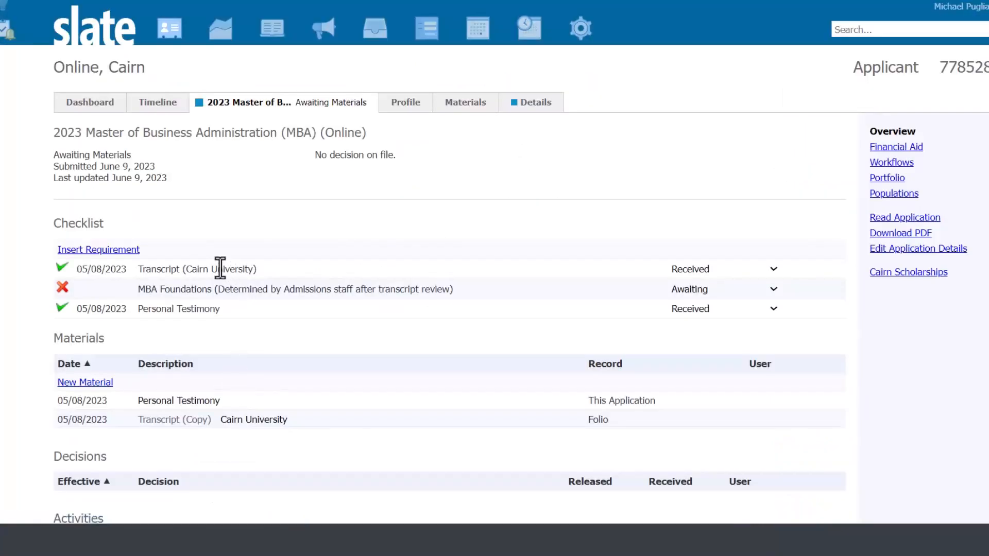
{"action": "scroll", "coordinate": [153, 305], "scroll_direction": "down", "scroll_amount": 1}
{"action": "scroll", "coordinate": [153, 305], "scroll_direction": "down", "scroll_amount": 4}
{"action": "scroll", "coordinate": [174, 307], "scroll_direction": "up", "scroll_amount": 5}
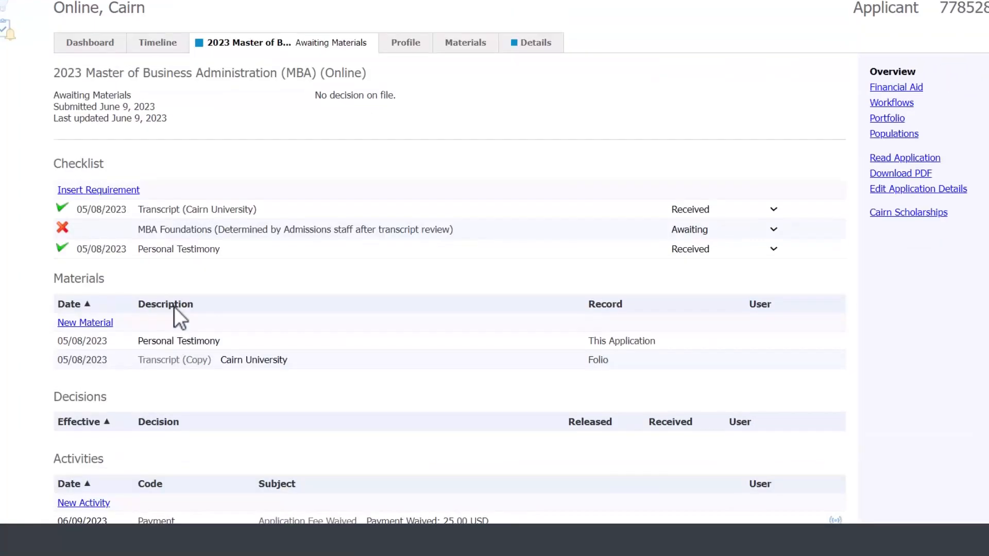
{"action": "key", "text": "alt+Left"}
{"action": "key", "text": "alt+Right"}
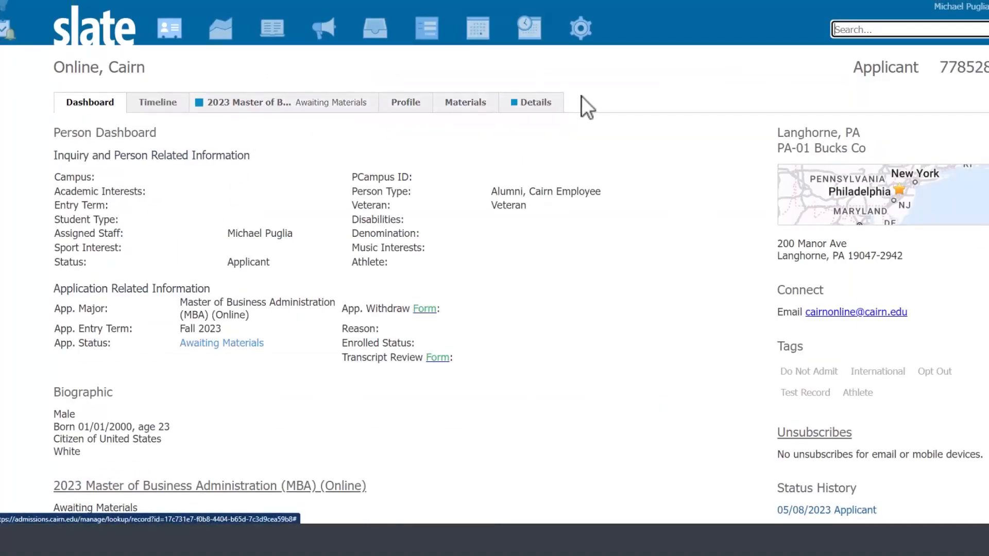
Reopen the 2023 MBA (Online) application and review its status, submission dates and decision summary above the checklist
{"action": "left_click", "coordinate": [273, 117]}
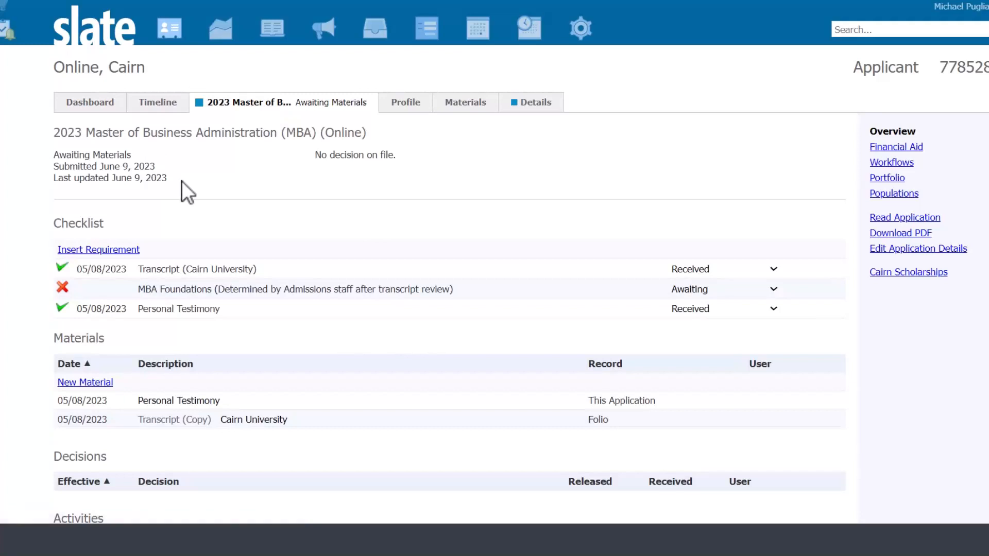
{"action": "left_click_drag", "start_coordinate": [181, 180], "coordinate": [49, 155]}
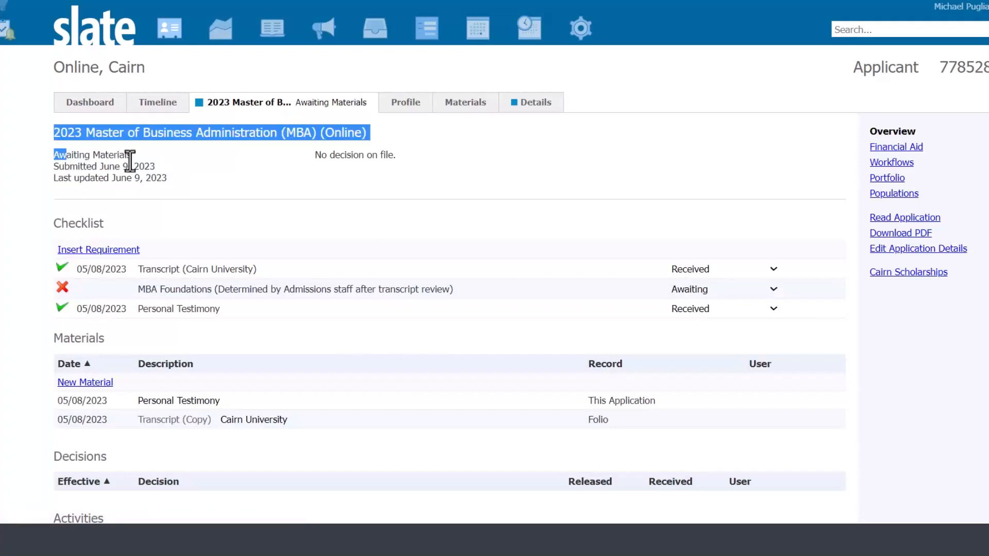
{"action": "left_click", "coordinate": [159, 162]}
{"action": "left_click_drag", "start_coordinate": [397, 155], "coordinate": [315, 165]}
{"action": "left_click", "coordinate": [282, 177]}
{"action": "scroll", "coordinate": [140, 170], "scroll_direction": "down", "scroll_amount": 1}
{"action": "left_click_drag", "start_coordinate": [106, 166], "coordinate": [52, 165]}
{"action": "left_click", "coordinate": [107, 170]}
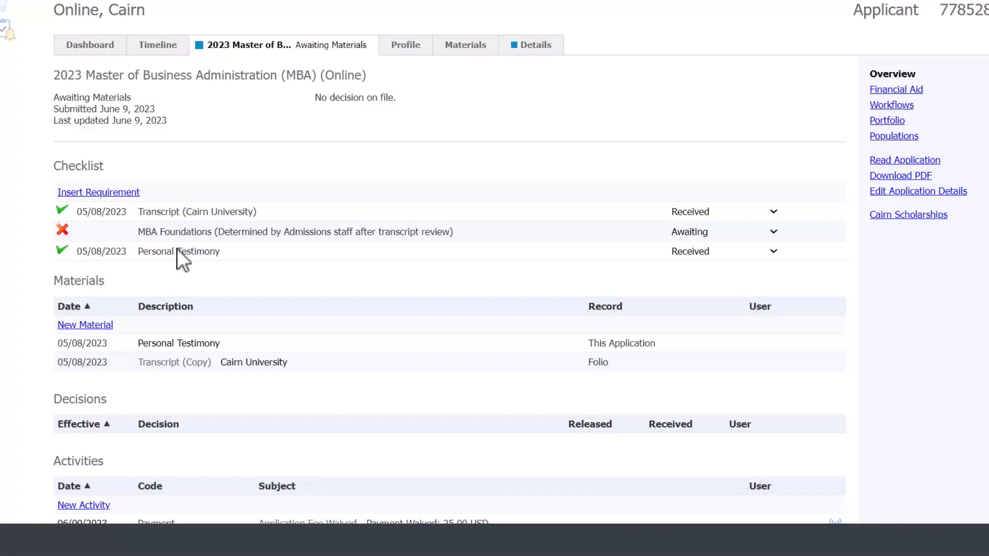
Check the Personal Testimony and Cairn University transcript requirements in the application checklist, including their dates
{"action": "left_click_drag", "start_coordinate": [220, 256], "coordinate": [139, 256]}
{"action": "left_click", "coordinate": [81, 255]}
{"action": "left_click_drag", "start_coordinate": [95, 256], "coordinate": [77, 255]}
{"action": "left_click_drag", "start_coordinate": [182, 211], "coordinate": [77, 213]}
{"action": "left_click", "coordinate": [162, 214]}
Review the application's Materials section alongside the requirements in the checklist
{"action": "scroll", "coordinate": [114, 228], "scroll_direction": "down", "scroll_amount": 1}
{"action": "left_click_drag", "start_coordinate": [113, 221], "coordinate": [53, 224]}
{"action": "left_click", "coordinate": [103, 225]}
{"action": "left_click", "coordinate": [97, 227]}
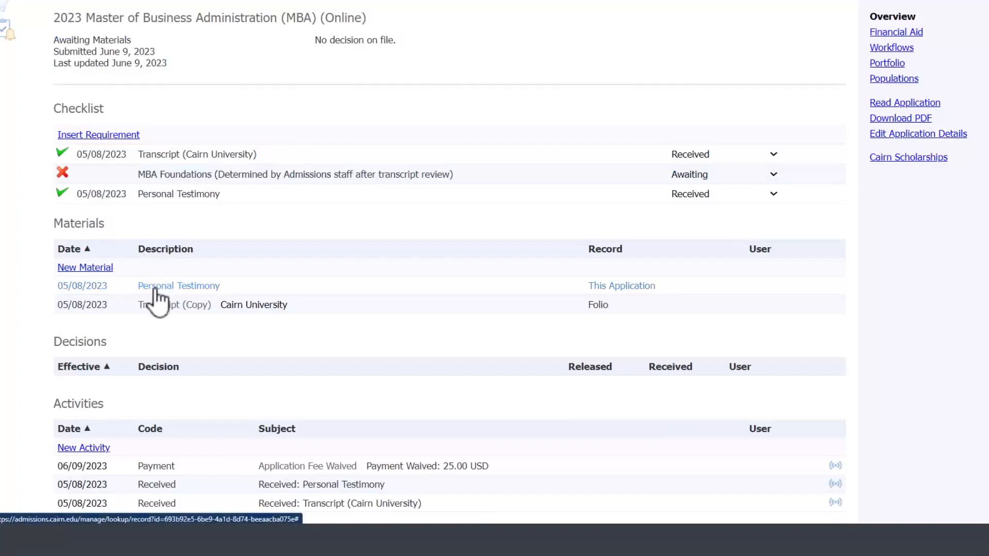
{"action": "scroll", "coordinate": [160, 301], "scroll_direction": "up", "scroll_amount": 3}
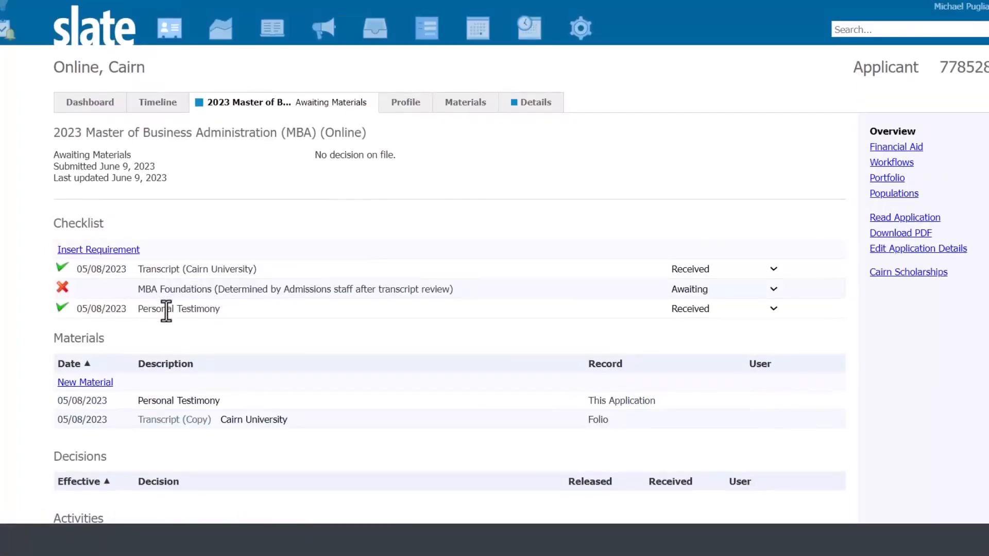
{"action": "scroll", "coordinate": [225, 311], "scroll_direction": "down", "scroll_amount": 2}
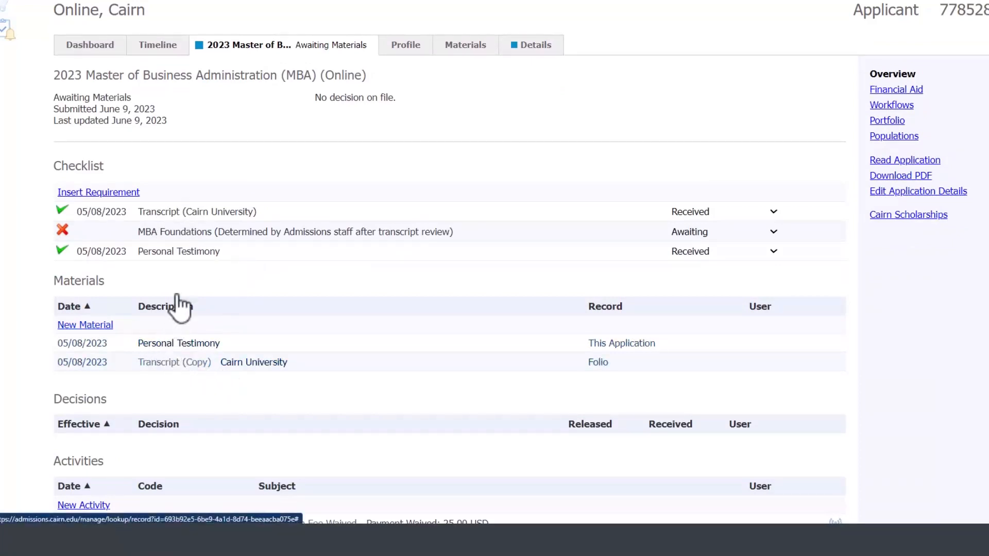
Match the Personal Testimony requirement to its material, view the Cairn University transcript copy's pages and close it
{"action": "left_click_drag", "start_coordinate": [228, 251], "coordinate": [137, 253]}
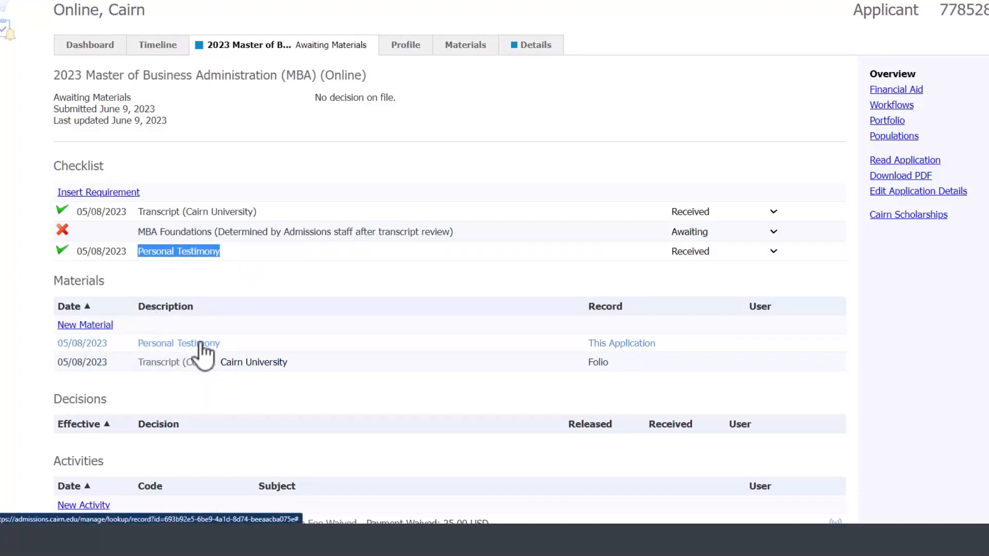
{"action": "left_click", "coordinate": [210, 372]}
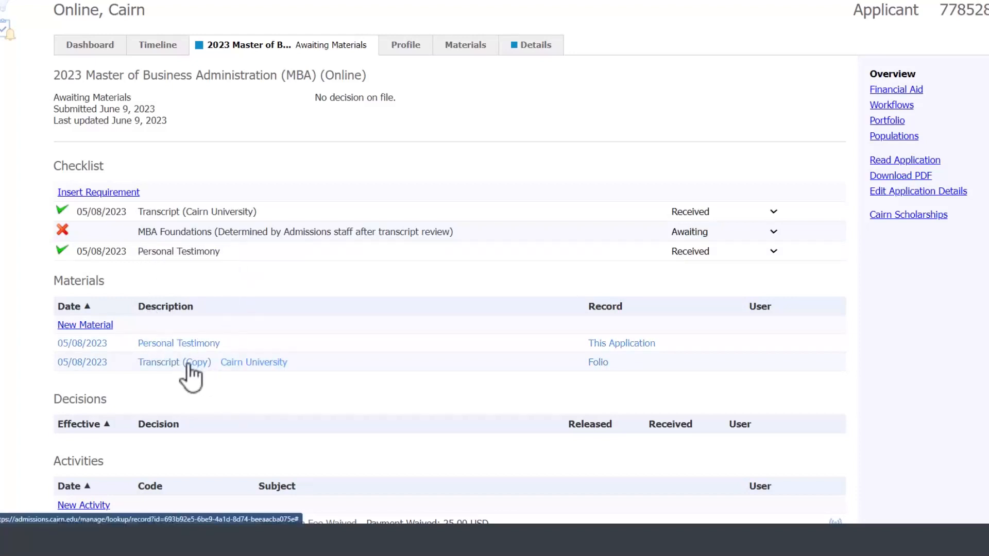
{"action": "left_click", "coordinate": [164, 365]}
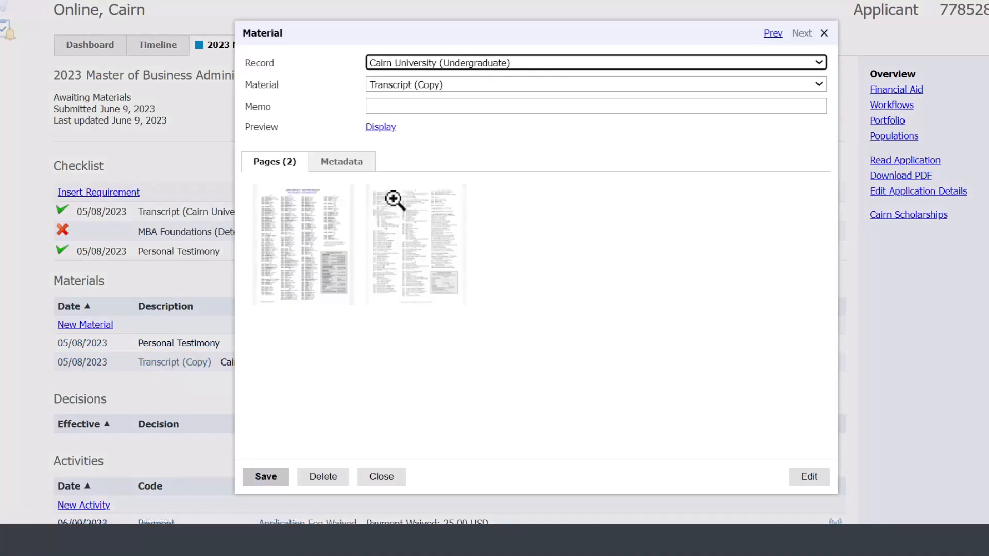
{"action": "key", "text": "Escape"}
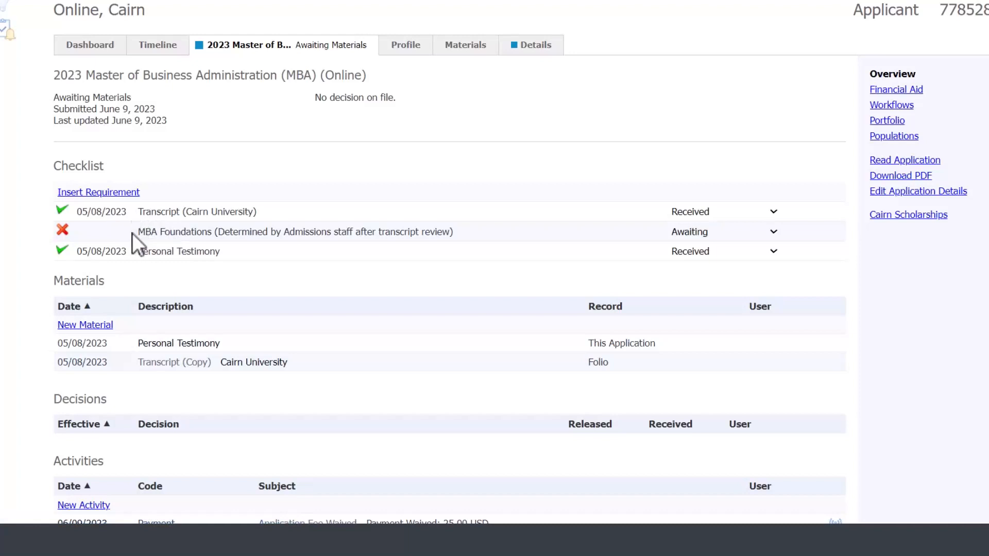
Mark the MBA Foundations requirement in the application checklist as Received
{"action": "left_click", "coordinate": [773, 233]}
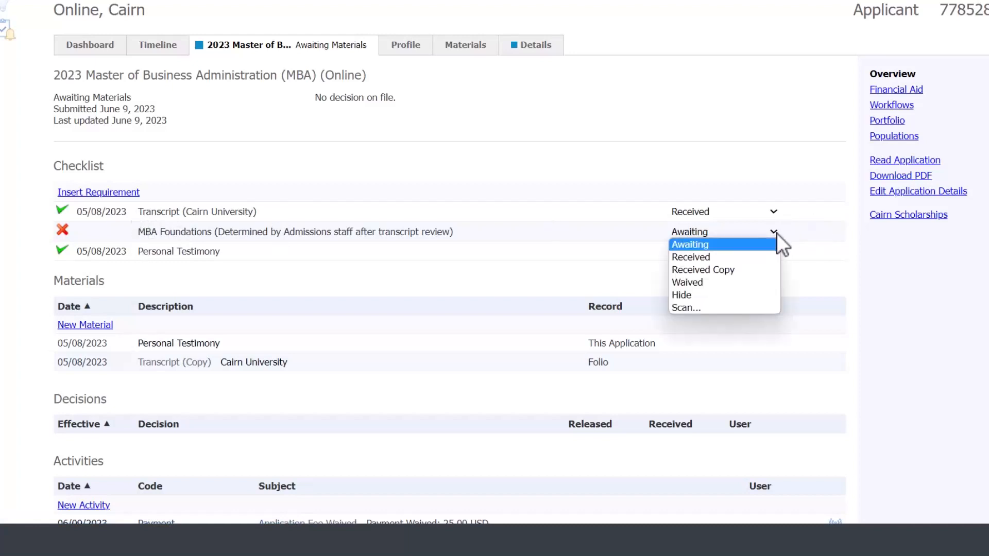
{"action": "left_click", "coordinate": [706, 262]}
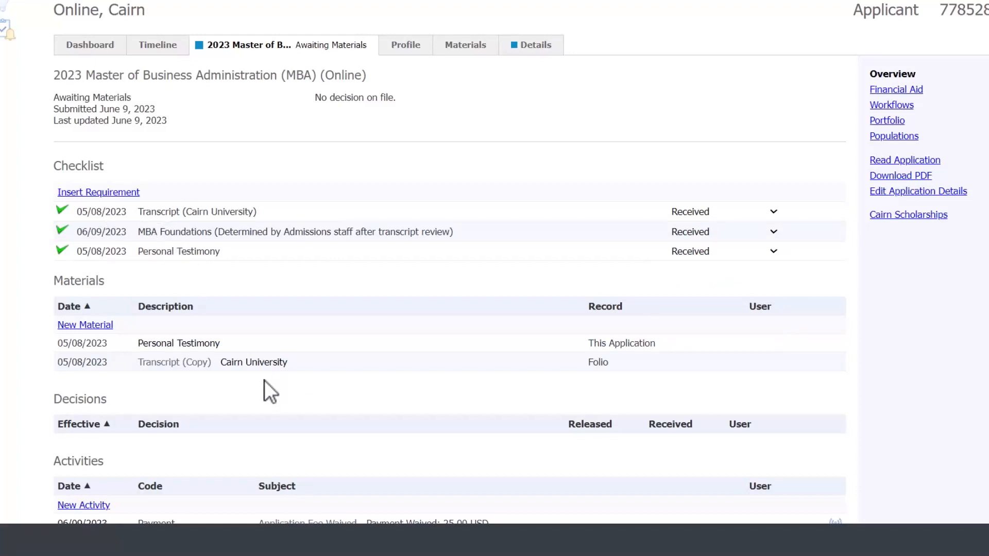
Review the application's Decisions and Activities sections below its materials
{"action": "scroll", "coordinate": [264, 380], "scroll_direction": "down", "scroll_amount": 1}
{"action": "left_click_drag", "start_coordinate": [115, 345], "coordinate": [54, 340]}
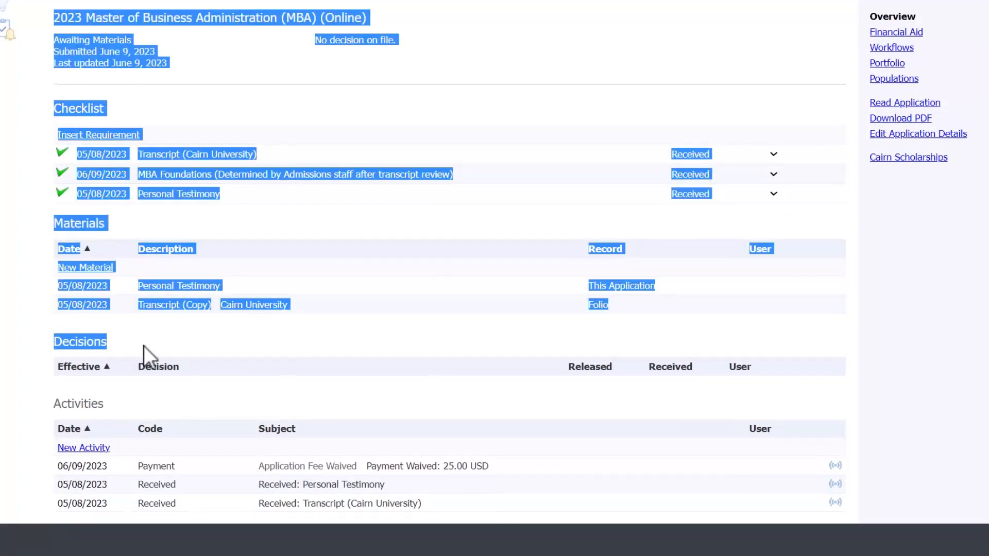
{"action": "scroll", "coordinate": [144, 347], "scroll_direction": "down", "scroll_amount": 1}
{"action": "left_click", "coordinate": [119, 289]}
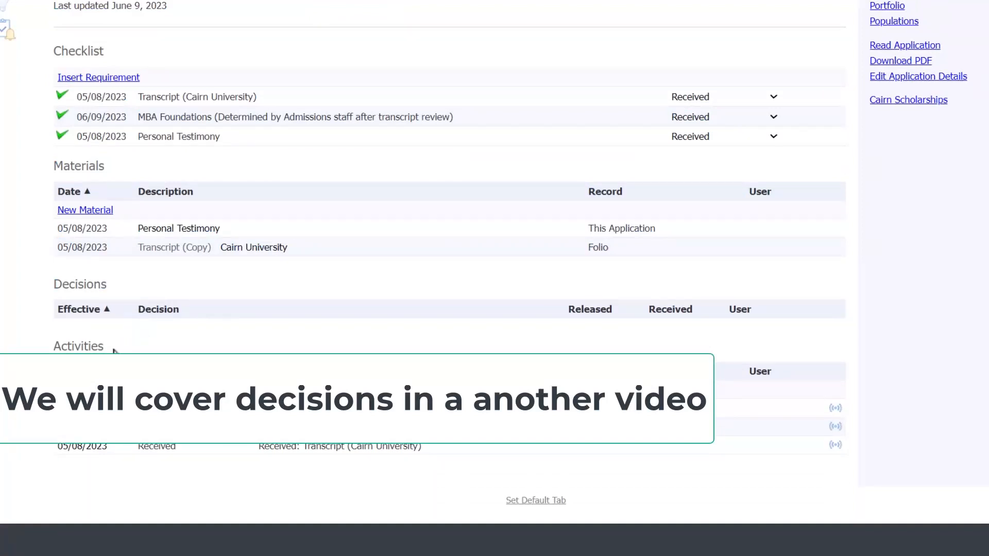
{"action": "left_click_drag", "start_coordinate": [108, 348], "coordinate": [58, 352]}
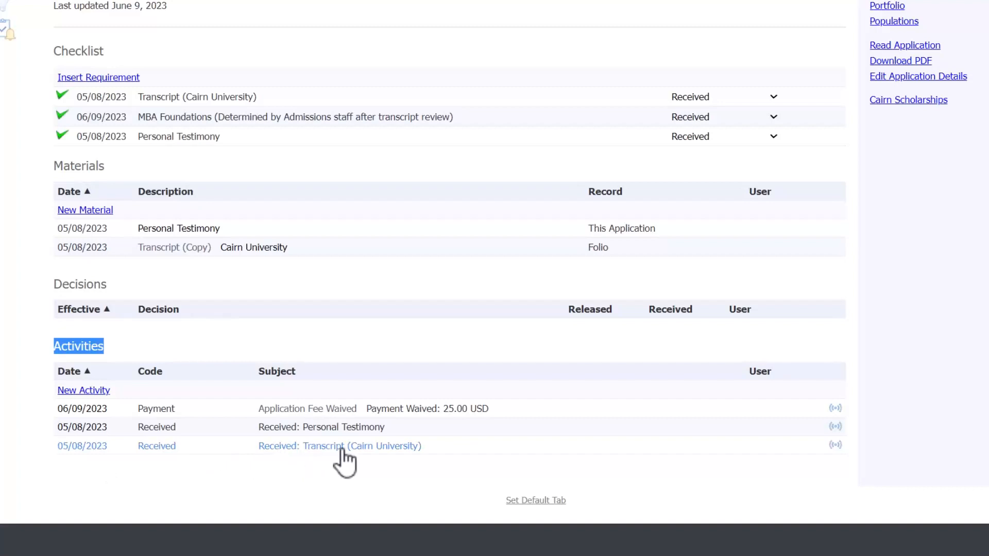
View the Received activities for the Cairn University transcript and the Personal Testimony, closing each without changes
{"action": "left_click", "coordinate": [325, 447]}
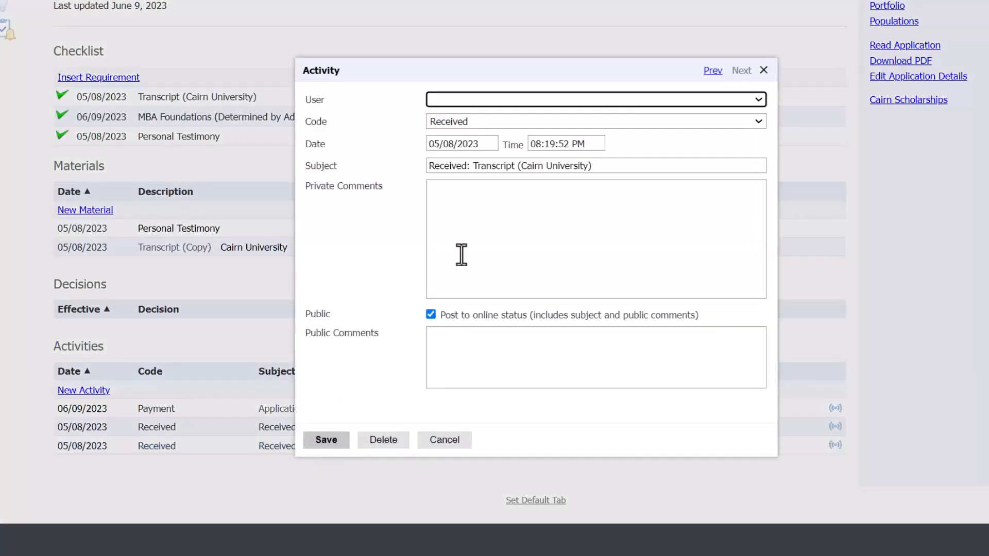
{"action": "left_click", "coordinate": [444, 441]}
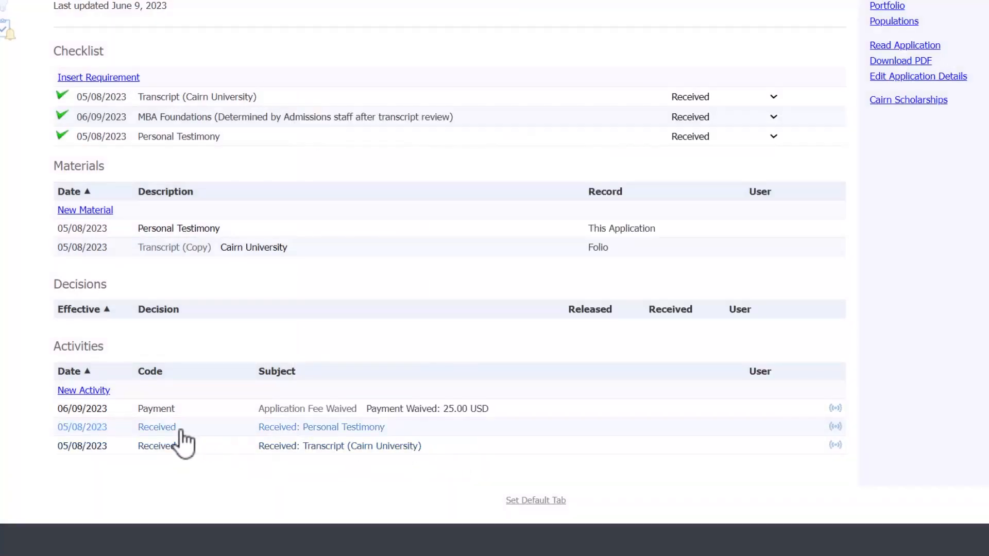
{"action": "left_click", "coordinate": [180, 430]}
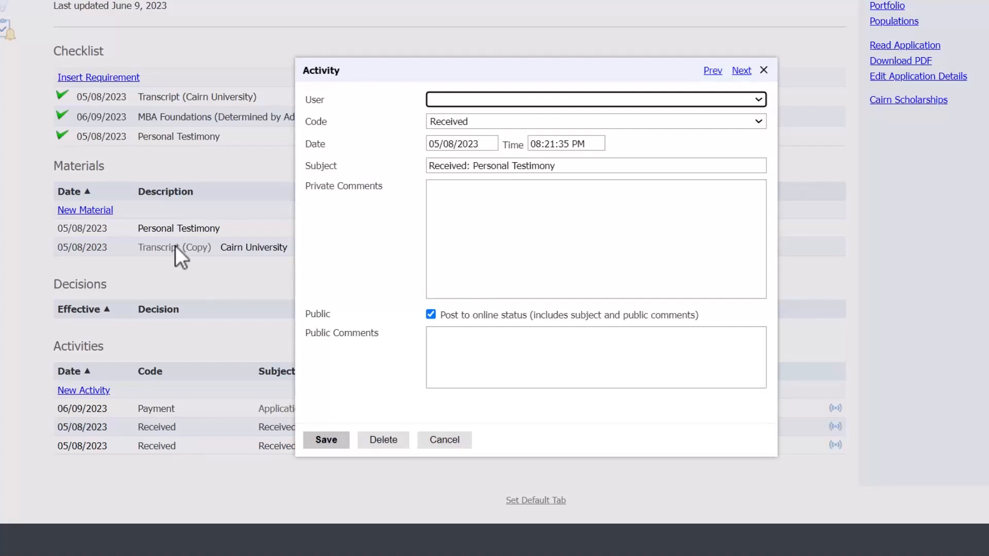
{"action": "left_click", "coordinate": [458, 442]}
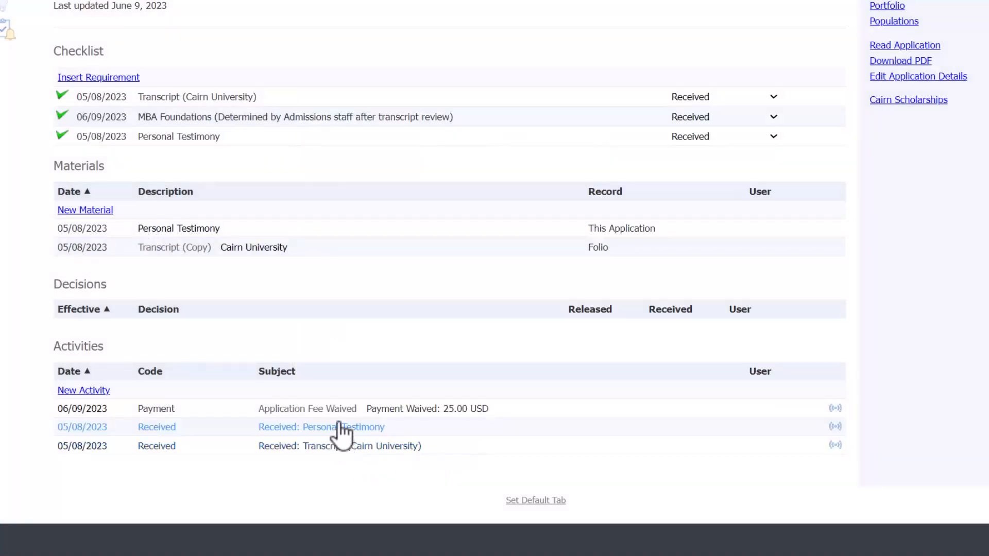
Inspect the Application Fee Waived payment activity's details, close it without changes and return to the application's status summary
{"action": "left_click", "coordinate": [337, 411]}
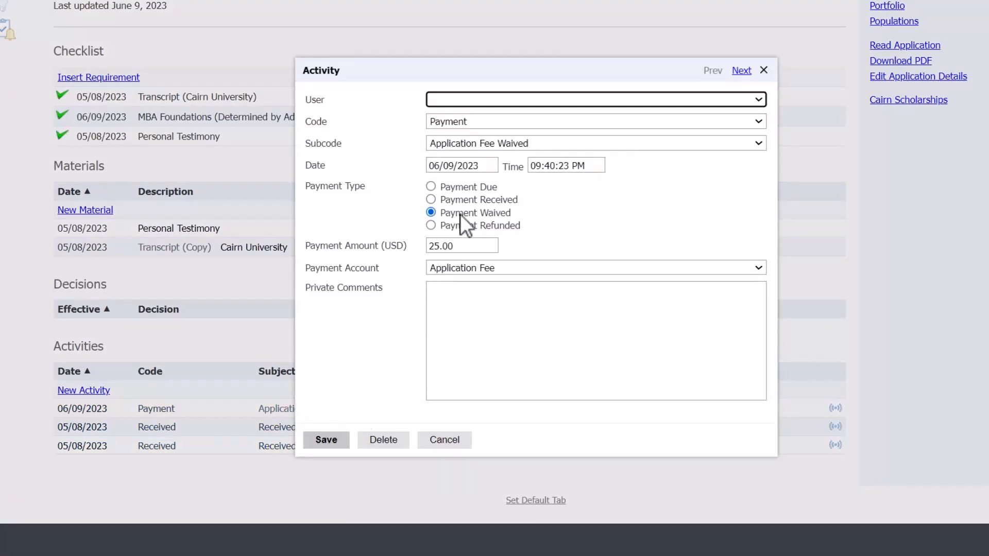
{"action": "left_click", "coordinate": [462, 445]}
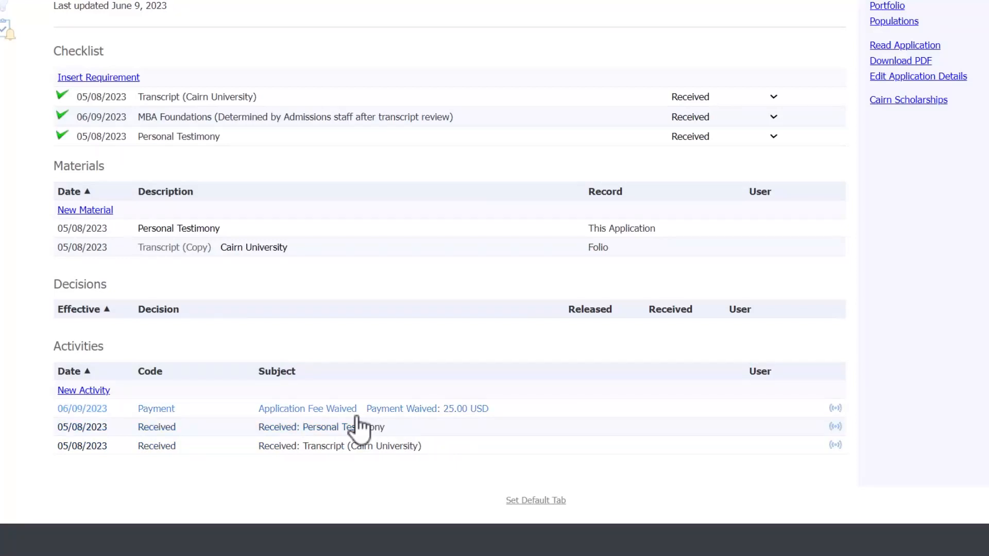
{"action": "left_click", "coordinate": [396, 410]}
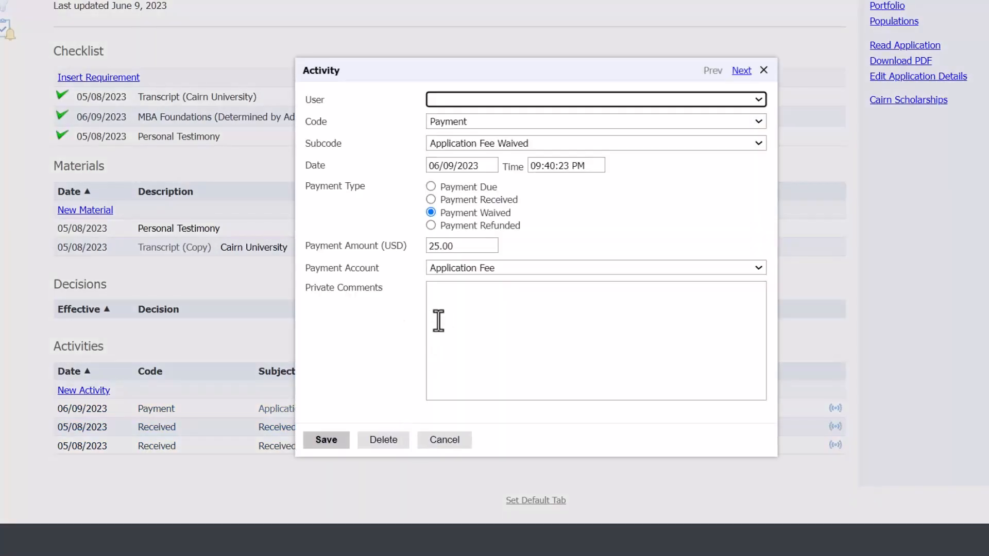
{"action": "left_click", "coordinate": [452, 443]}
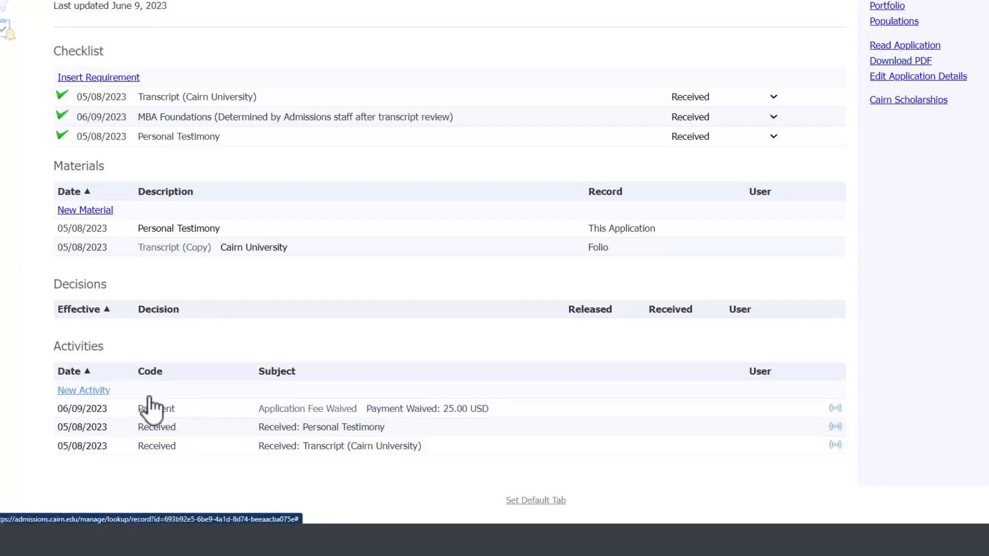
{"action": "scroll", "coordinate": [150, 405], "scroll_direction": "up", "scroll_amount": 2}
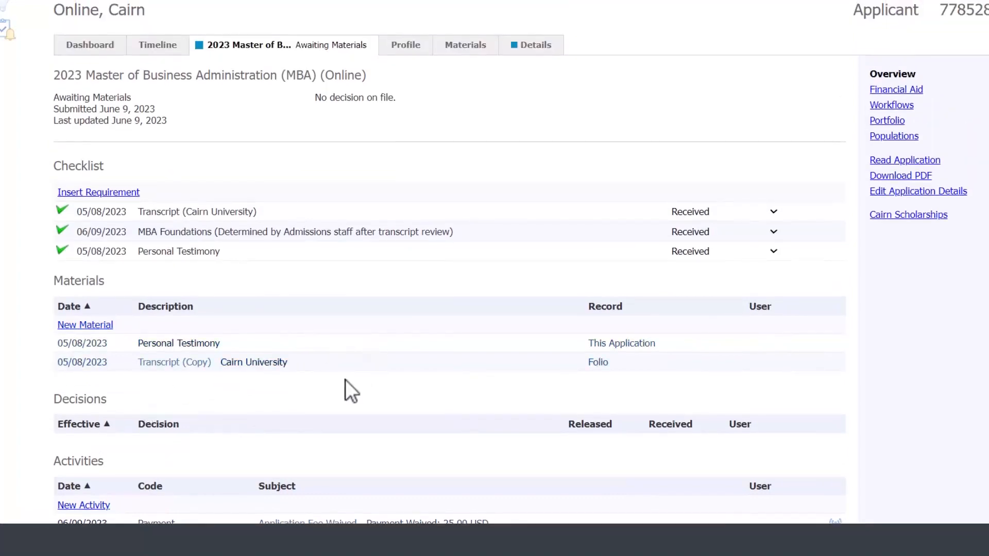
{"action": "scroll", "coordinate": [345, 386], "scroll_direction": "up", "scroll_amount": 1}
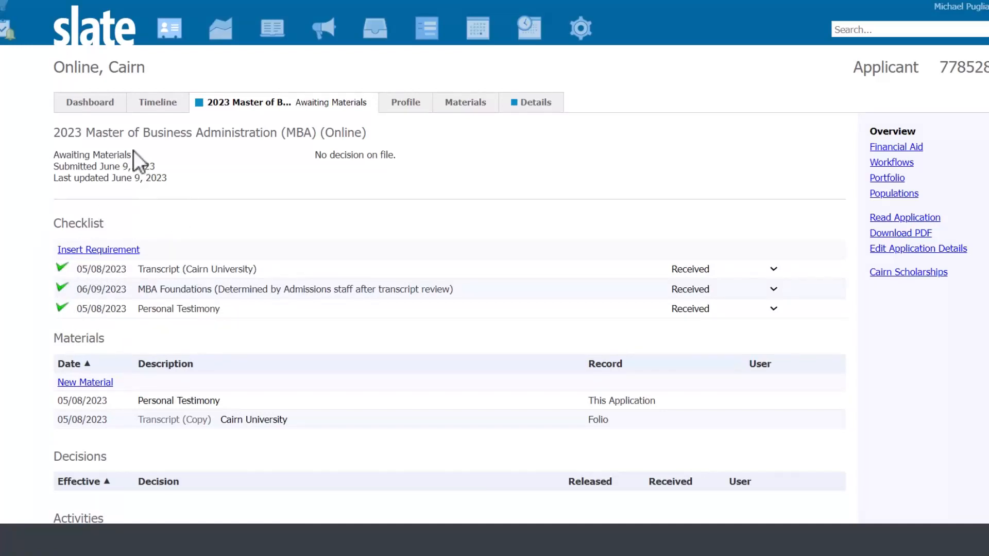
Examine the MBA application's status, checklist, materials, decisions and activities on its overview
{"action": "left_click_drag", "start_coordinate": [132, 154], "coordinate": [57, 155]}
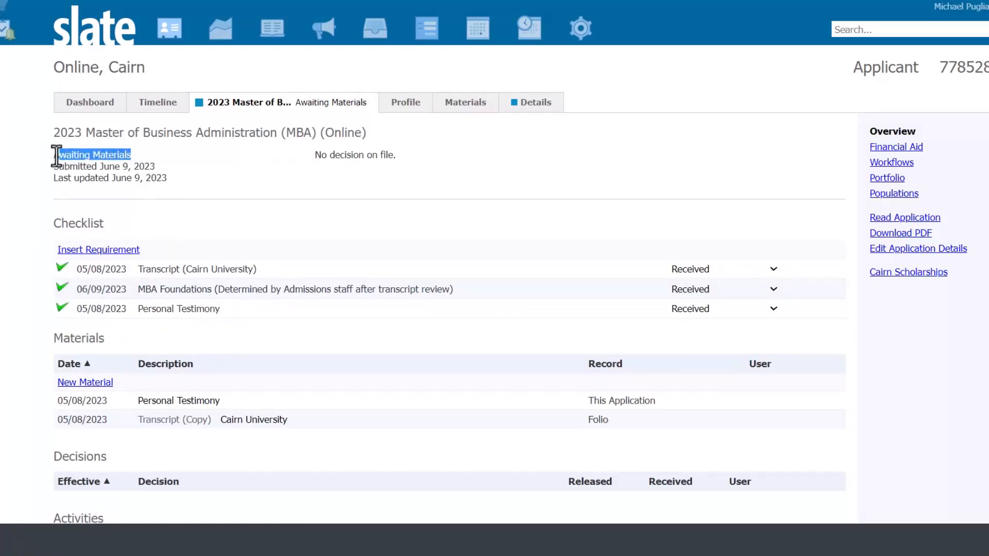
{"action": "left_click", "coordinate": [128, 154]}
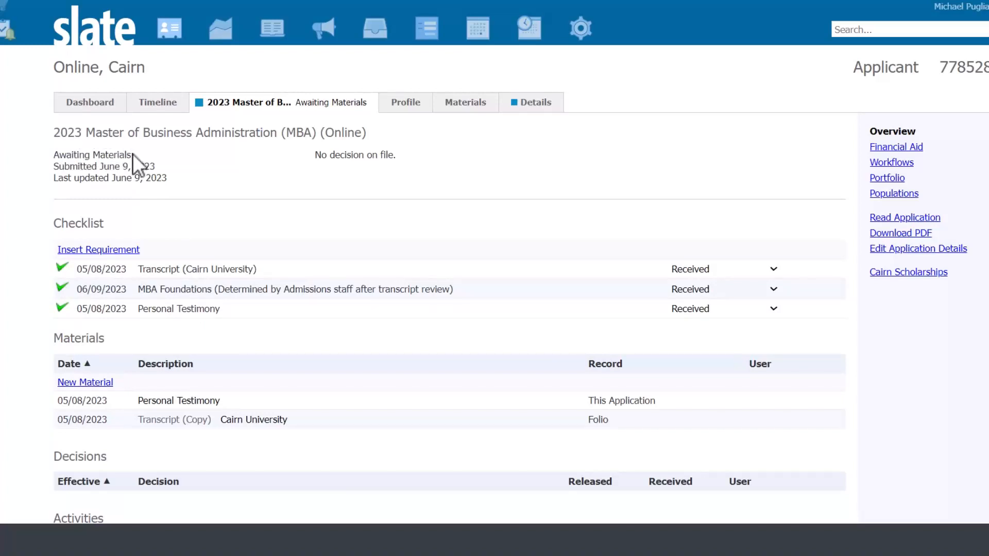
{"action": "mouse_move", "coordinate": [132, 154]}
{"action": "left_mouse_down"}
{"action": "mouse_move", "coordinate": [57, 153]}
{"action": "mouse_move", "coordinate": [140, 155]}
{"action": "left_mouse_up"}
{"action": "scroll", "coordinate": [214, 276], "scroll_direction": "down", "scroll_amount": 2}
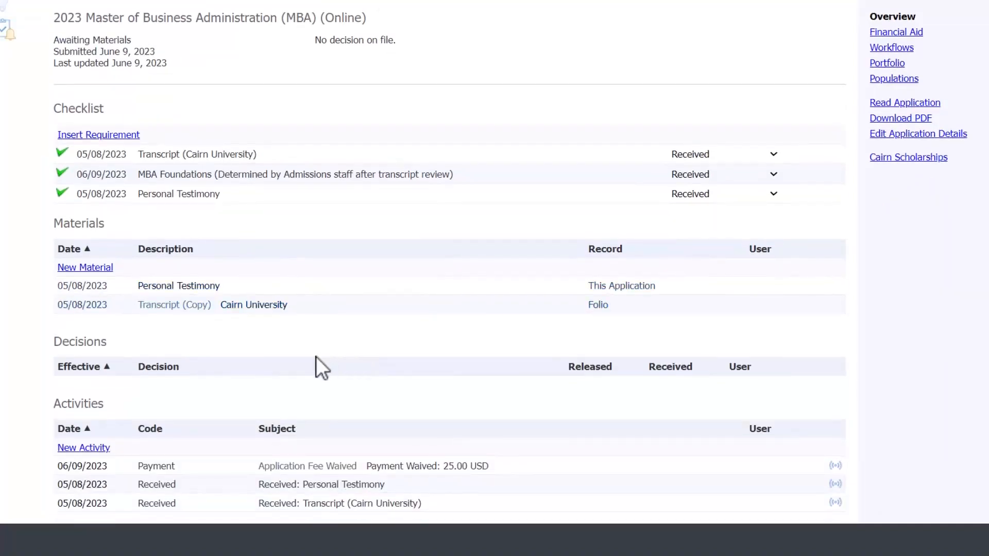
{"action": "scroll", "coordinate": [317, 356], "scroll_direction": "down", "scroll_amount": 2}
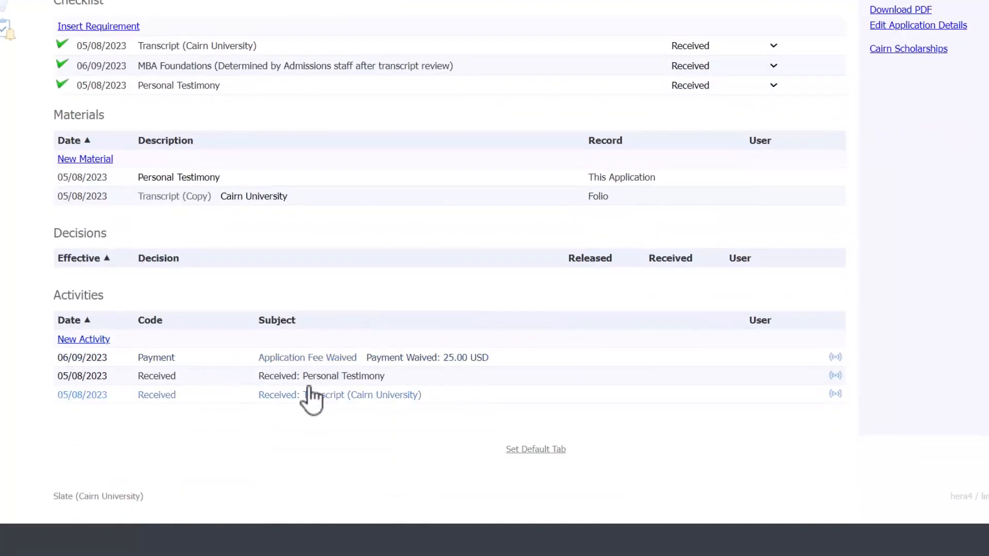
{"action": "scroll", "coordinate": [206, 281], "scroll_direction": "up", "scroll_amount": 3}
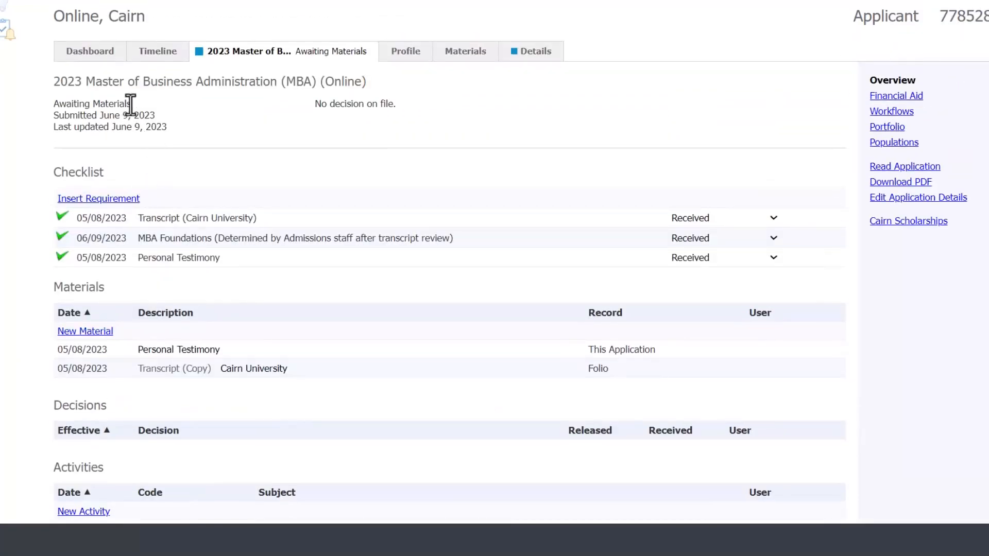
{"action": "scroll", "coordinate": [180, 206], "scroll_direction": "up", "scroll_amount": 1}
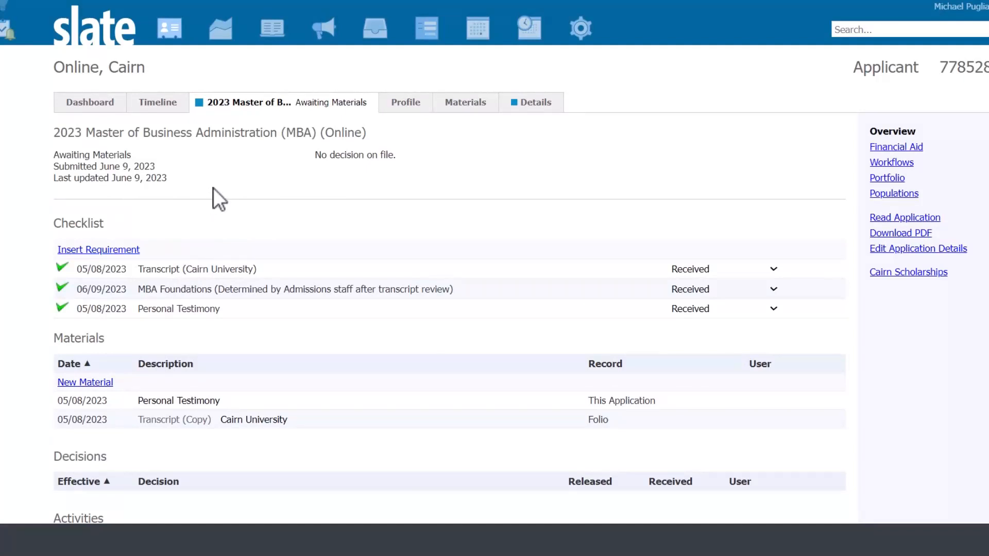
{"action": "scroll", "coordinate": [213, 188], "scroll_direction": "down", "scroll_amount": 2}
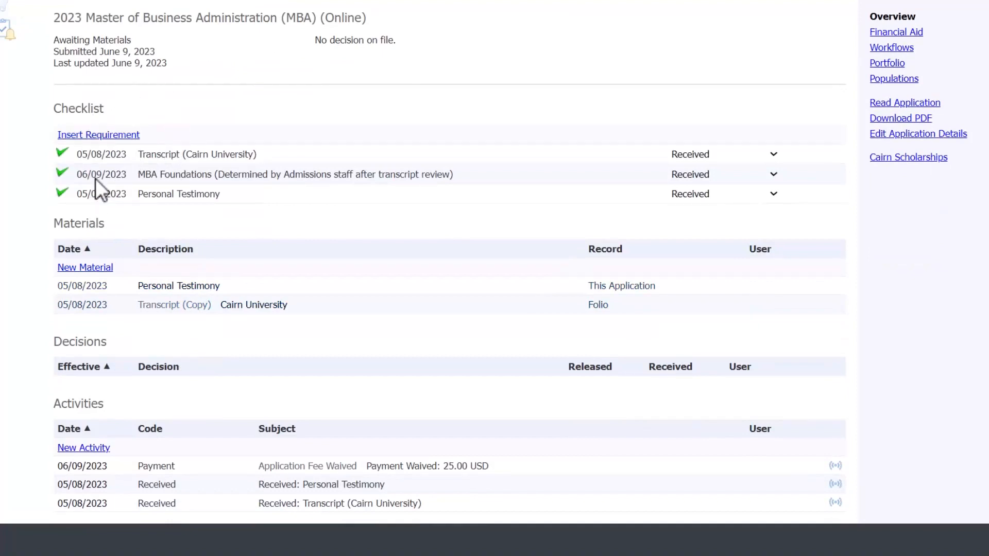
{"action": "left_click", "coordinate": [107, 225]}
{"action": "scroll", "coordinate": [126, 407], "scroll_direction": "down", "scroll_amount": 1}
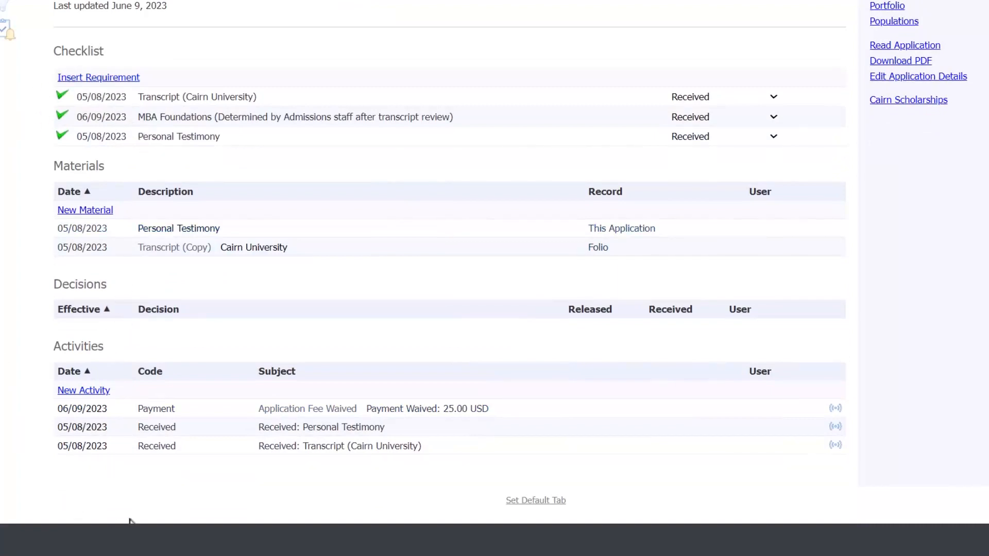
{"action": "scroll", "coordinate": [259, 289], "scroll_direction": "up", "scroll_amount": 3}
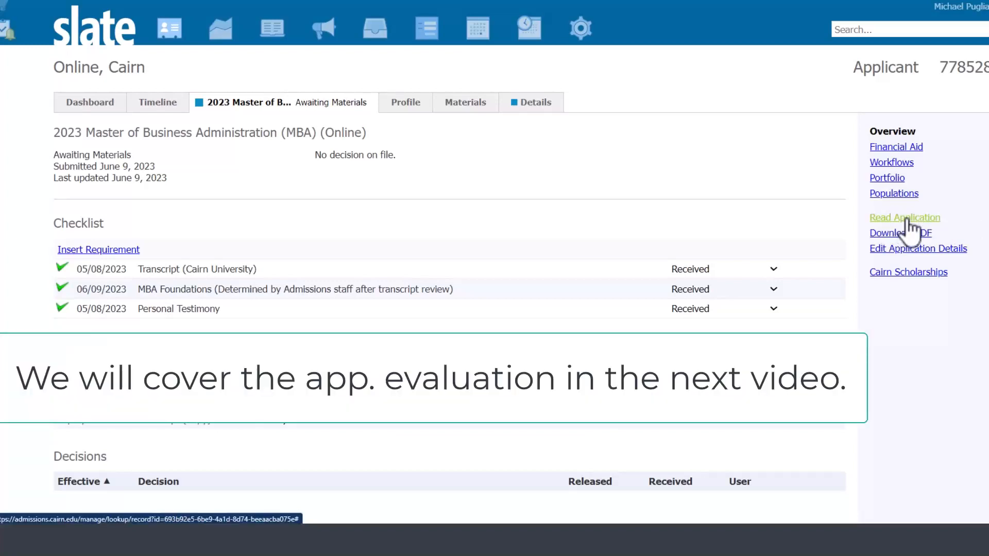
Review the application's Financial Aid, Workflows, Portfolio and Populations sections
{"action": "left_click", "coordinate": [899, 148]}
{"action": "left_click", "coordinate": [887, 132]}
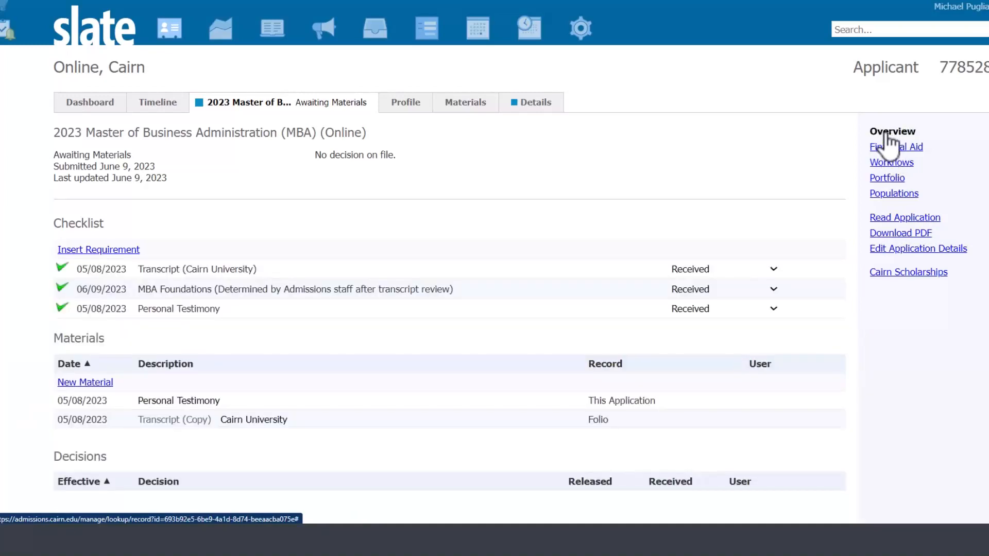
{"action": "left_click", "coordinate": [897, 149]}
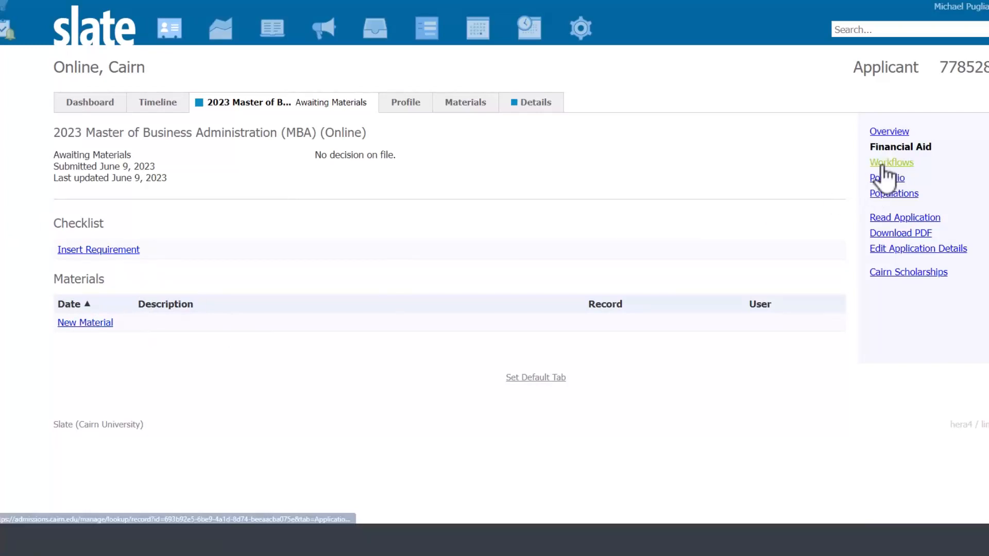
{"action": "left_click", "coordinate": [882, 164]}
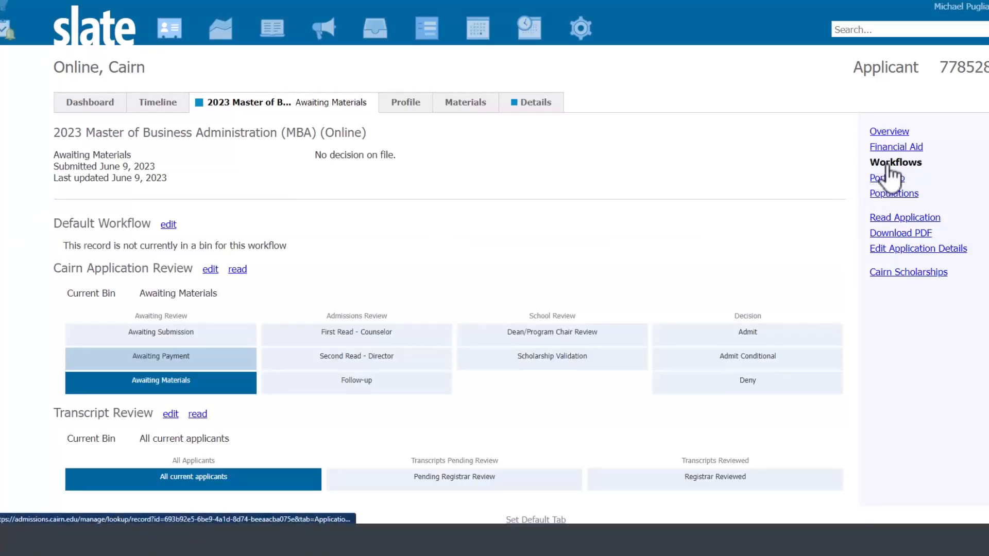
{"action": "scroll", "coordinate": [301, 363], "scroll_direction": "down", "scroll_amount": 1}
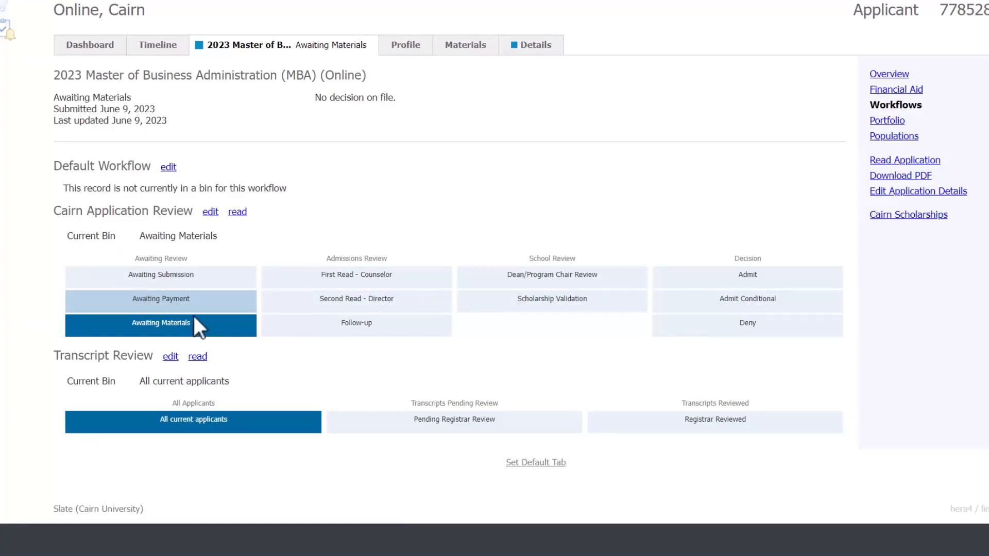
{"action": "left_click", "coordinate": [887, 121]}
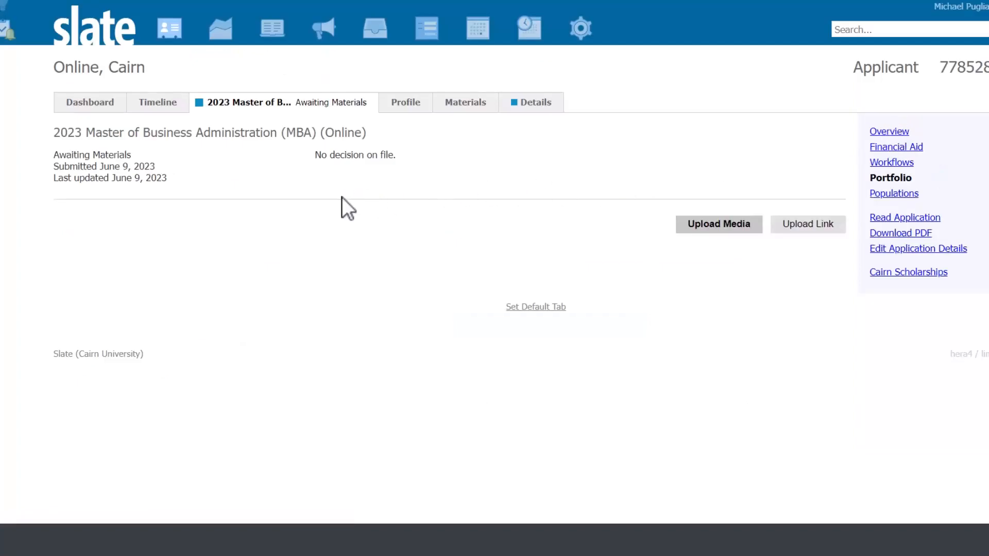
{"action": "left_click", "coordinate": [717, 225]}
{"action": "left_click", "coordinate": [891, 194]}
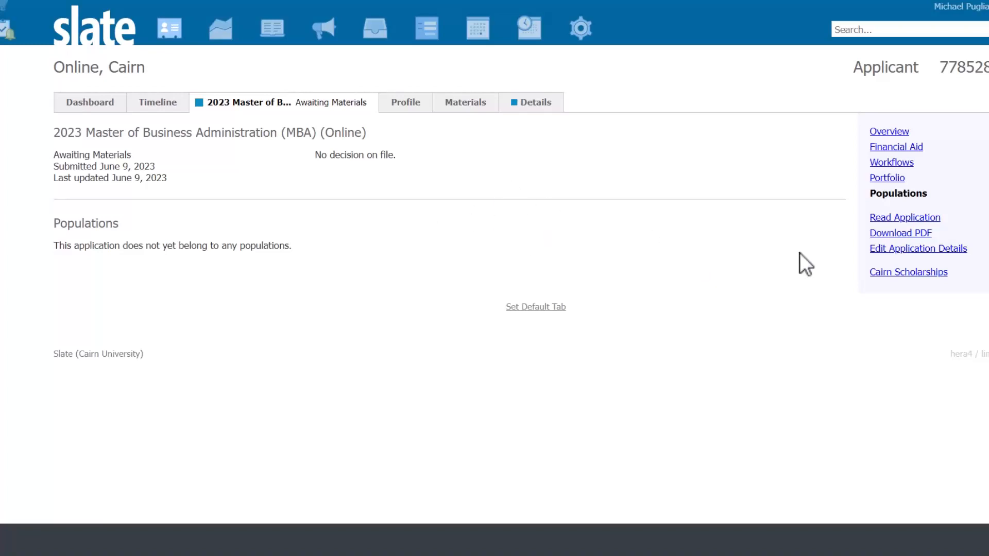
Set up a PDF download of the application with all available parts inserted
{"action": "left_click", "coordinate": [882, 236]}
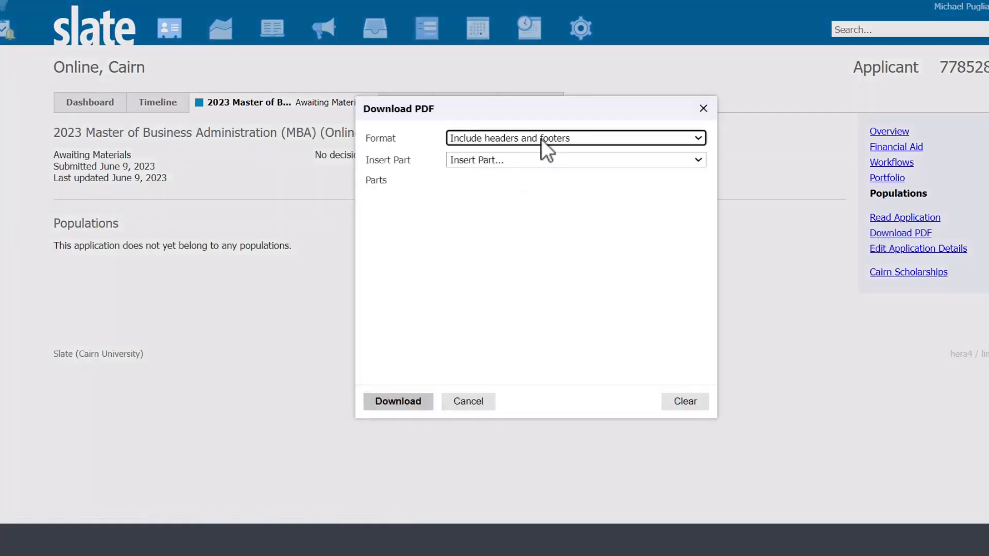
{"action": "left_click", "coordinate": [499, 156]}
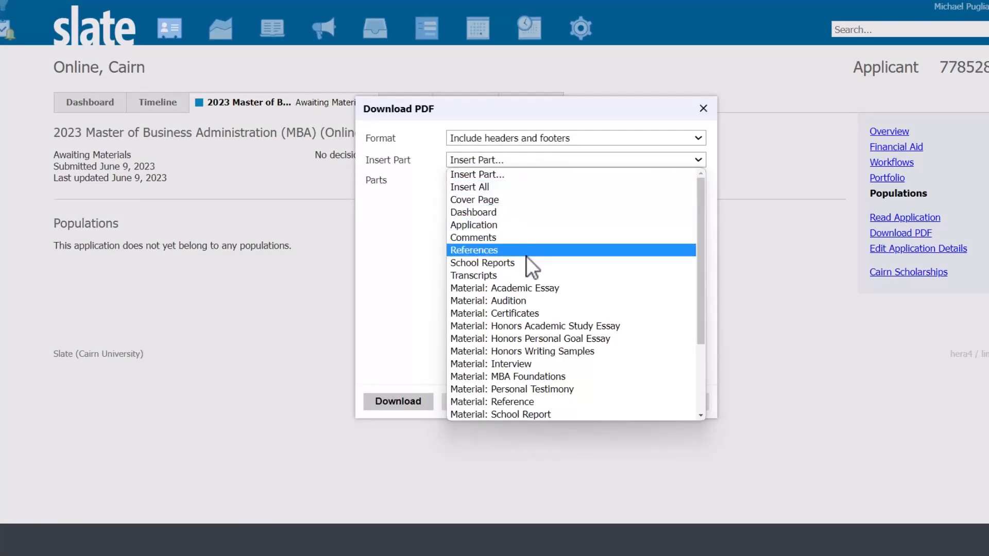
{"action": "left_click", "coordinate": [386, 308]}
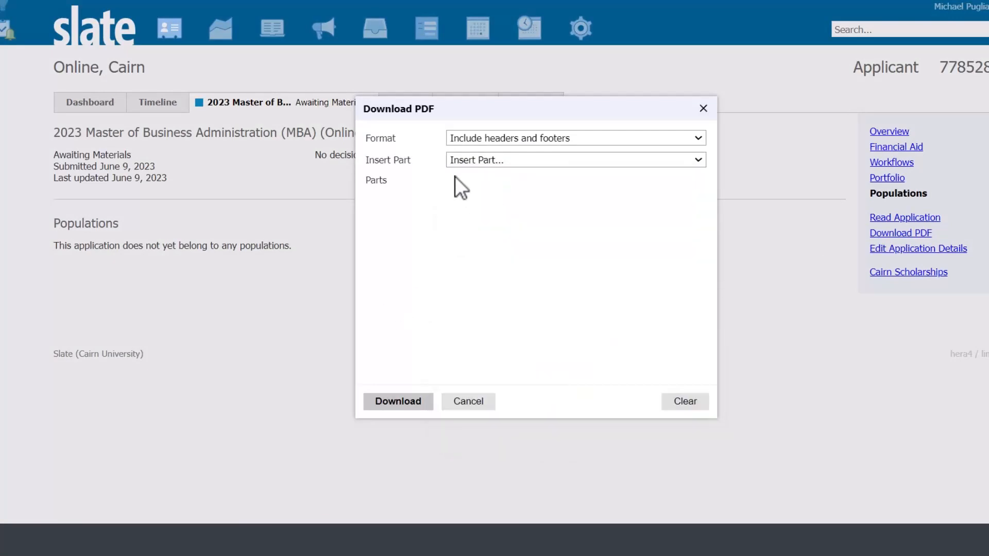
{"action": "left_click", "coordinate": [461, 161]}
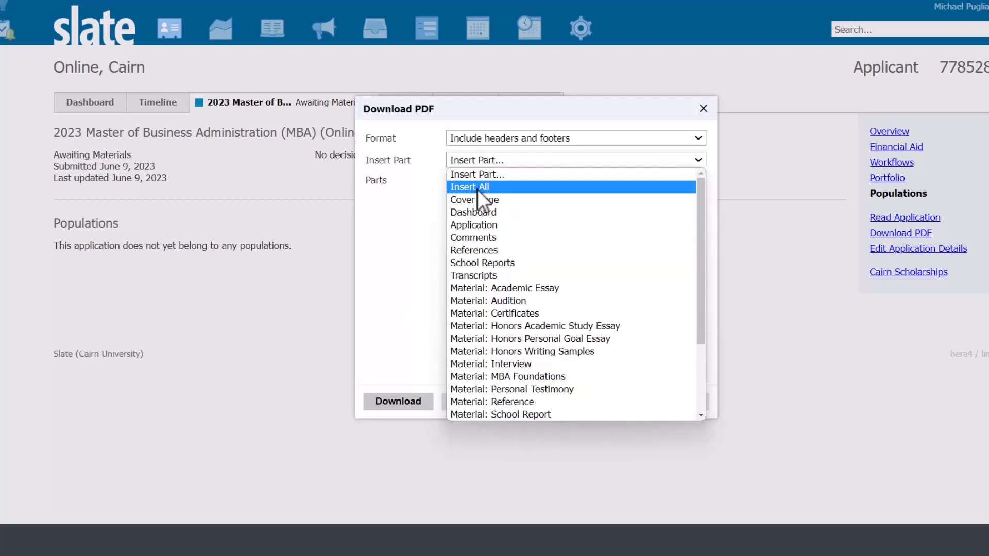
{"action": "left_click", "coordinate": [477, 190]}
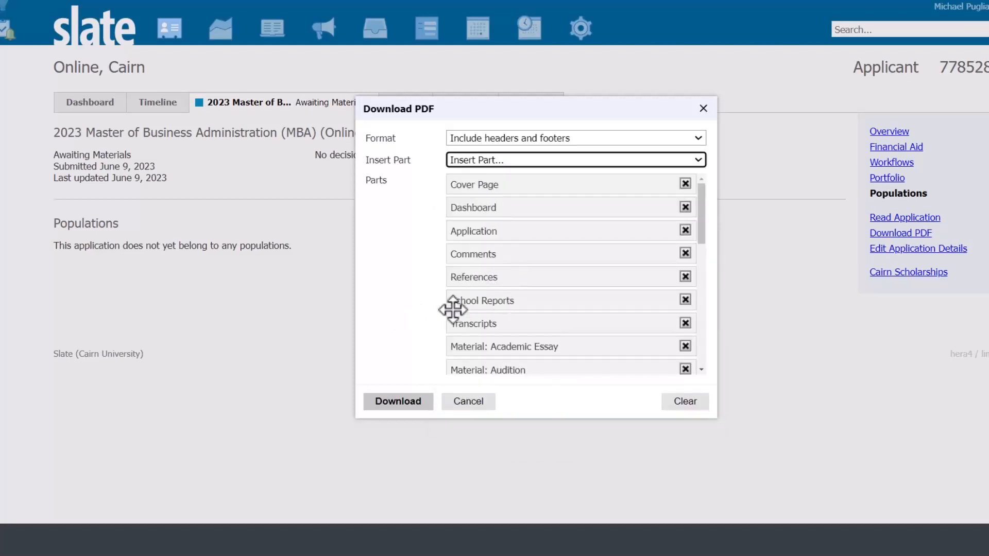
{"action": "left_click", "coordinate": [509, 159]}
{"action": "left_click", "coordinate": [509, 160]}
{"action": "left_click", "coordinate": [410, 404]}
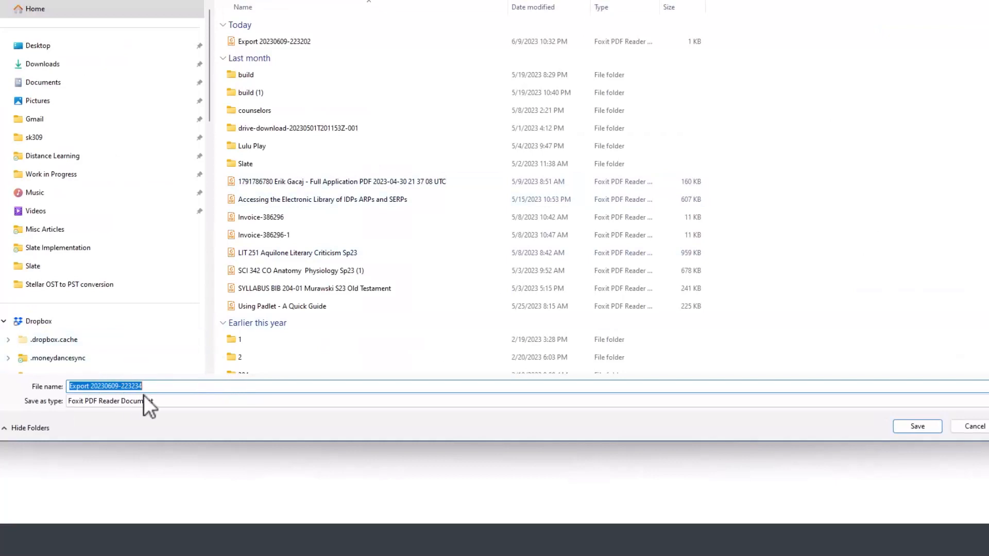
{"action": "left_click", "coordinate": [907, 429]}
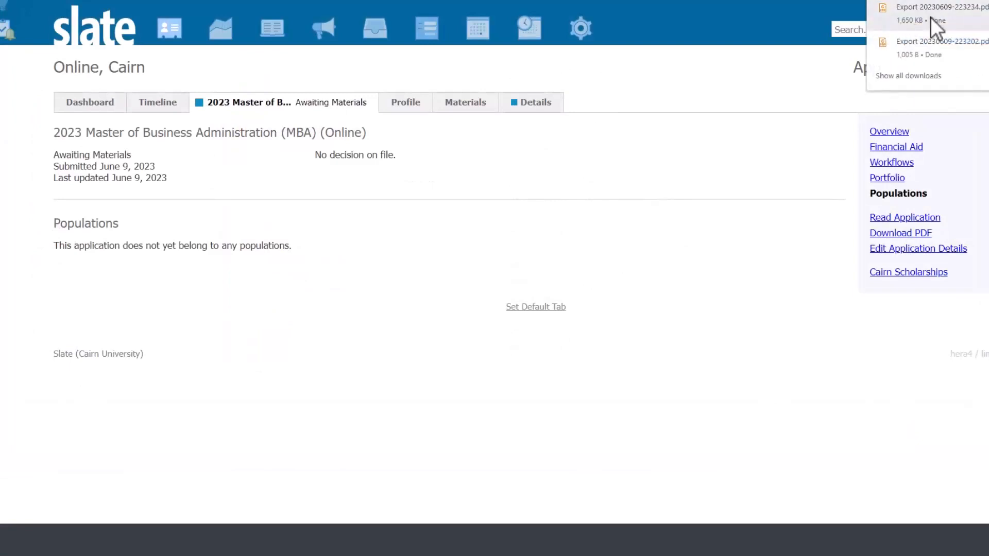
{"action": "left_click", "coordinate": [926, 25]}
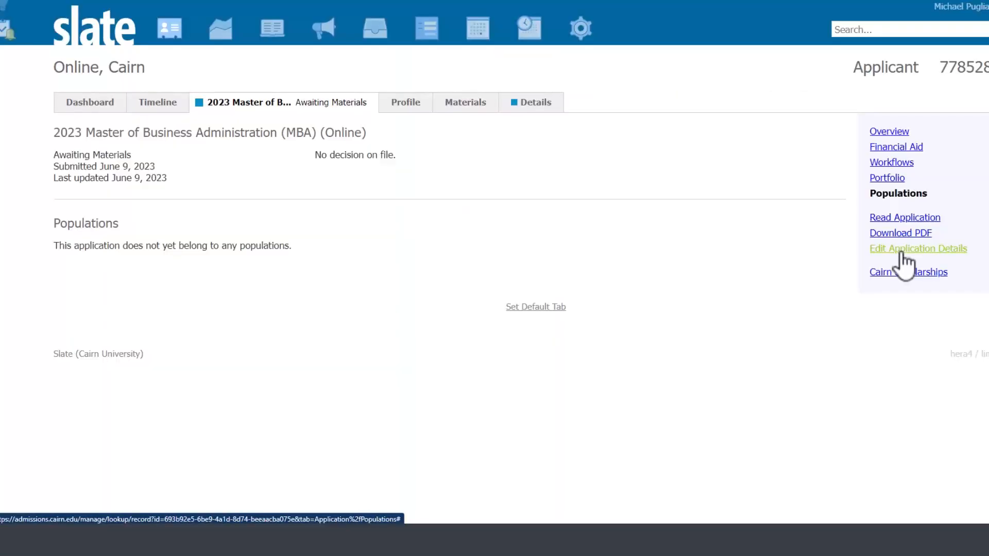
Inspect the application details, including the submission setting and the priority options, and close them without saving
{"action": "left_click", "coordinate": [898, 250]}
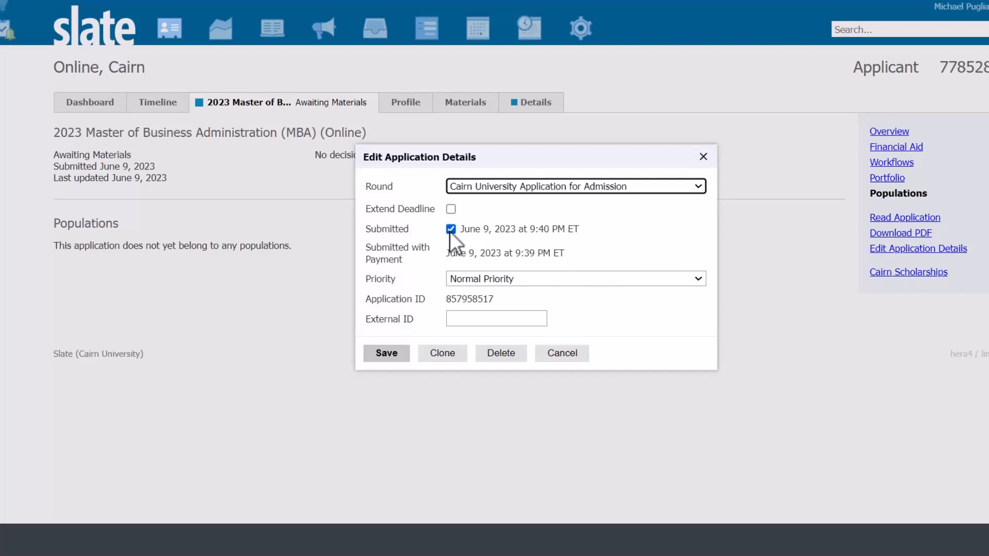
{"action": "left_click", "coordinate": [559, 355]}
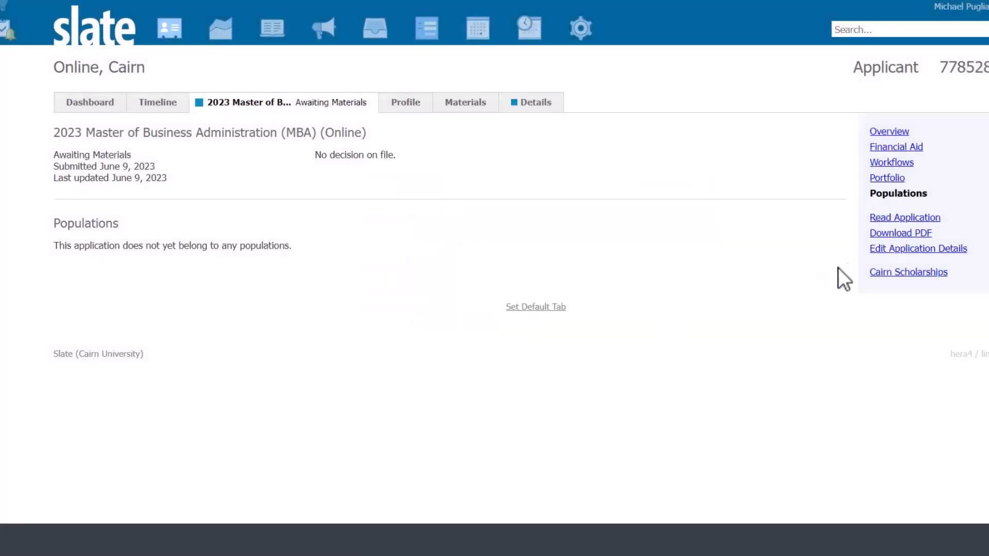
{"action": "left_click", "coordinate": [896, 250]}
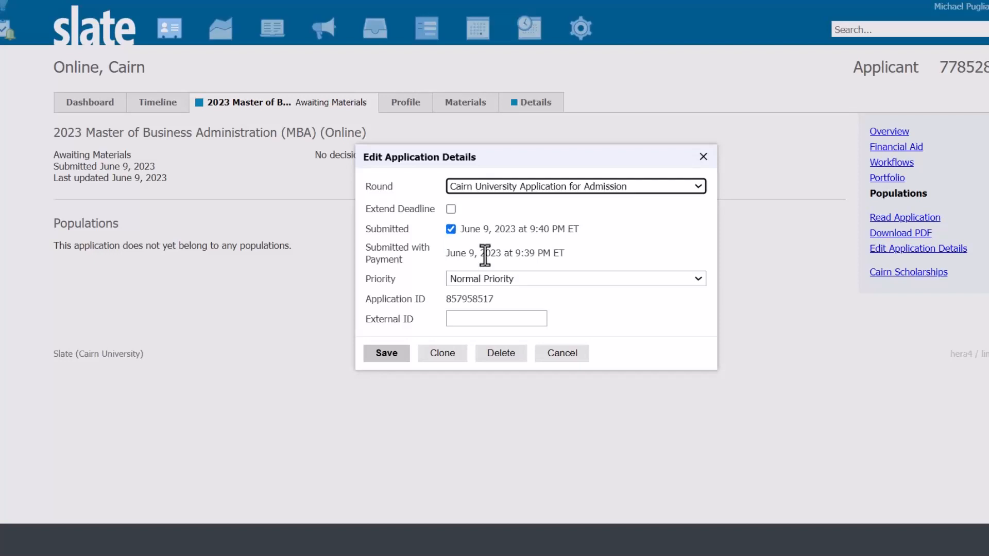
{"action": "left_click", "coordinate": [519, 283]}
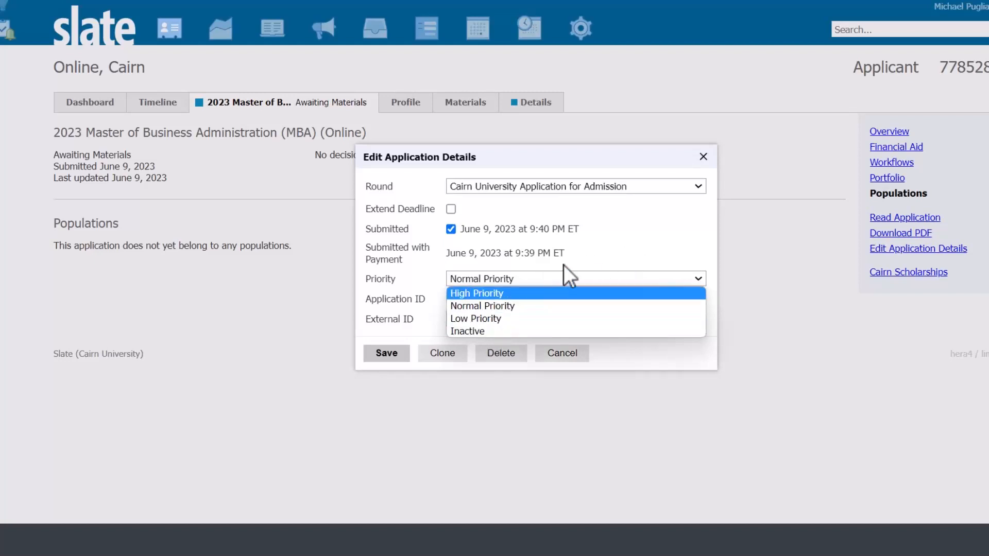
{"action": "left_click", "coordinate": [622, 240]}
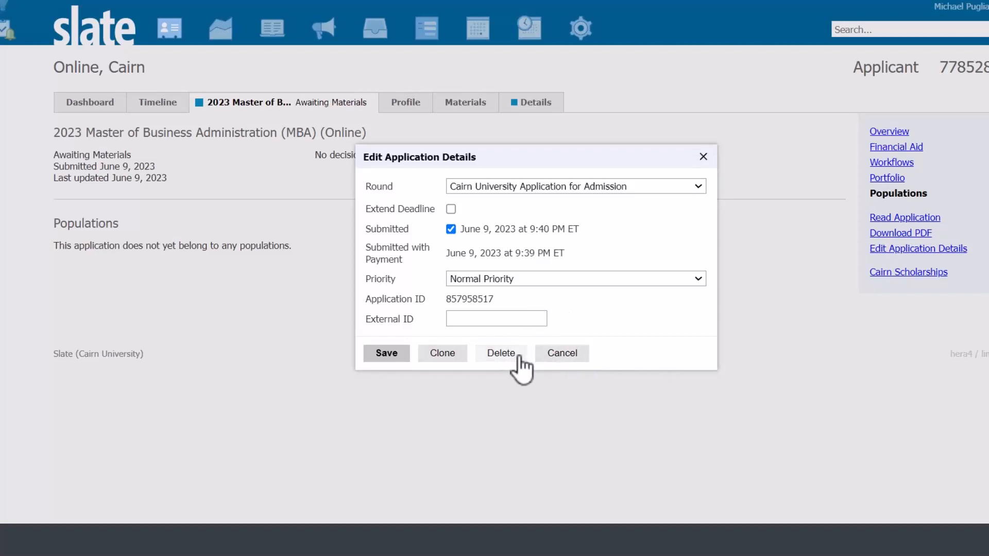
{"action": "left_click", "coordinate": [567, 362]}
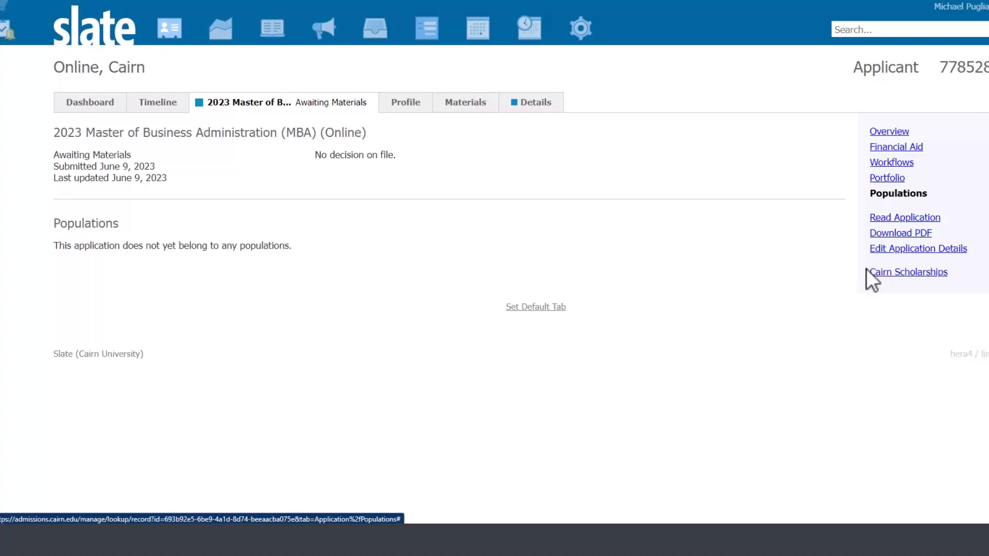
View the application's Cairn Scholarships section, glance at the record's timeline and dashboard, and come back to the application
{"action": "left_click", "coordinate": [895, 276]}
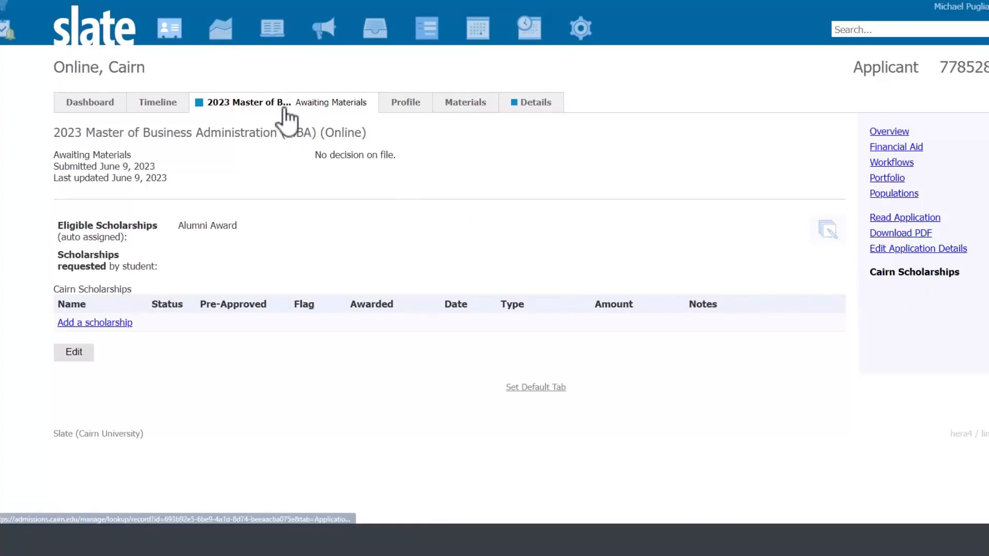
{"action": "left_click", "coordinate": [156, 108]}
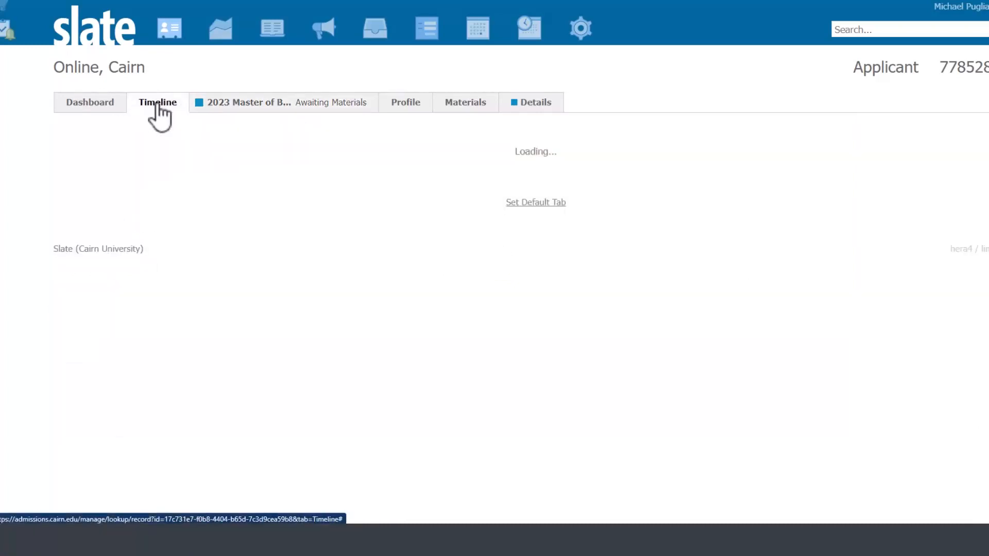
{"action": "left_click", "coordinate": [92, 107]}
{"action": "left_click", "coordinate": [227, 106]}
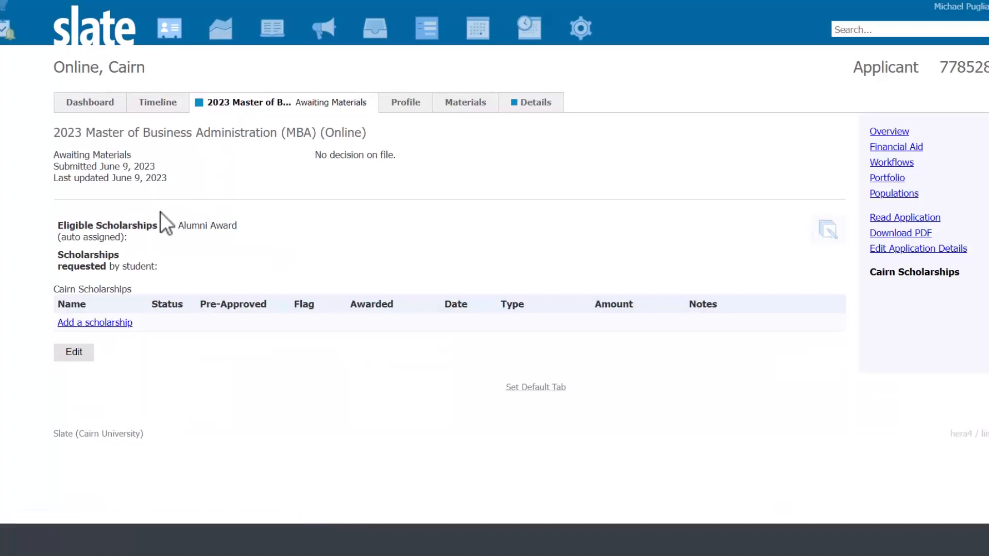
Return to the application's overview and look through its checklist, materials and activities again
{"action": "left_click", "coordinate": [889, 132]}
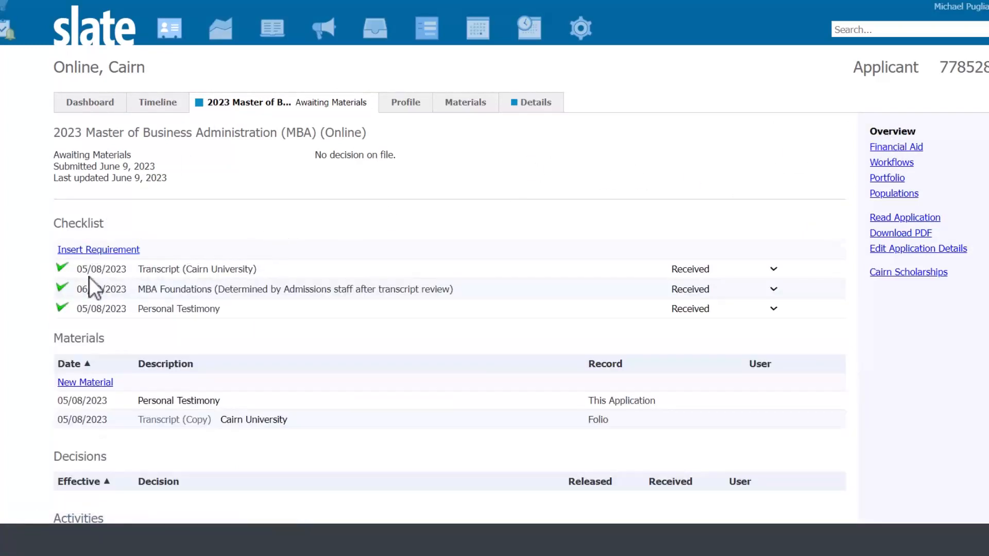
{"action": "scroll", "coordinate": [90, 280], "scroll_direction": "down", "scroll_amount": 5}
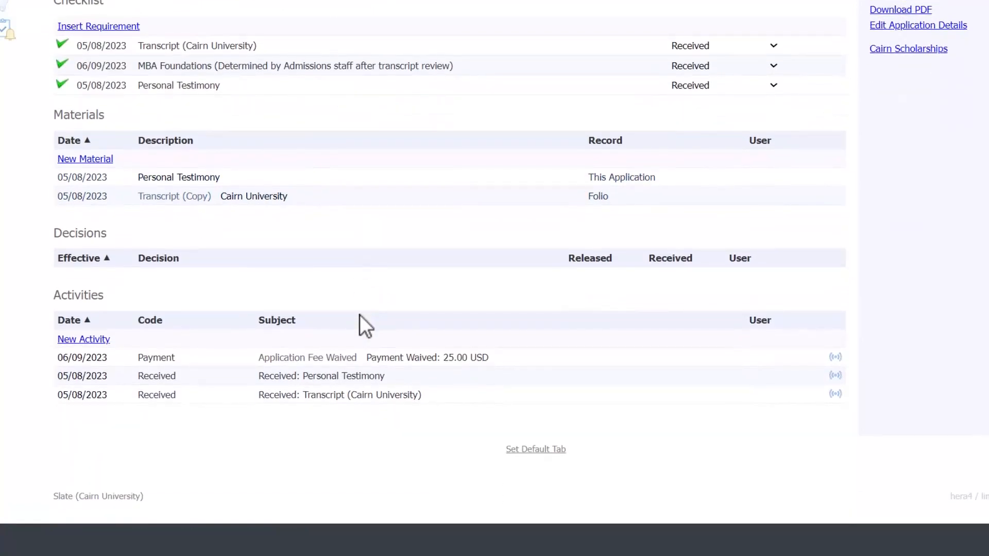
{"action": "scroll", "coordinate": [359, 314], "scroll_direction": "up", "scroll_amount": 5}
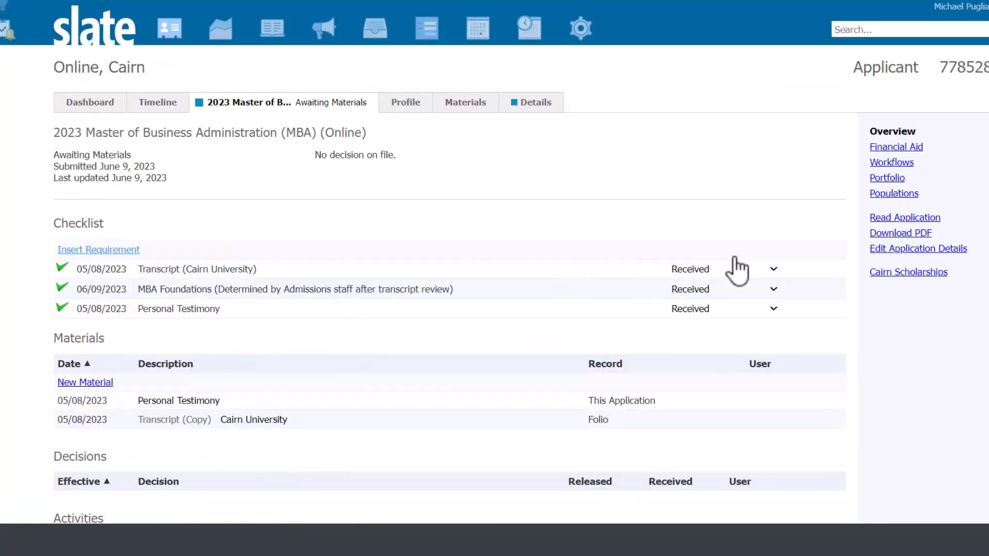
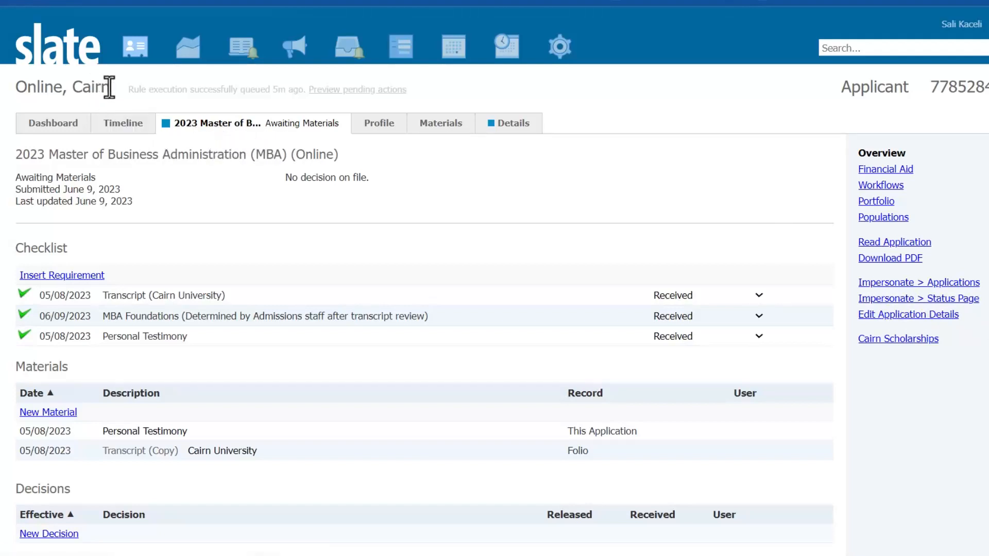
Impersonate the applicant's application and look through the answers in its Program of Study section
{"action": "left_click_drag", "start_coordinate": [109, 87], "coordinate": [17, 88]}
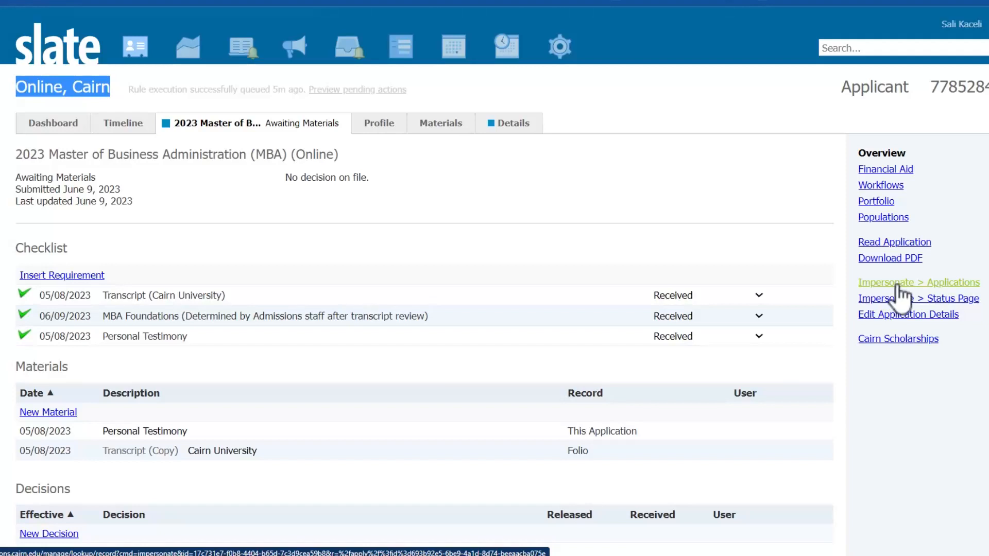
{"action": "left_click", "coordinate": [899, 287]}
{"action": "left_click", "coordinate": [393, 394]}
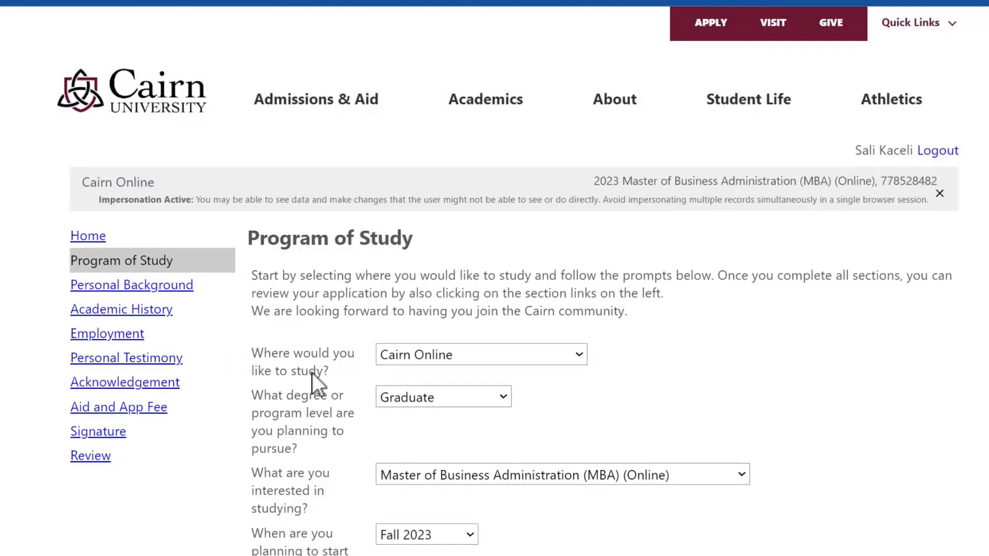
{"action": "scroll", "coordinate": [312, 381], "scroll_direction": "down", "scroll_amount": 5}
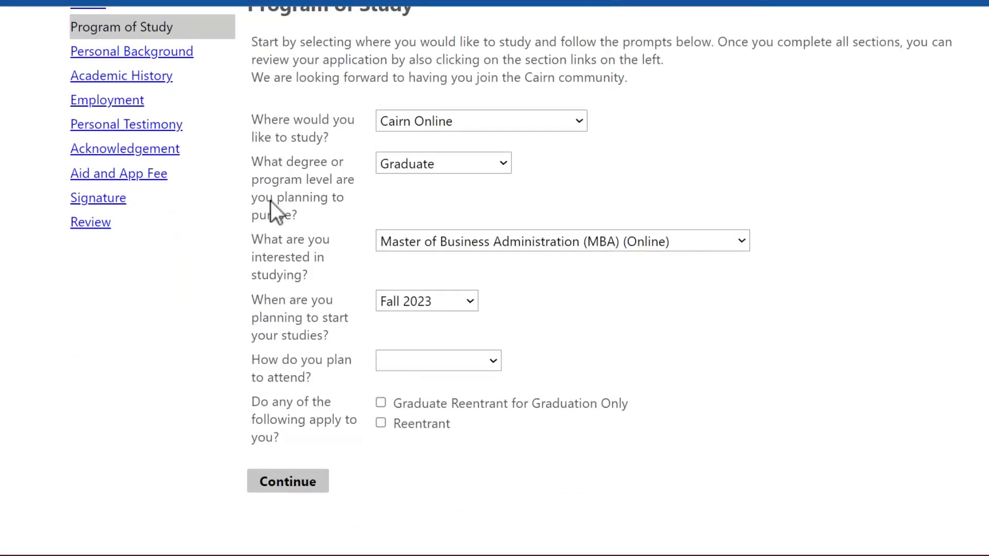
{"action": "scroll", "coordinate": [255, 315], "scroll_direction": "up", "scroll_amount": 3}
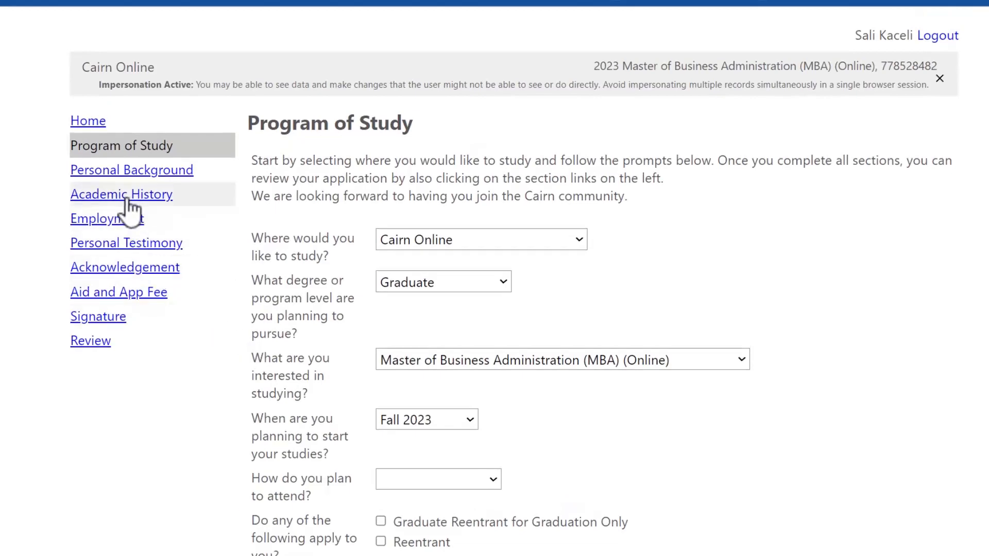
Review the Personal Background section of the impersonated application, including its name, address and email fields, and open Academic History
{"action": "left_click", "coordinate": [133, 182]}
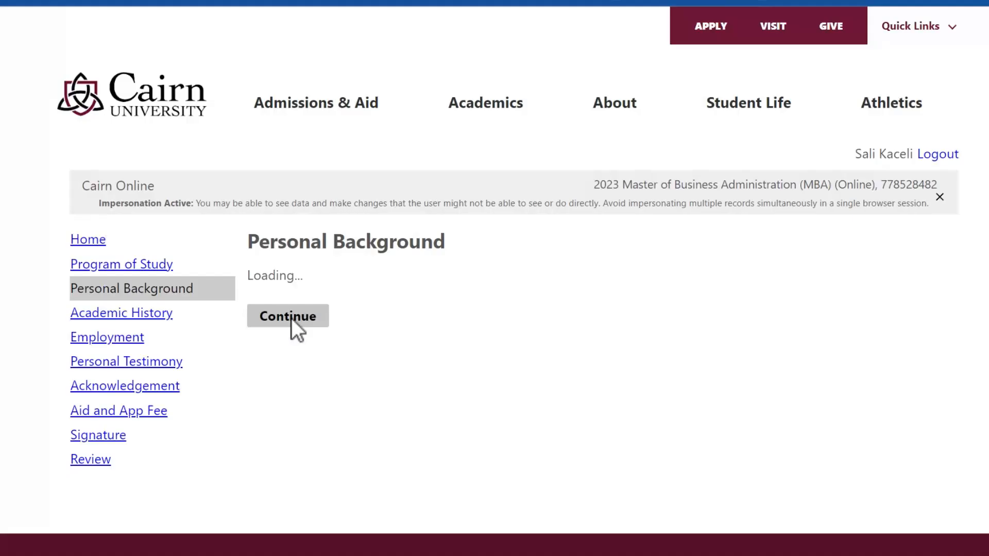
{"action": "scroll", "coordinate": [581, 404], "scroll_direction": "down", "scroll_amount": 7}
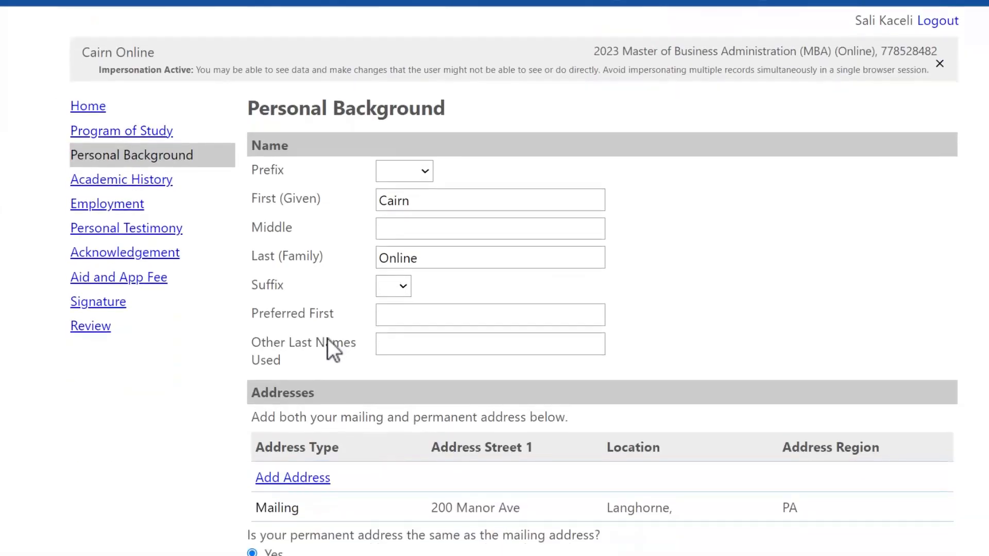
{"action": "scroll", "coordinate": [274, 333], "scroll_direction": "down", "scroll_amount": 2}
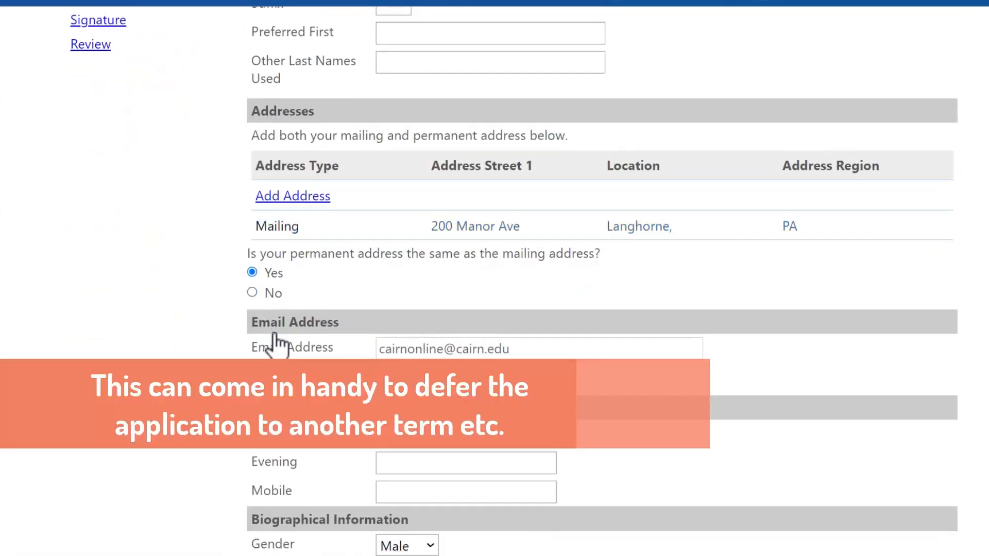
{"action": "scroll", "coordinate": [274, 334], "scroll_direction": "down", "scroll_amount": 4}
{"action": "scroll", "coordinate": [274, 334], "scroll_direction": "down", "scroll_amount": 2}
{"action": "scroll", "coordinate": [274, 333], "scroll_direction": "up", "scroll_amount": 9}
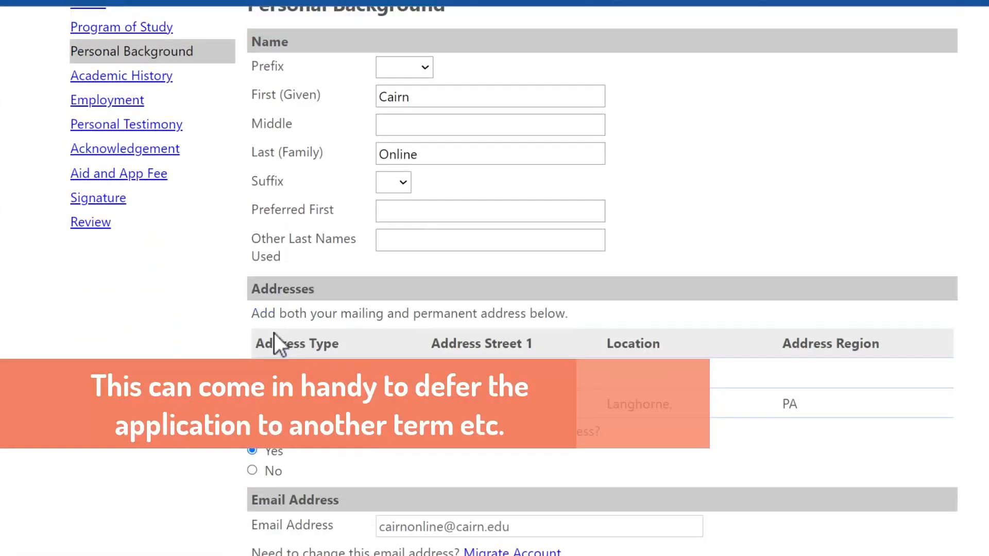
{"action": "left_click", "coordinate": [146, 79]}
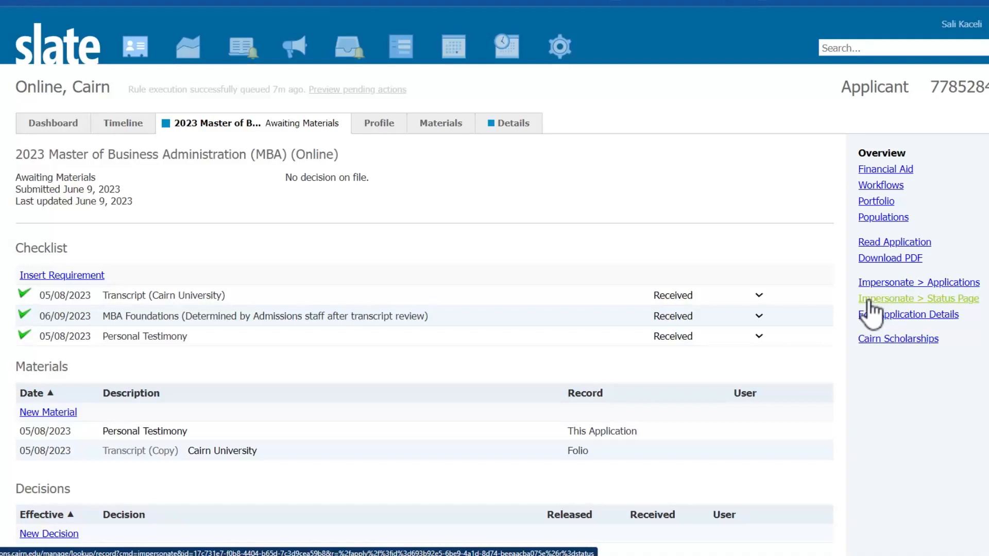
Impersonate the applicant's status page, review its application checklist, and look through the document types offered for upload
{"action": "left_click", "coordinate": [870, 307]}
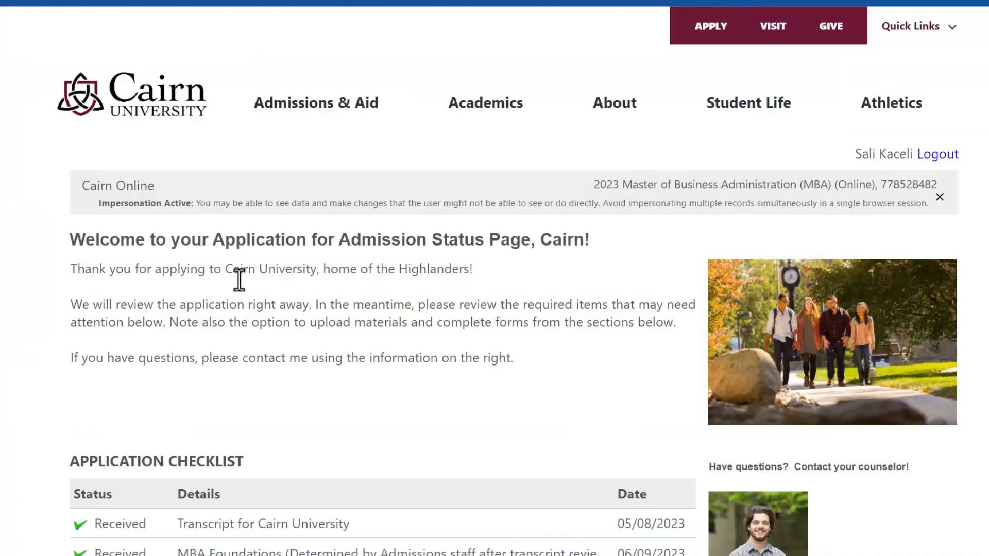
{"action": "left_click_drag", "start_coordinate": [138, 191], "coordinate": [82, 185]}
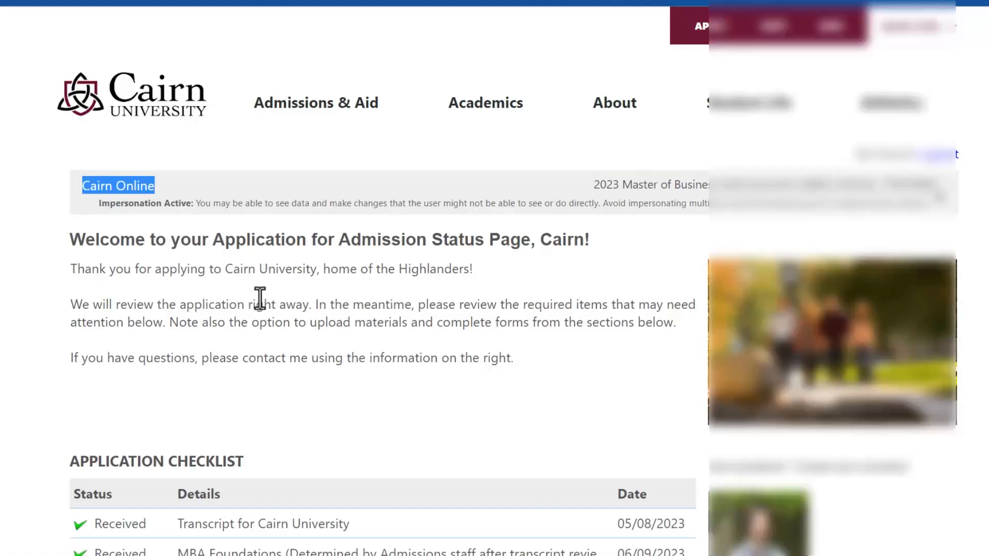
{"action": "scroll", "coordinate": [276, 358], "scroll_direction": "down", "scroll_amount": 4}
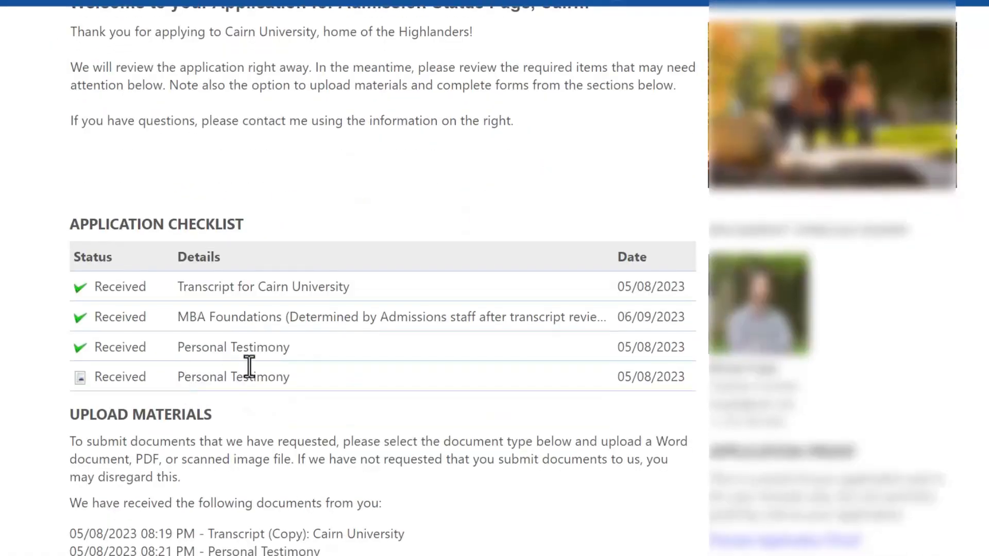
{"action": "scroll", "coordinate": [309, 338], "scroll_direction": "down", "scroll_amount": 2}
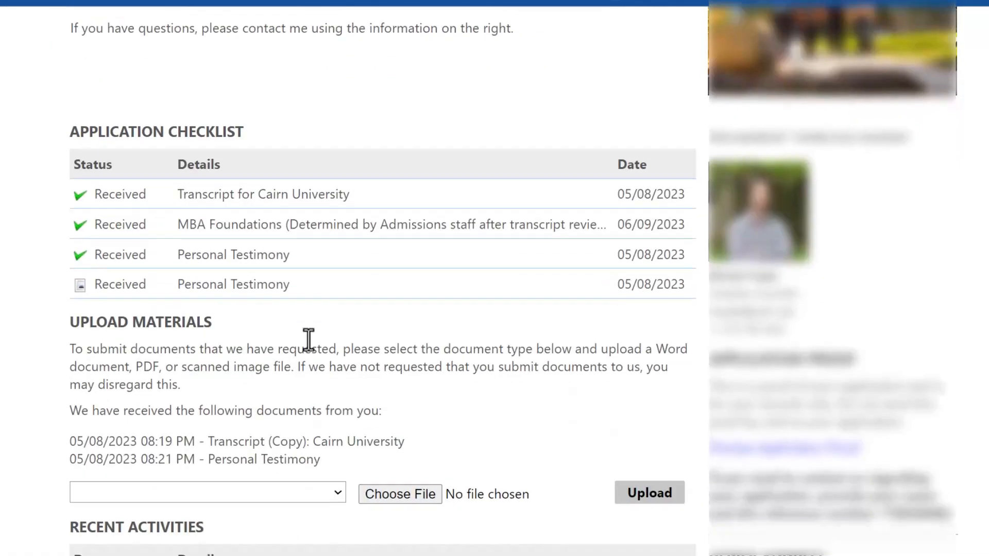
{"action": "scroll", "coordinate": [274, 308], "scroll_direction": "down", "scroll_amount": 2}
{"action": "left_click", "coordinate": [240, 344]}
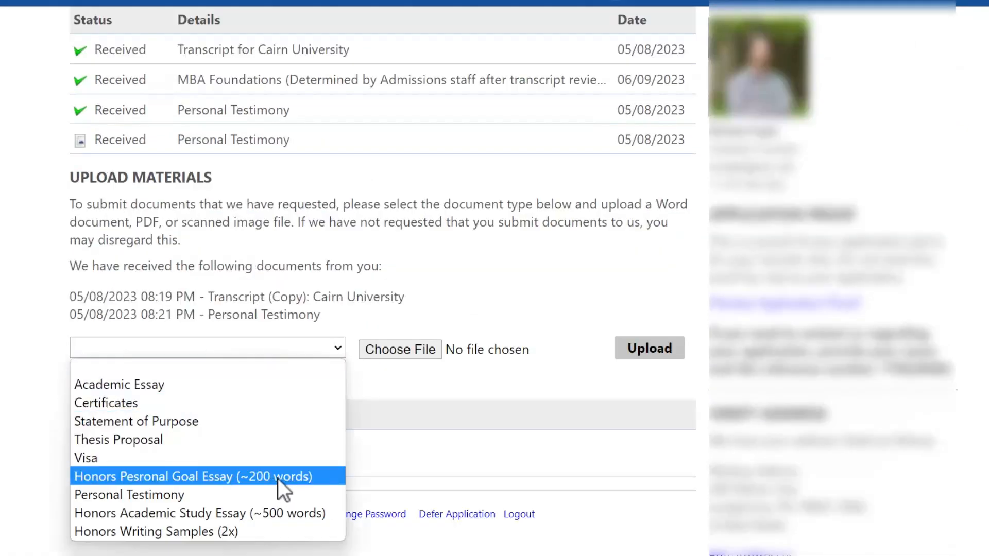
{"action": "left_click", "coordinate": [462, 296]}
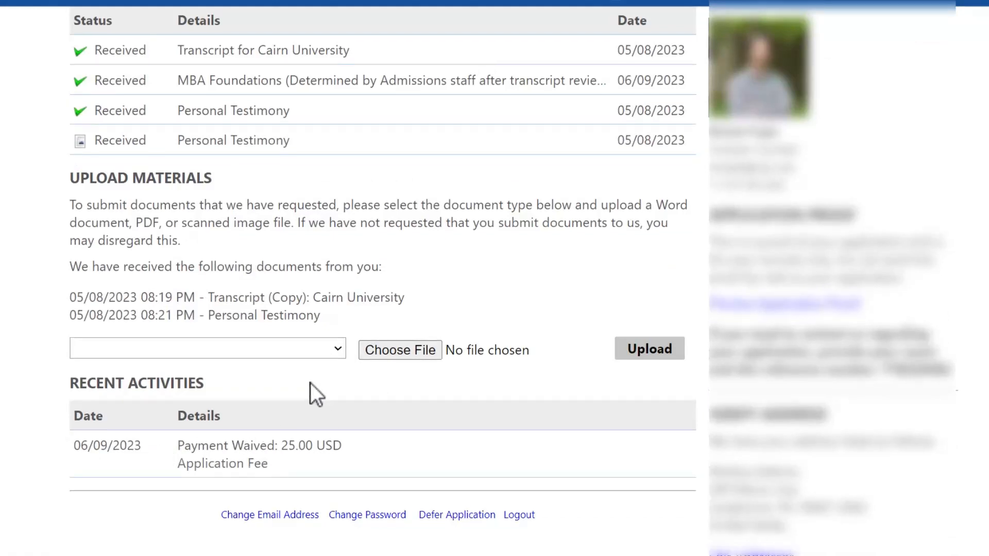
Read through the status page again down to its account links, try the Change Password option, and return to the application record
{"action": "scroll", "coordinate": [288, 360], "scroll_direction": "up", "scroll_amount": 2}
{"action": "scroll", "coordinate": [314, 340], "scroll_direction": "up", "scroll_amount": 3}
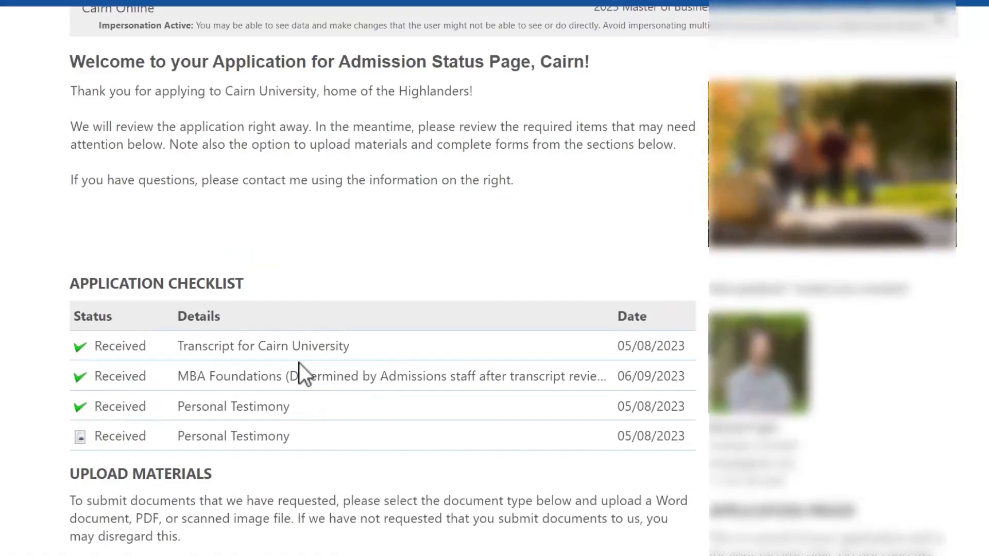
{"action": "scroll", "coordinate": [607, 333], "scroll_direction": "down", "scroll_amount": 6}
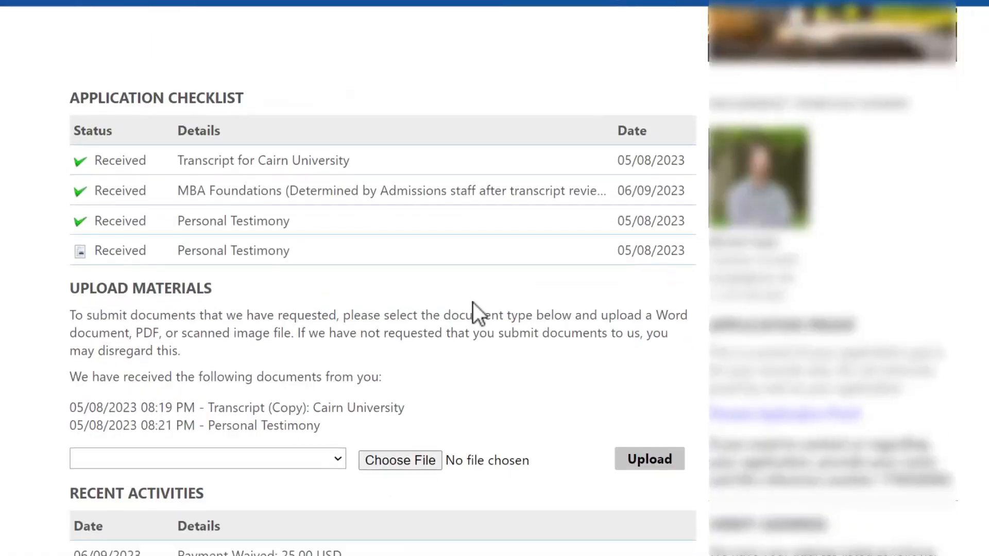
{"action": "scroll", "coordinate": [406, 337], "scroll_direction": "down", "scroll_amount": 2}
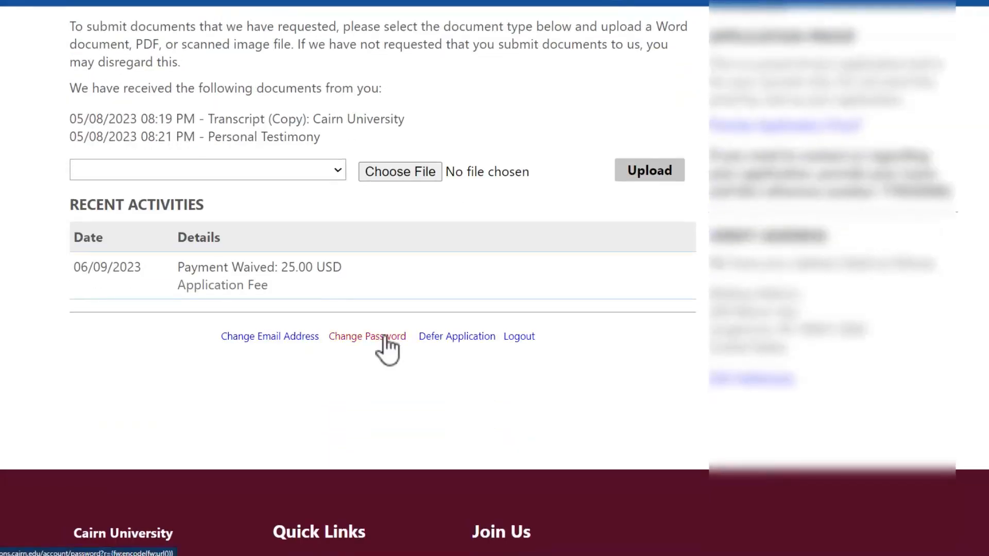
{"action": "left_click", "coordinate": [384, 340]}
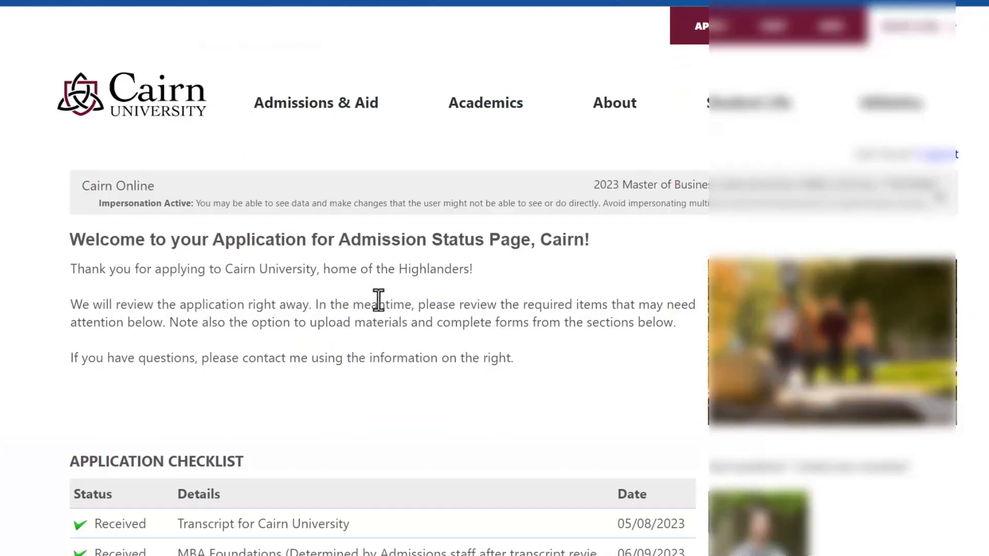
{"action": "key", "text": "alt+Left"}
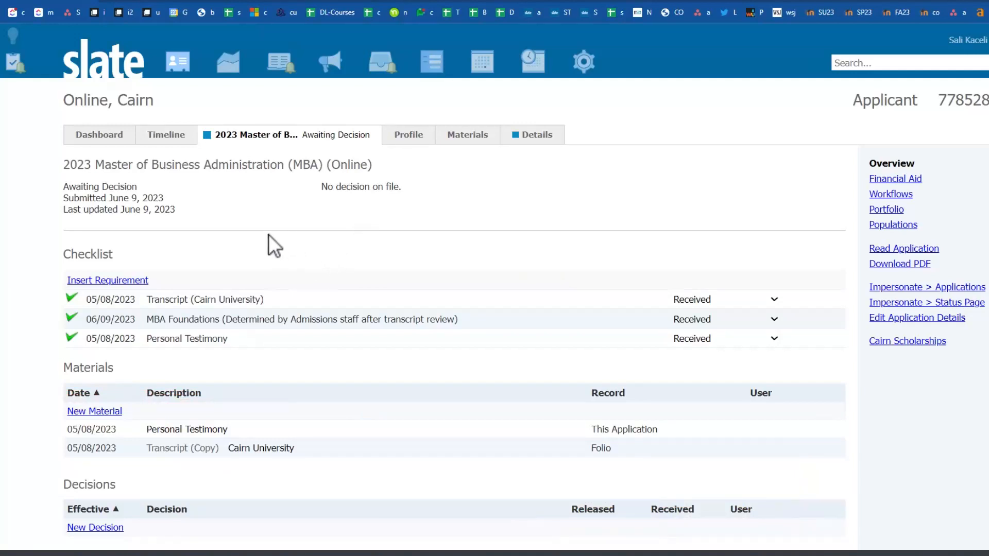
Look over the application's checklist, materials and decisions, and the status options available for the Cairn University transcript
{"action": "scroll", "coordinate": [77, 288], "scroll_direction": "down", "scroll_amount": 1}
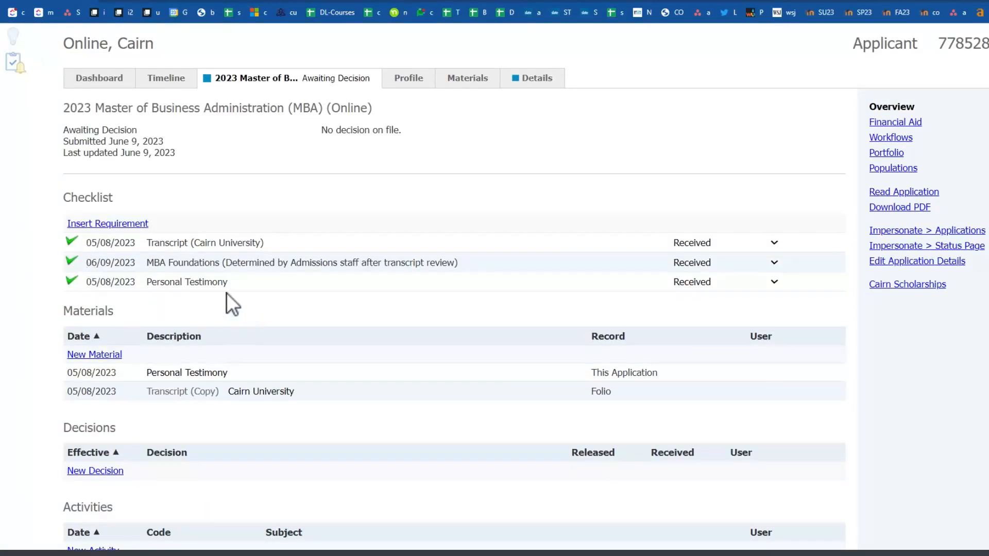
{"action": "left_click", "coordinate": [774, 243]}
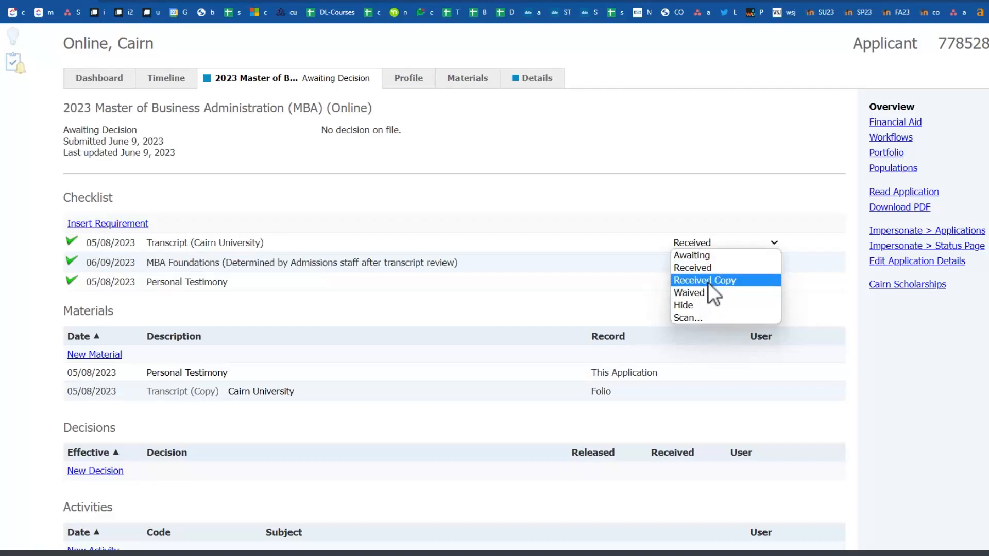
{"action": "left_click", "coordinate": [737, 194]}
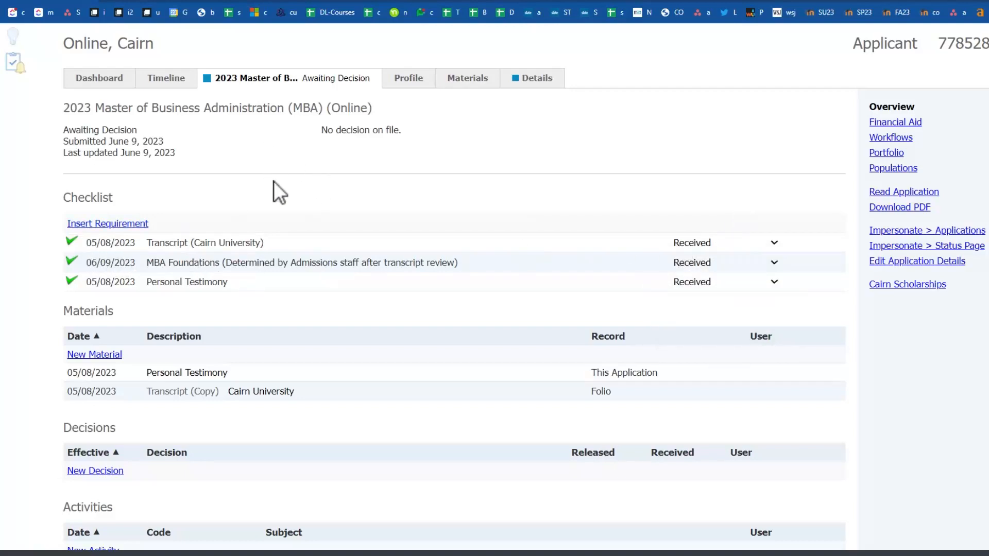
{"action": "scroll", "coordinate": [273, 181], "scroll_direction": "up", "scroll_amount": 2}
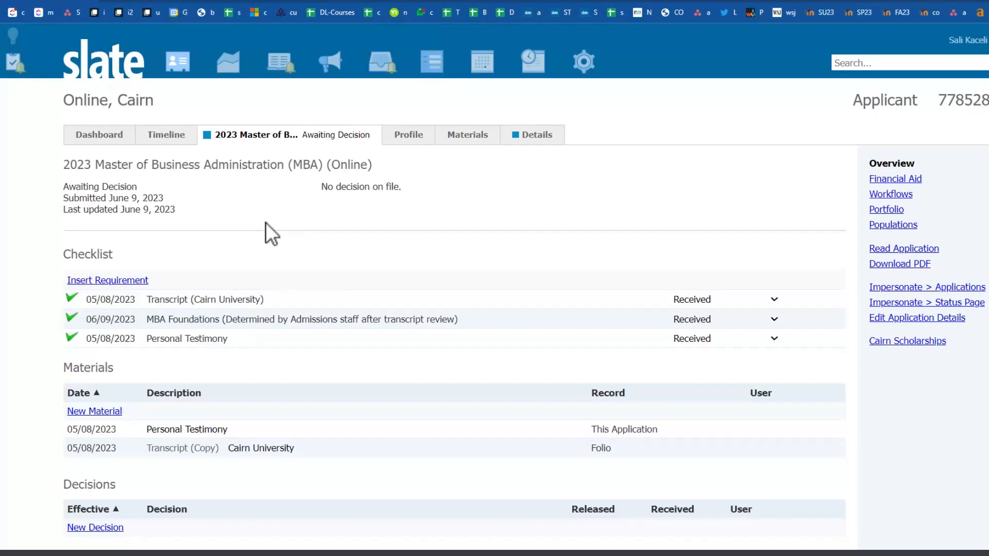
Read the application in the Reader under the Cairn Application Review workflow, view its Personal Testimony, and leave the Reader
{"action": "left_click", "coordinate": [891, 249]}
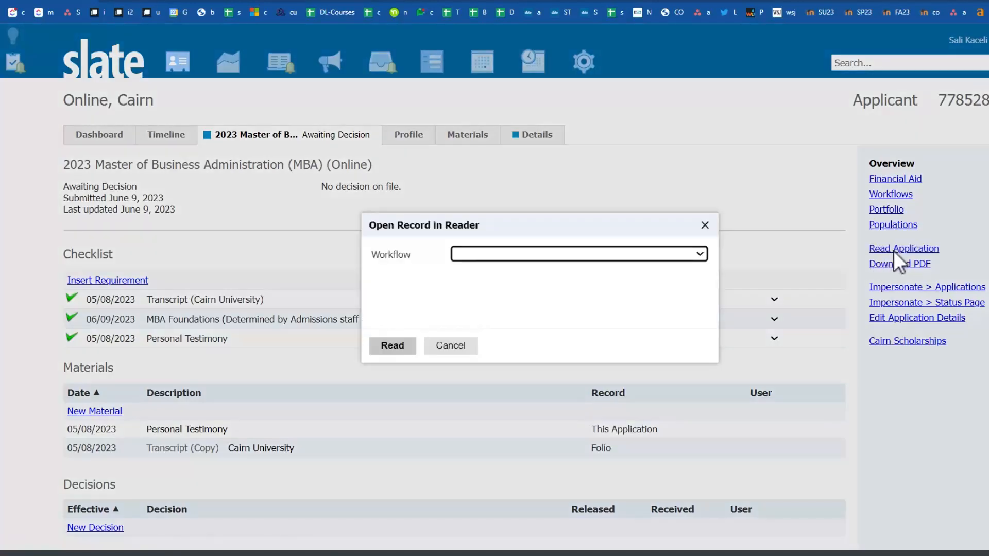
{"action": "left_click", "coordinate": [600, 255]}
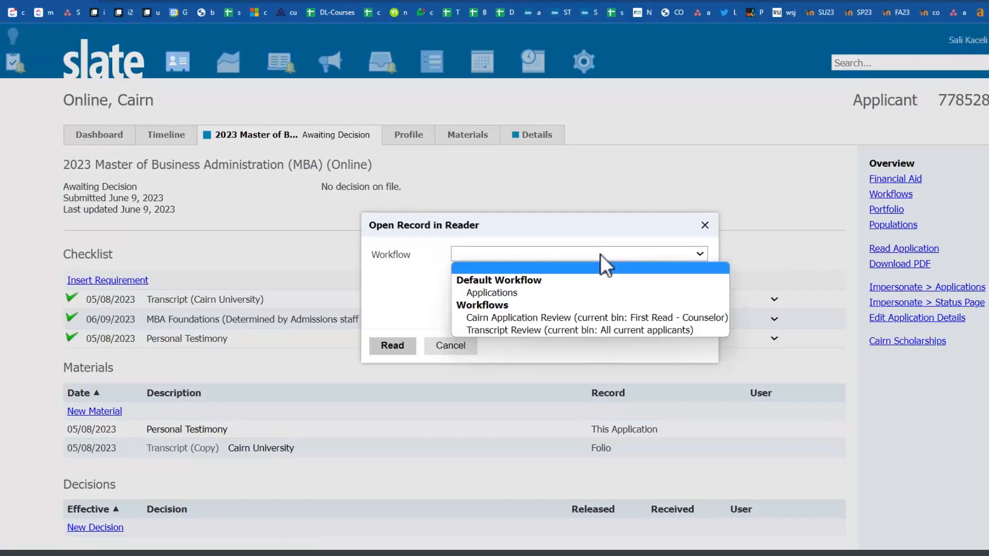
{"action": "left_click", "coordinate": [493, 317]}
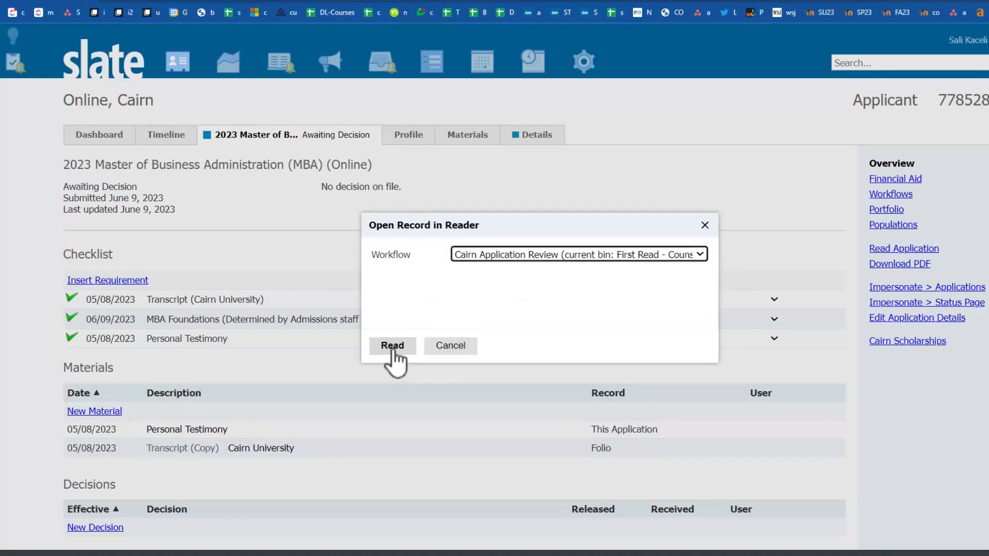
{"action": "left_click", "coordinate": [401, 346]}
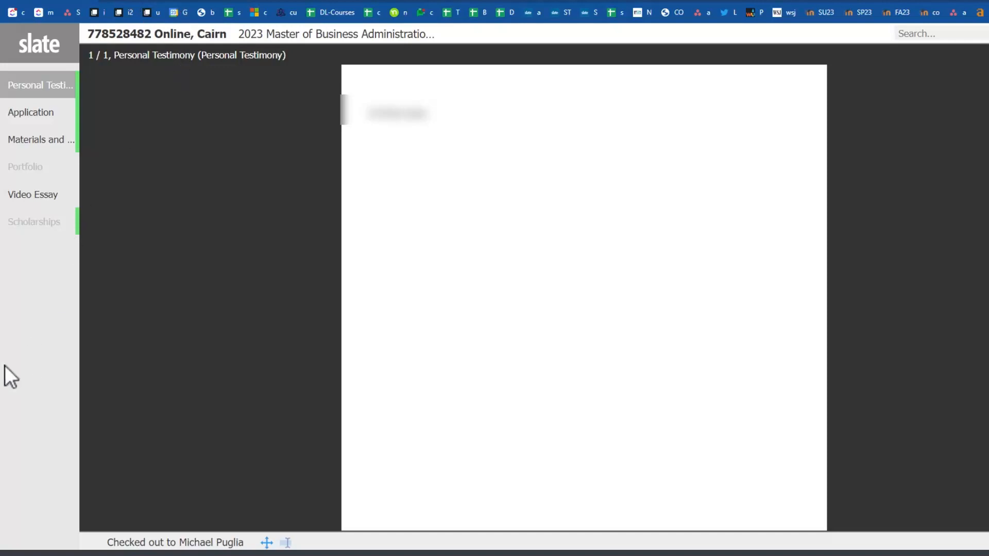
{"action": "key", "text": "alt+Left"}
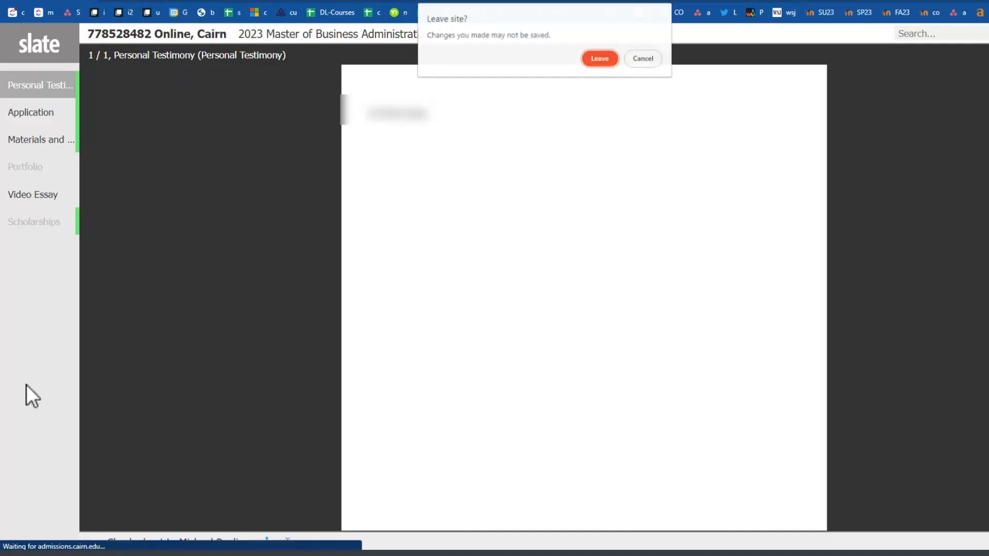
{"action": "left_click", "coordinate": [597, 58]}
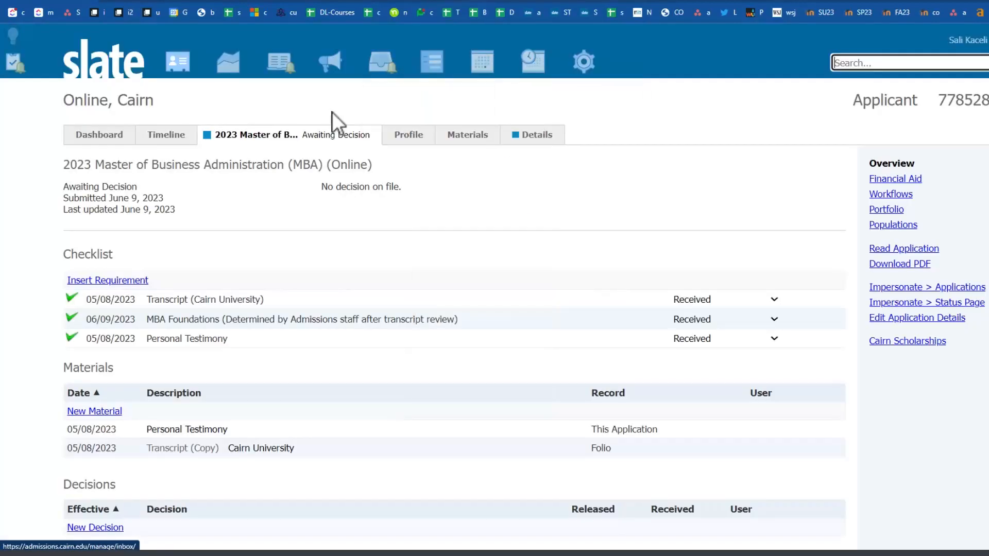
Open the Cairn Application Review workflow in Slate Reader and browse its graduate and undergraduate review bins
{"action": "mouse_move", "coordinate": [286, 70]}
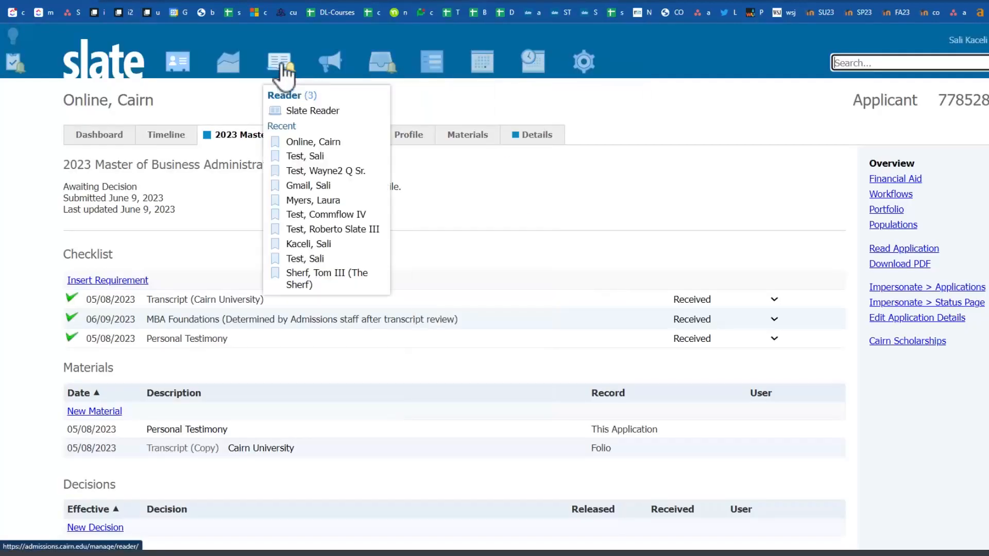
{"action": "left_click", "coordinate": [296, 114]}
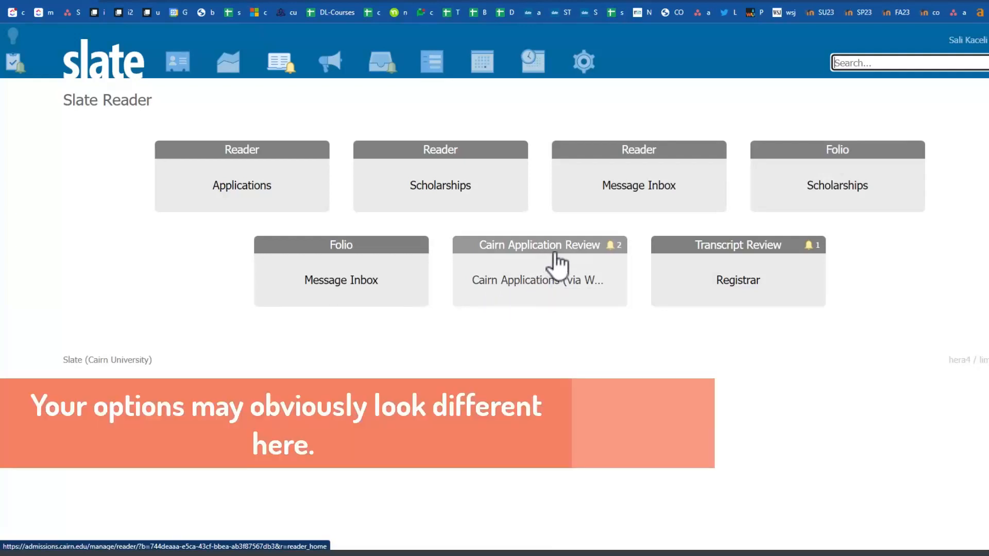
{"action": "left_click", "coordinate": [540, 289]}
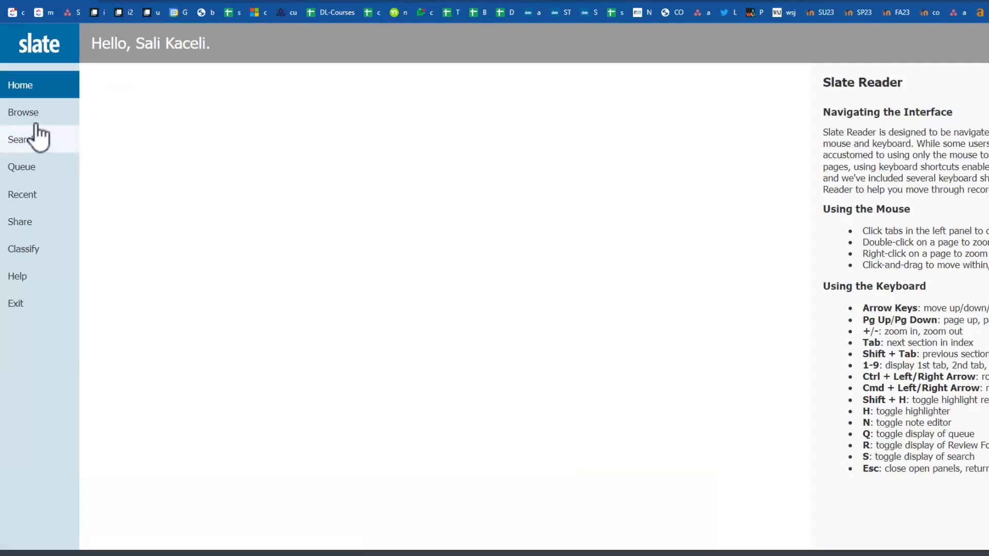
{"action": "left_click", "coordinate": [27, 122]}
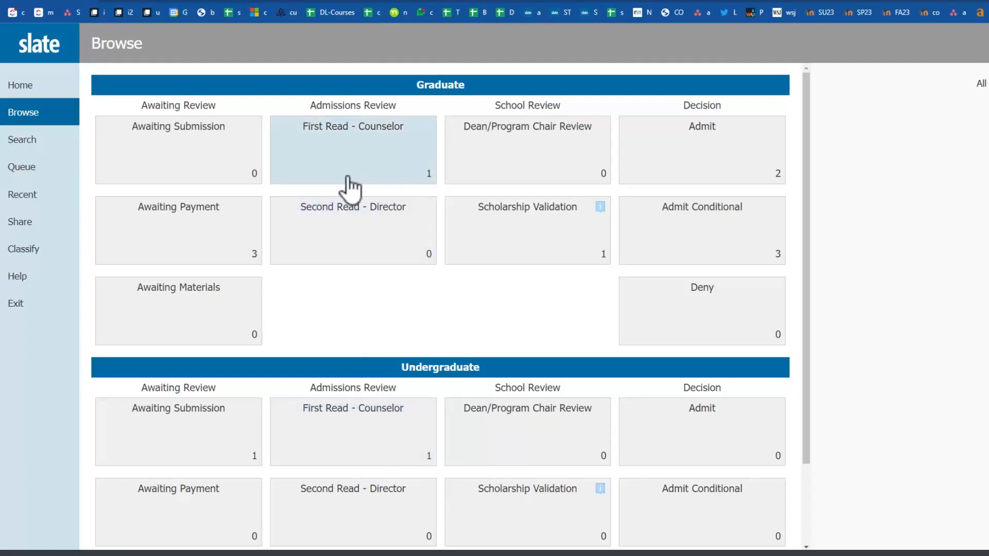
View the graduate First Read - Counselor bin, return to the bin overview, and look over the graduate and undergraduate bins
{"action": "left_click", "coordinate": [363, 186]}
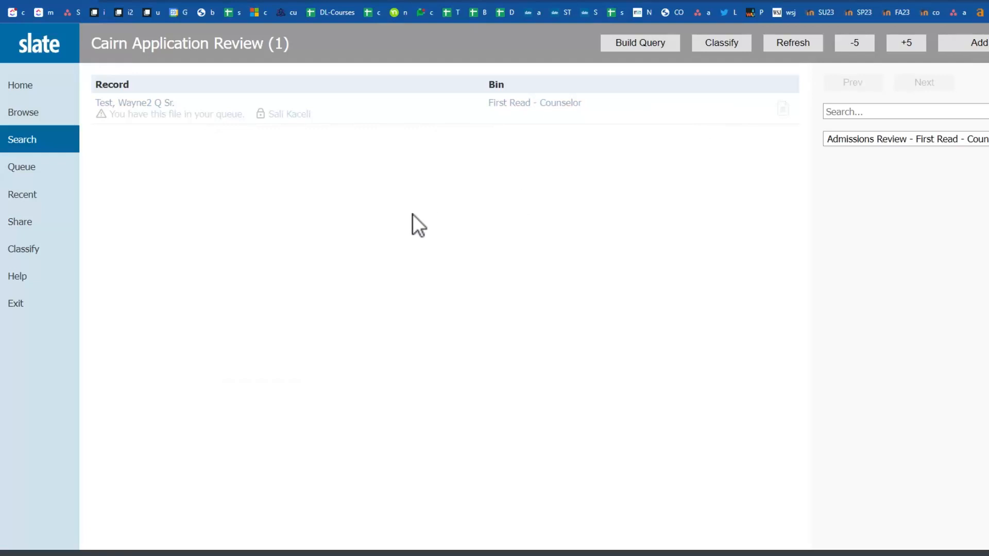
{"action": "key", "text": "alt+Left"}
{"action": "left_click", "coordinate": [605, 64]}
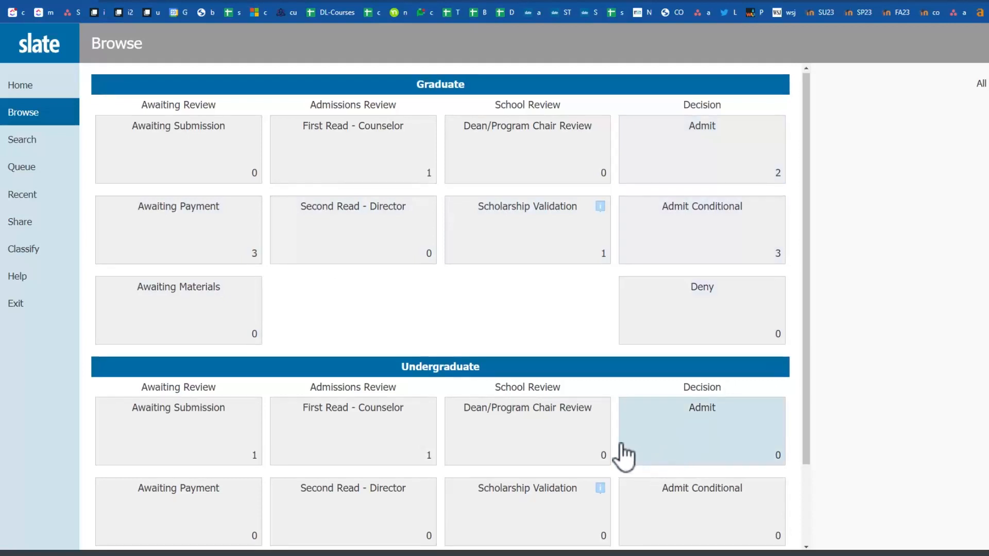
{"action": "scroll", "coordinate": [597, 445], "scroll_direction": "down", "scroll_amount": 1}
{"action": "scroll", "coordinate": [426, 420], "scroll_direction": "up", "scroll_amount": 1}
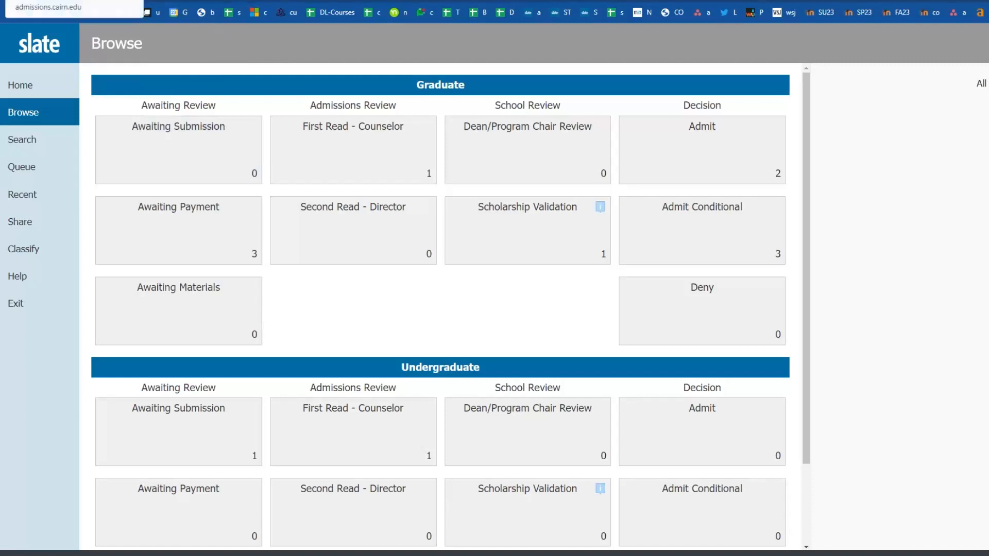
Leave the Reader and reopen the recent applicant's 2023 Master of Business Administration application
{"action": "left_click", "coordinate": [156, 175]}
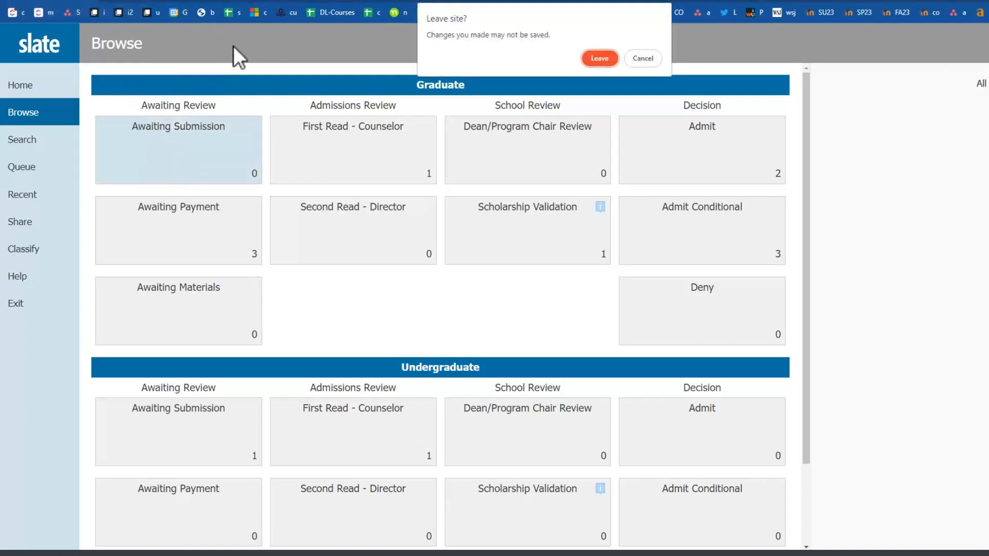
{"action": "left_click", "coordinate": [599, 58]}
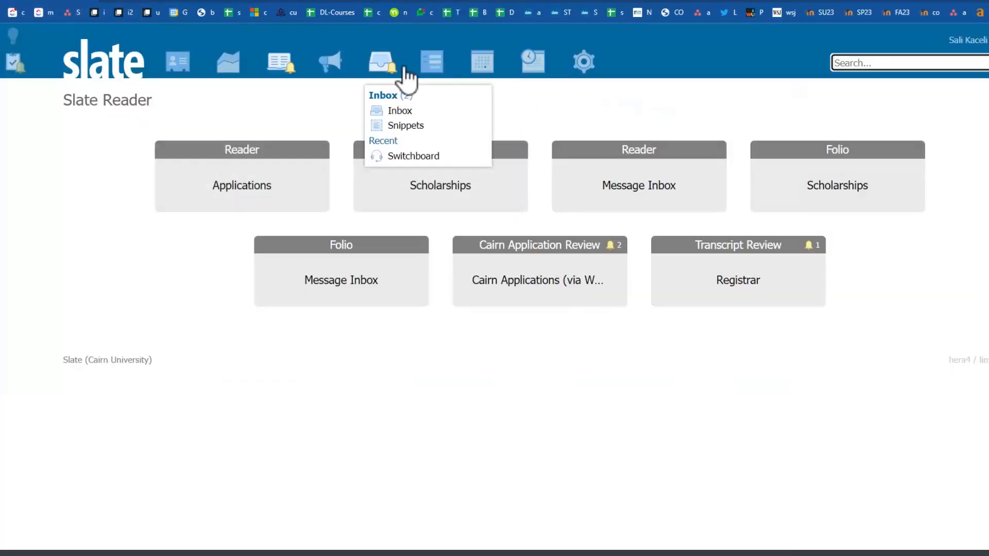
{"action": "mouse_move", "coordinate": [177, 74]}
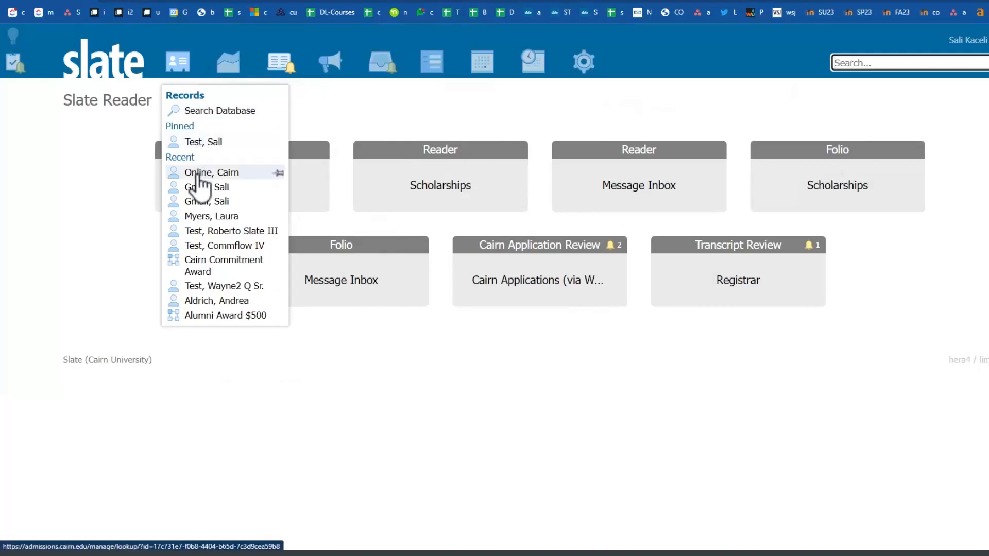
{"action": "left_click", "coordinate": [204, 176]}
{"action": "left_click", "coordinate": [278, 140]}
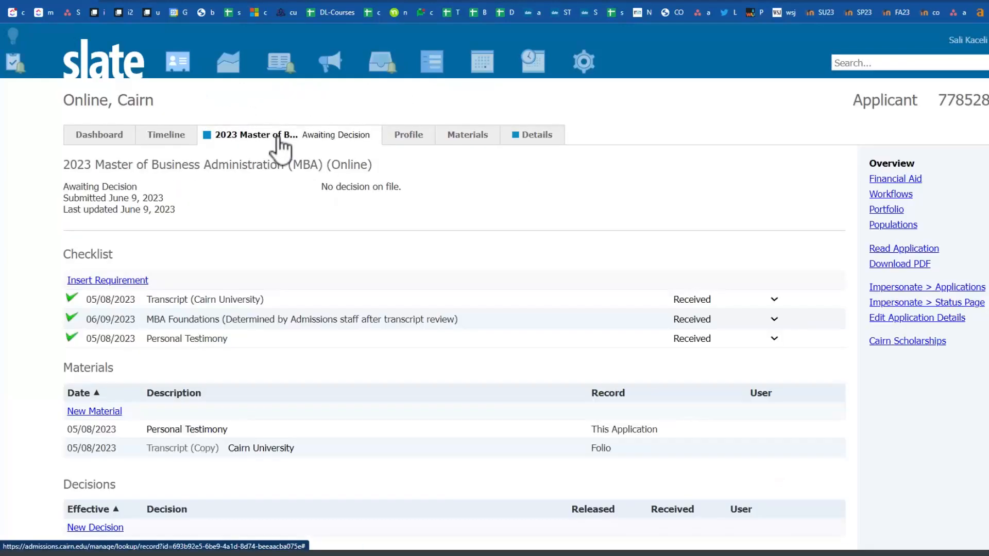
Read the application in the Reader using the suggested Cairn Application Review workflow
{"action": "left_click", "coordinate": [900, 252]}
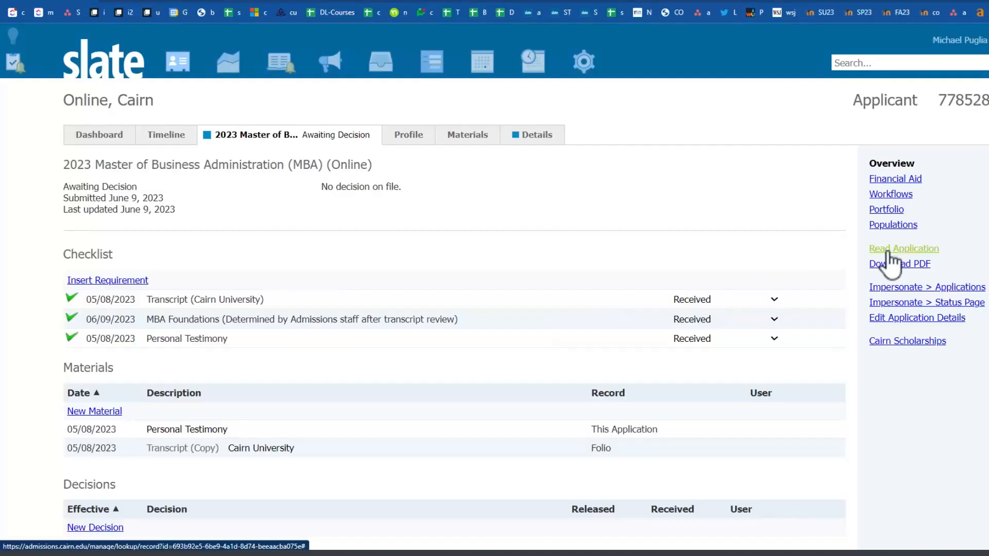
{"action": "left_click", "coordinate": [887, 252]}
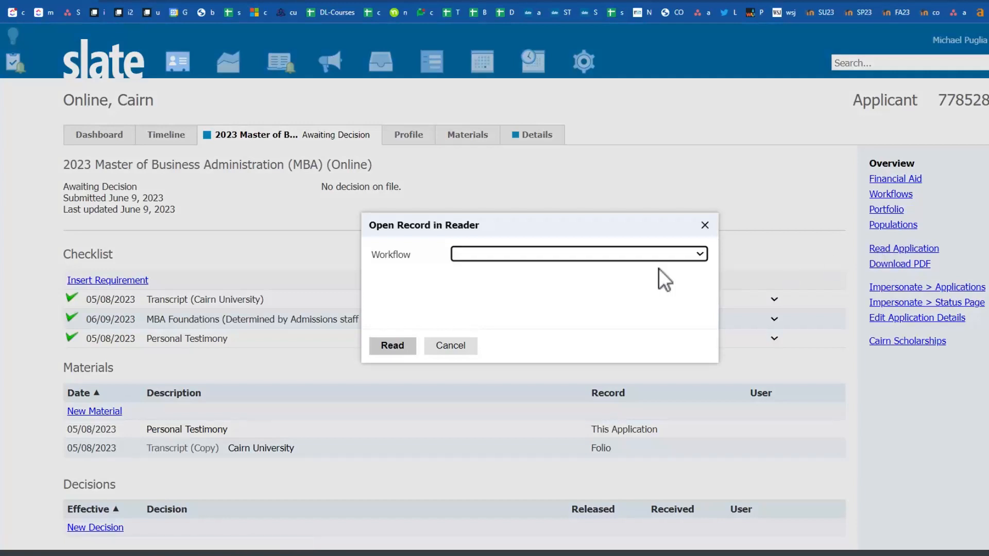
{"action": "left_click", "coordinate": [601, 256]}
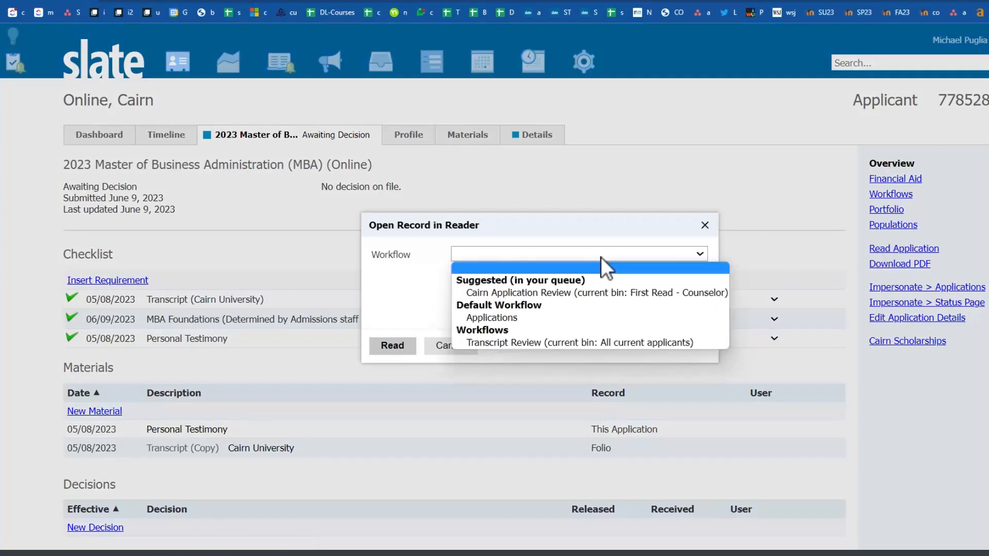
{"action": "left_click", "coordinate": [503, 294]}
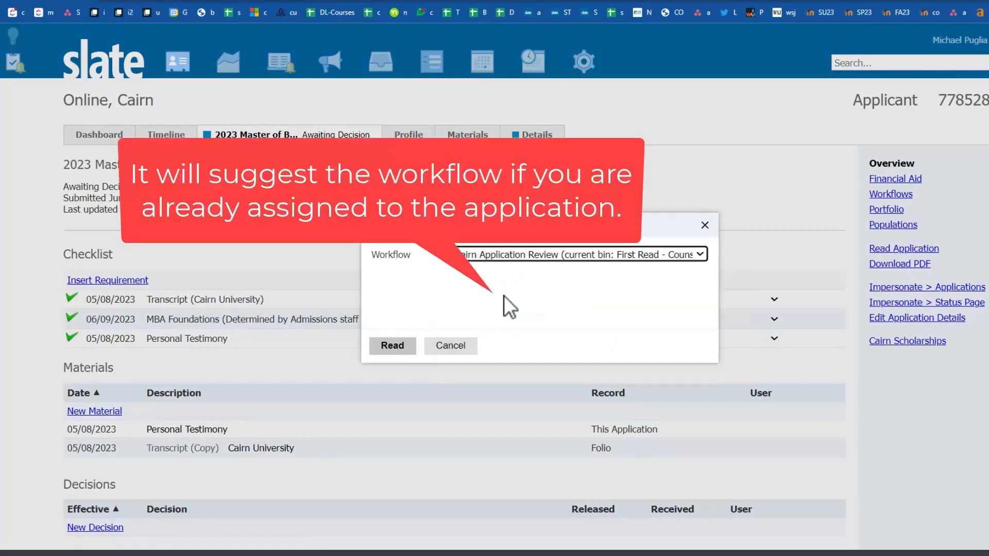
{"action": "left_click", "coordinate": [503, 256]}
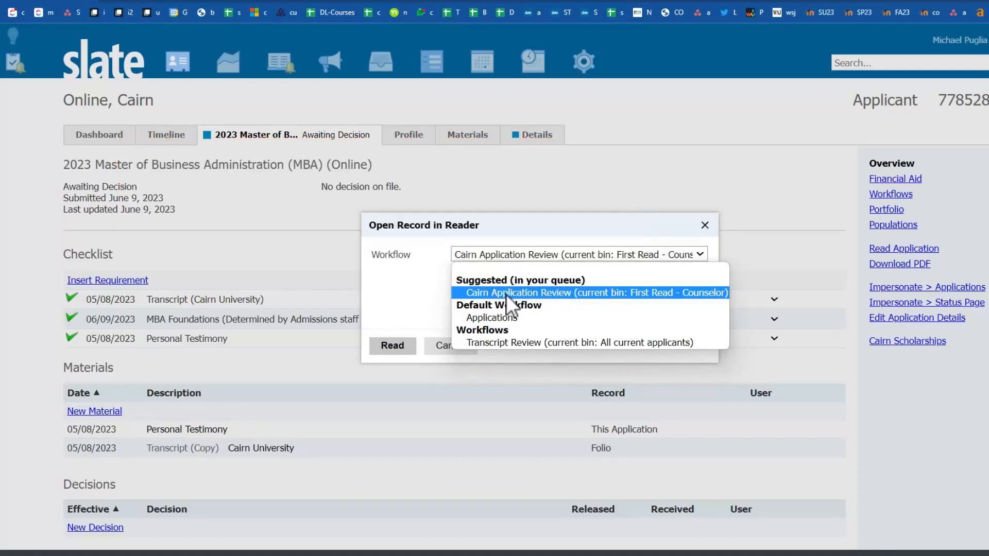
{"action": "left_click", "coordinate": [505, 295]}
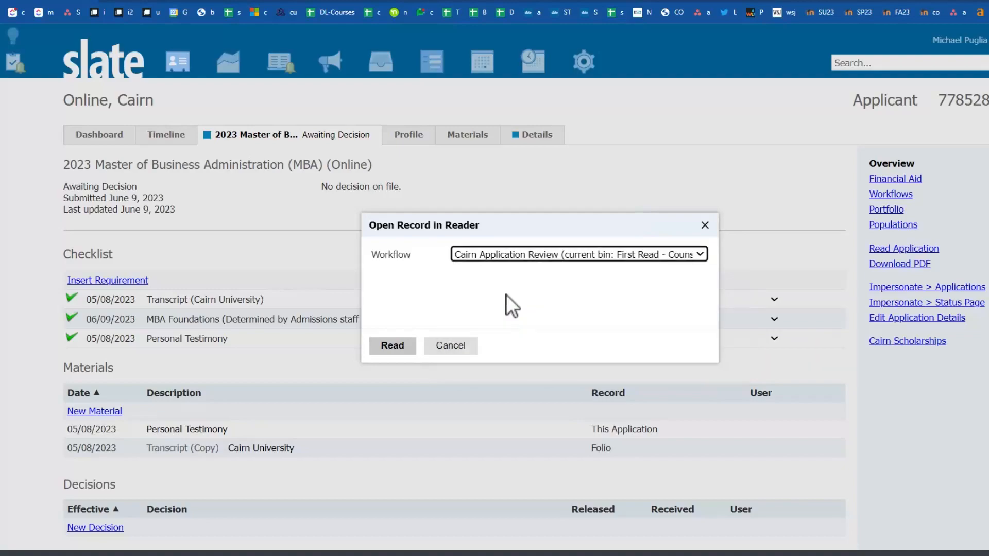
{"action": "left_click", "coordinate": [387, 348]}
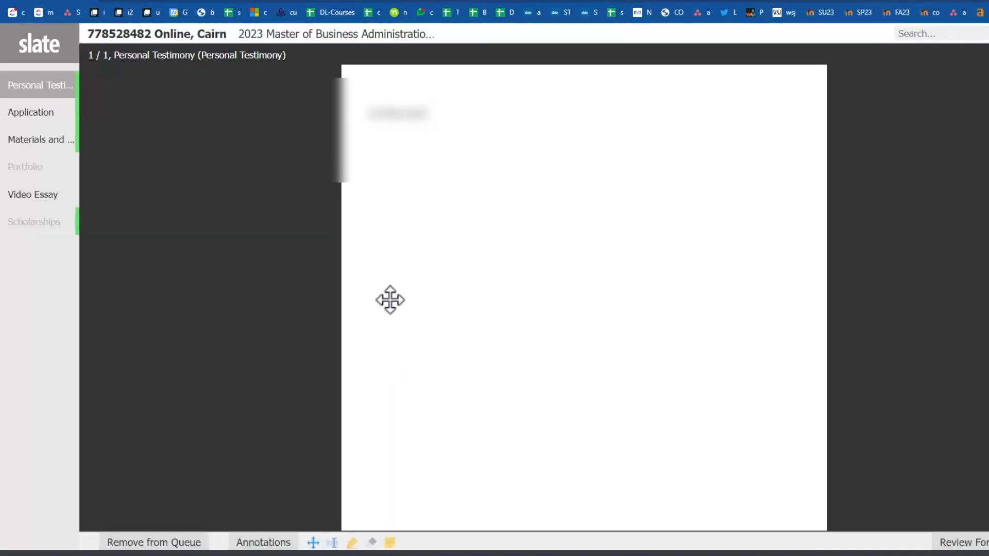
Highlight the text on the Personal Testimony page and place a sticky note below it
{"action": "left_click", "coordinate": [275, 544]}
{"action": "left_click", "coordinate": [360, 304]}
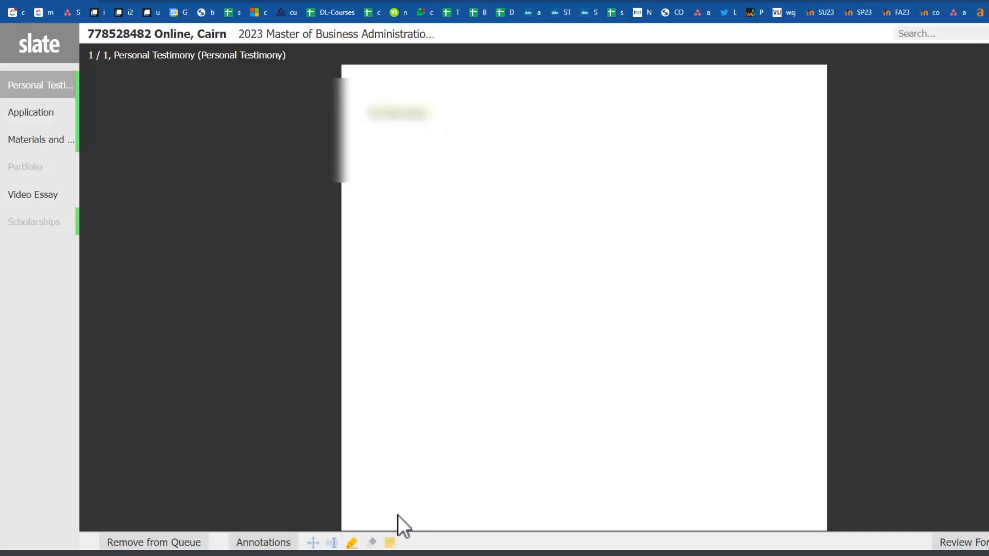
{"action": "left_click_drag", "start_coordinate": [469, 166], "coordinate": [715, 259]}
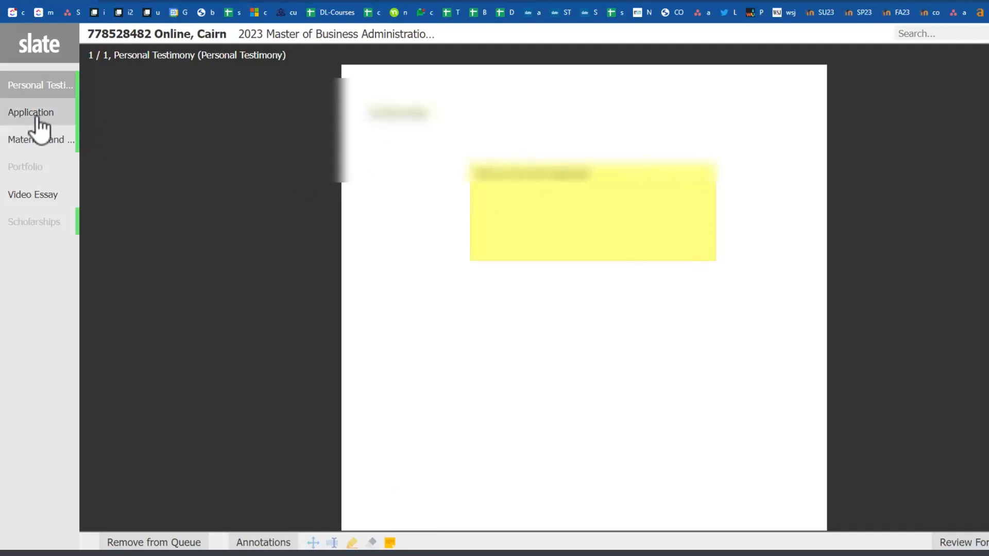
Page through the Personal Testimony, Application and Video Essay sections, and return to the Application pages
{"action": "left_click", "coordinate": [35, 87]}
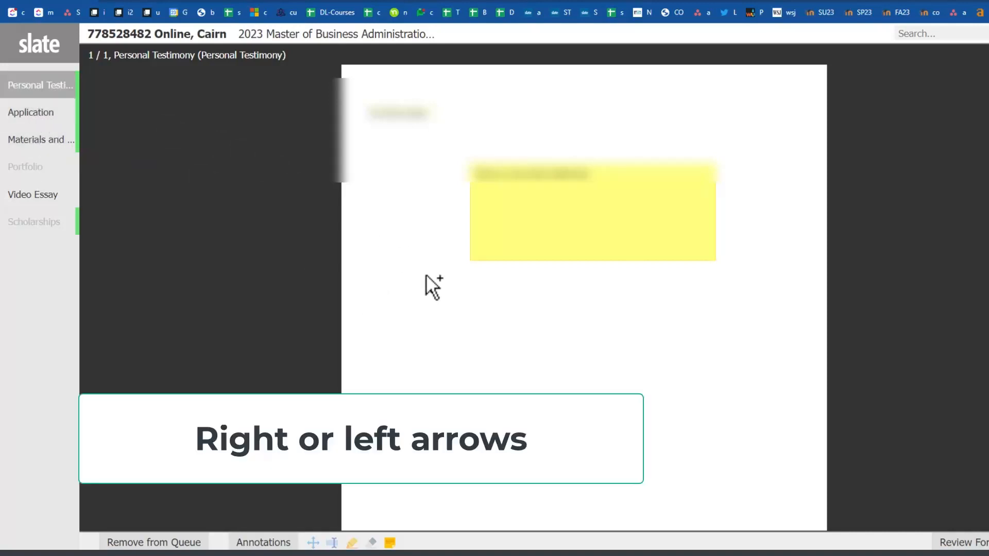
{"action": "key", "text": "Right"}
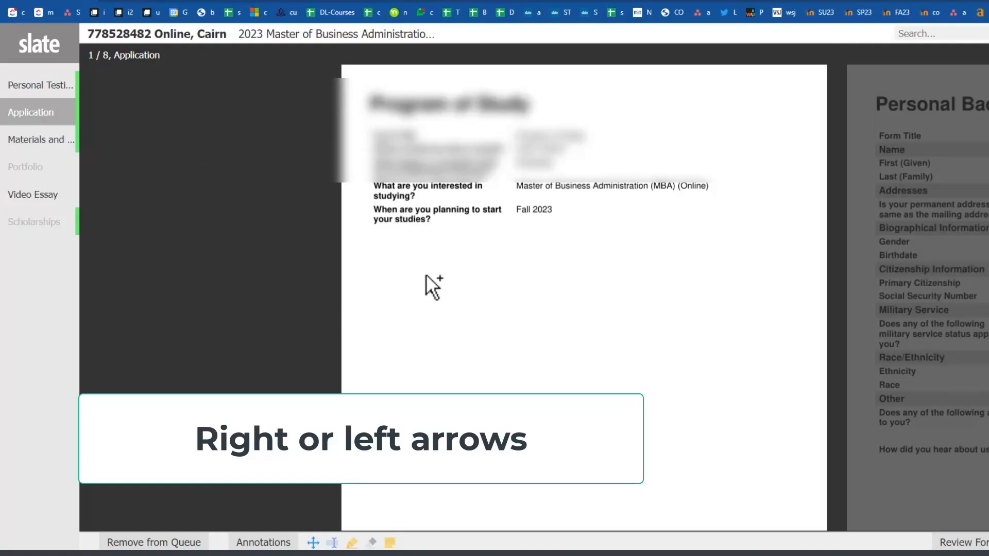
{"action": "key", "text": "Right"}
{"action": "key", "text": "Right"}
{"action": "key", "text": "Right"}
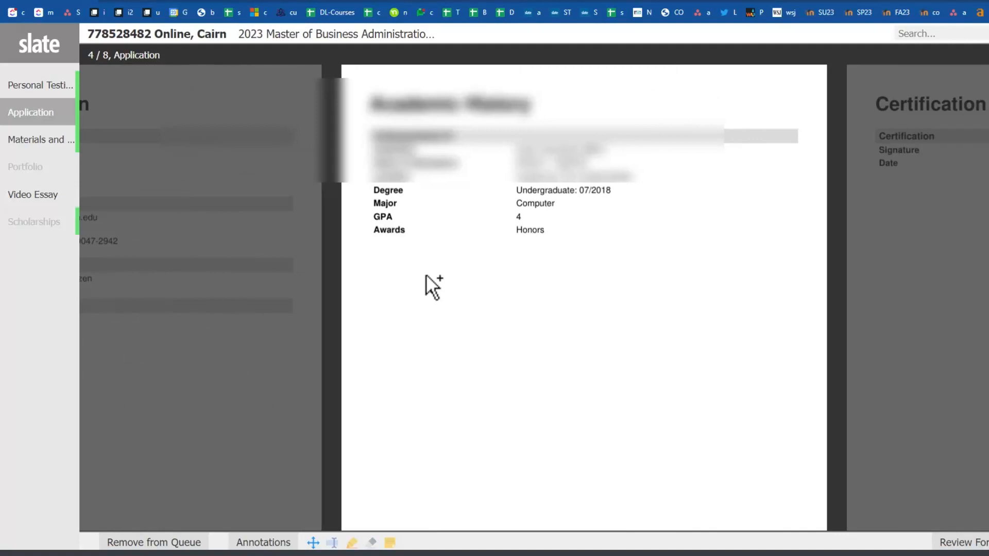
{"action": "key", "text": "Right"}
{"action": "key", "text": "Right"}
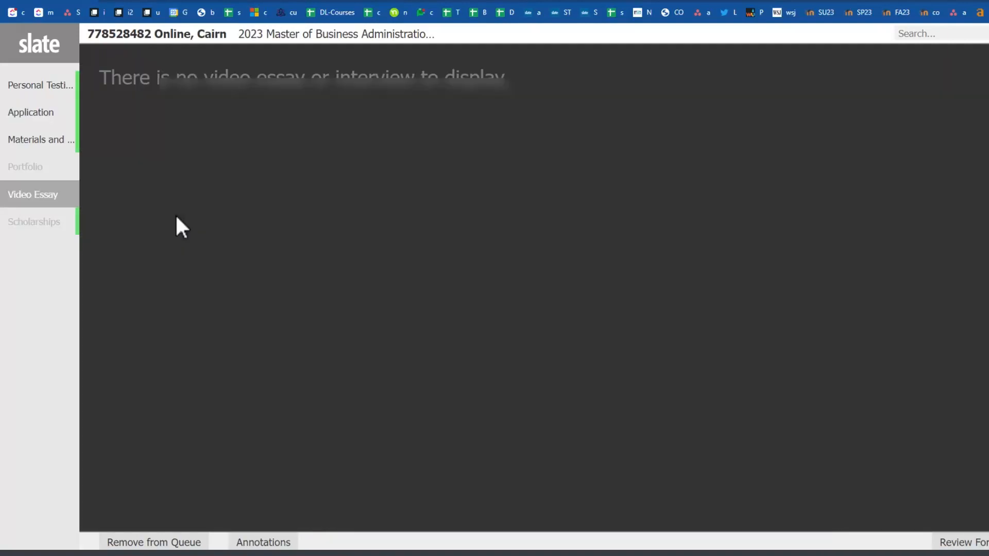
{"action": "left_click", "coordinate": [48, 117]}
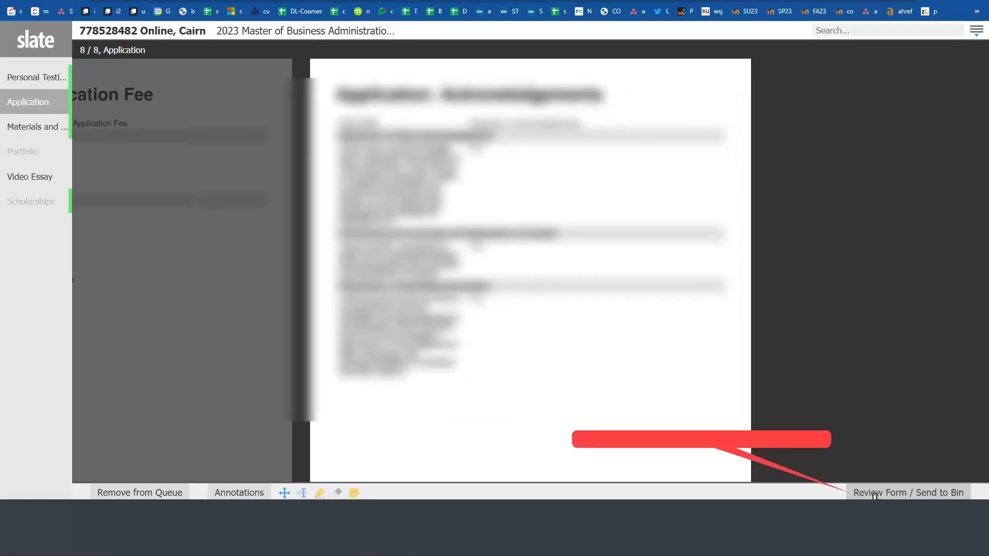
Open the application's review form, set the reviewer role to Admissions Counselor, and recommend Admit Unconditional
{"action": "left_click", "coordinate": [875, 494]}
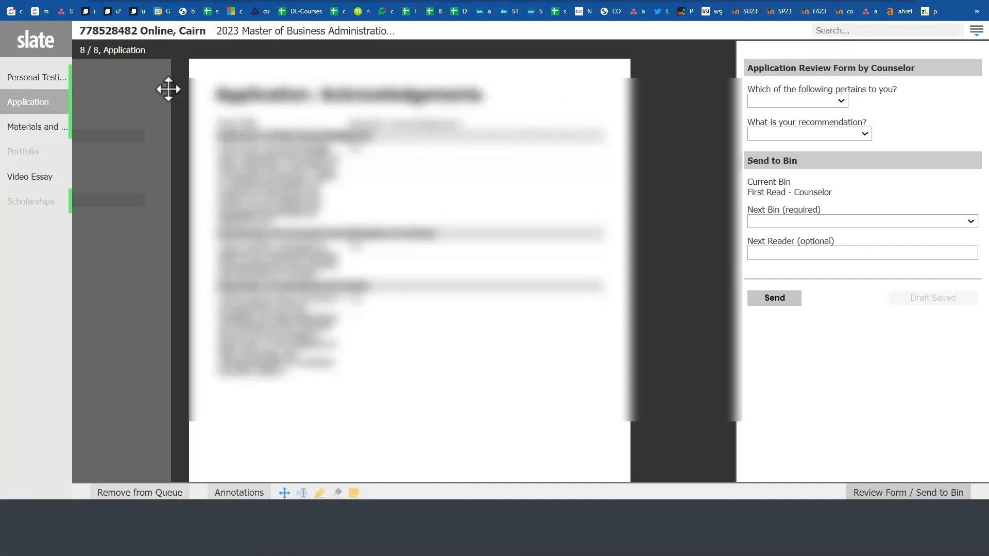
{"action": "left_click", "coordinate": [795, 102]}
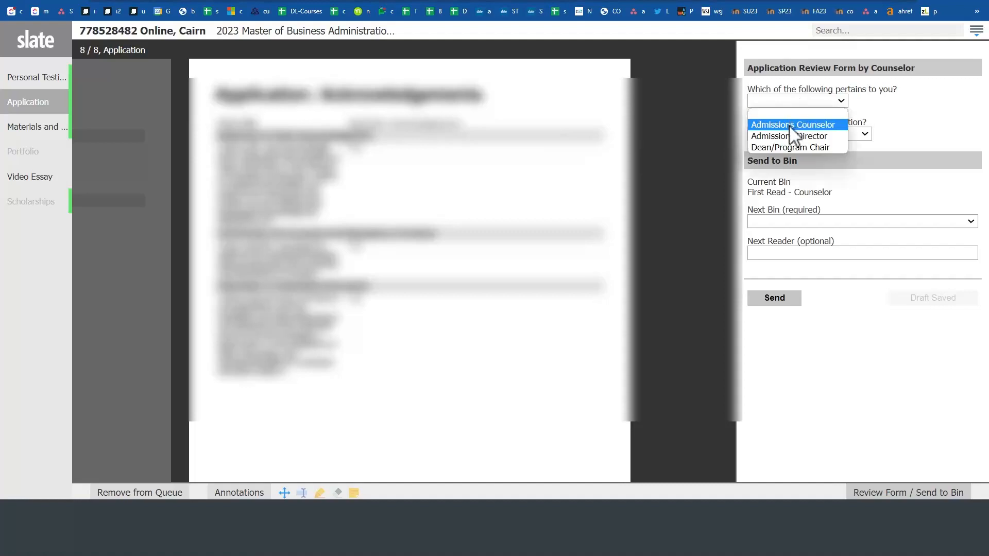
{"action": "left_click", "coordinate": [790, 126]}
{"action": "left_click", "coordinate": [780, 133]}
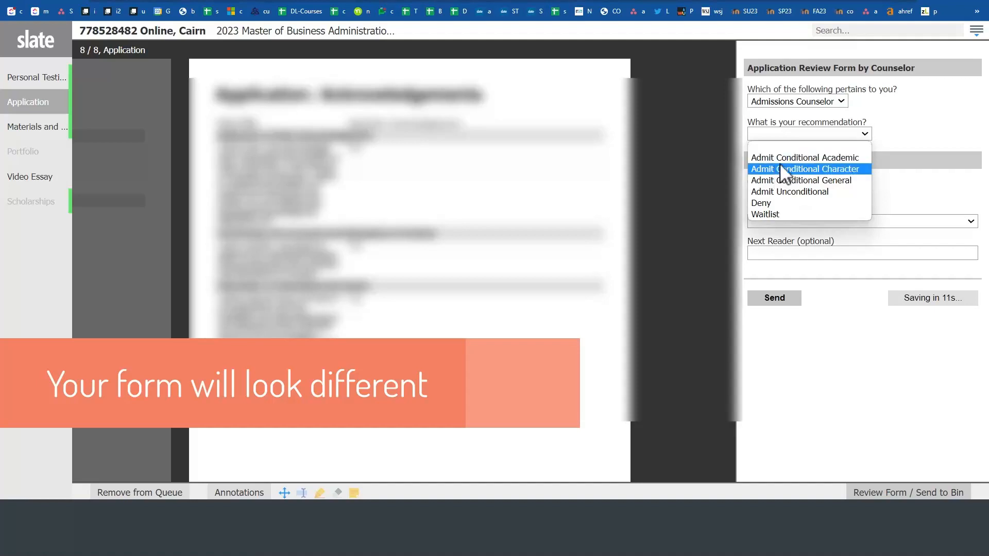
{"action": "left_click", "coordinate": [788, 191]}
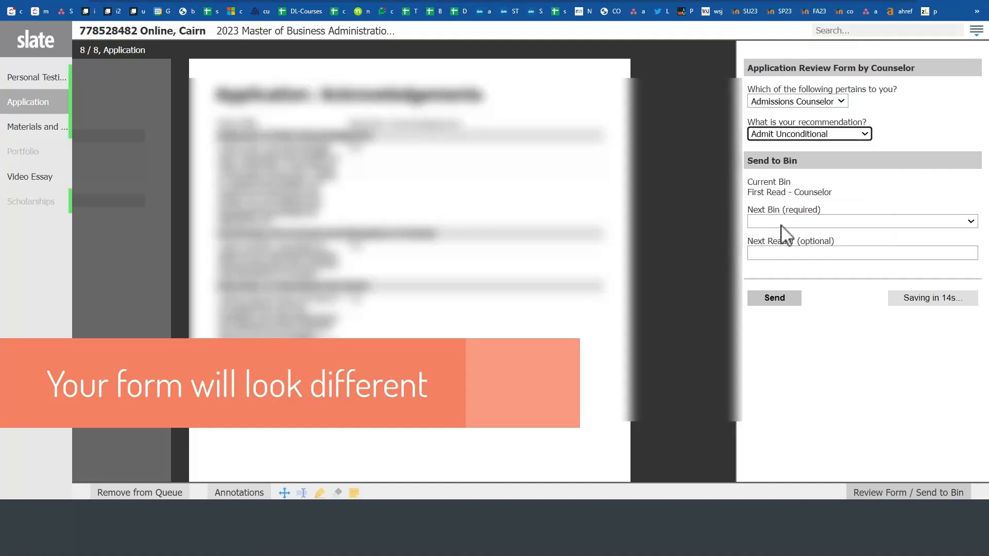
Try the Admit Conditional General recommendation and its Comments field
{"action": "left_click", "coordinate": [797, 135]}
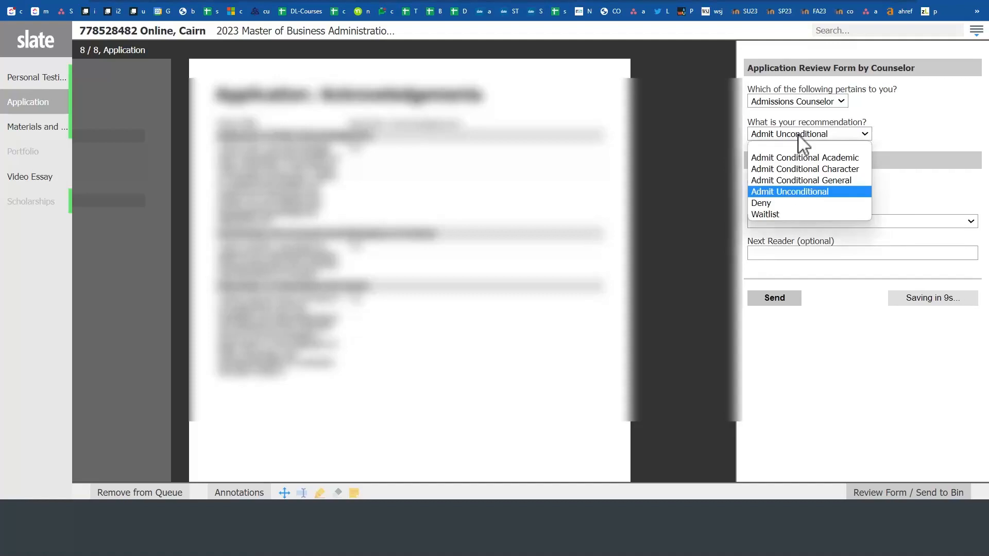
{"action": "left_click", "coordinate": [813, 182]}
{"action": "left_click", "coordinate": [797, 174]}
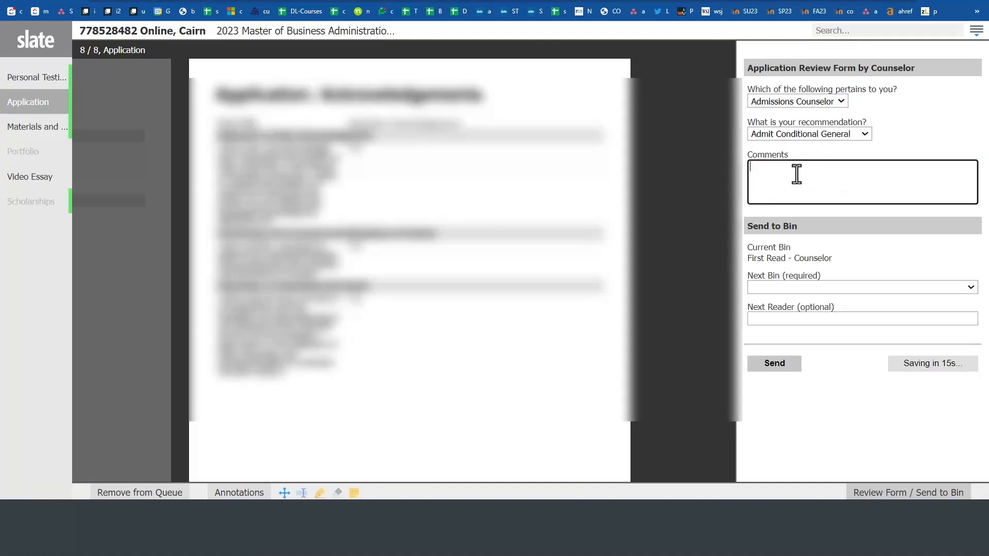
Set the recommendation to Admit Conditional Academic, leave all MBA Foundations conditions unchecked, and enter the comment "Comments here."
{"action": "left_click", "coordinate": [816, 135]}
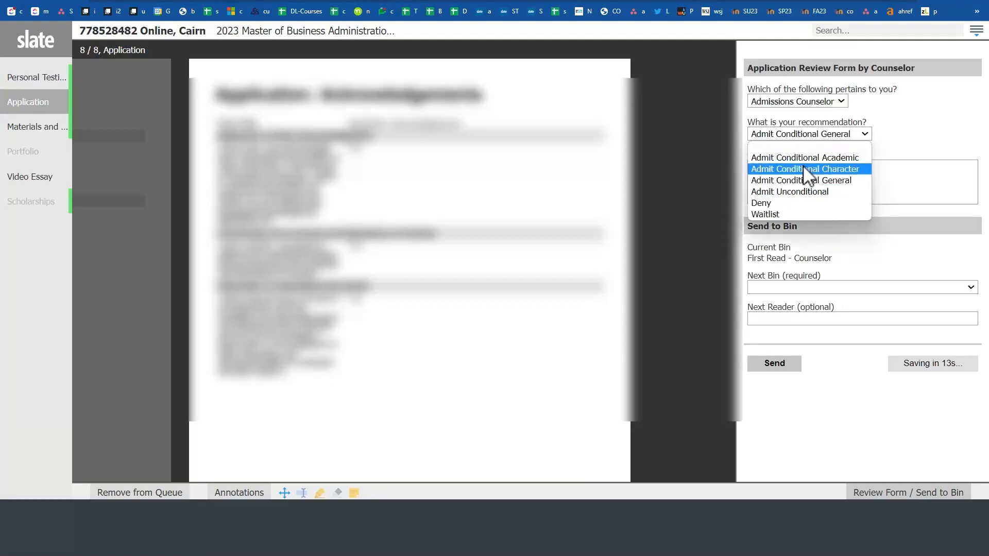
{"action": "left_click", "coordinate": [805, 157]}
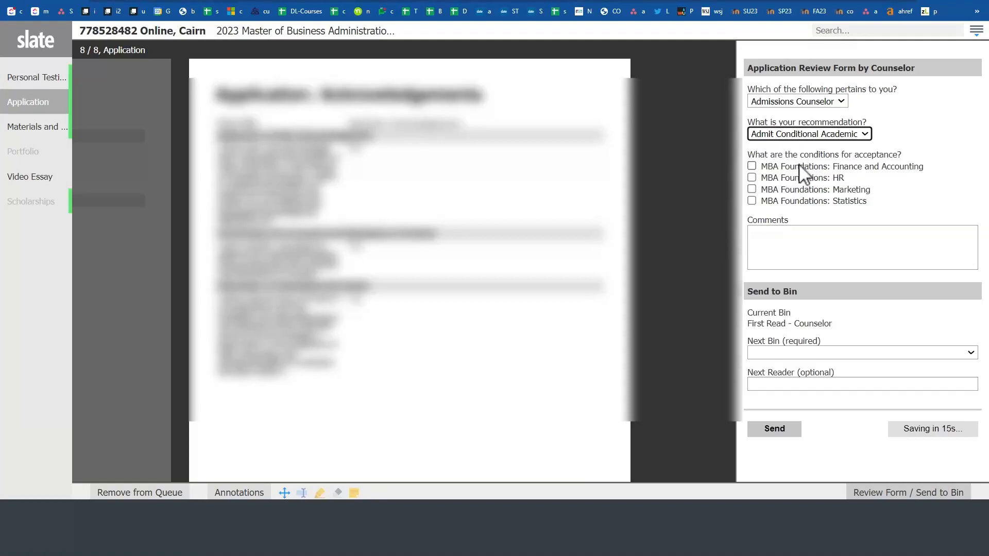
{"action": "left_click", "coordinate": [753, 166]}
{"action": "left_click", "coordinate": [754, 166]}
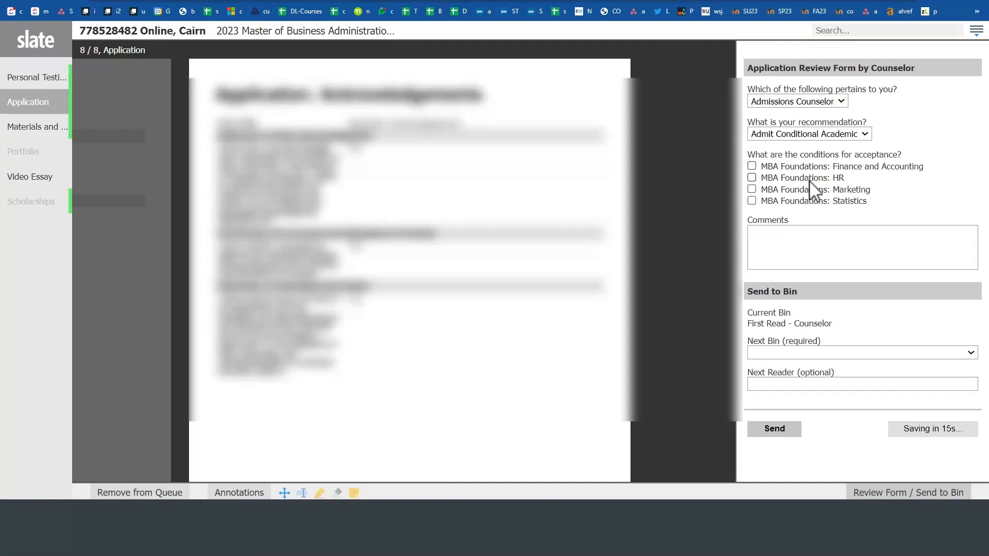
{"action": "left_click", "coordinate": [774, 240]}
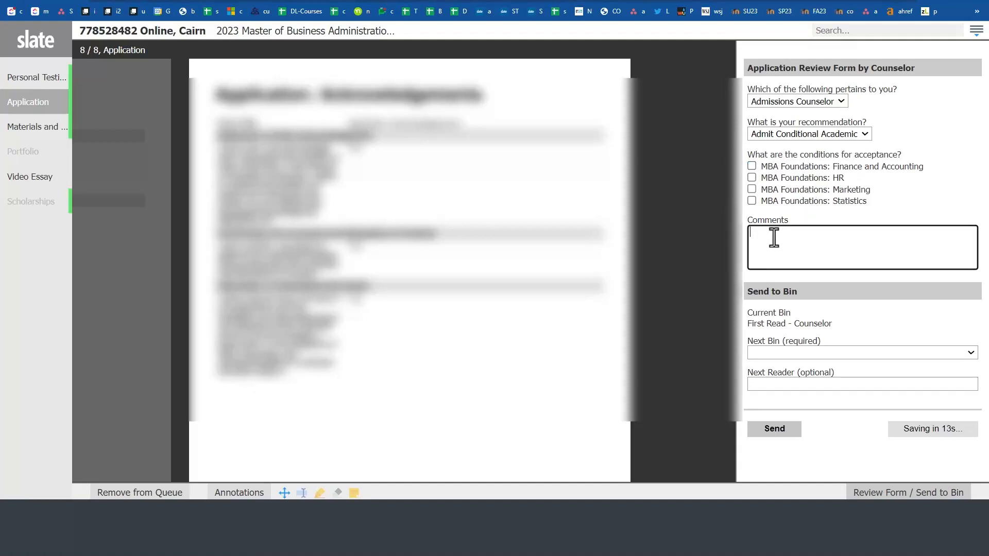
{"action": "type", "text": "Comments here."}
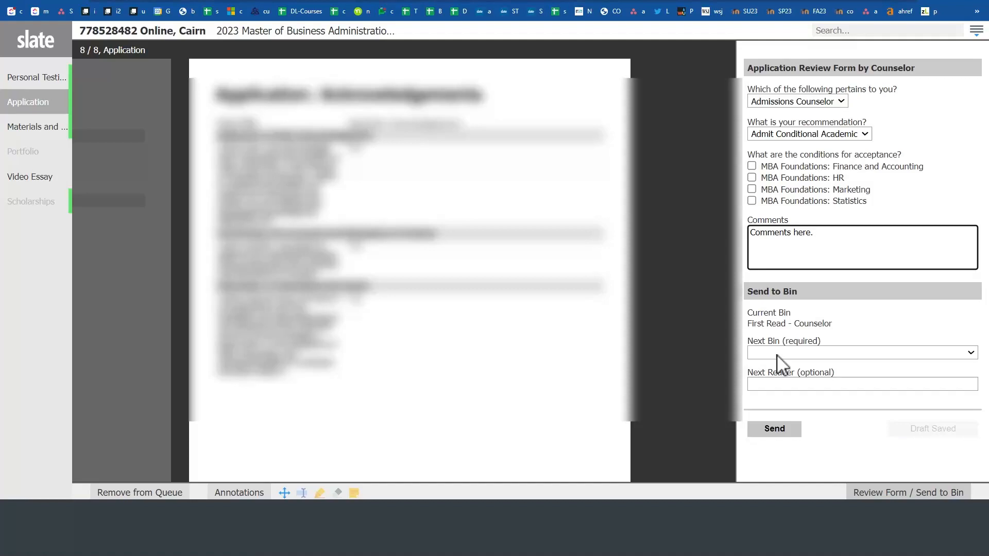
Set the next bin to Admit Conditional, leave the next reader empty, and send the MBA application on
{"action": "left_click", "coordinate": [781, 354]}
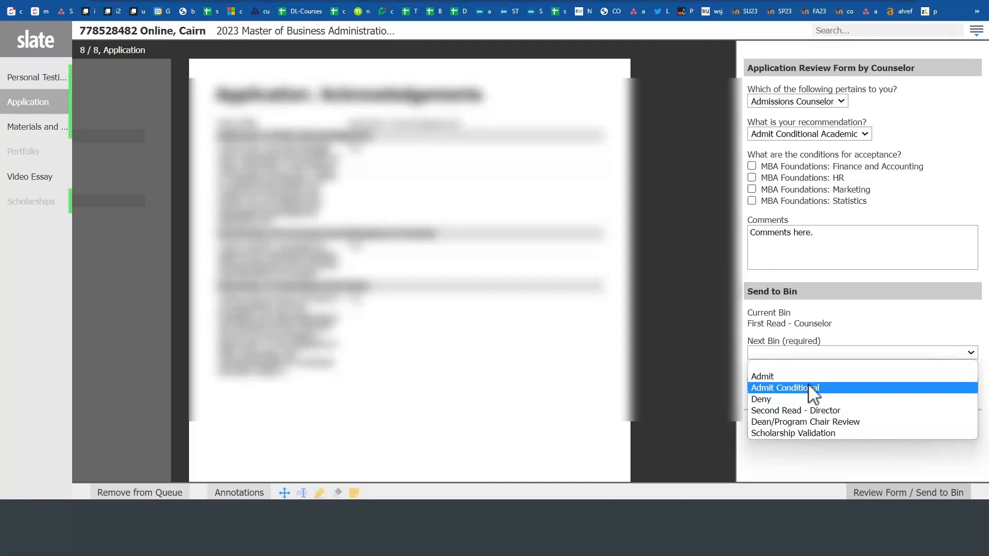
{"action": "left_click", "coordinate": [869, 339]}
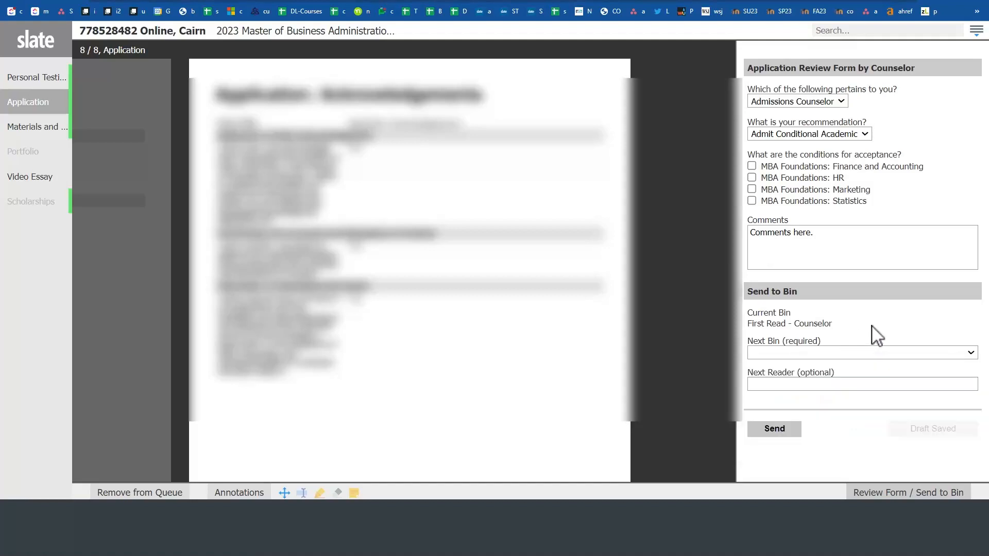
{"action": "left_click", "coordinate": [786, 355]}
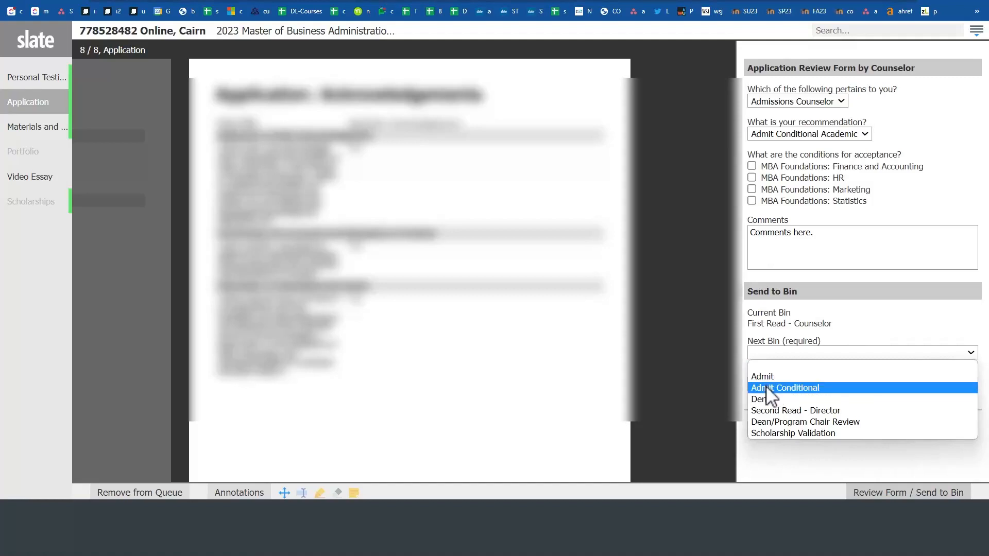
{"action": "left_click", "coordinate": [767, 387]}
{"action": "key", "text": "Tab"}
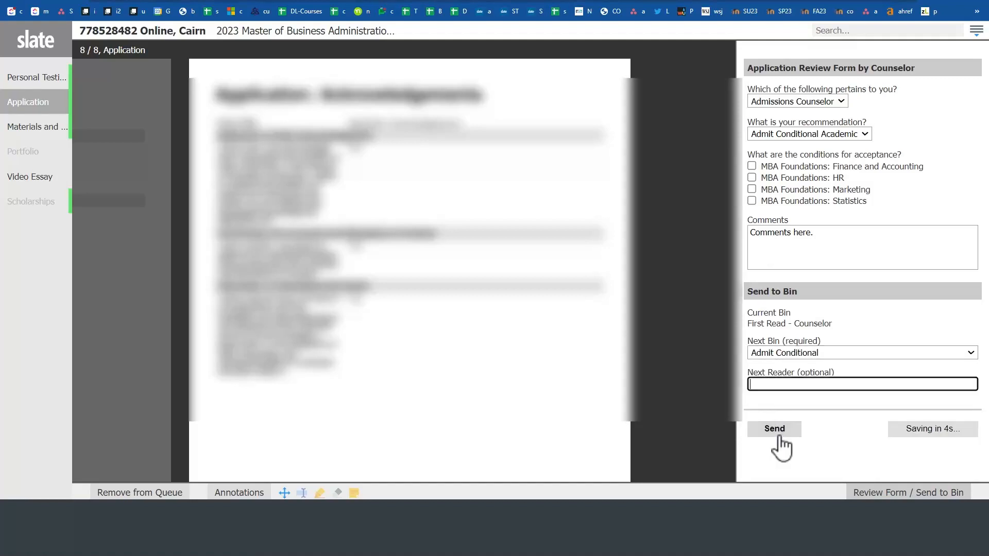
{"action": "left_click", "coordinate": [780, 436]}
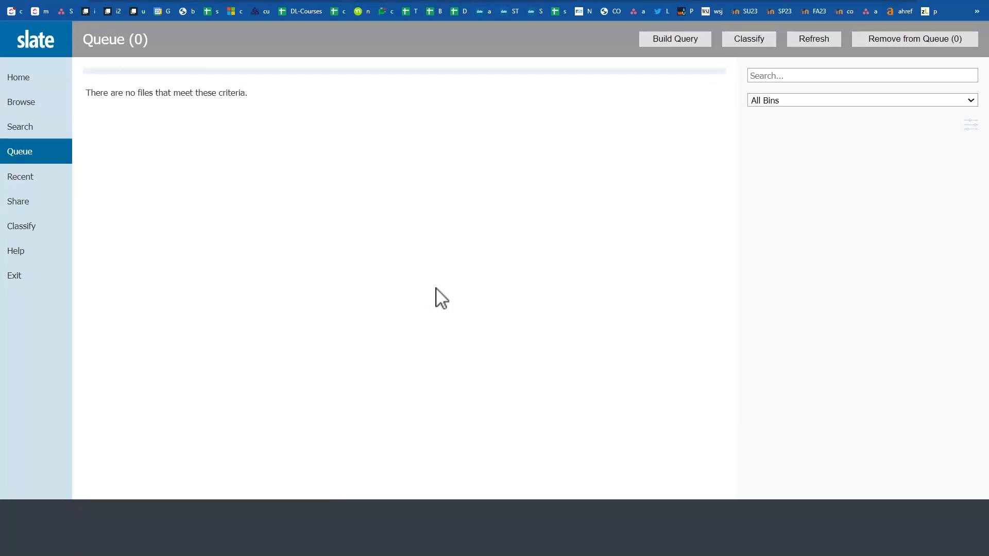
Browse the Graduate bins, open the 2023 Education (MS) (Online) application from Awaiting Payment, and add it to the queue
{"action": "left_click", "coordinate": [21, 108]}
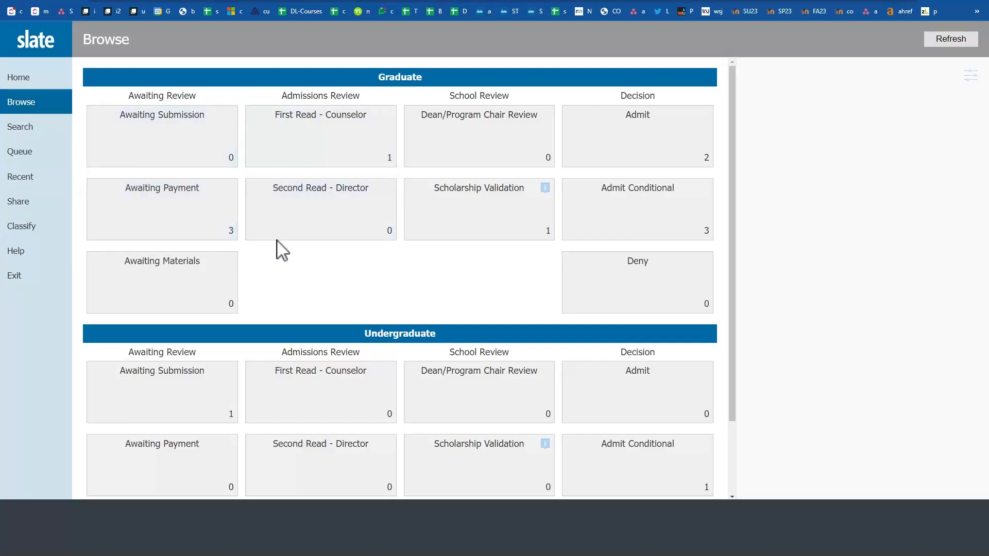
{"action": "left_click", "coordinate": [344, 161]}
{"action": "key", "text": "alt+Left"}
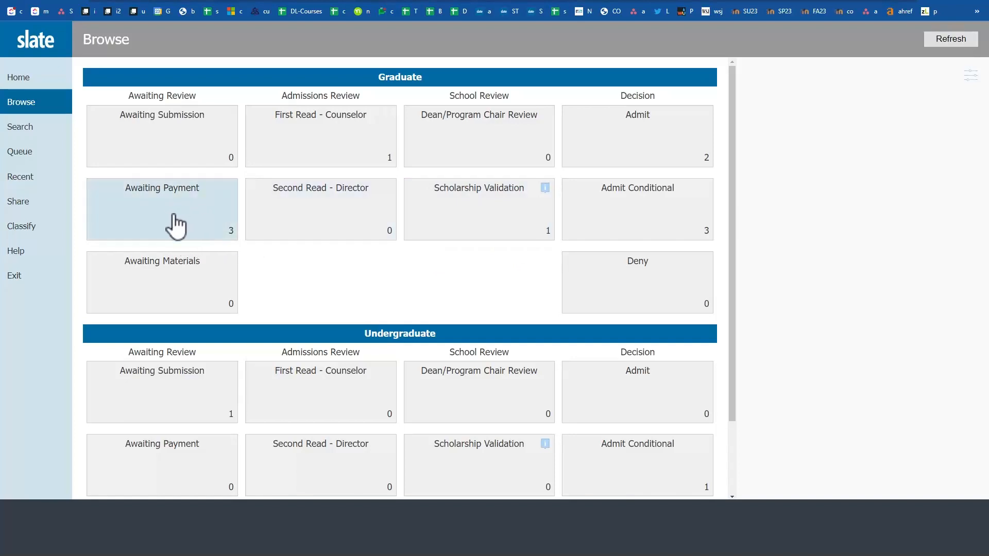
{"action": "left_click", "coordinate": [173, 230]}
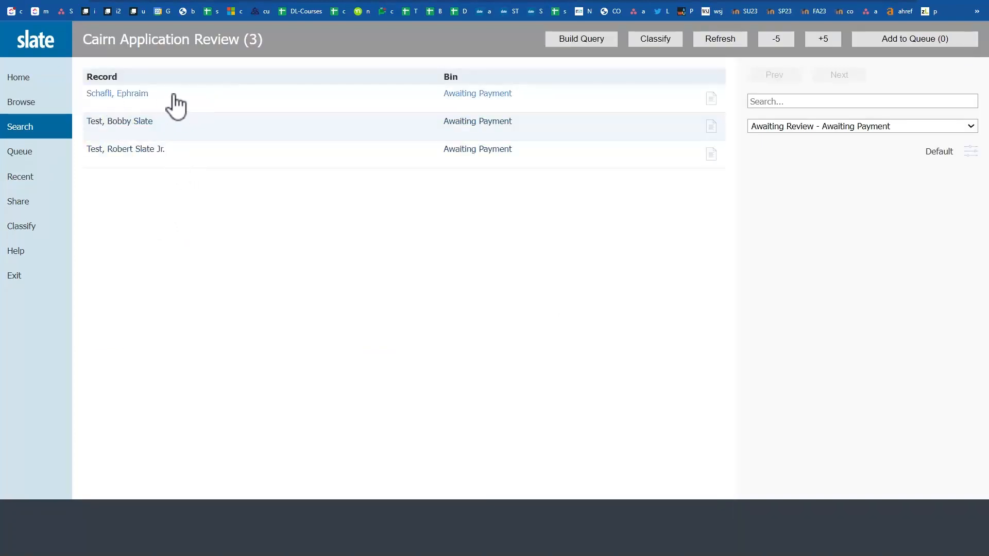
{"action": "left_click", "coordinate": [469, 103]}
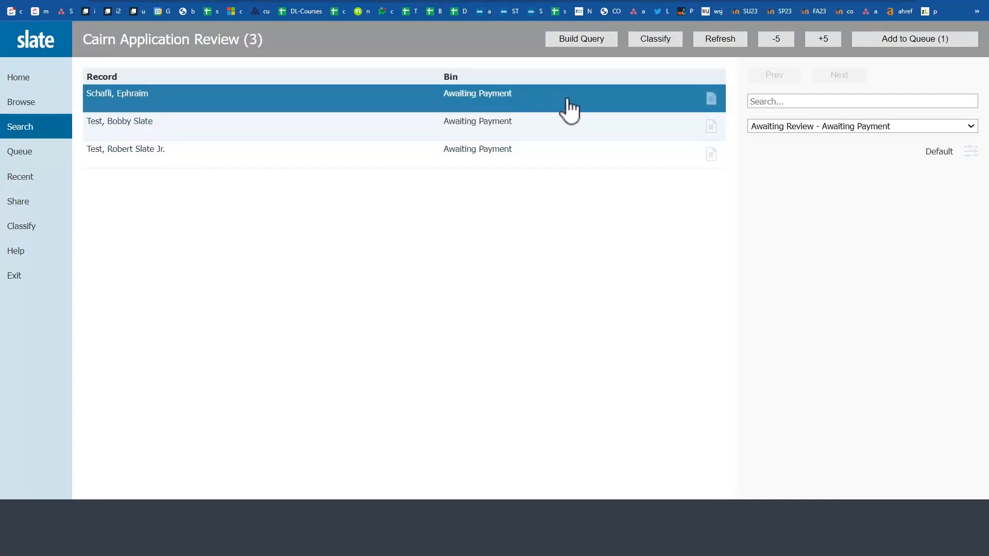
{"action": "left_click", "coordinate": [712, 100]}
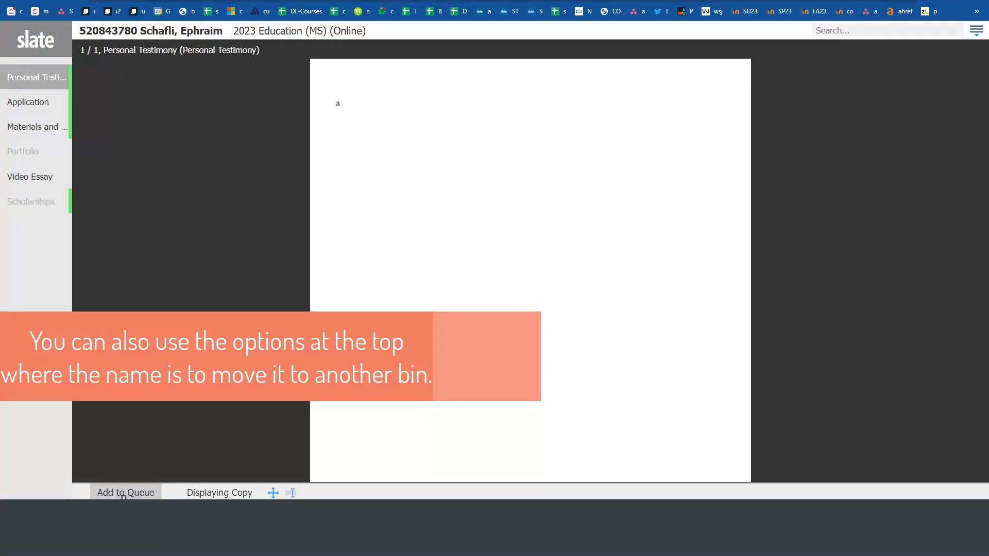
{"action": "left_click", "coordinate": [124, 493]}
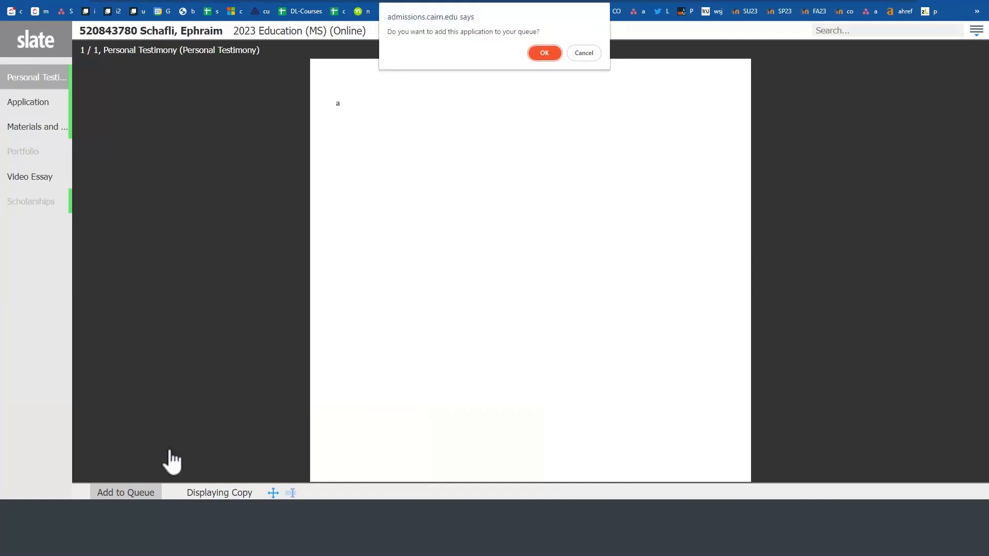
{"action": "left_click", "coordinate": [544, 52]}
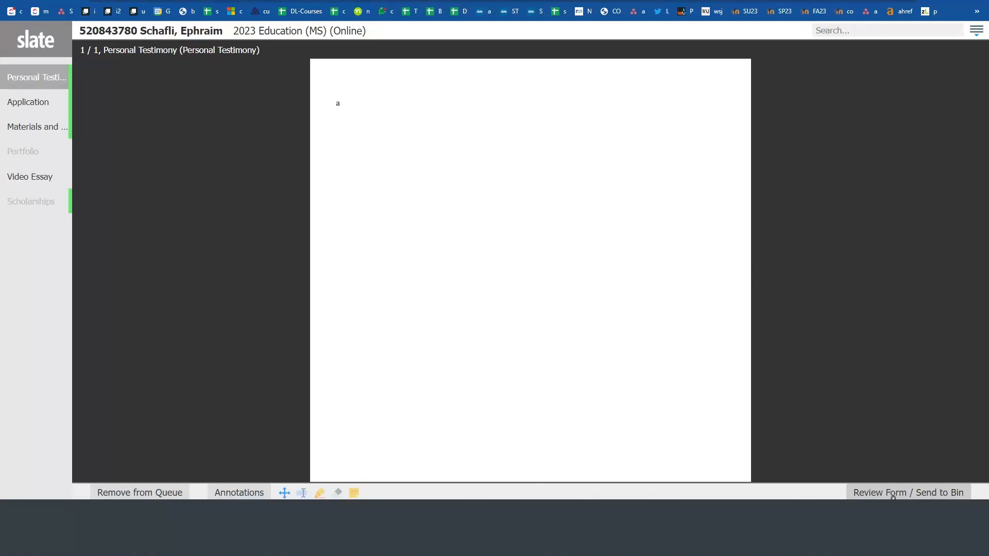
Send the Education (MS) application from Awaiting Payment to the First Read - Counselor bin
{"action": "left_click", "coordinate": [929, 496]}
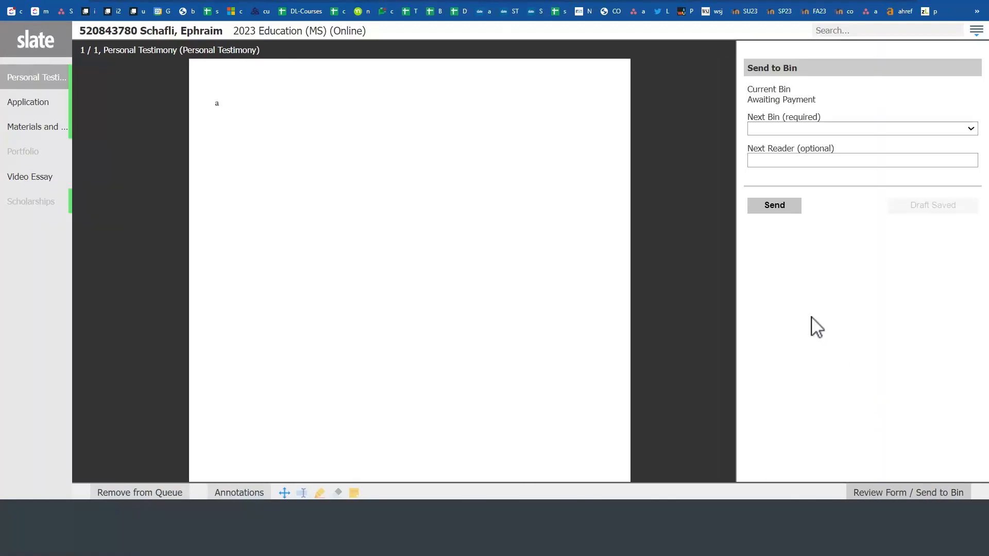
{"action": "left_click", "coordinate": [770, 131]}
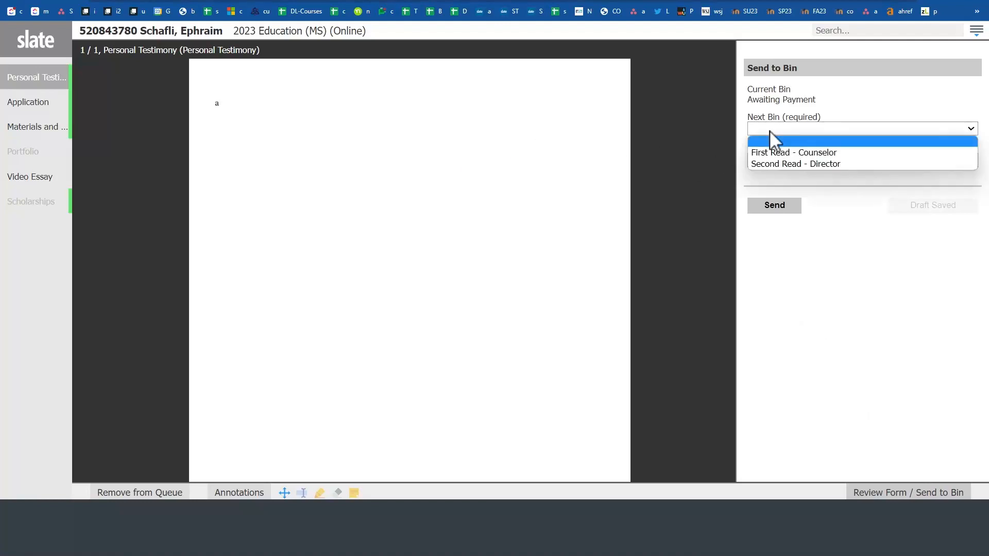
{"action": "left_click", "coordinate": [809, 152]}
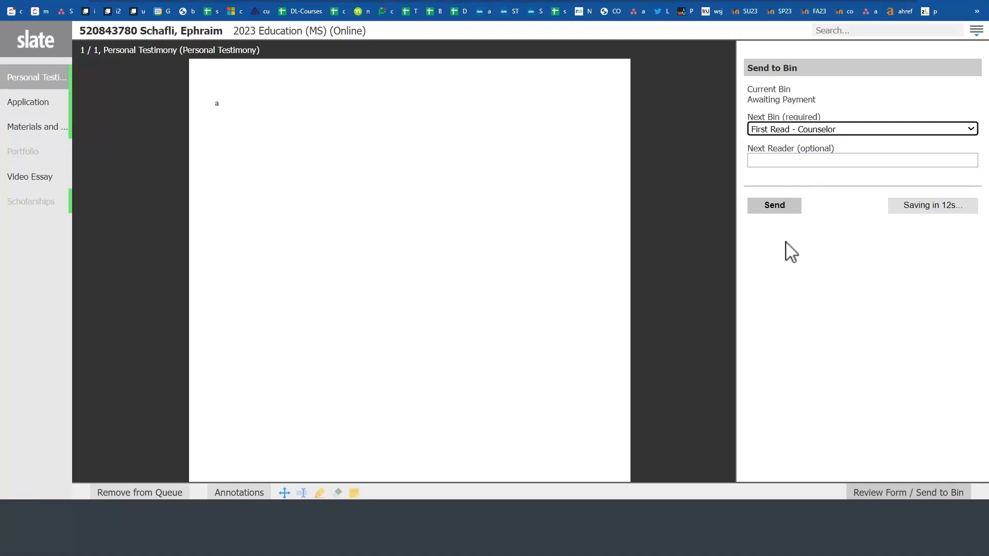
{"action": "left_click", "coordinate": [780, 209]}
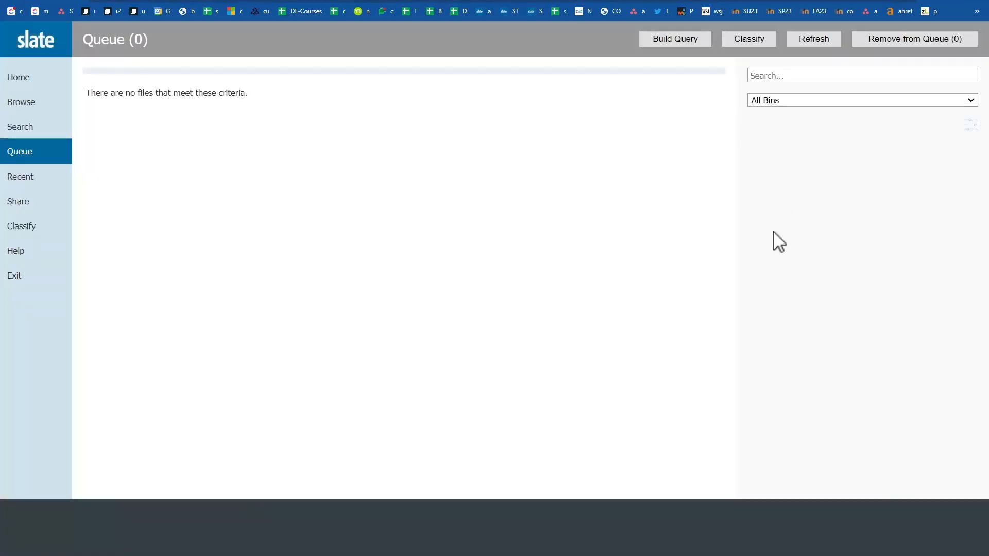
Reopen the Education (MS) application from the Graduate First Read - Counselor bin and add it to the queue
{"action": "left_click", "coordinate": [30, 105]}
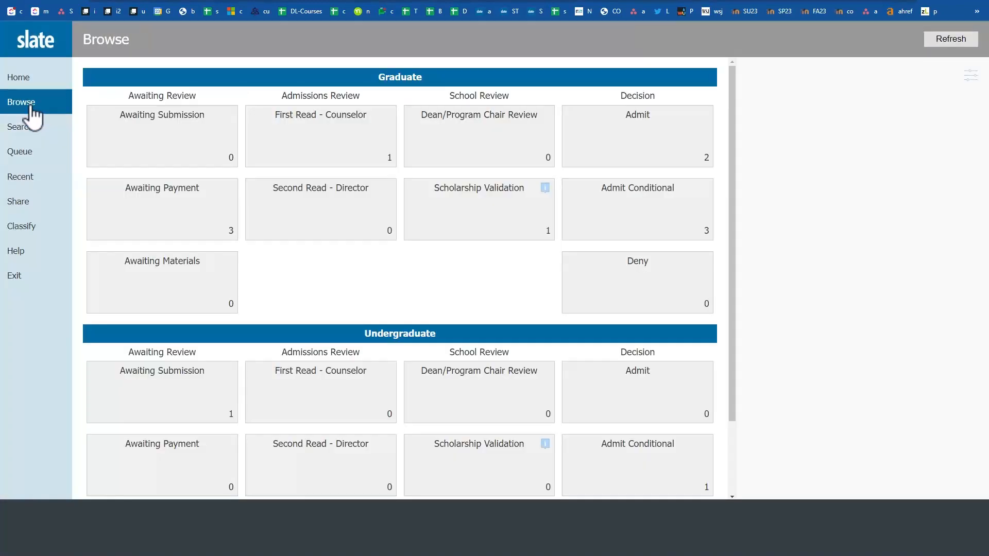
{"action": "left_click", "coordinate": [273, 135]}
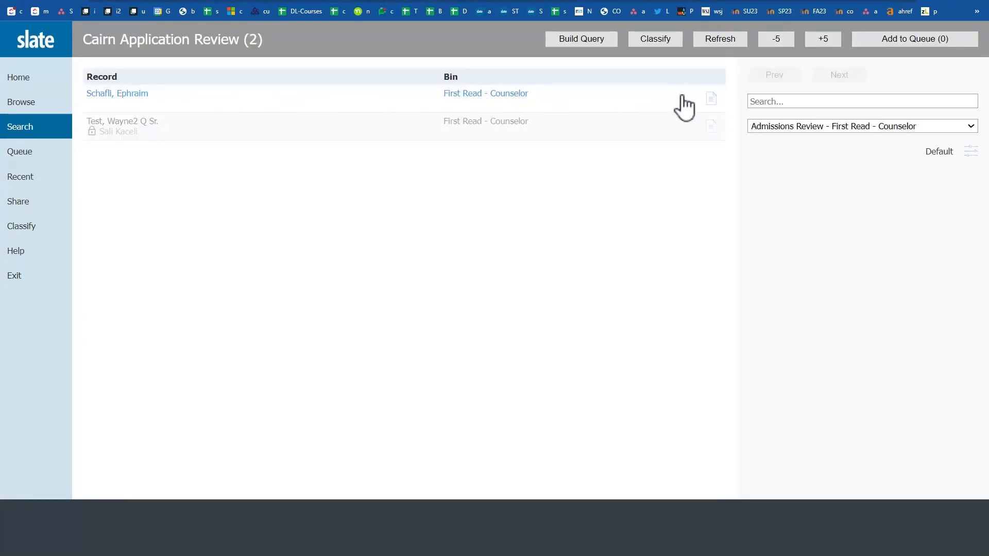
{"action": "left_click", "coordinate": [711, 100]}
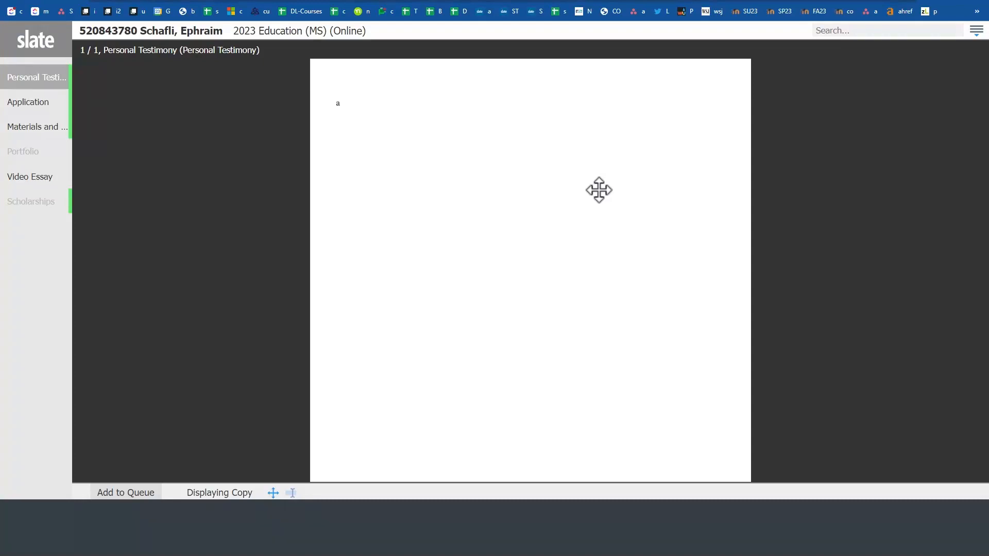
{"action": "left_click", "coordinate": [141, 493]}
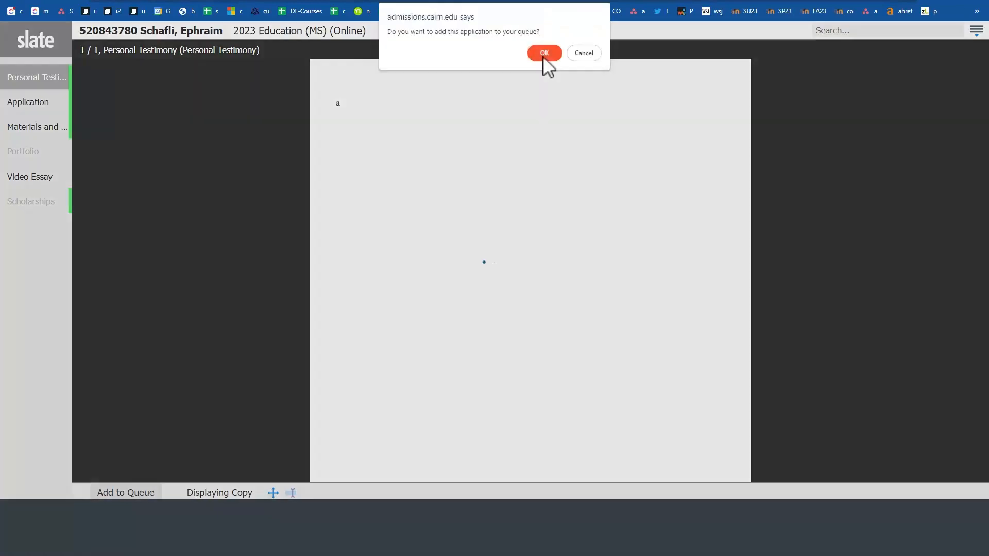
{"action": "left_click", "coordinate": [543, 54]}
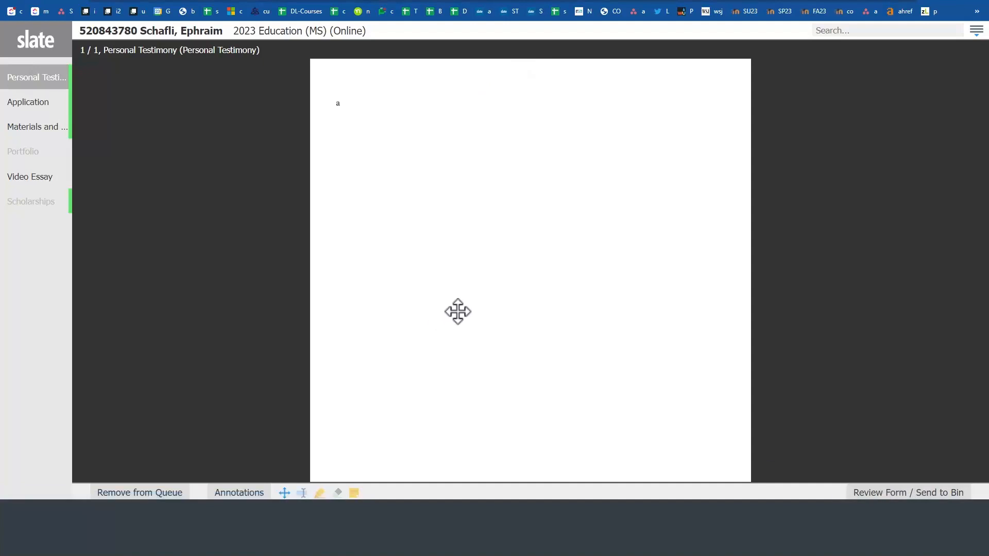
Page through the application's sections to Video Essay, and complete its review form as Admissions Counselor recommending Admit Unconditional
{"action": "key", "text": "Down"}
{"action": "key", "text": "Down"}
{"action": "key", "text": "Down"}
{"action": "left_click", "coordinate": [869, 494]}
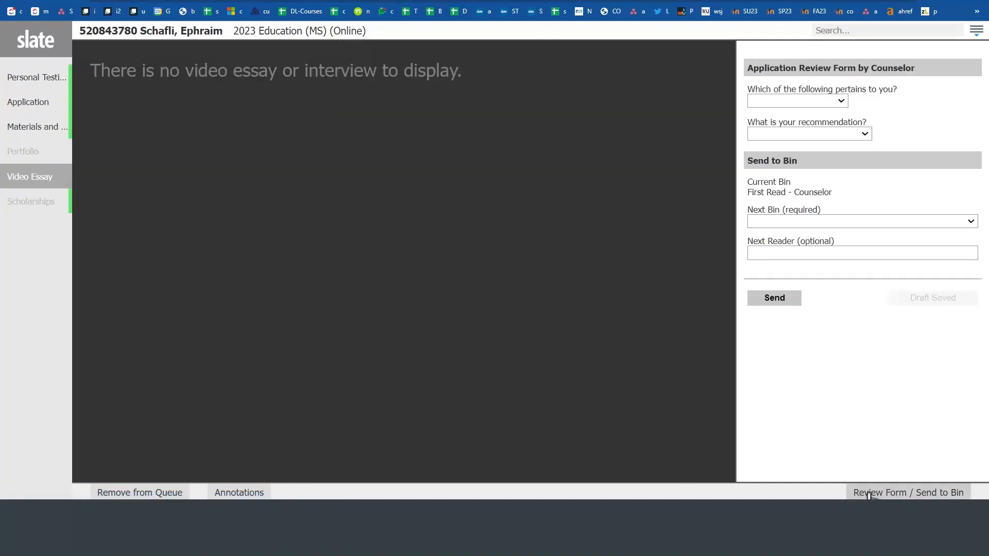
{"action": "left_click", "coordinate": [807, 102]}
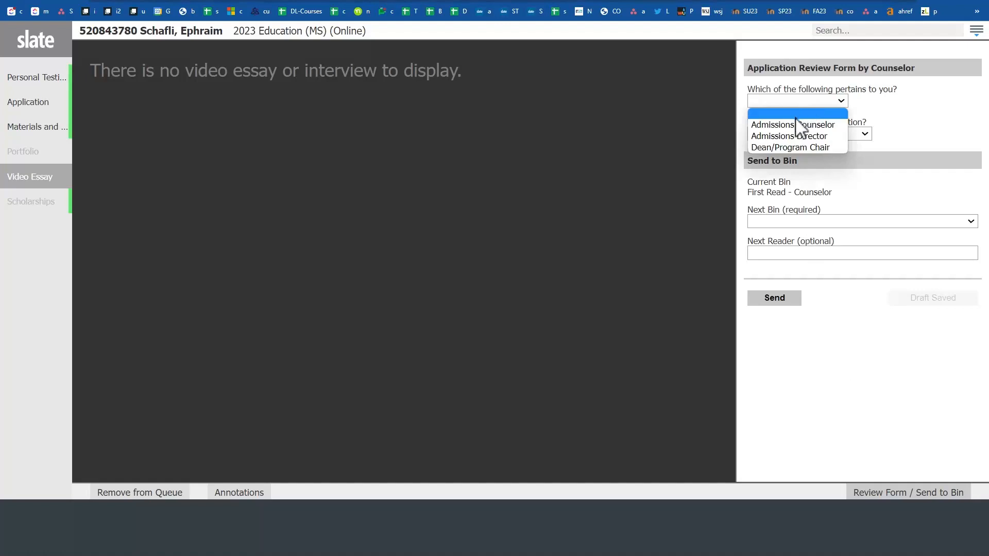
{"action": "left_click", "coordinate": [781, 126]}
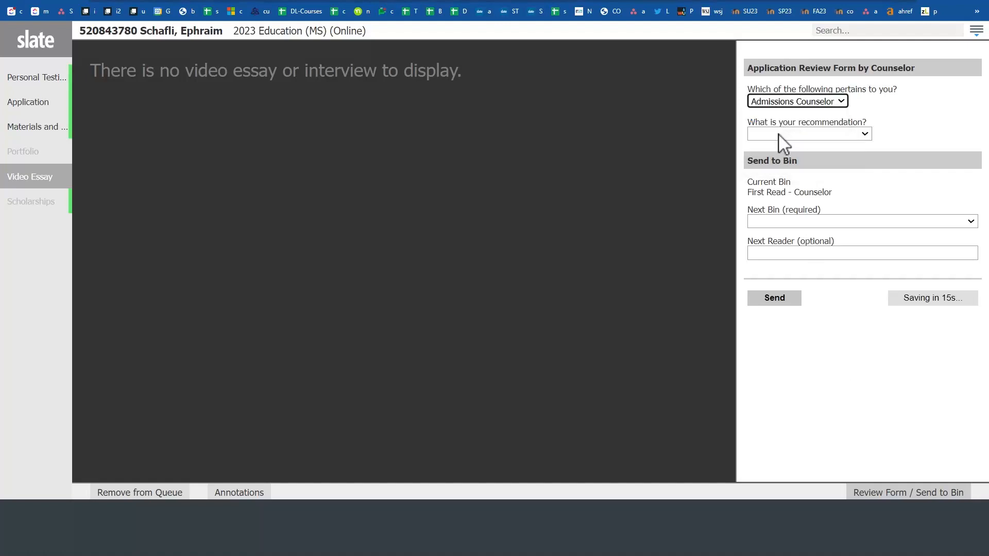
{"action": "left_click", "coordinate": [778, 135]}
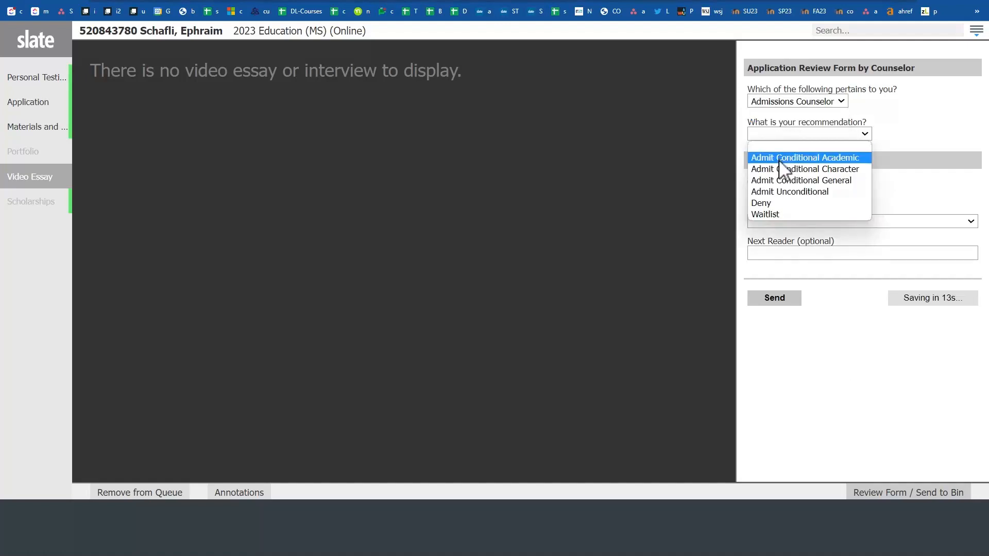
{"action": "left_click", "coordinate": [772, 191]}
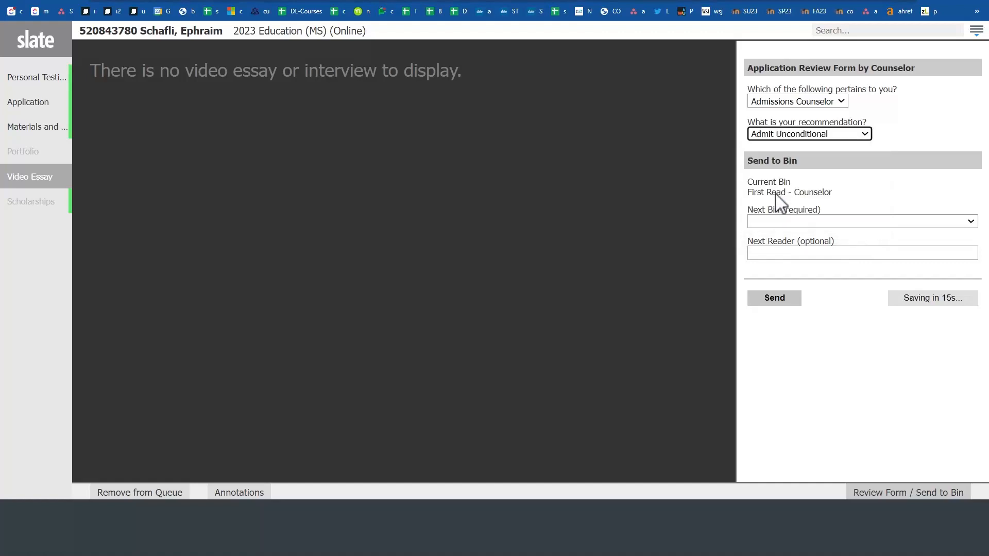
Set the next bin to Admit and send the Education (MS) application on
{"action": "left_click", "coordinate": [769, 222]}
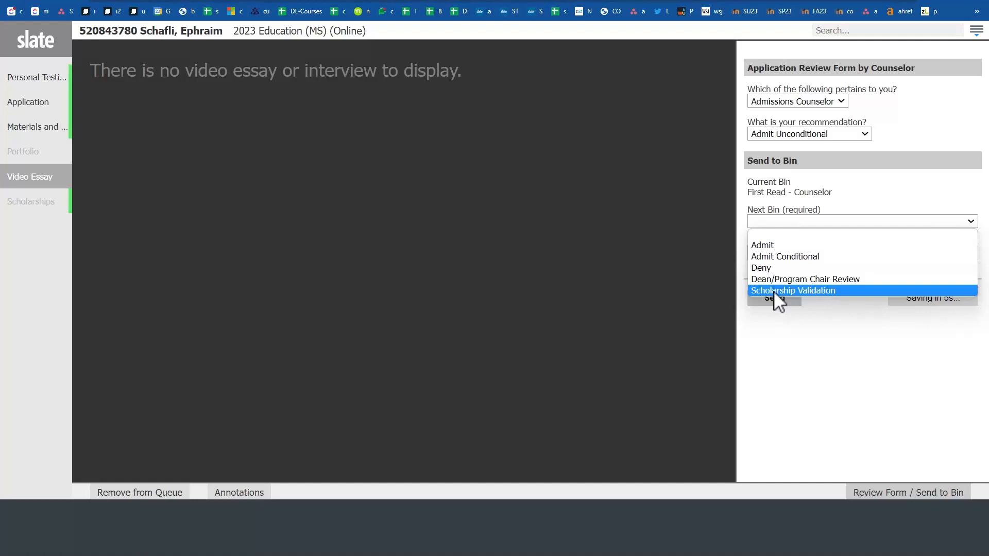
{"action": "left_click", "coordinate": [755, 246]}
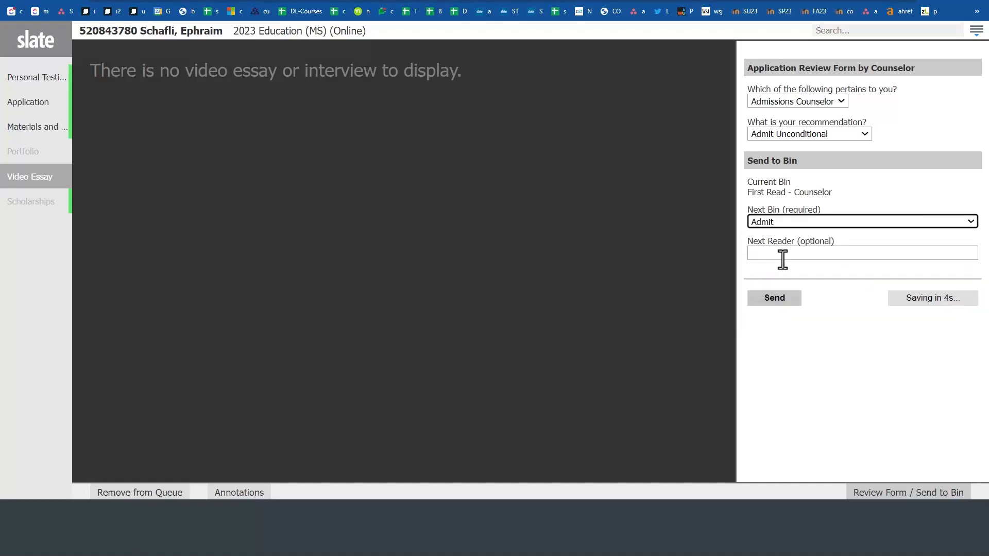
{"action": "left_click", "coordinate": [776, 303]}
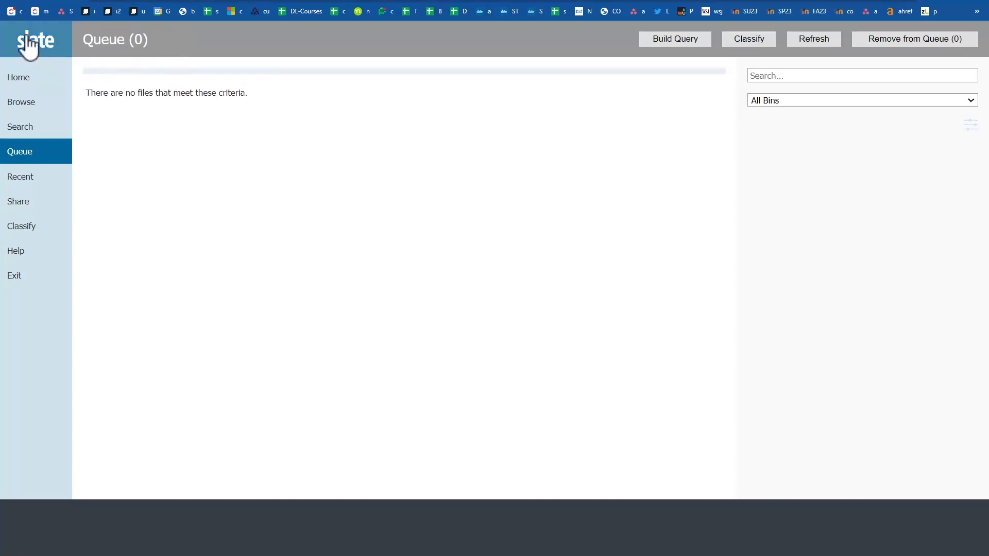
Exit the Slate Reader and check the applicant's MBA application record down to its Decisions and Review Forms
{"action": "left_click", "coordinate": [17, 282]}
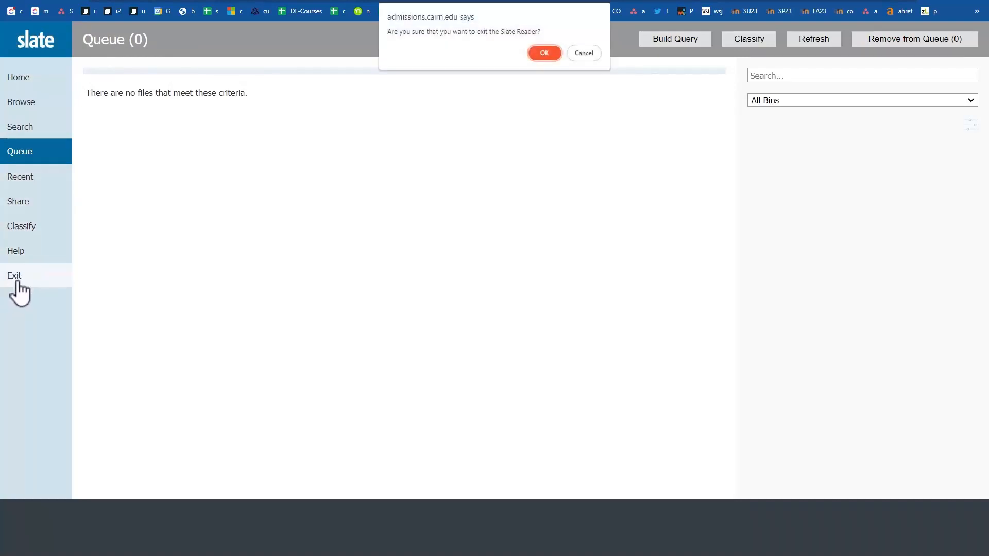
{"action": "left_click", "coordinate": [542, 54]}
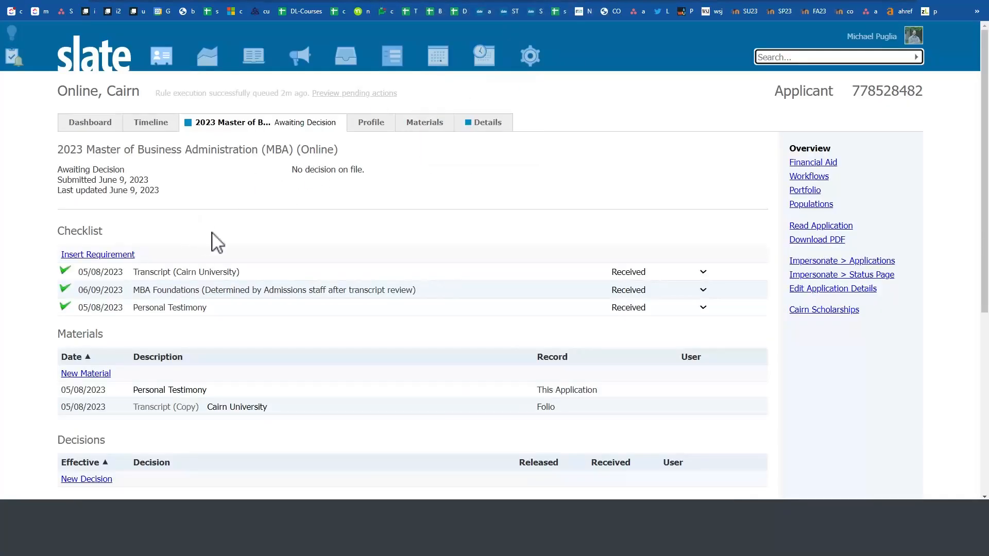
{"action": "left_click", "coordinate": [250, 194]}
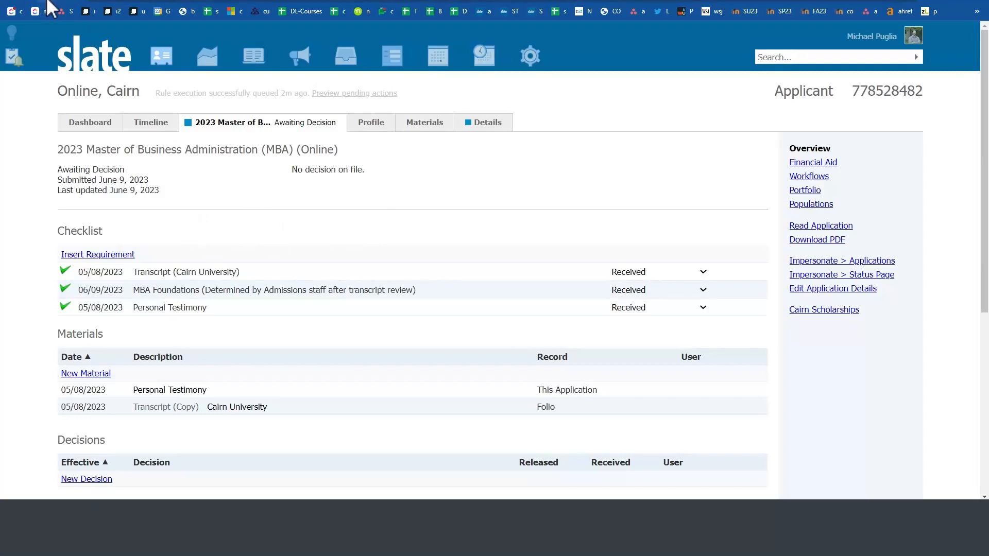
{"action": "scroll", "coordinate": [245, 307], "scroll_direction": "down", "scroll_amount": 3}
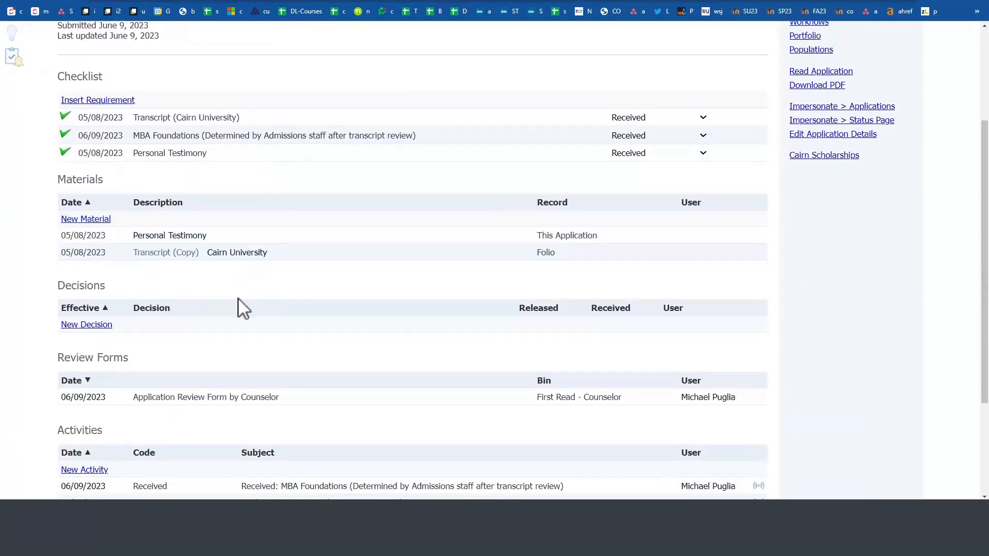
{"action": "scroll", "coordinate": [239, 309], "scroll_direction": "up", "scroll_amount": 1}
{"action": "scroll", "coordinate": [150, 190], "scroll_direction": "up", "scroll_amount": 2}
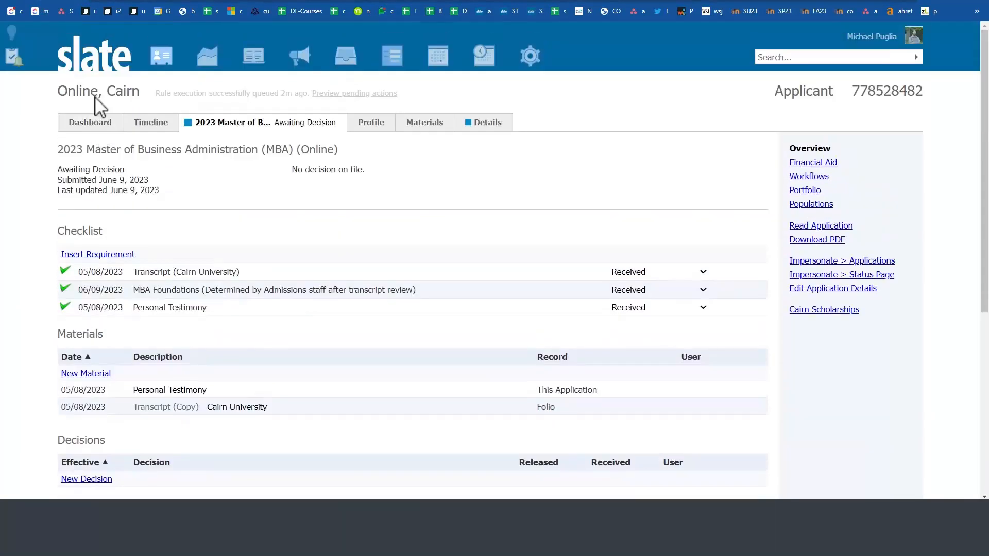
{"action": "left_click", "coordinate": [47, 0]}
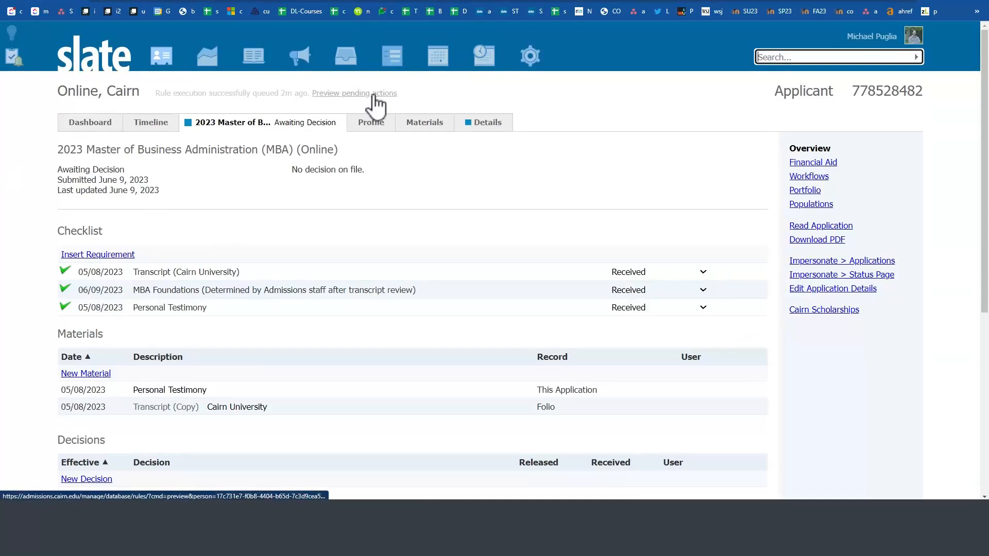
Open the Application Review Form by Counselor on the MBA application, examine its dates, reviewer role, recommendation and comments, and close it
{"action": "scroll", "coordinate": [178, 361], "scroll_direction": "down", "scroll_amount": 1}
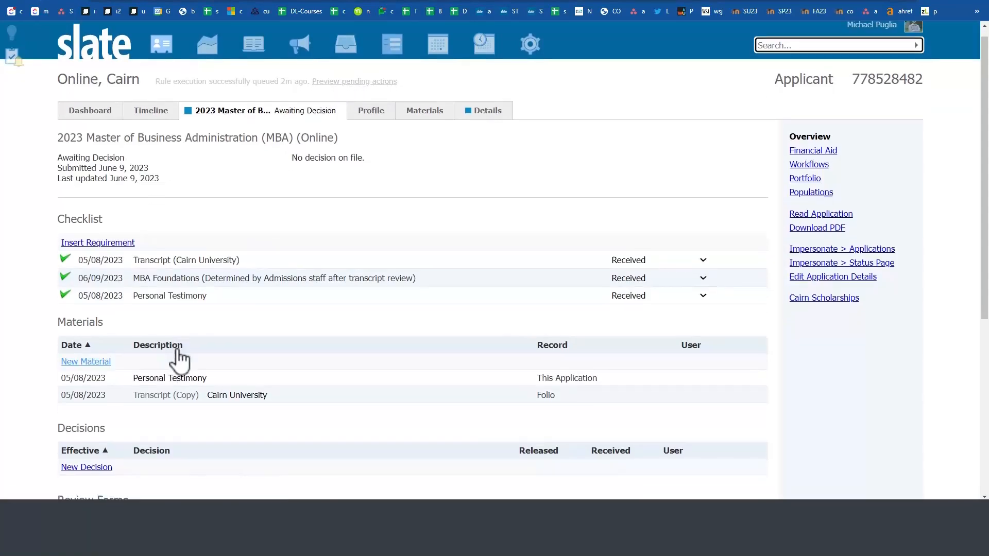
{"action": "scroll", "coordinate": [177, 359], "scroll_direction": "down", "scroll_amount": 3}
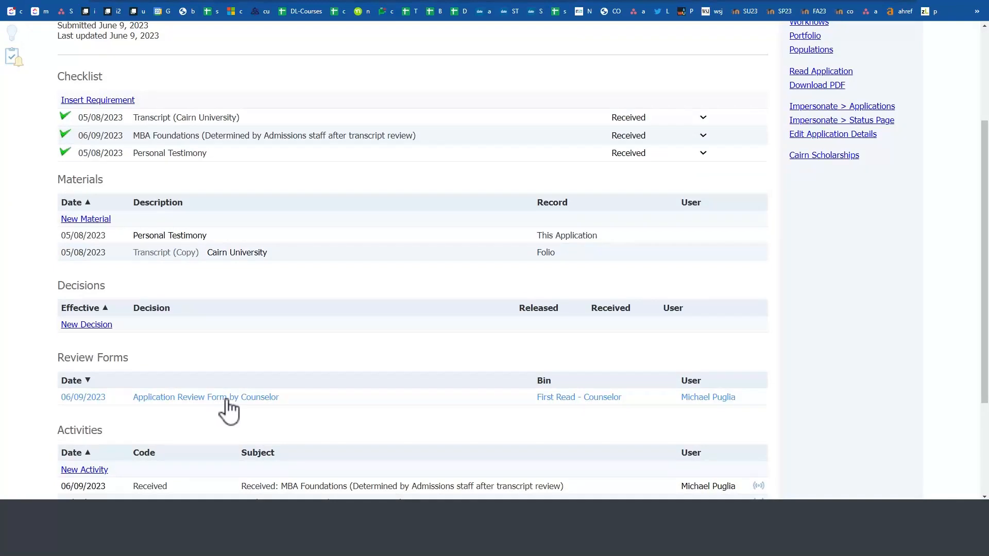
{"action": "left_click", "coordinate": [213, 407]}
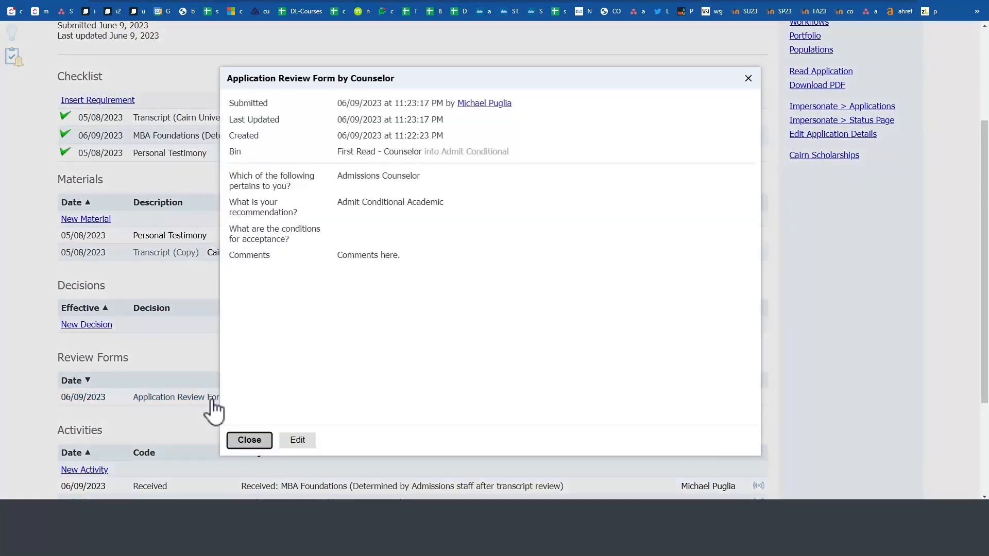
{"action": "left_click_drag", "start_coordinate": [456, 211], "coordinate": [337, 209]}
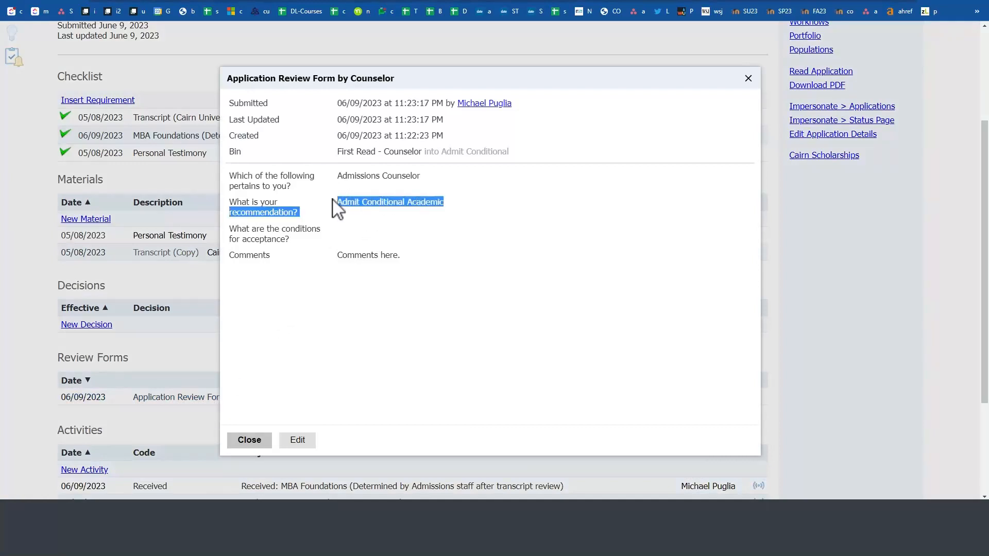
{"action": "left_click_drag", "start_coordinate": [411, 180], "coordinate": [301, 179]}
{"action": "left_click", "coordinate": [335, 185]}
{"action": "left_click_drag", "start_coordinate": [456, 142], "coordinate": [346, 124]}
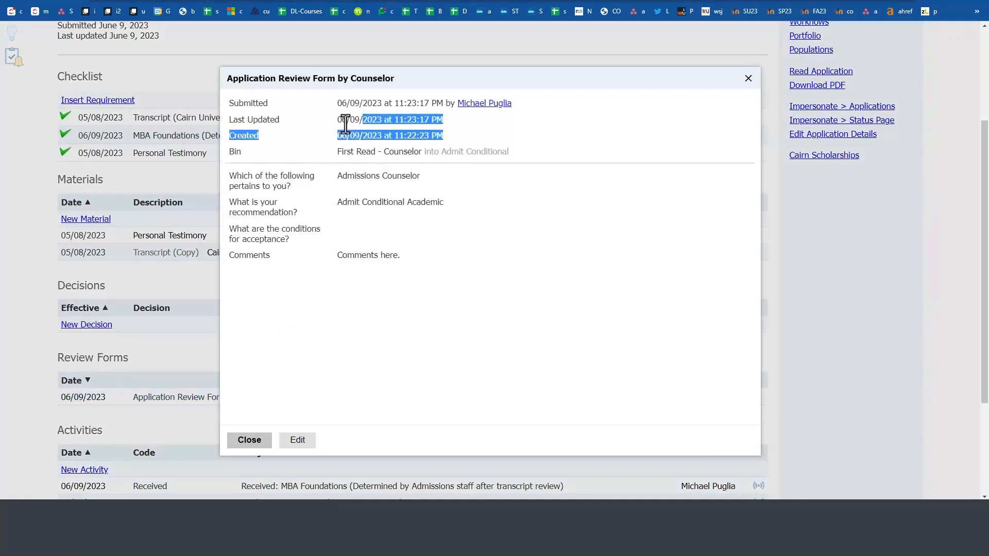
{"action": "left_click", "coordinate": [532, 122]}
{"action": "left_click_drag", "start_coordinate": [423, 259], "coordinate": [318, 205]}
{"action": "left_click", "coordinate": [304, 211]}
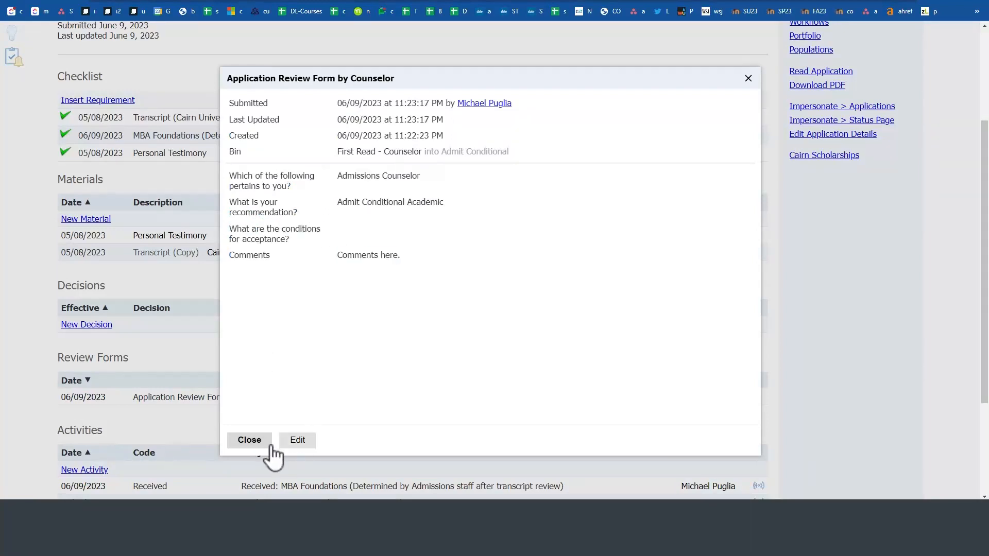
{"action": "left_click", "coordinate": [250, 440]}
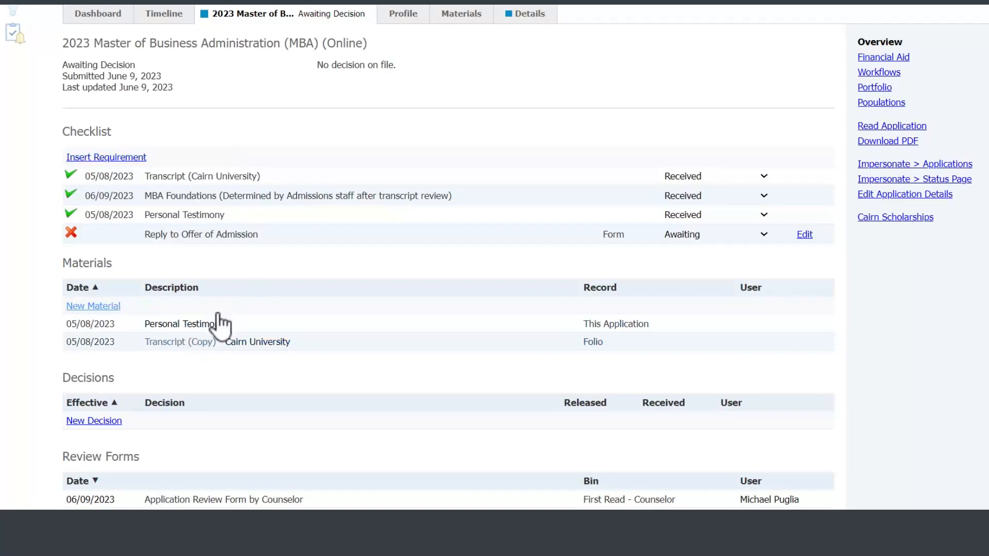
Check the MBA application's current status in the record header and look over its checklist and Decisions section
{"action": "scroll", "coordinate": [41, 341], "scroll_direction": "down", "scroll_amount": 1}
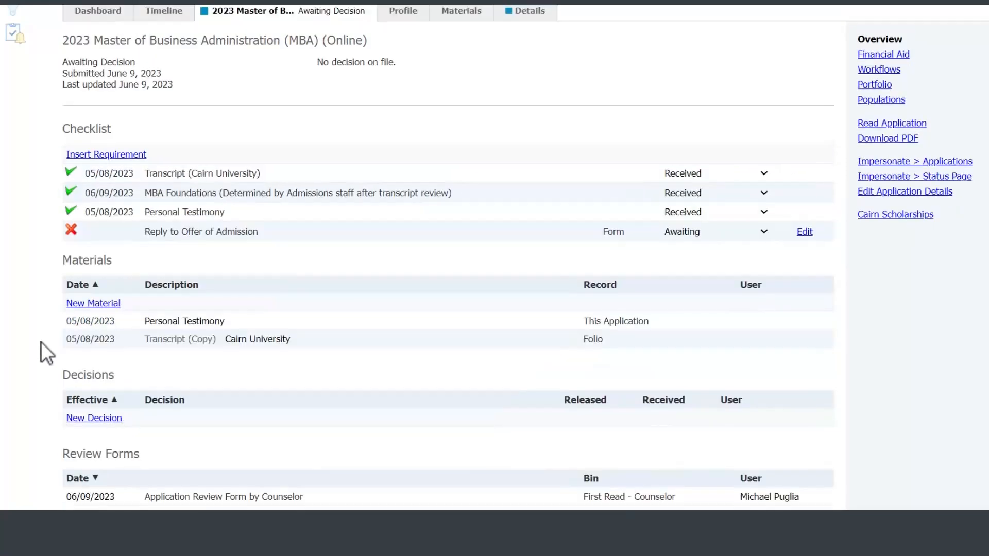
{"action": "scroll", "coordinate": [42, 342], "scroll_direction": "up", "scroll_amount": 2}
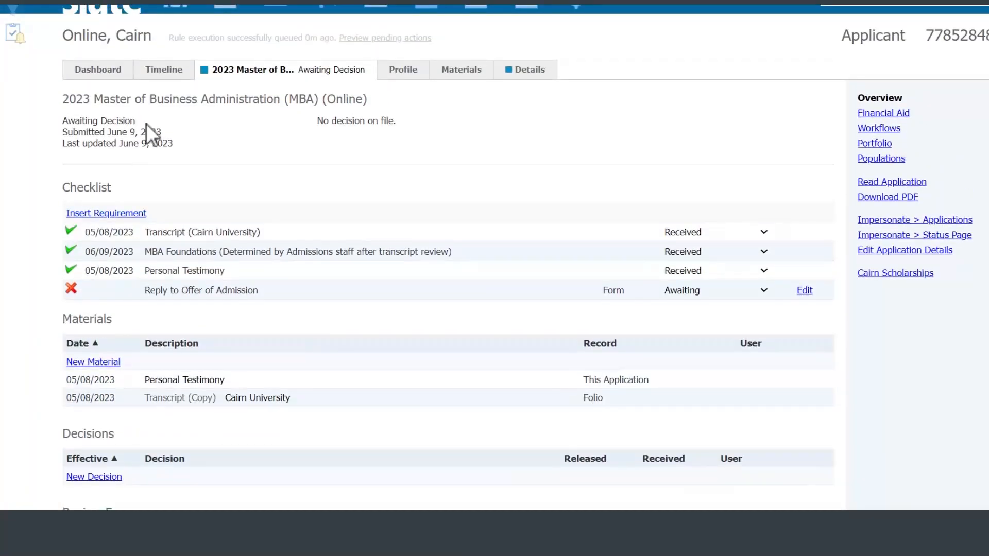
{"action": "left_click_drag", "start_coordinate": [138, 122], "coordinate": [62, 123]}
{"action": "left_click", "coordinate": [150, 122]}
{"action": "left_click_drag", "start_coordinate": [141, 124], "coordinate": [73, 124]}
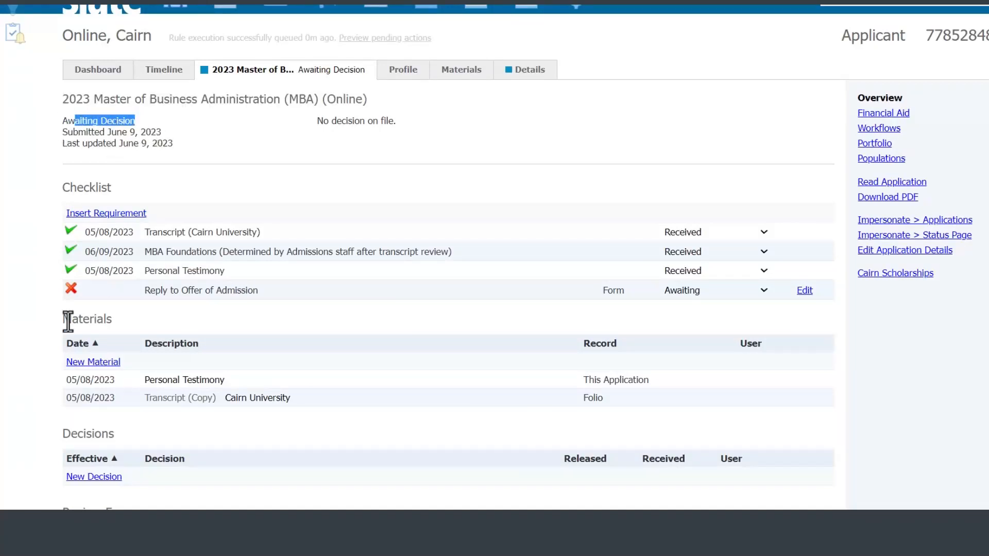
{"action": "scroll", "coordinate": [56, 327], "scroll_direction": "down", "scroll_amount": 2}
{"action": "scroll", "coordinate": [144, 354], "scroll_direction": "down", "scroll_amount": 2}
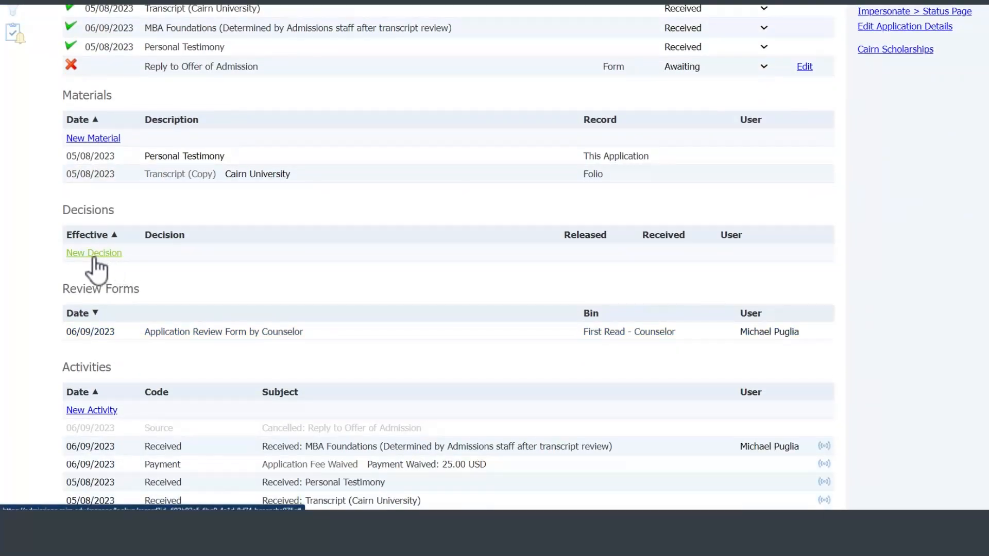
Reopen the counselor's review form to verify which admission recommendation was given, and close it
{"action": "left_click", "coordinate": [186, 334]}
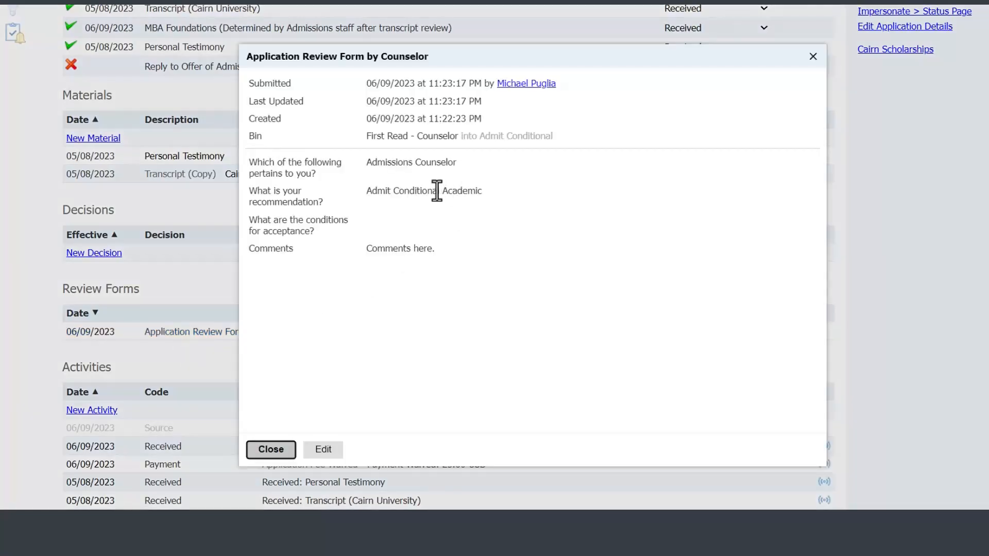
{"action": "left_click_drag", "start_coordinate": [437, 190], "coordinate": [348, 193]}
{"action": "left_click", "coordinate": [432, 251]}
{"action": "left_click_drag", "start_coordinate": [479, 193], "coordinate": [381, 194]}
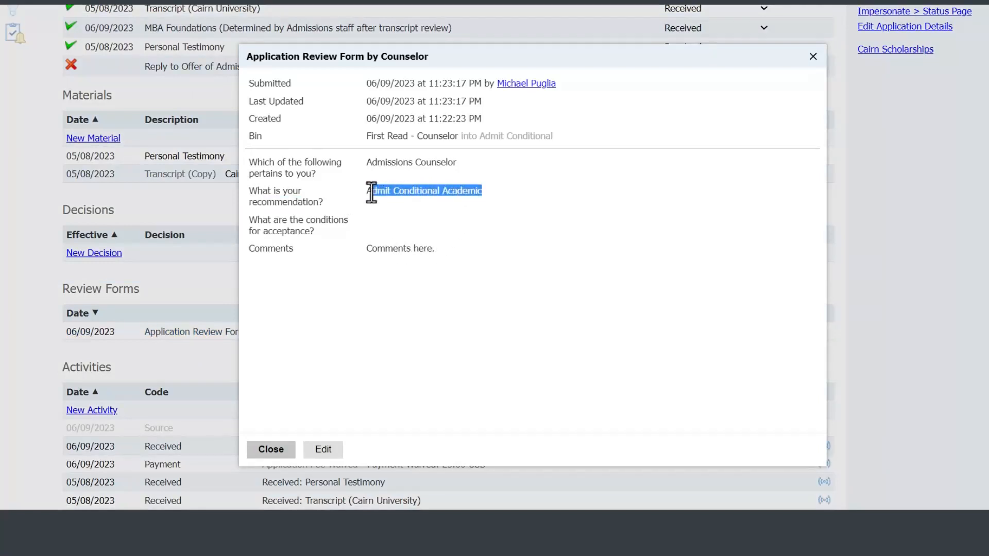
{"action": "left_click", "coordinate": [419, 201]}
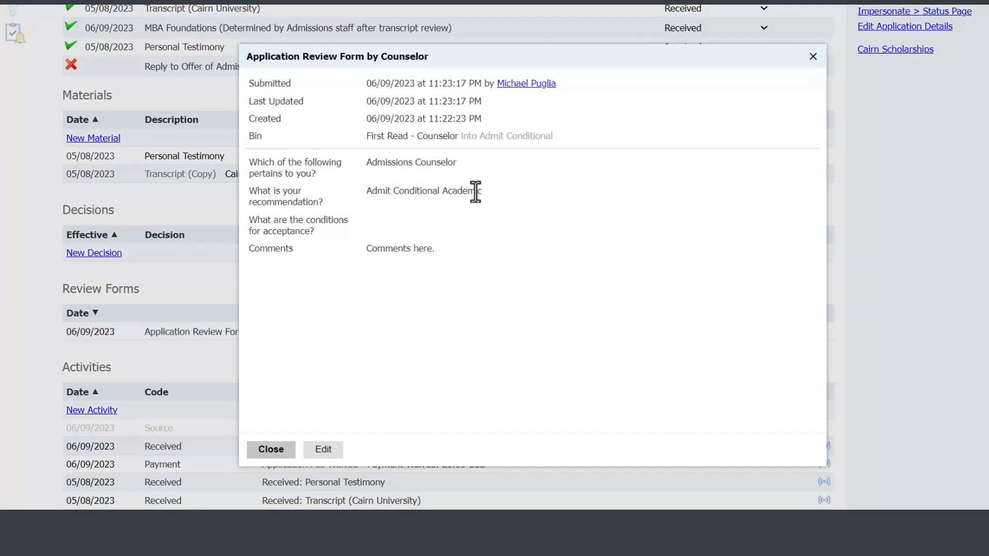
{"action": "left_click_drag", "start_coordinate": [478, 192], "coordinate": [363, 191]}
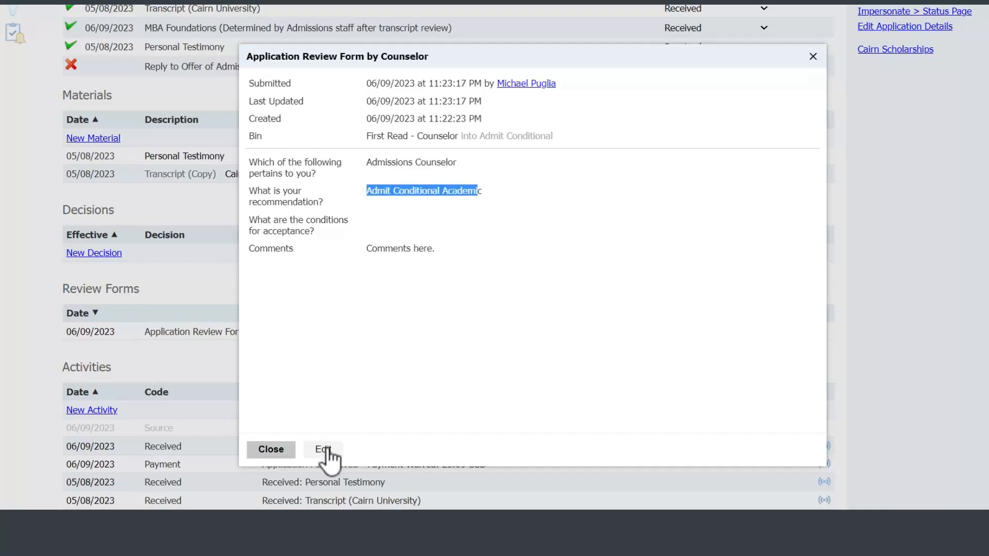
{"action": "left_click", "coordinate": [274, 451]}
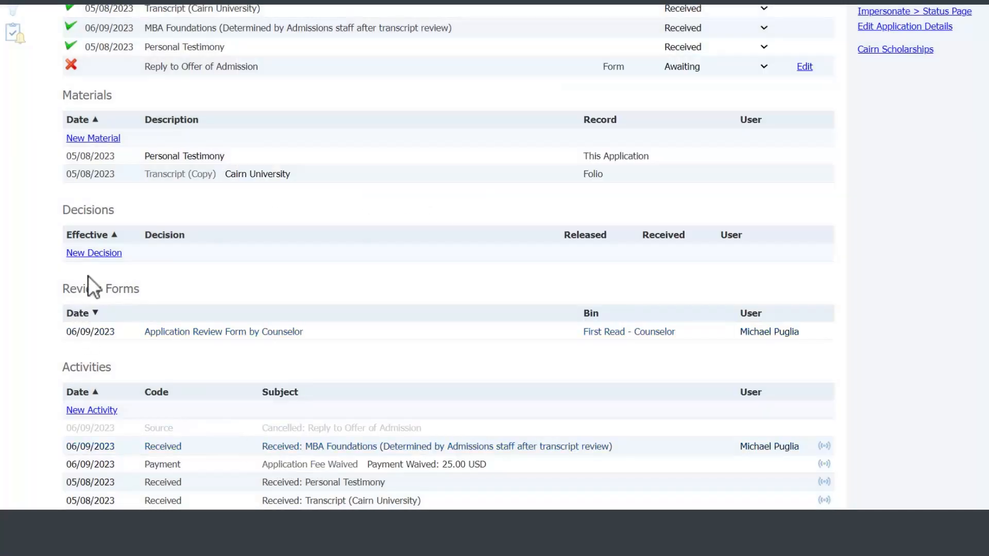
Start a new decision with code Admit and reason Admit Conditional Academic, keeping the letter at Default for Decision
{"action": "left_click", "coordinate": [88, 254]}
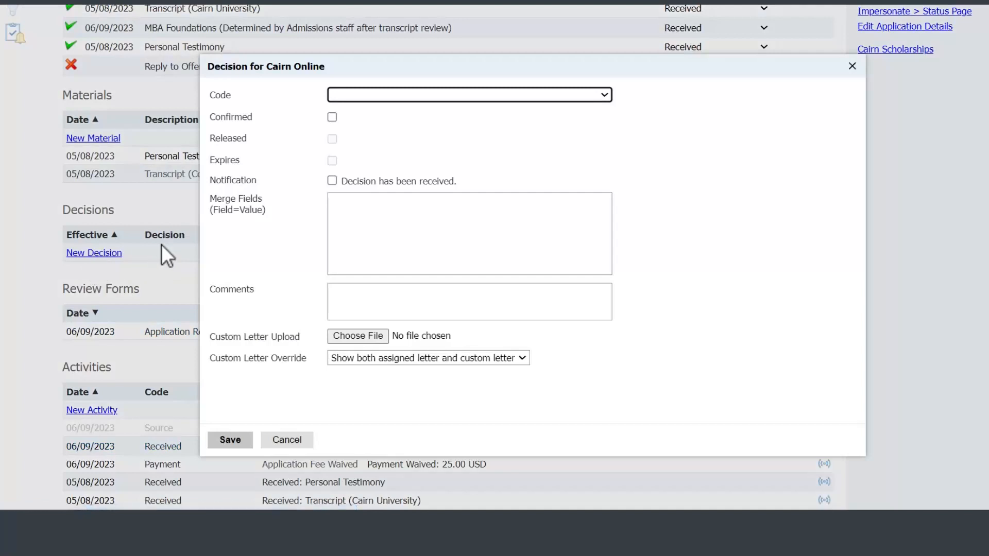
{"action": "left_click", "coordinate": [375, 96]}
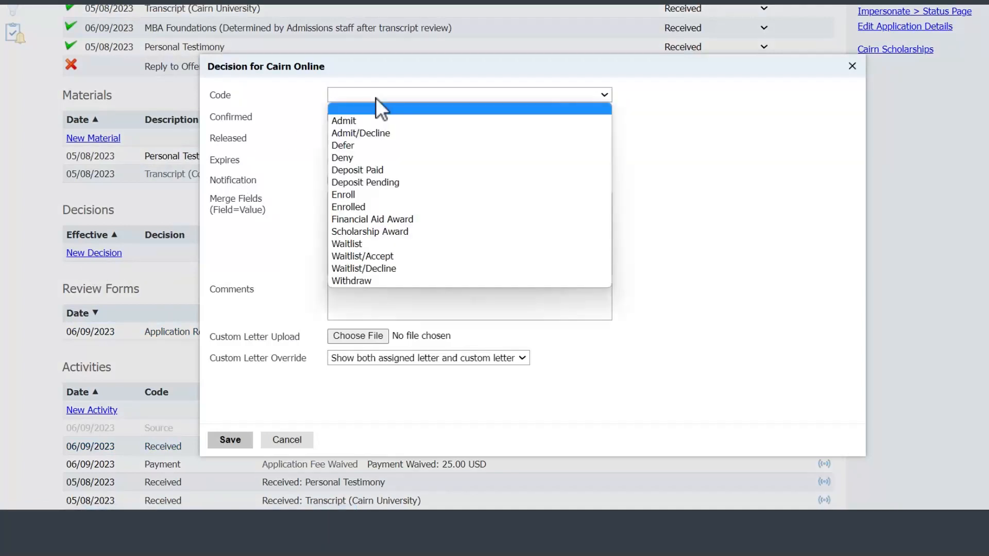
{"action": "left_click", "coordinate": [354, 120]}
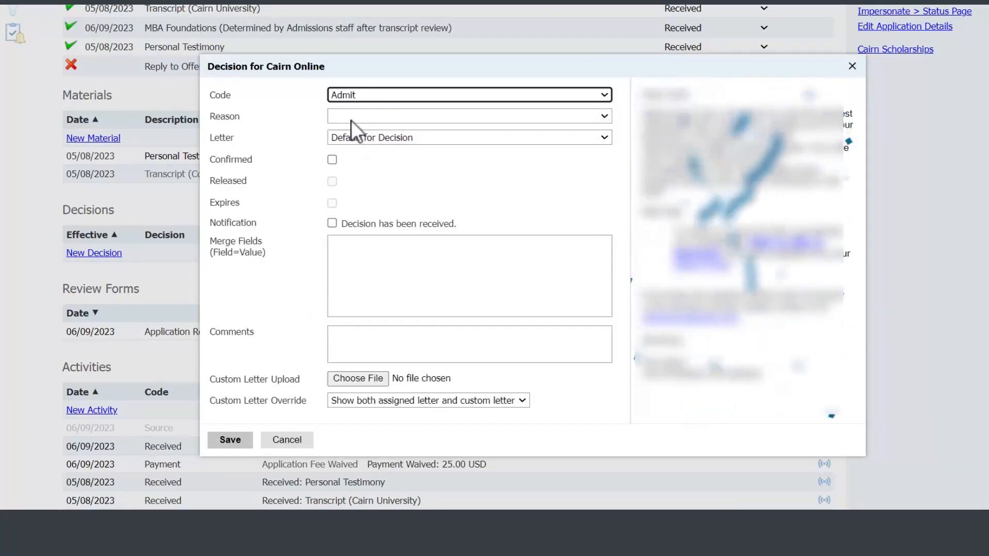
{"action": "left_click", "coordinate": [350, 120]}
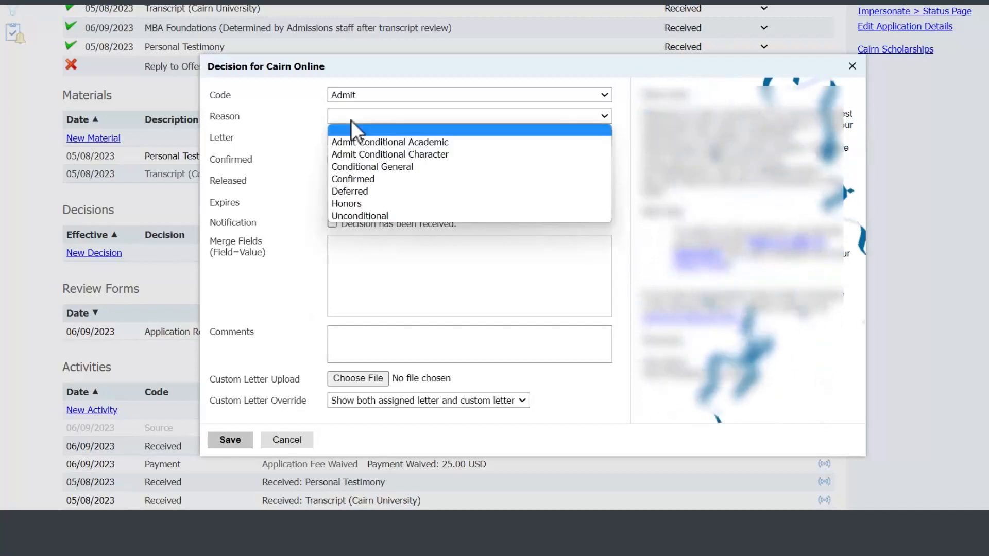
{"action": "left_click", "coordinate": [363, 144]}
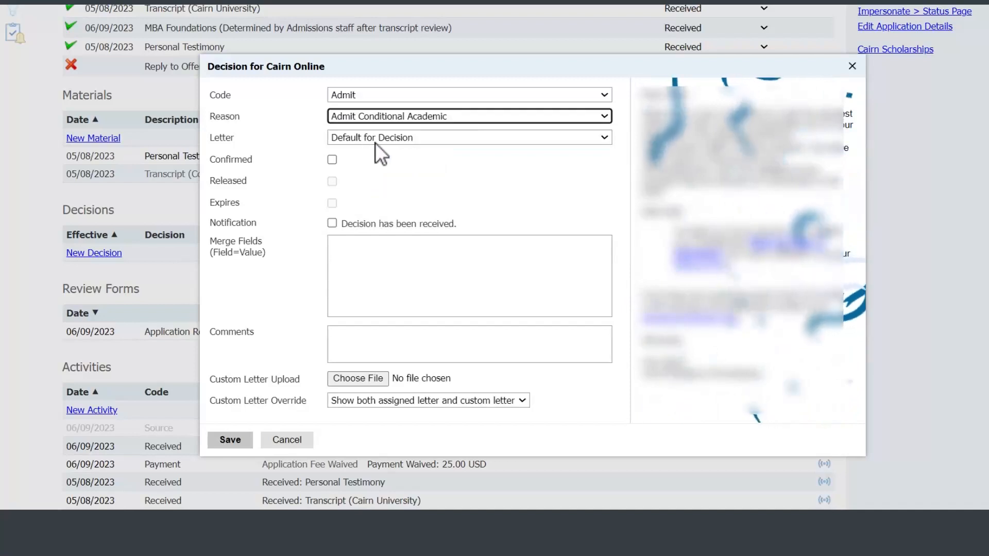
{"action": "left_click", "coordinate": [369, 138]}
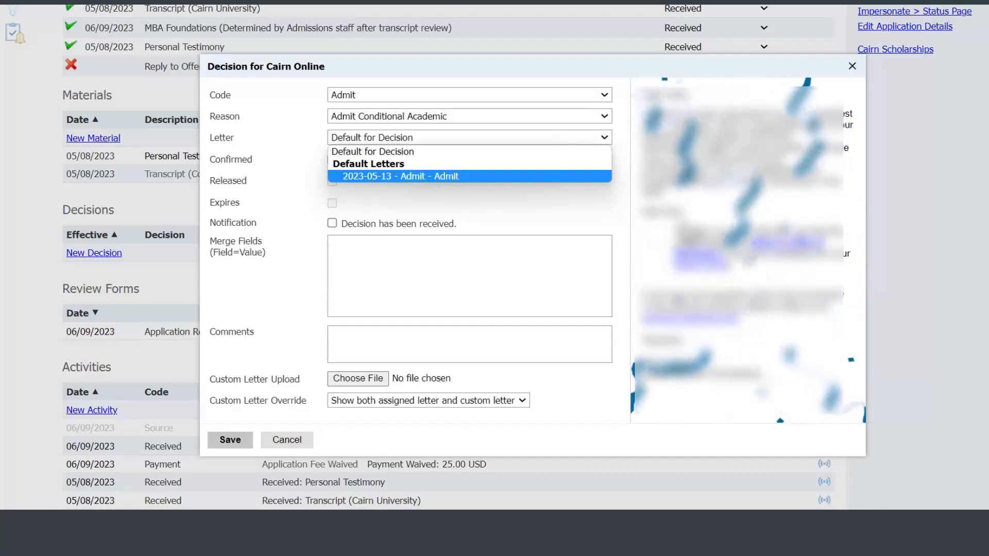
{"action": "left_click", "coordinate": [481, 201]}
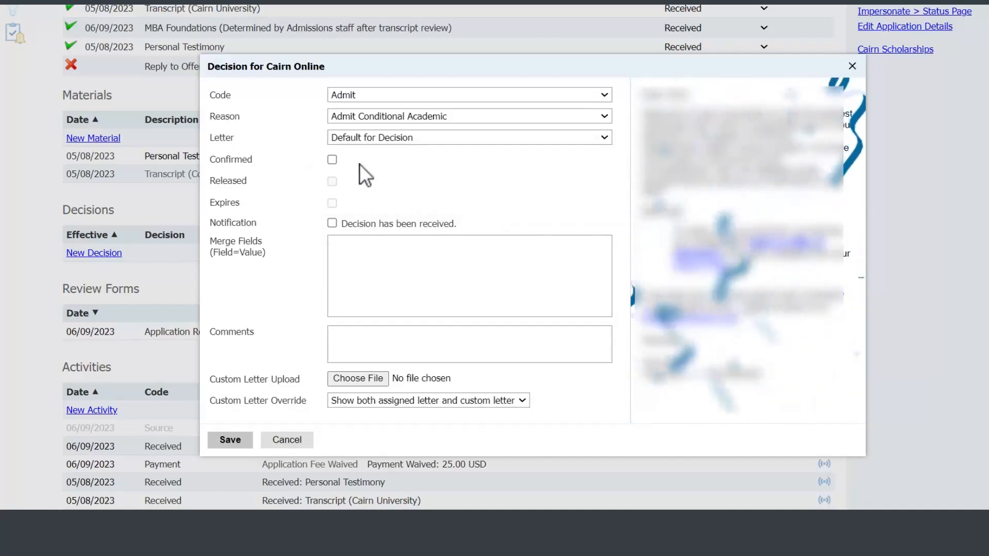
Mark the Admit decision as confirmed and released on 06/09/2023, and save it
{"action": "left_click", "coordinate": [332, 159]}
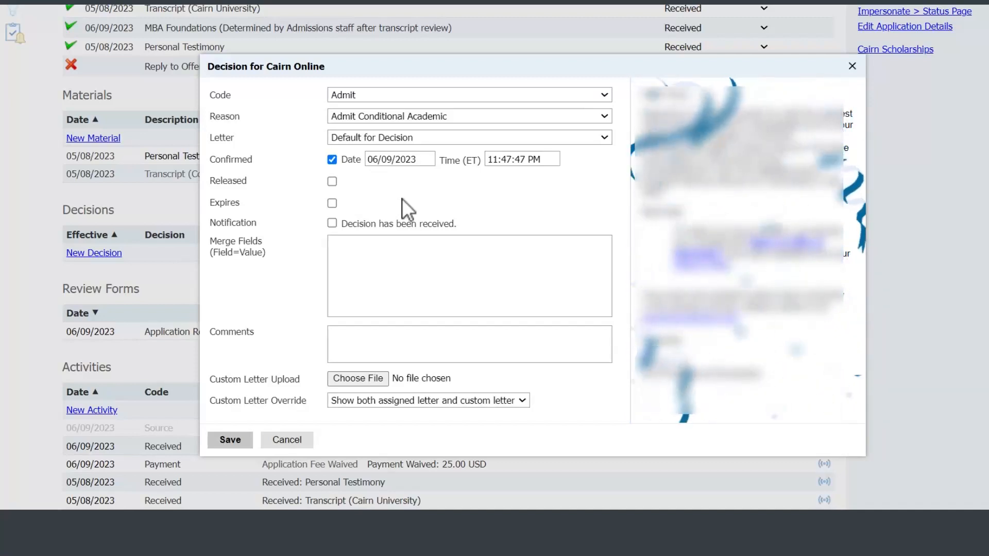
{"action": "left_click", "coordinate": [332, 181]}
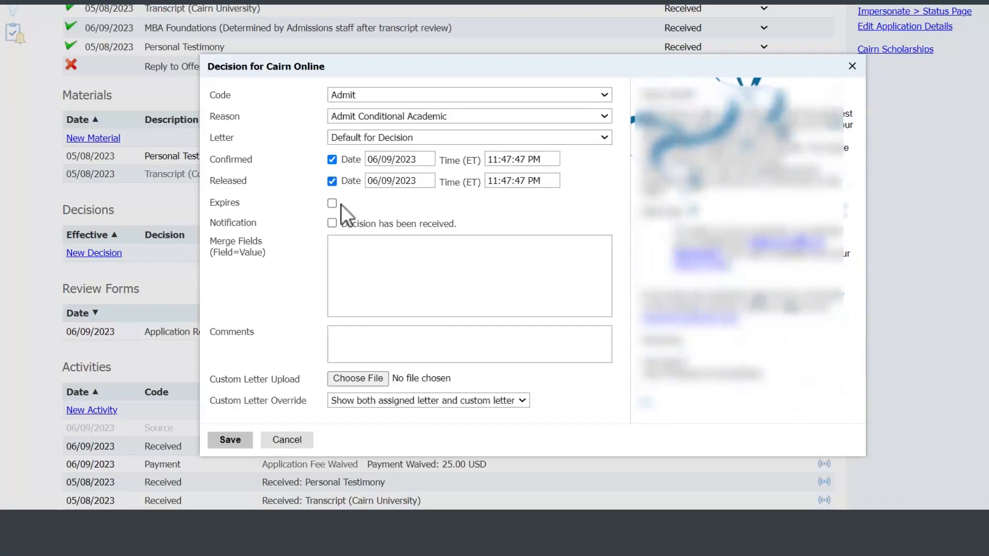
{"action": "left_click", "coordinate": [502, 181]}
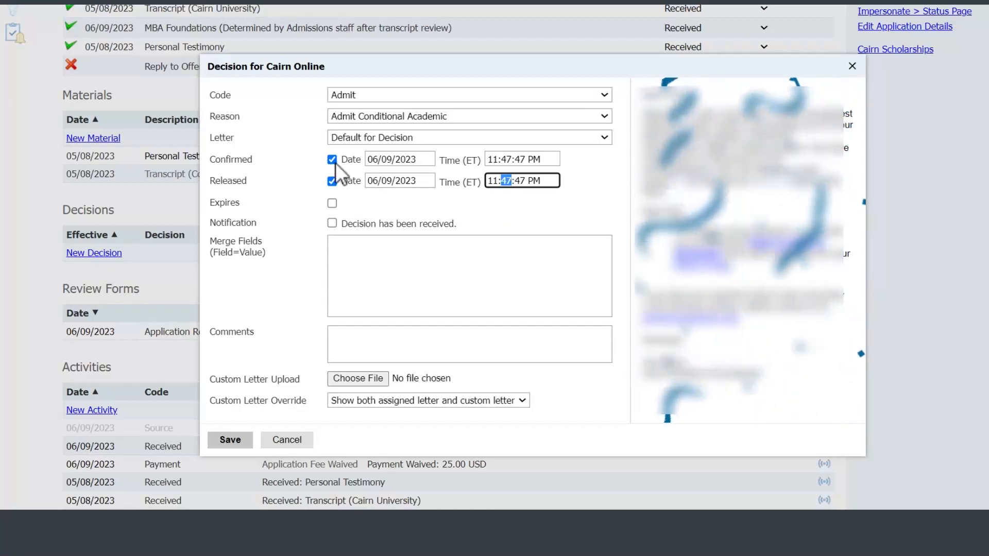
{"action": "left_click", "coordinate": [391, 347]}
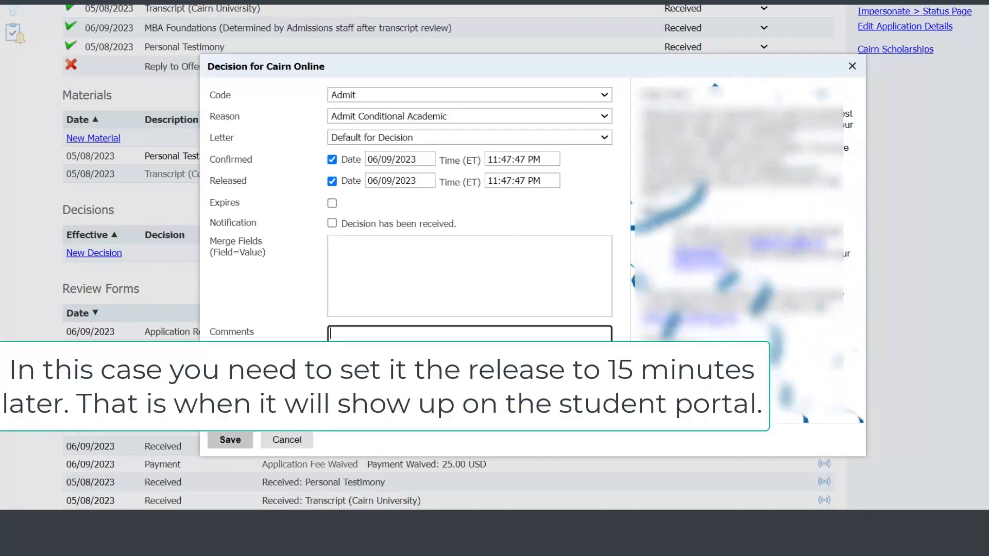
{"action": "left_click", "coordinate": [235, 446]}
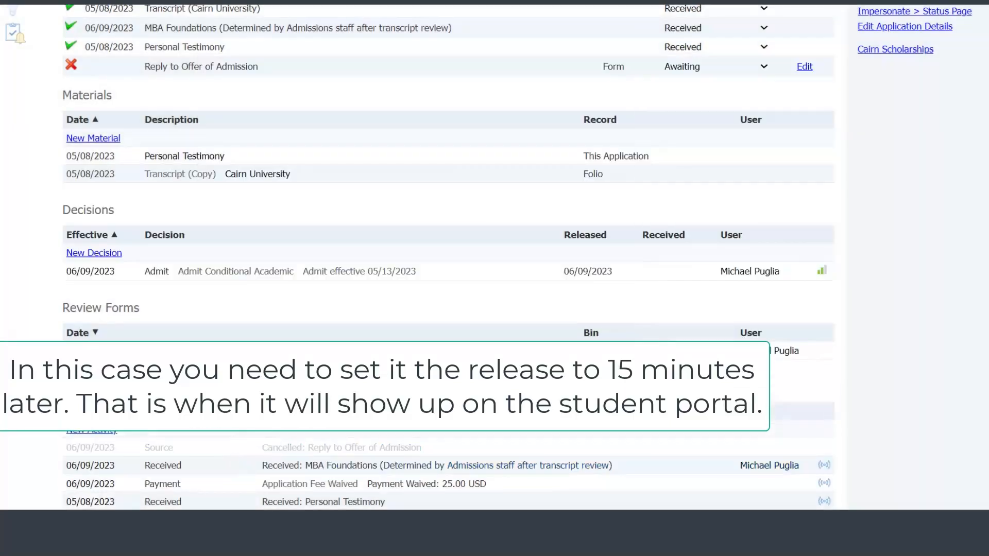
Preview the record's pending actions and display the rule matching for the 2023 Master of Business Administration (MBA) (Online) application
{"action": "scroll", "coordinate": [508, 254], "scroll_direction": "up", "scroll_amount": 5}
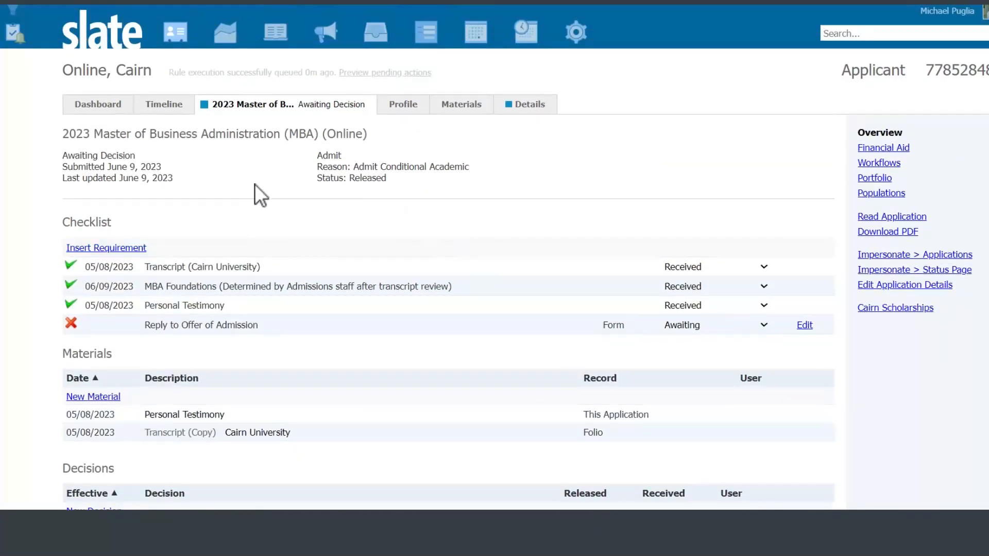
{"action": "left_click", "coordinate": [364, 75]}
{"action": "left_click", "coordinate": [256, 115]}
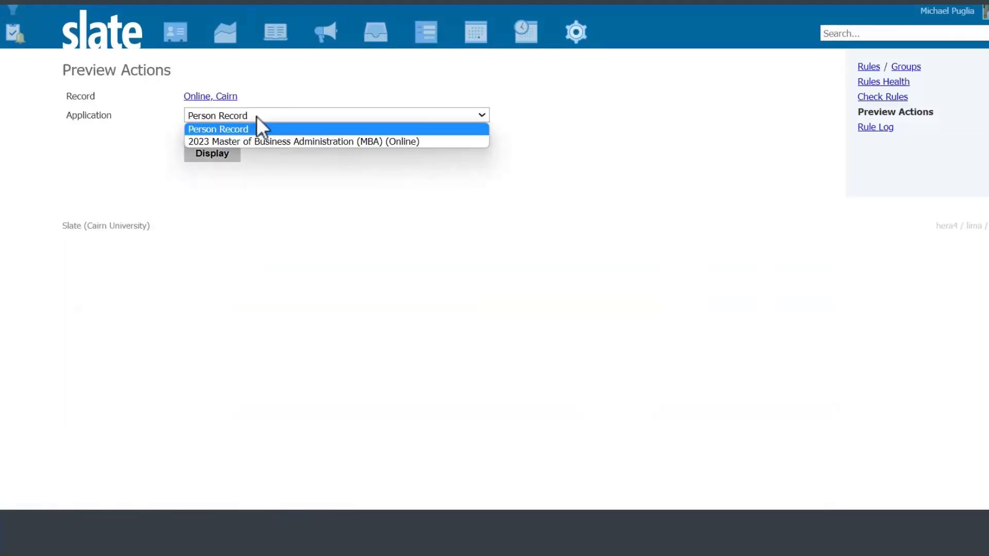
{"action": "left_click", "coordinate": [264, 145]}
{"action": "left_click", "coordinate": [219, 161]}
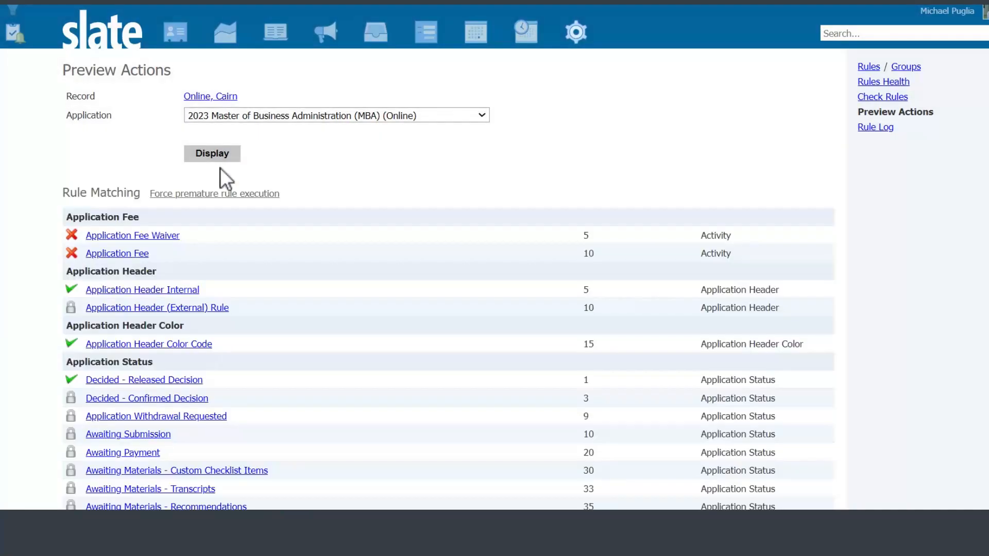
Force premature rule execution for the record by entering the confirmation text FORCE EXECUTE, and dismiss the resulting notice
{"action": "left_click", "coordinate": [188, 194]}
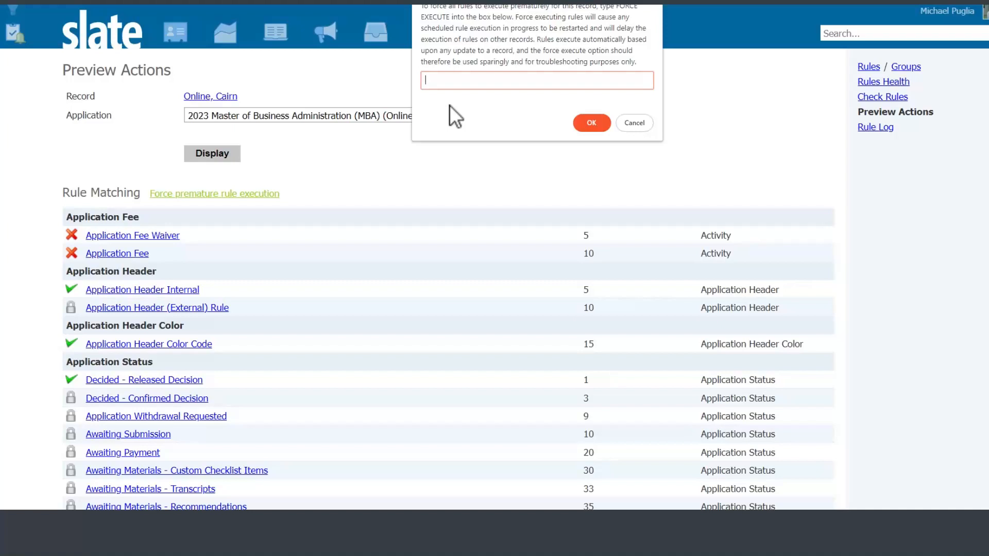
{"action": "left_click", "coordinate": [617, 11]}
{"action": "left_click_drag", "start_coordinate": [616, 10], "coordinate": [449, 17]}
{"action": "key", "text": "ctrl+c"}
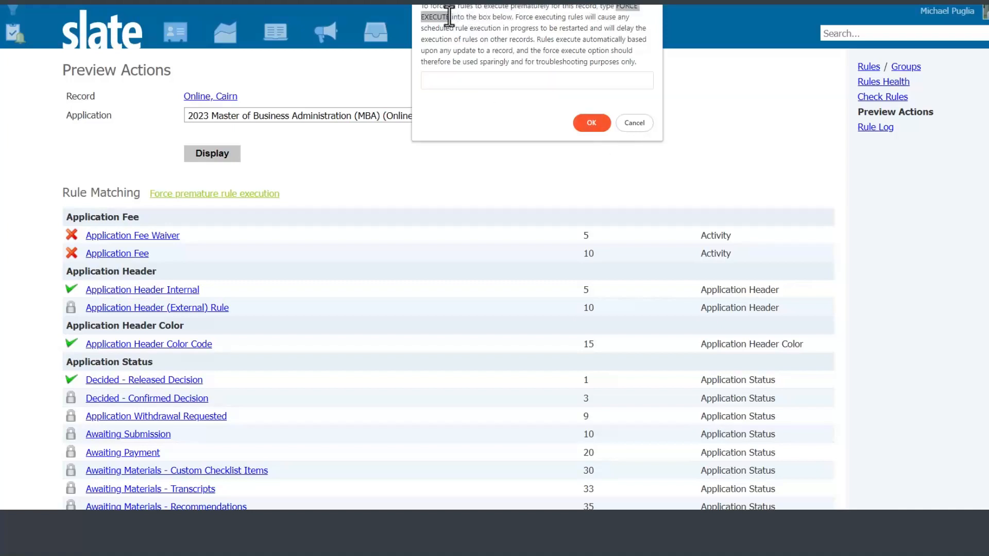
{"action": "left_click", "coordinate": [453, 84]}
{"action": "key", "text": "ctrl+v"}
{"action": "left_click", "coordinate": [591, 123]}
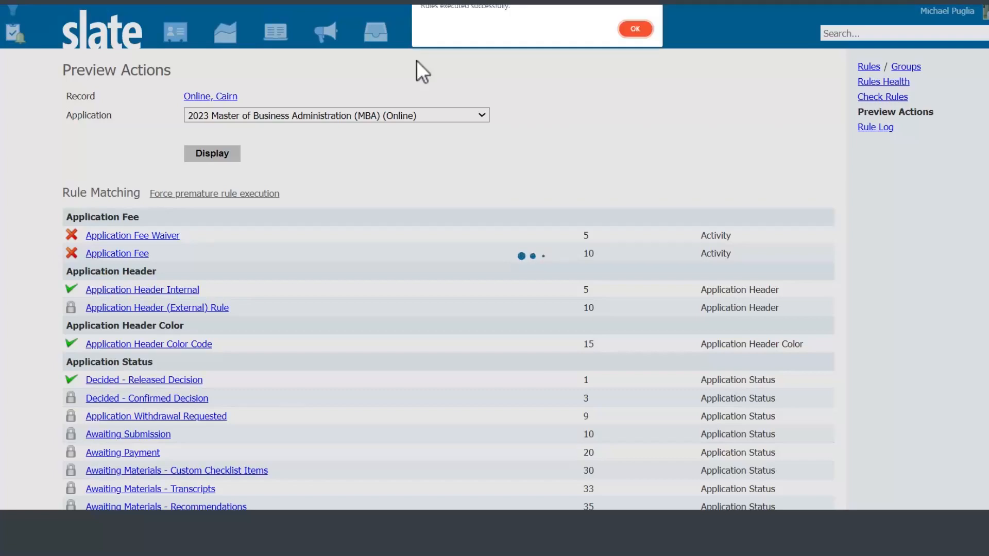
{"action": "left_click", "coordinate": [634, 30]}
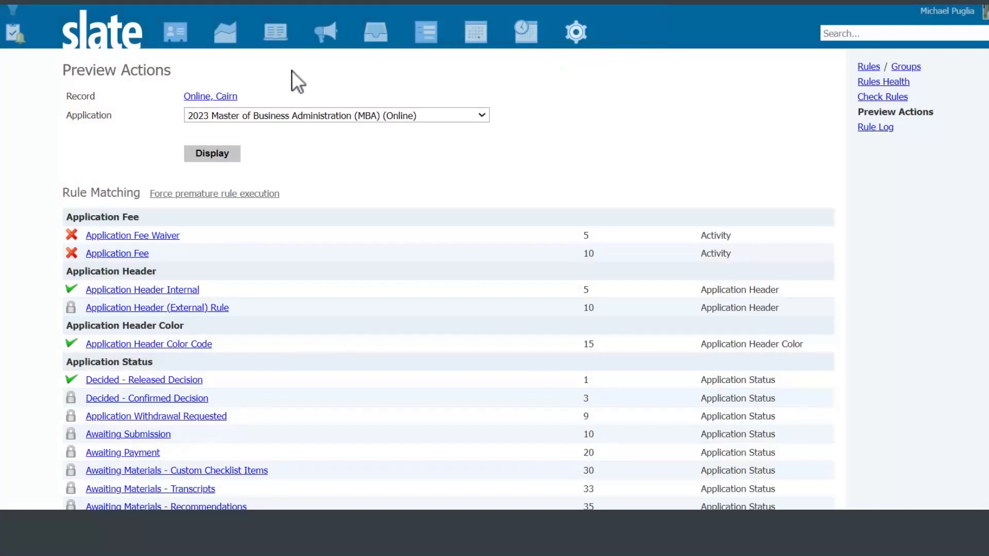
Reopen the applicant's 2023 Master of Business Administration (MBA) (Online) application, and switch to the applicant's Application Status Portal window
{"action": "left_click", "coordinate": [227, 97]}
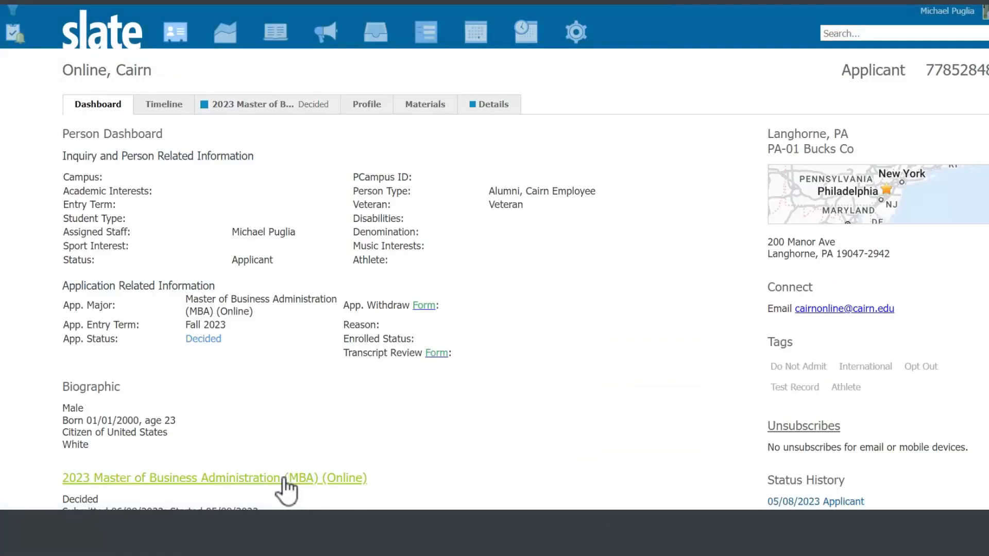
{"action": "left_click", "coordinate": [288, 478]}
{"action": "mouse_move", "coordinate": [526, 522]}
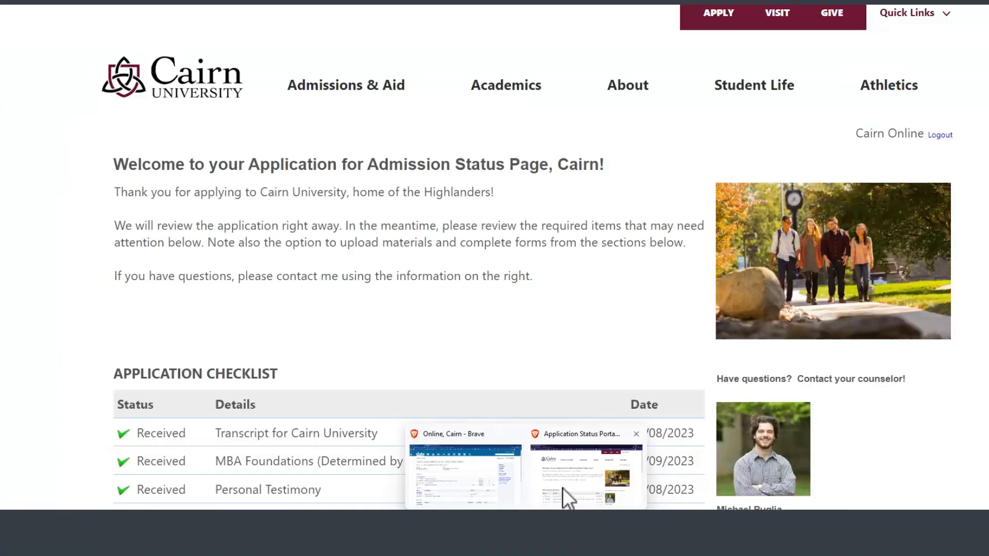
{"action": "left_click", "coordinate": [563, 487]}
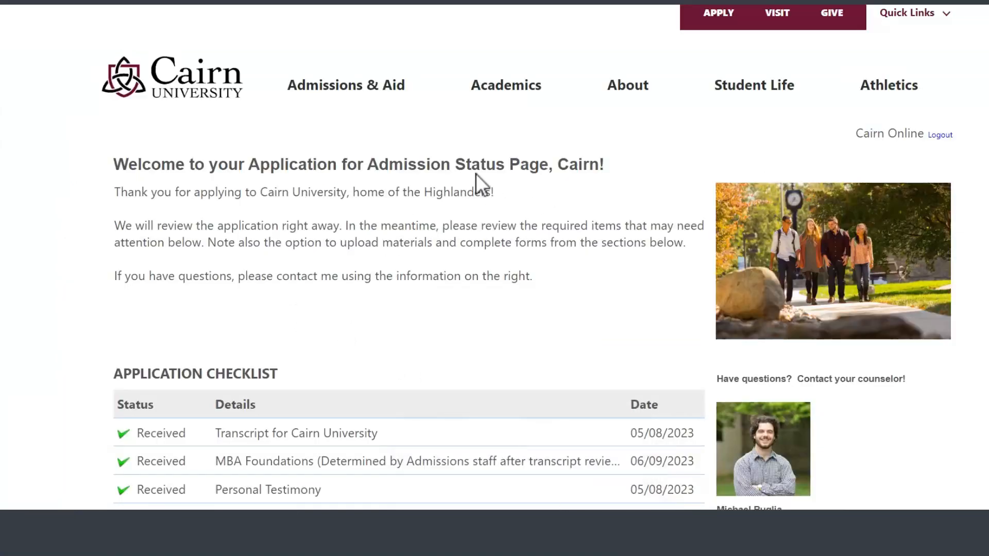
{"action": "left_click_drag", "start_coordinate": [924, 134], "coordinate": [857, 133]}
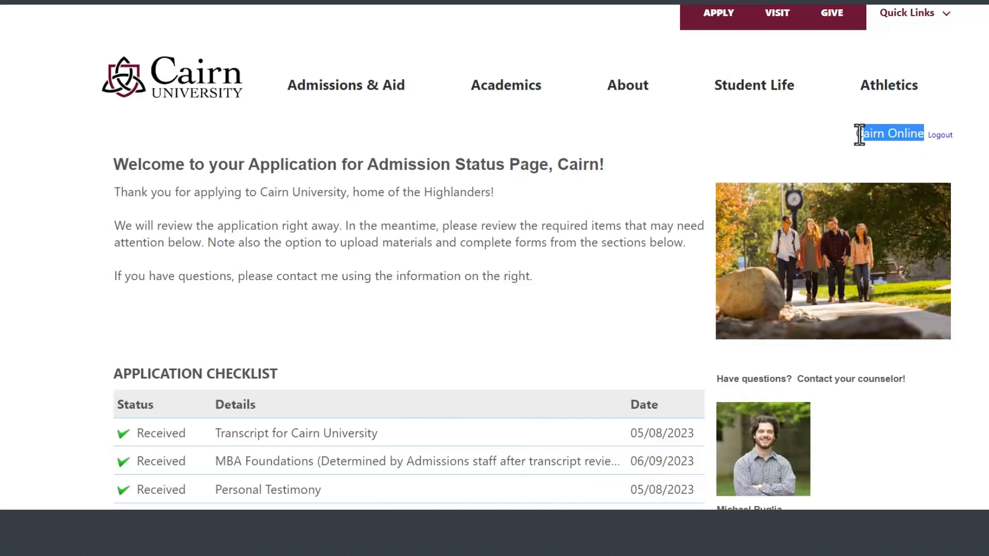
{"action": "left_click", "coordinate": [600, 311]}
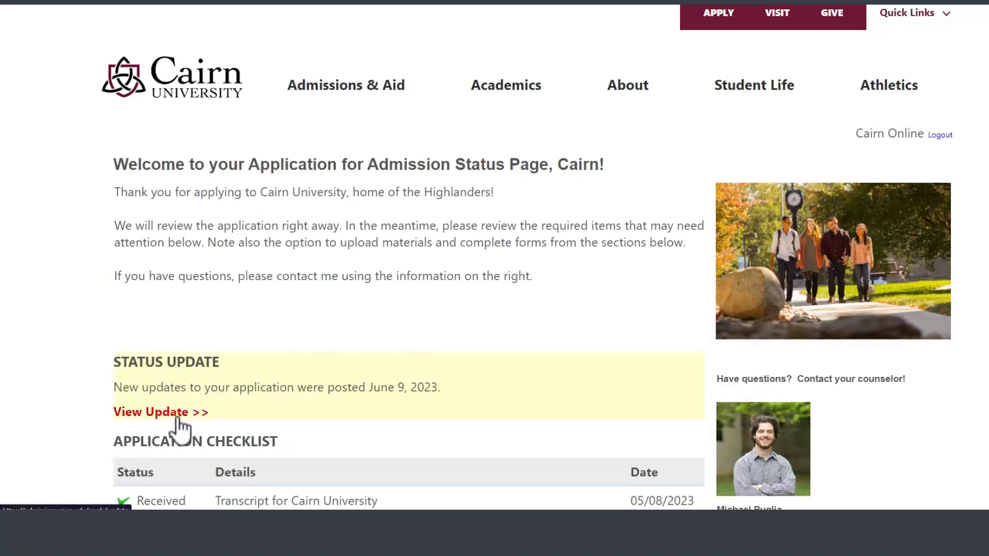
View the posted status update, read through the admission letter, and open its Reply to Offer of Admission form
{"action": "left_click", "coordinate": [167, 414]}
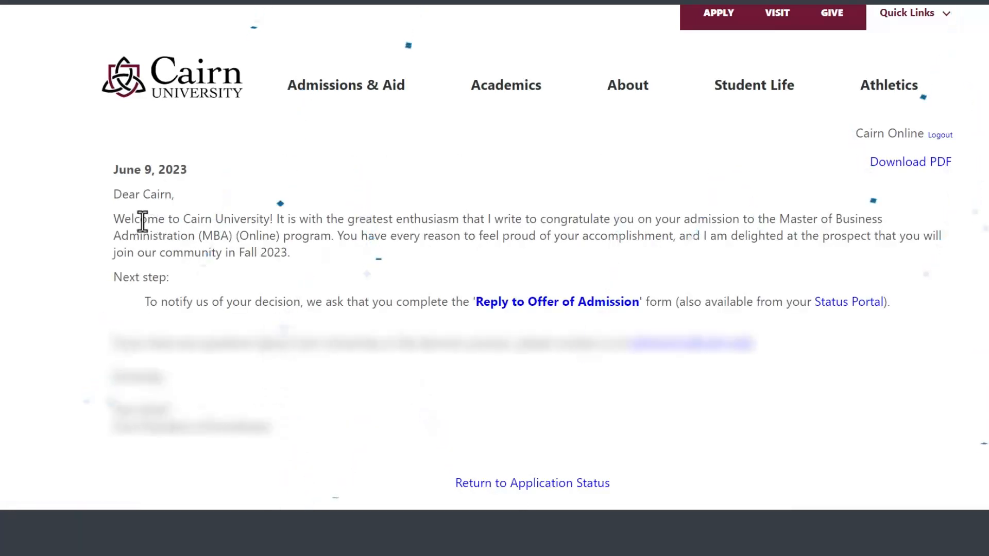
{"action": "left_click_drag", "start_coordinate": [140, 219], "coordinate": [158, 252]}
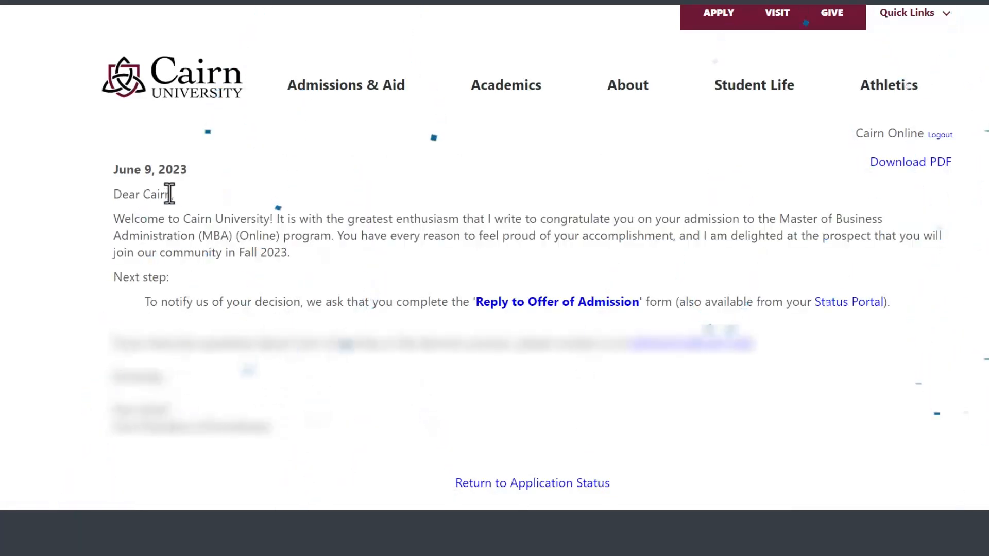
{"action": "double_click", "coordinate": [168, 195]}
{"action": "left_click", "coordinate": [159, 204]}
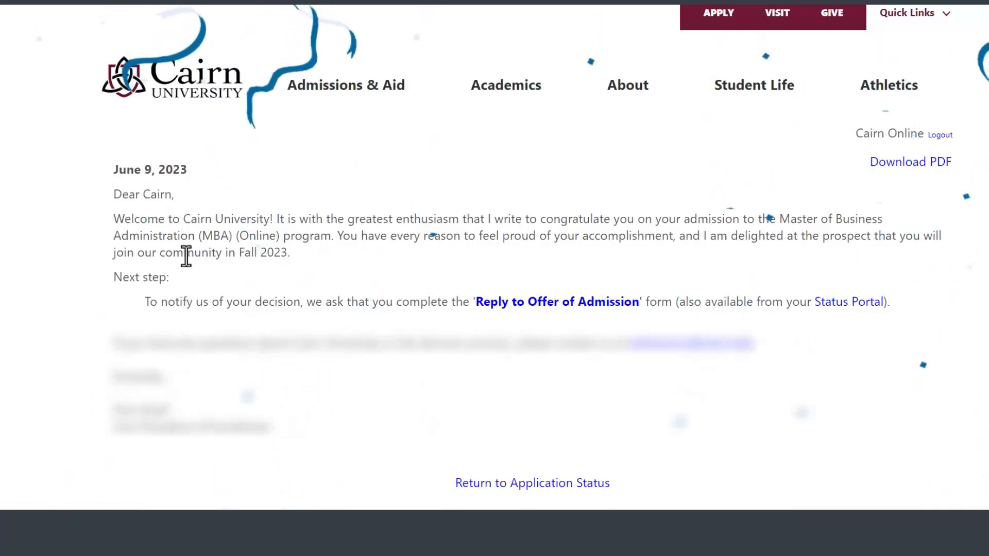
{"action": "left_click_drag", "start_coordinate": [165, 280], "coordinate": [113, 282]}
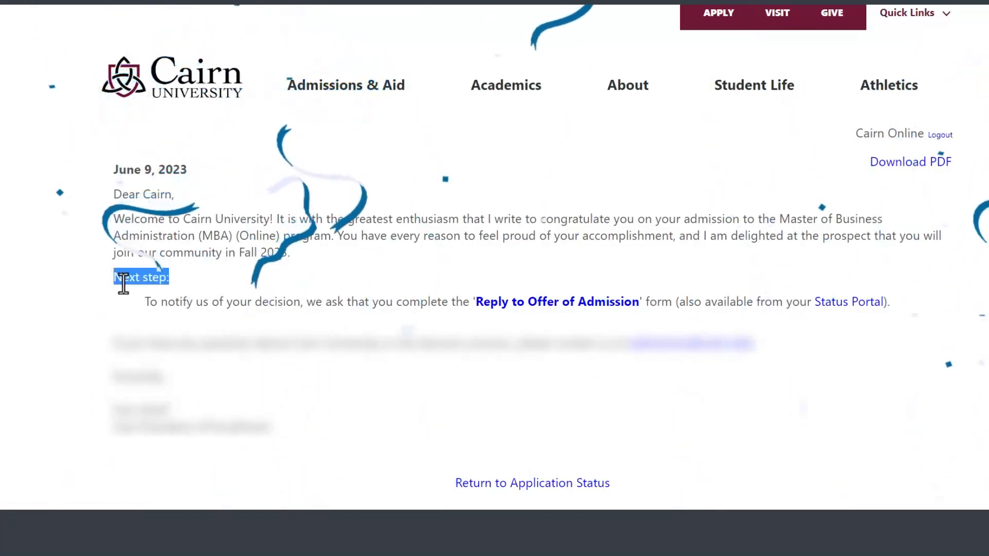
{"action": "left_click", "coordinate": [176, 289]}
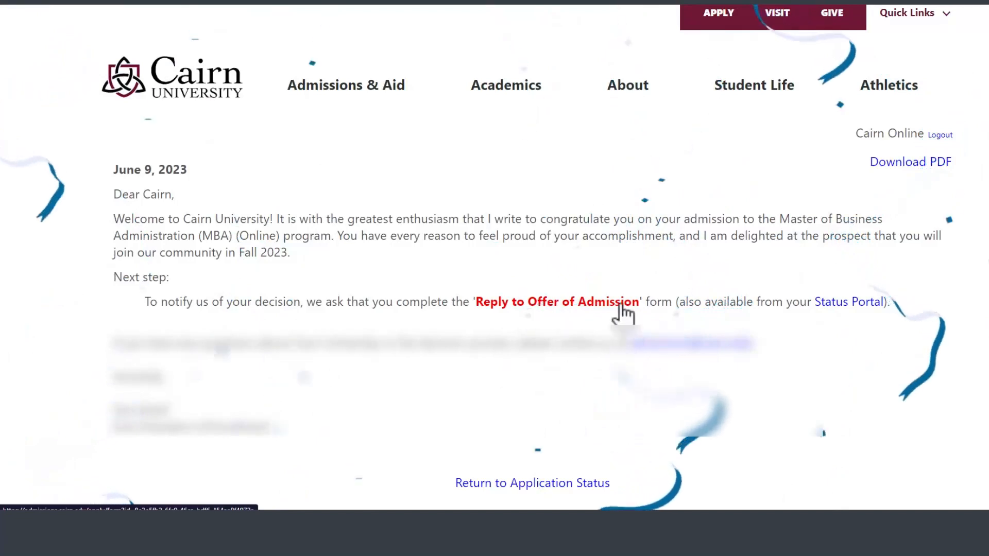
{"action": "left_click", "coordinate": [580, 303]}
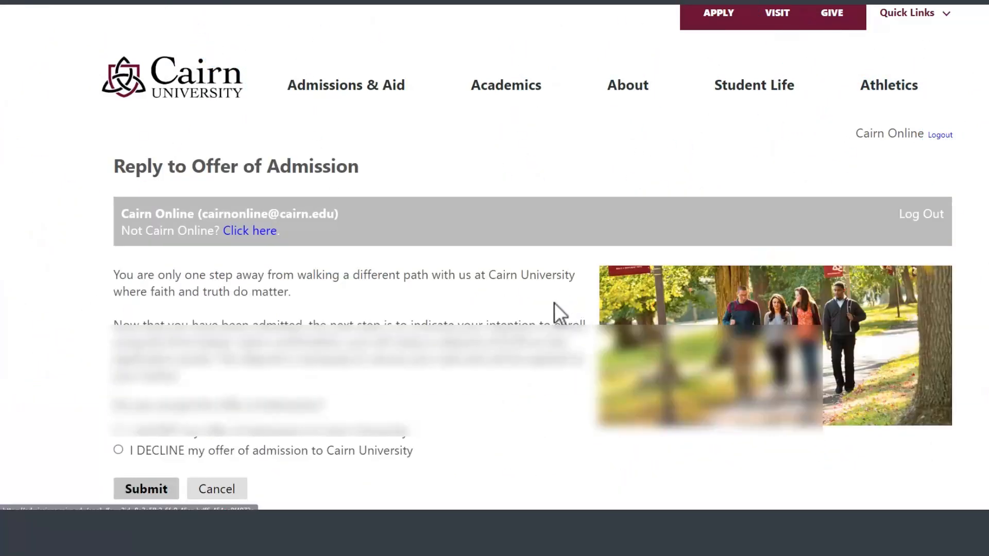
Choose to decline the offer of admission and examine the optional school name and reason fields
{"action": "left_click", "coordinate": [119, 450]}
{"action": "scroll", "coordinate": [156, 449], "scroll_direction": "down", "scroll_amount": 4}
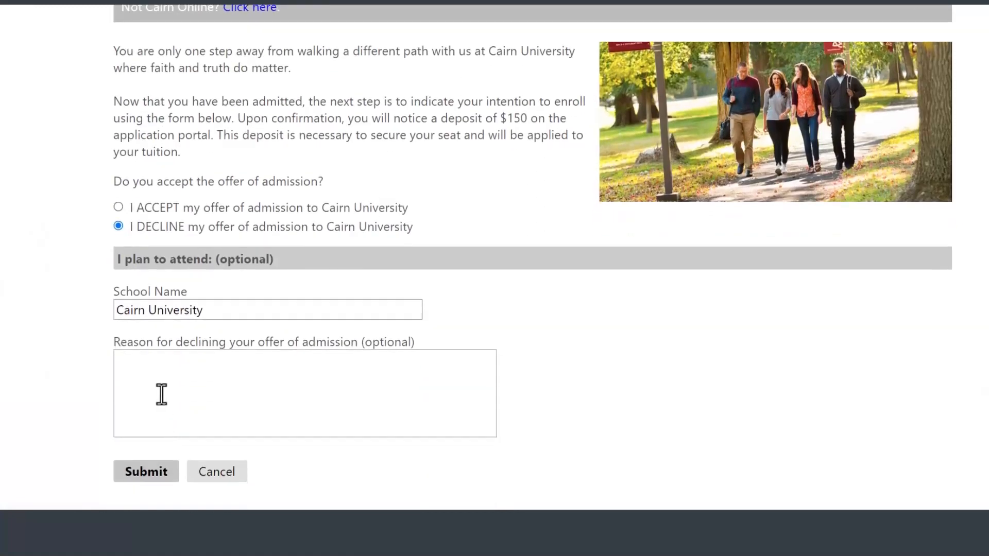
{"action": "left_click", "coordinate": [164, 397]}
{"action": "scroll", "coordinate": [163, 397], "scroll_direction": "up", "scroll_amount": 1}
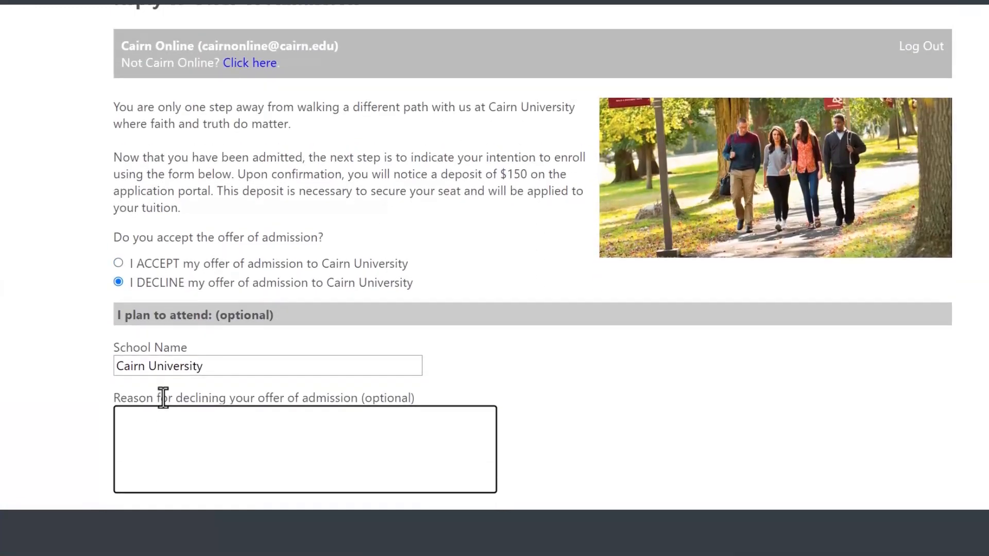
Accept the offer of admission to Cairn University, submit the reply, and check the enrollment deposit payment on the status page
{"action": "left_click", "coordinate": [118, 264]}
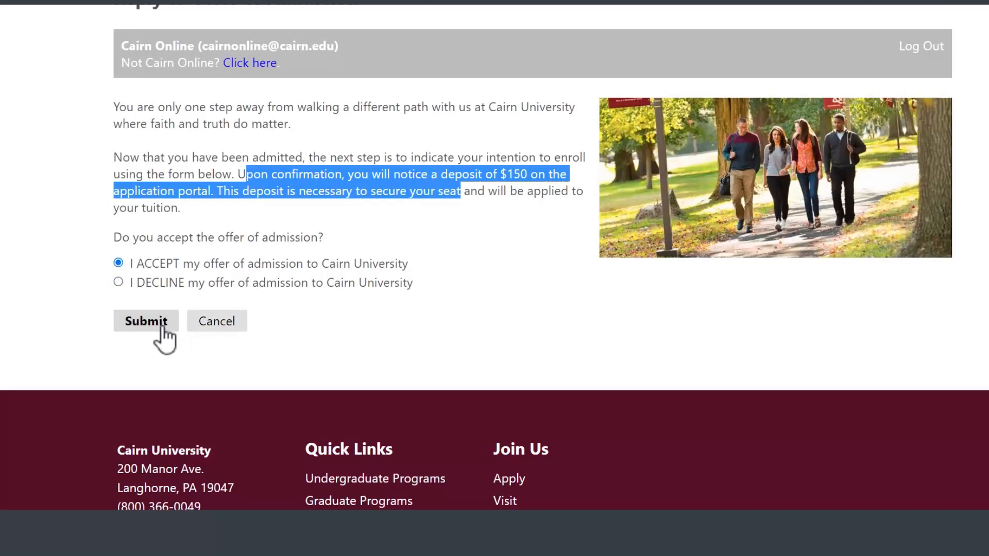
{"action": "left_click", "coordinate": [161, 328]}
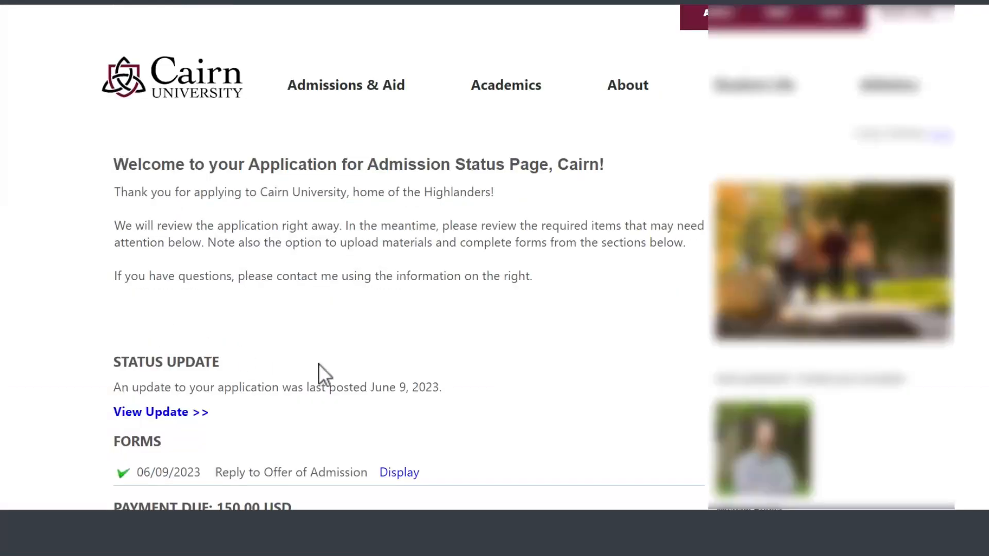
{"action": "scroll", "coordinate": [329, 360], "scroll_direction": "down", "scroll_amount": 5}
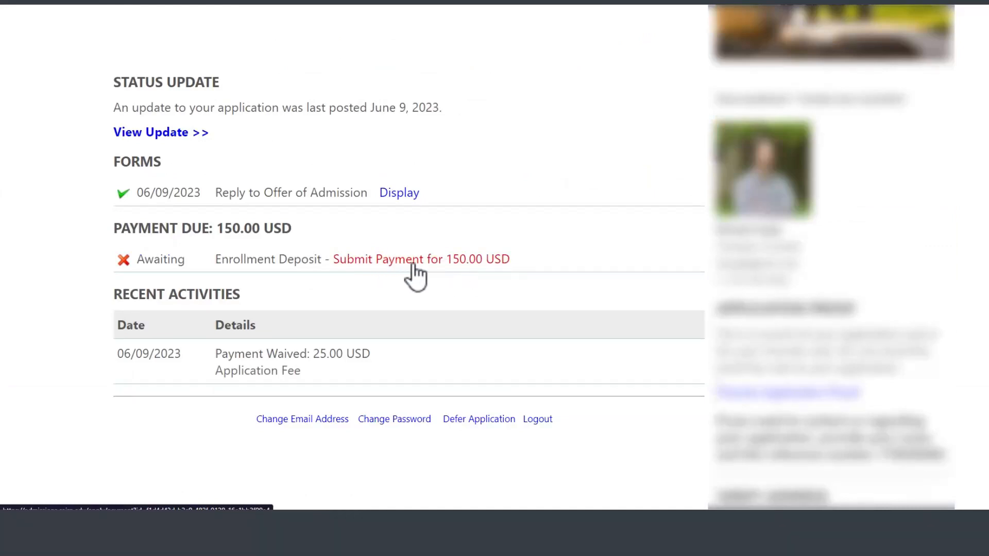
{"action": "left_click", "coordinate": [415, 266]}
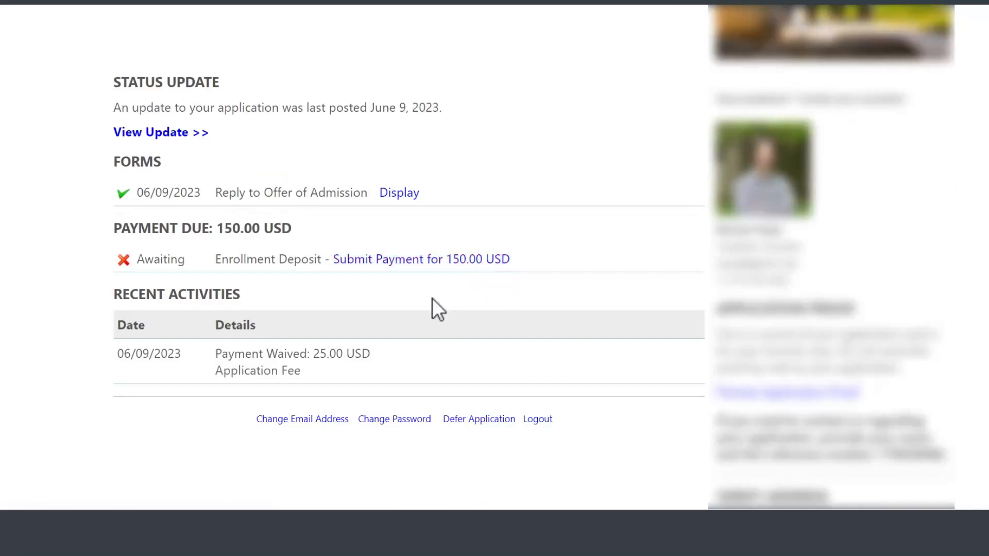
{"action": "scroll", "coordinate": [373, 255], "scroll_direction": "up", "scroll_amount": 2}
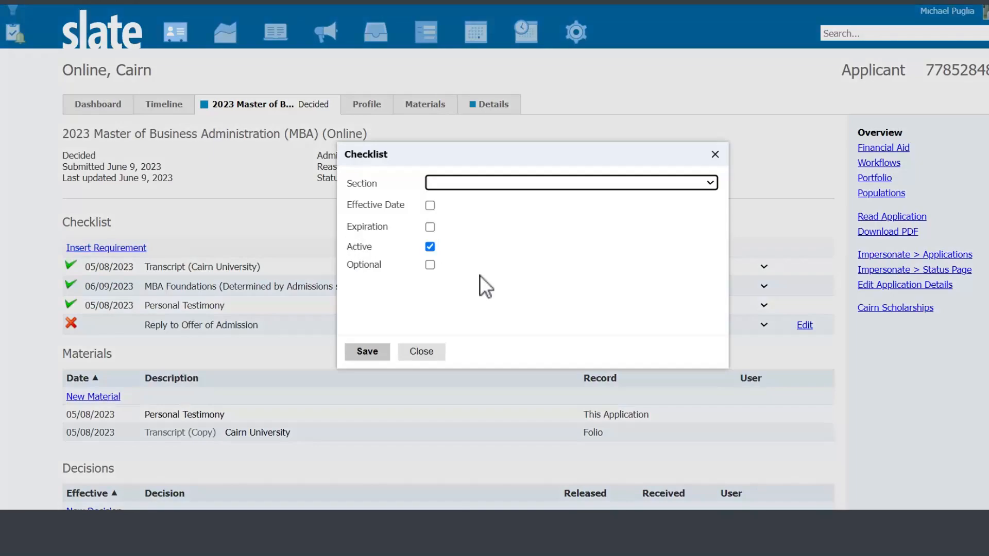
Back in Slate, waive the application's Enrollment Deposit payment due with the private comment "Grad student. No deposit needed." and save it
{"action": "left_click", "coordinate": [418, 355]}
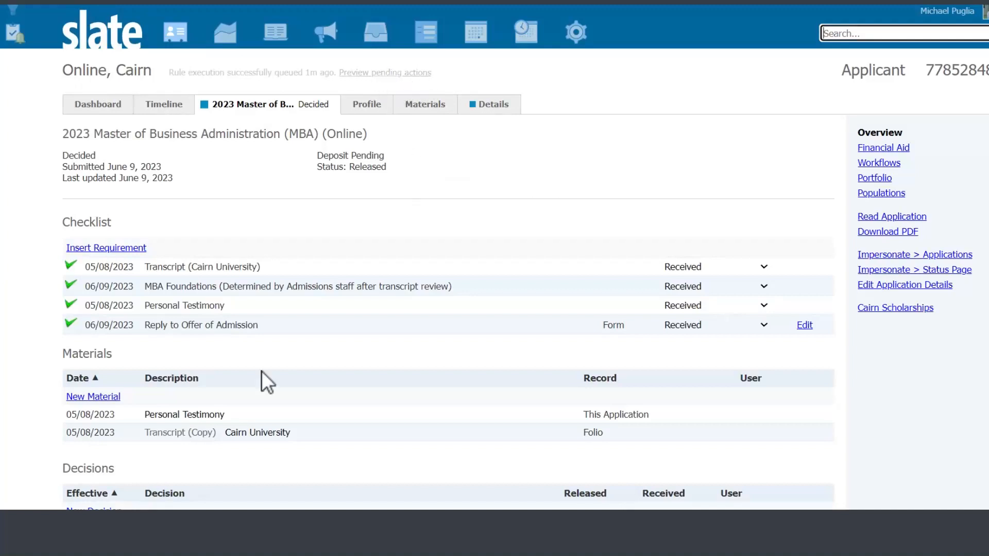
{"action": "scroll", "coordinate": [305, 274], "scroll_direction": "down", "scroll_amount": 4}
{"action": "scroll", "coordinate": [332, 370], "scroll_direction": "down", "scroll_amount": 3}
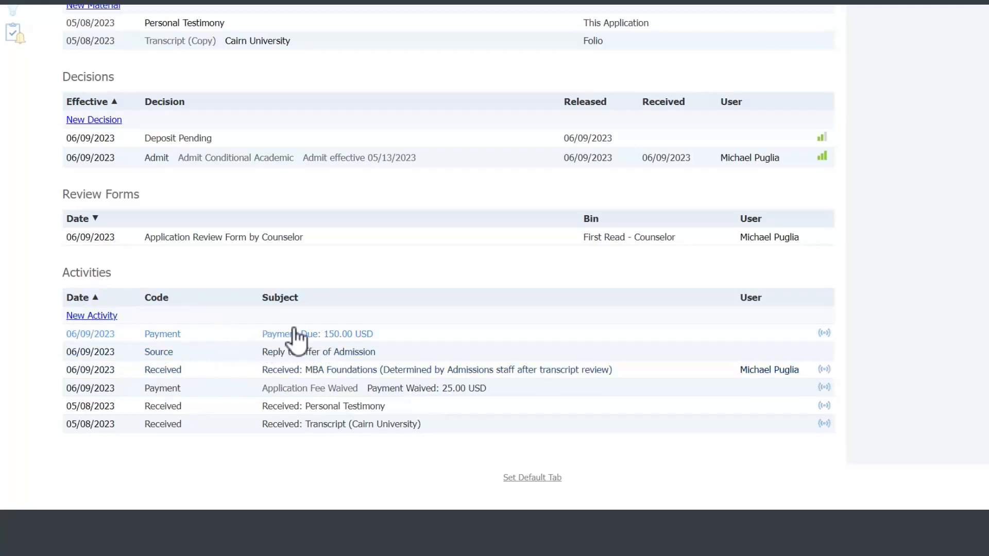
{"action": "left_click", "coordinate": [316, 336]}
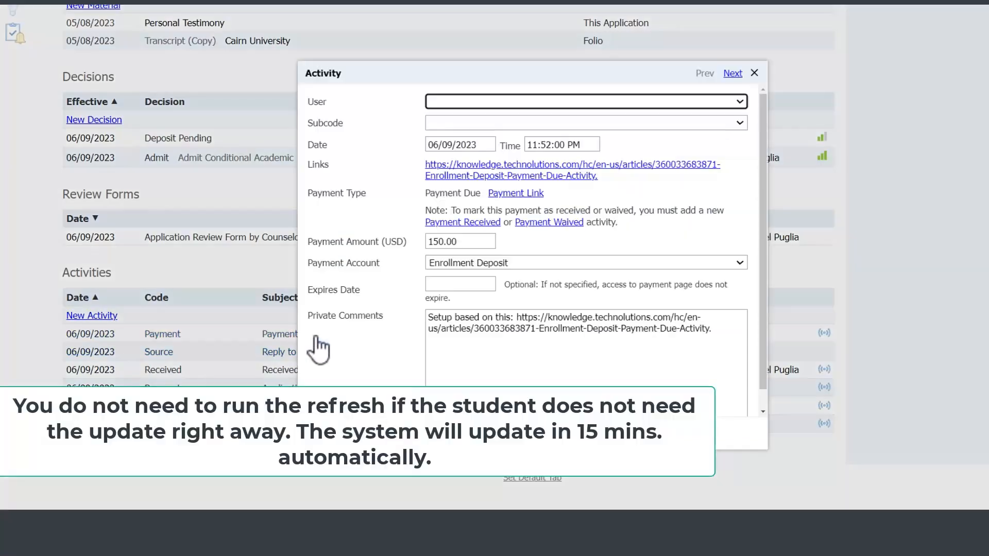
{"action": "left_click", "coordinate": [553, 222]}
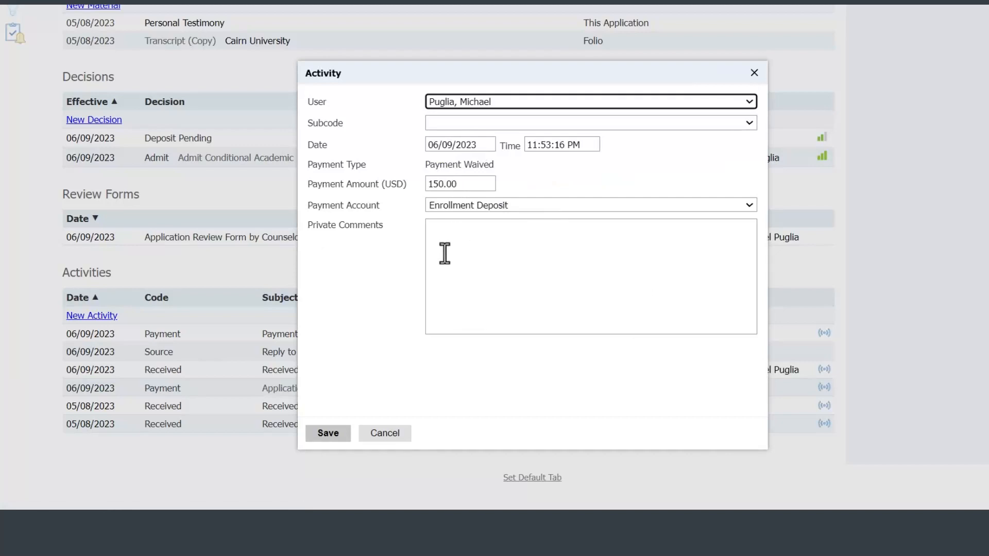
{"action": "left_click", "coordinate": [466, 261]}
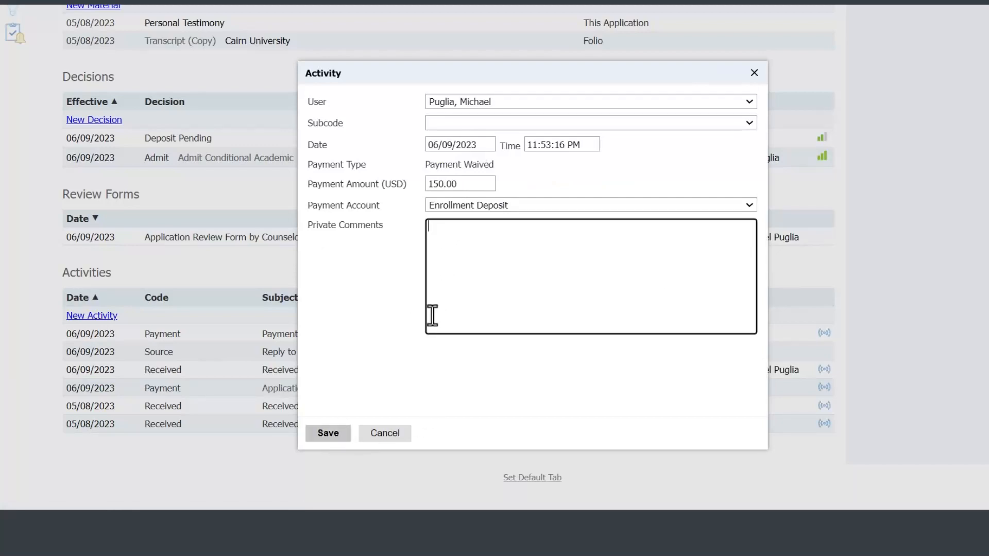
{"action": "type", "text": "Grad student. No deposit needed."}
{"action": "left_click", "coordinate": [340, 435]}
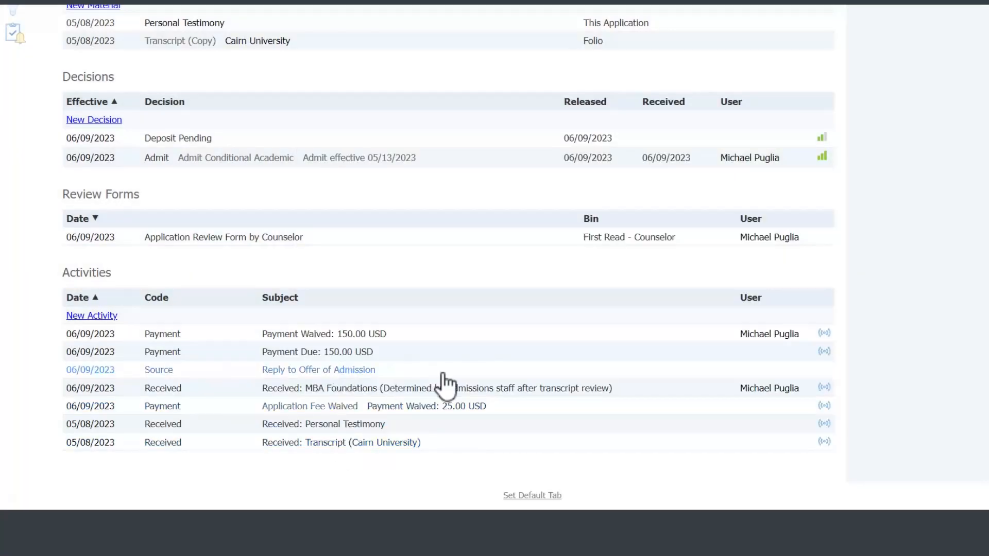
Display the pending actions for the 2023 MBA (Online) application, force premature rule execution, and dismiss the notice
{"action": "scroll", "coordinate": [438, 382], "scroll_direction": "up", "scroll_amount": 8}
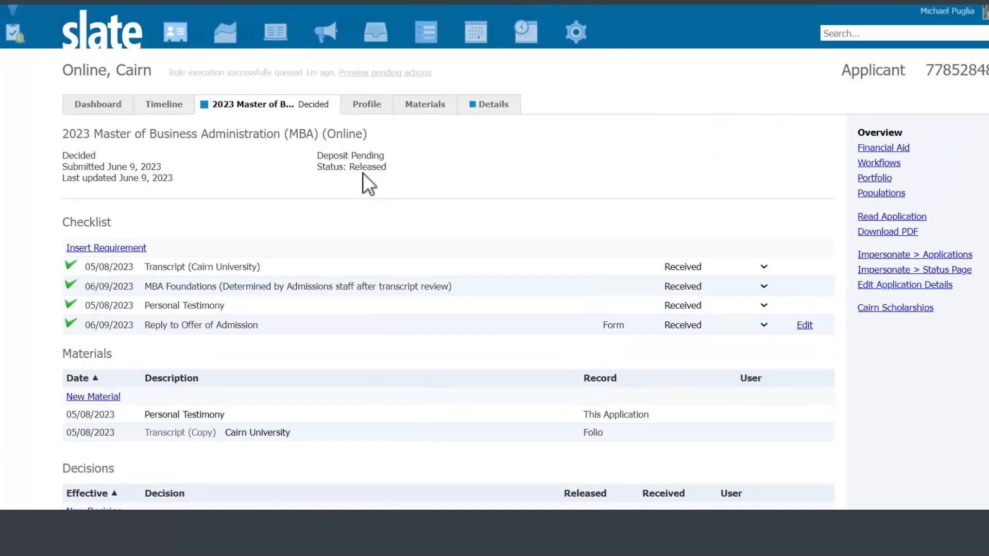
{"action": "left_click", "coordinate": [383, 76]}
{"action": "left_click", "coordinate": [276, 116]}
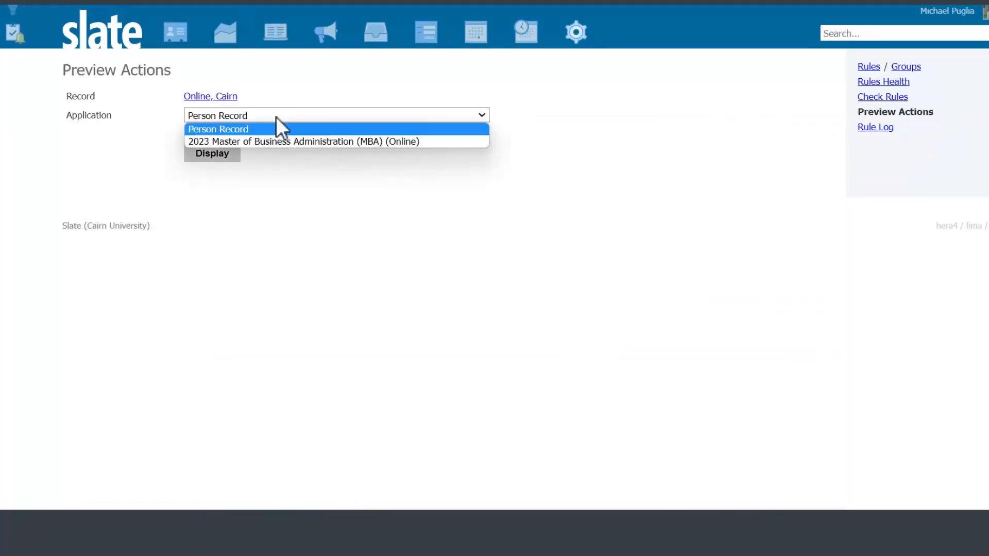
{"action": "left_click", "coordinate": [261, 141]}
{"action": "left_click", "coordinate": [209, 155]}
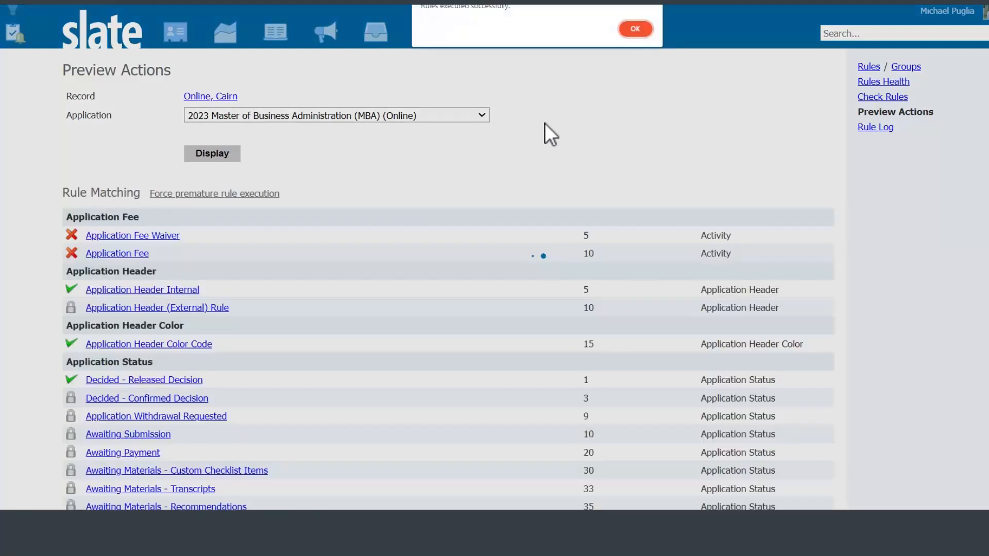
{"action": "left_click", "coordinate": [619, 34]}
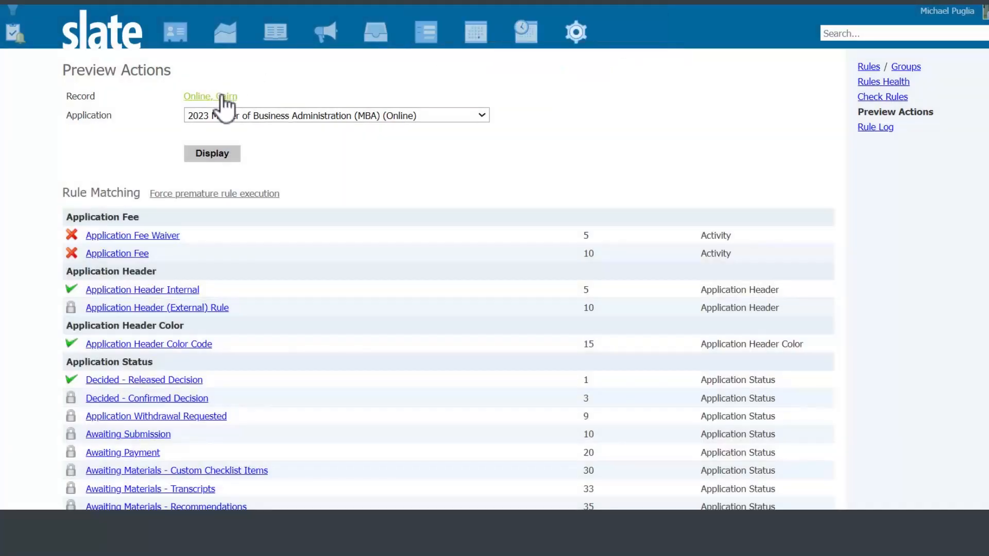
Return to the applicant's record and check the application status and the decision status on the MBA application
{"action": "left_click", "coordinate": [212, 98]}
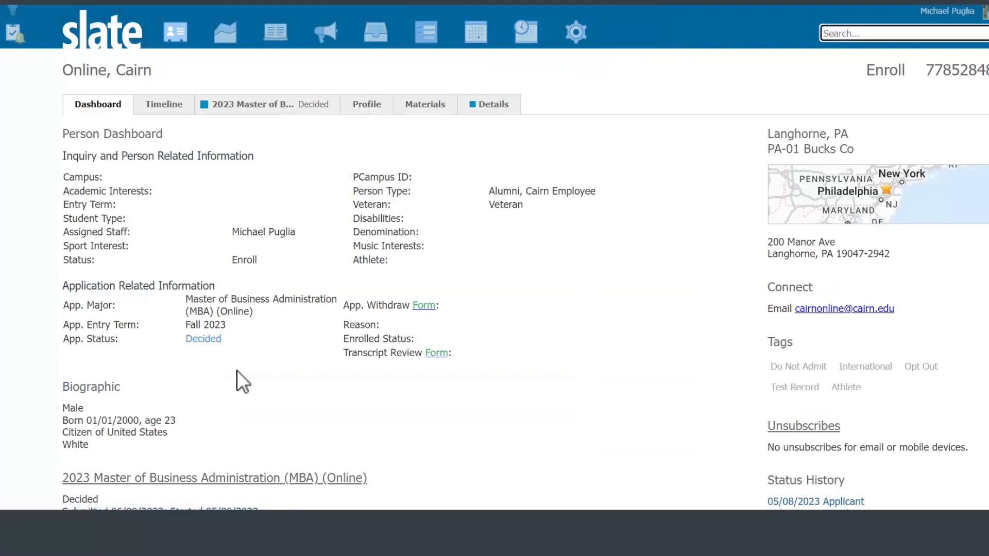
{"action": "scroll", "coordinate": [273, 381], "scroll_direction": "down", "scroll_amount": 1}
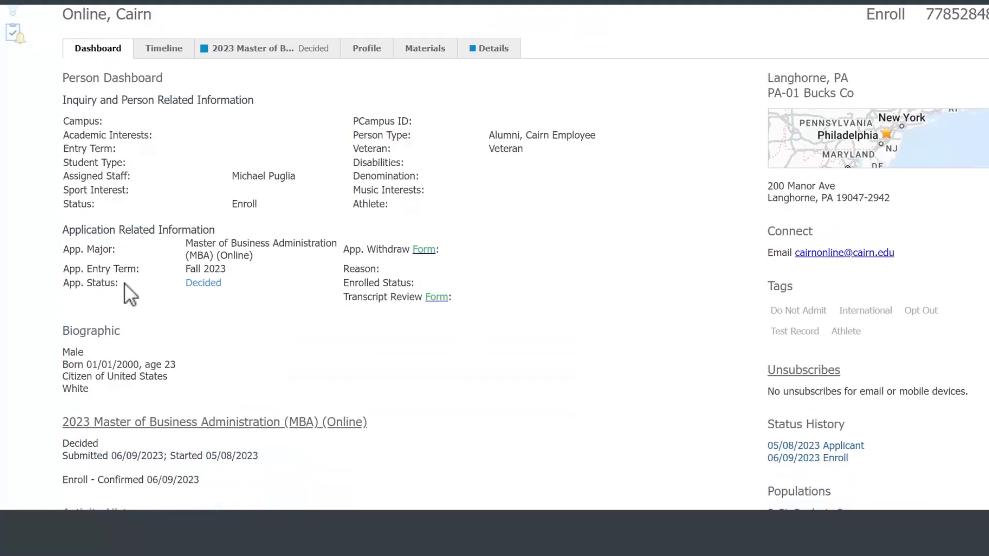
{"action": "double_click", "coordinate": [206, 283]}
{"action": "left_click", "coordinate": [248, 419]}
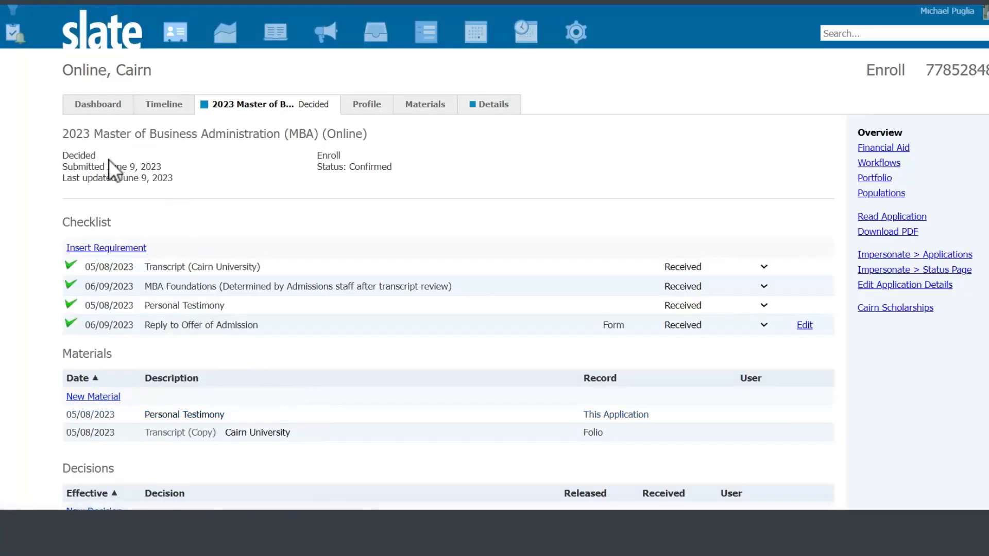
{"action": "left_click_drag", "start_coordinate": [342, 154], "coordinate": [318, 158]}
{"action": "double_click", "coordinate": [372, 166]}
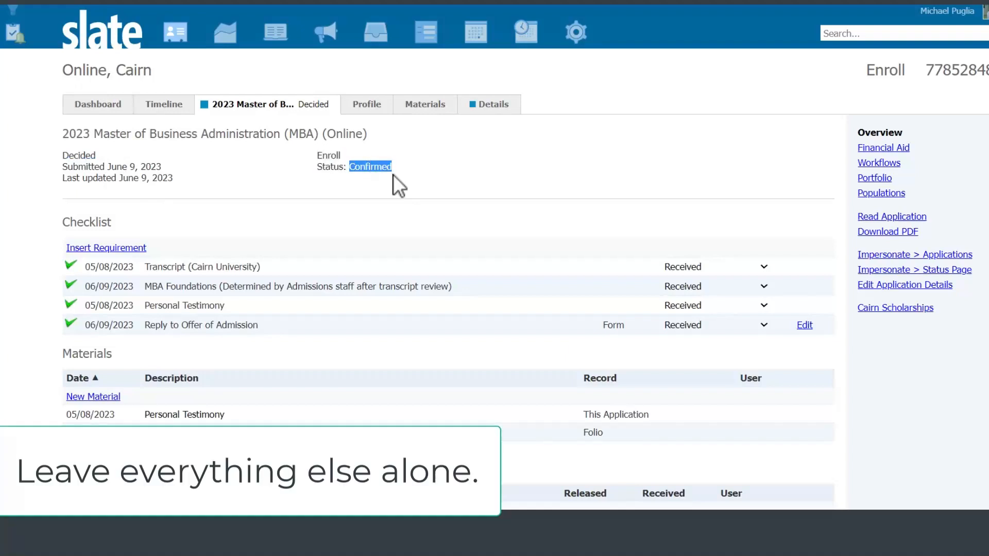
{"action": "scroll", "coordinate": [339, 221], "scroll_direction": "down", "scroll_amount": 3}
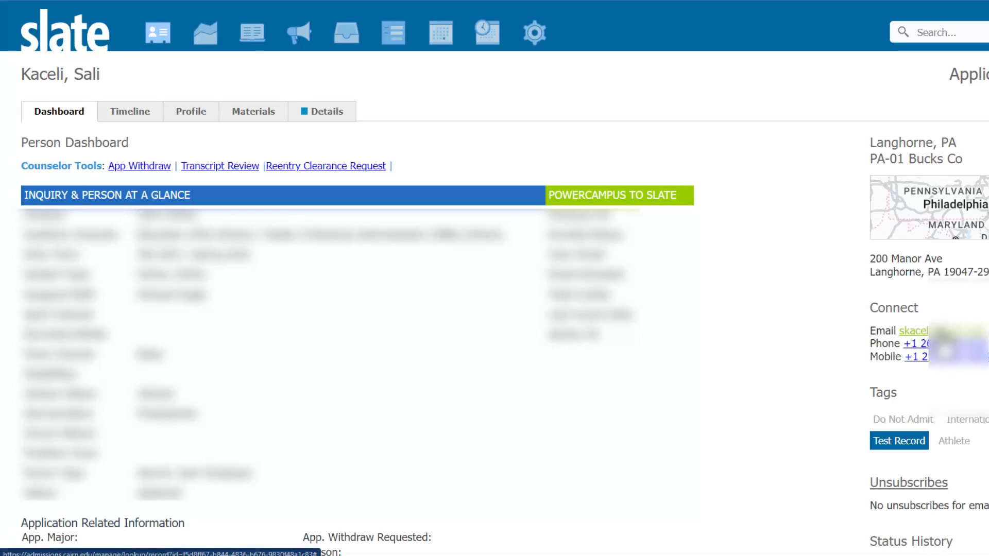
Start an email to the applicant and give the writing assistant the prompt "Thank you for your application. Please submit the latest transcript, and deposit of $150."
{"action": "left_click", "coordinate": [914, 330]}
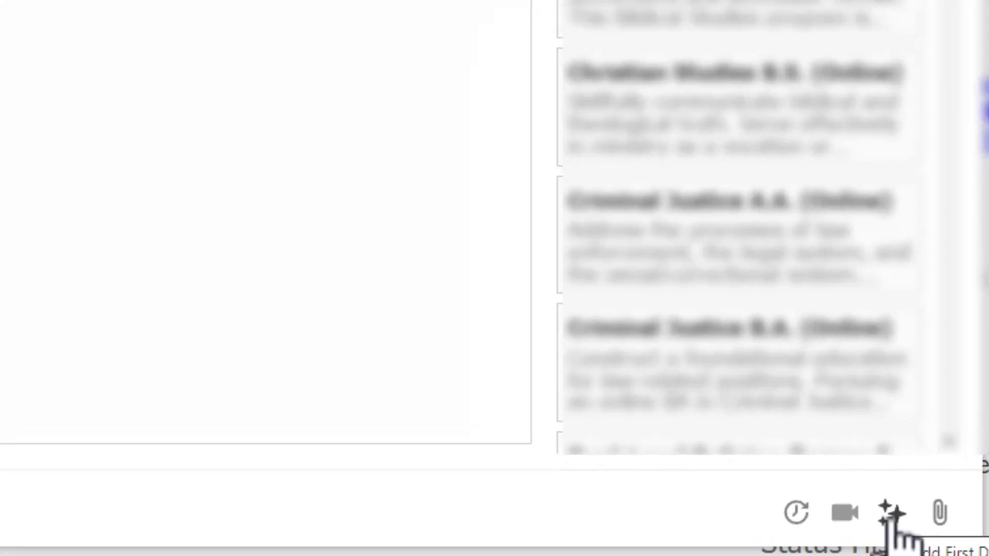
{"action": "left_click", "coordinate": [858, 502]}
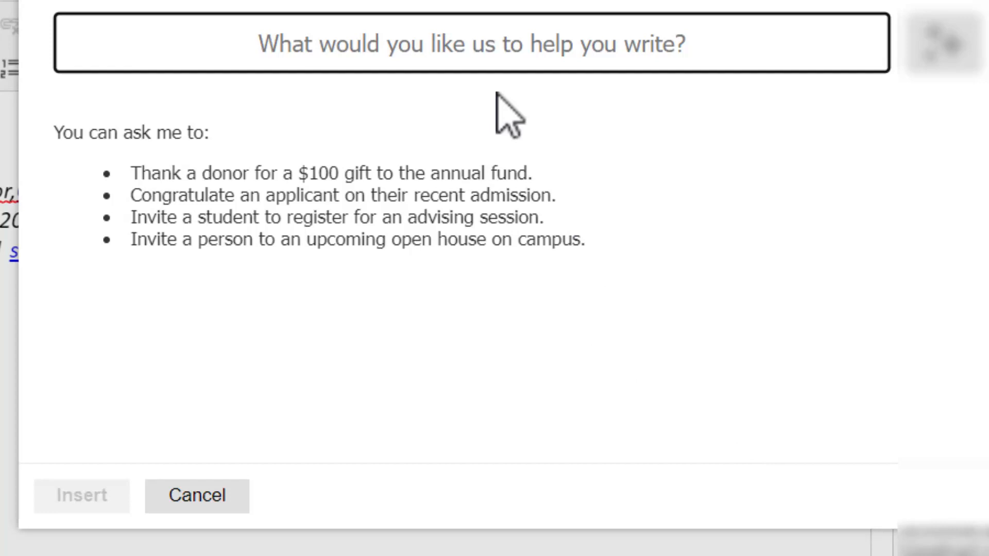
{"action": "key", "text": "ctrl+v"}
{"action": "left_click_drag", "start_coordinate": [302, 44], "coordinate": [4, 49]}
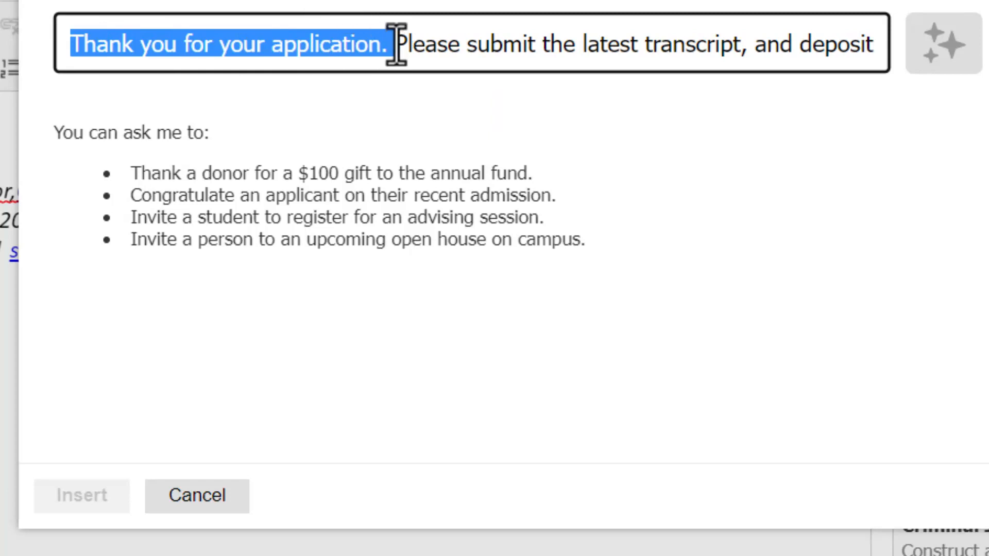
{"action": "left_click", "coordinate": [438, 45]}
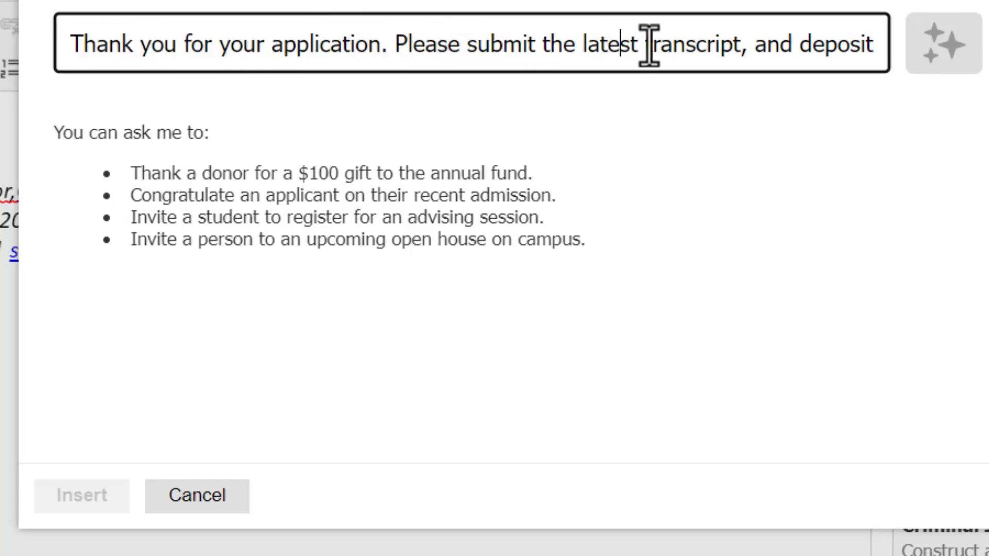
{"action": "left_click_drag", "start_coordinate": [761, 49], "coordinate": [879, 45]}
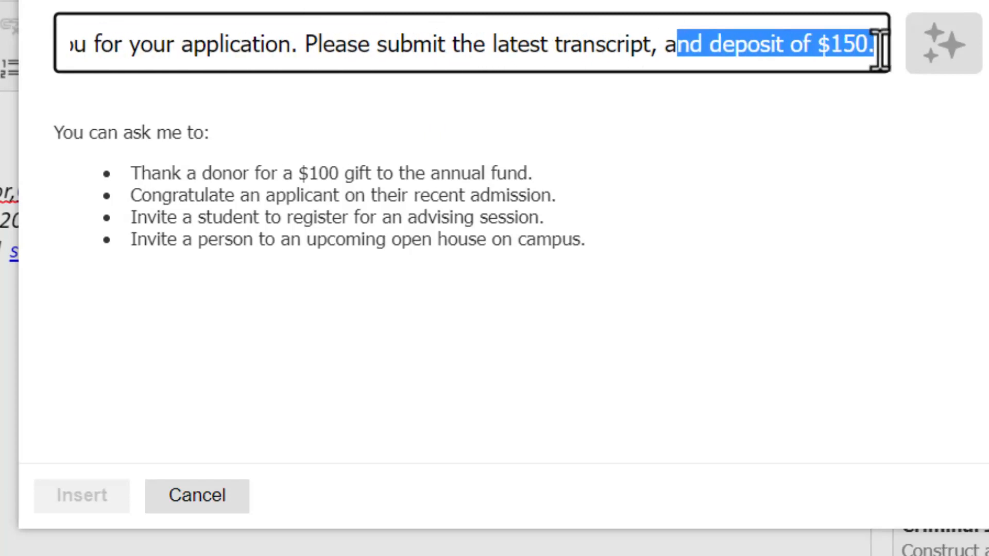
{"action": "left_click", "coordinate": [747, 45]}
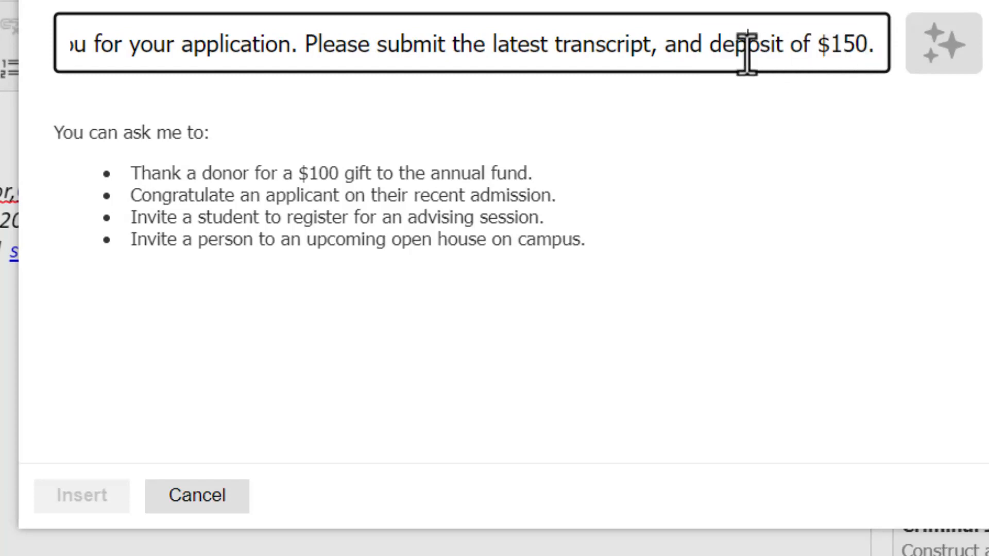
Generate a draft from the revised prompt "Thank you for your application. Next, please submit your transcript." and insert it into the email
{"action": "left_click_drag", "start_coordinate": [856, 44], "coordinate": [399, 33]}
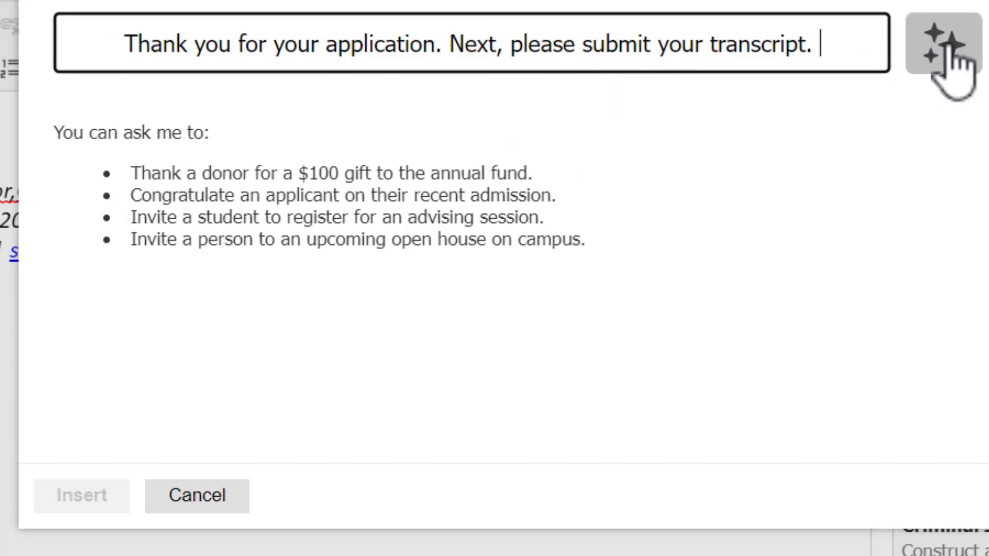
{"action": "left_click", "coordinate": [956, 53]}
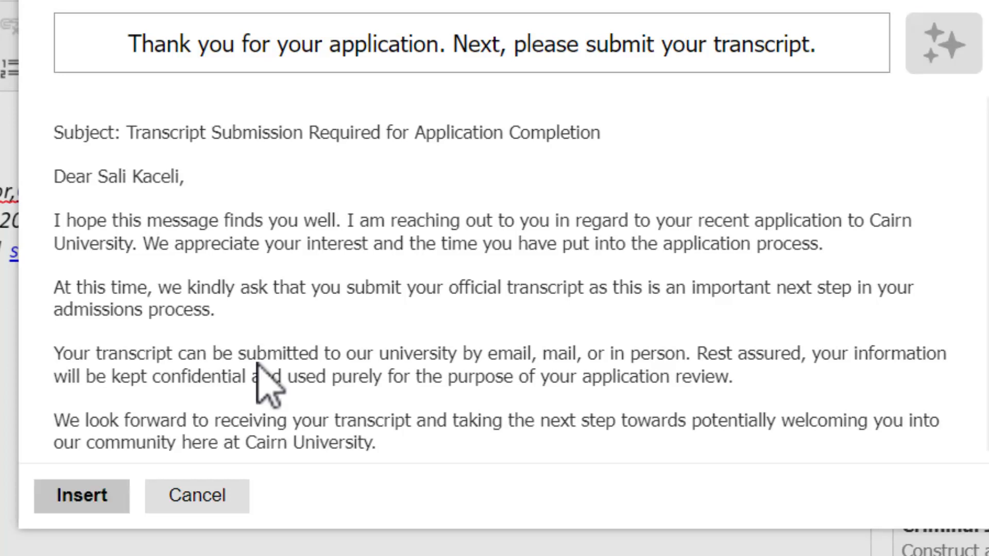
{"action": "scroll", "coordinate": [273, 331], "scroll_direction": "down", "scroll_amount": 3}
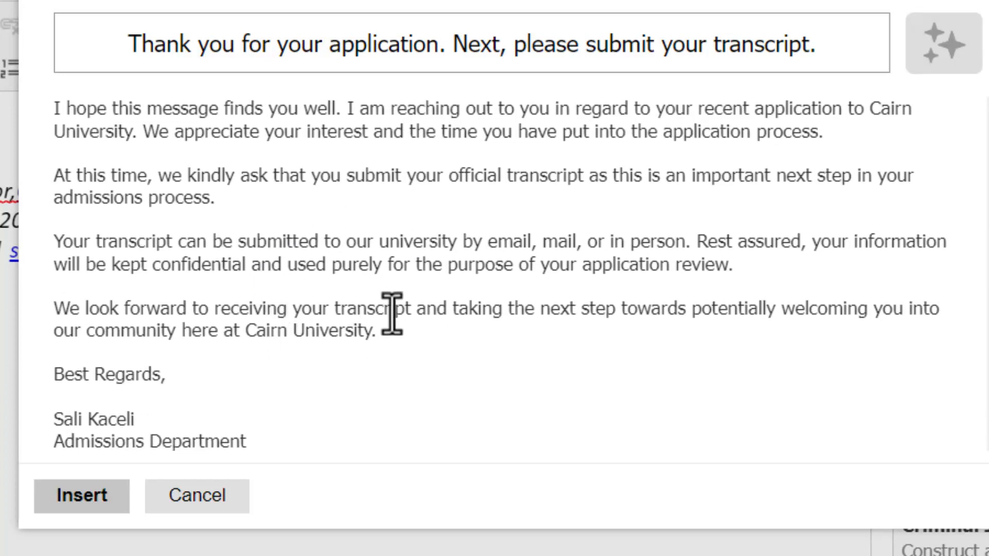
{"action": "scroll", "coordinate": [360, 325], "scroll_direction": "down", "scroll_amount": 1}
{"action": "scroll", "coordinate": [141, 376], "scroll_direction": "up", "scroll_amount": 4}
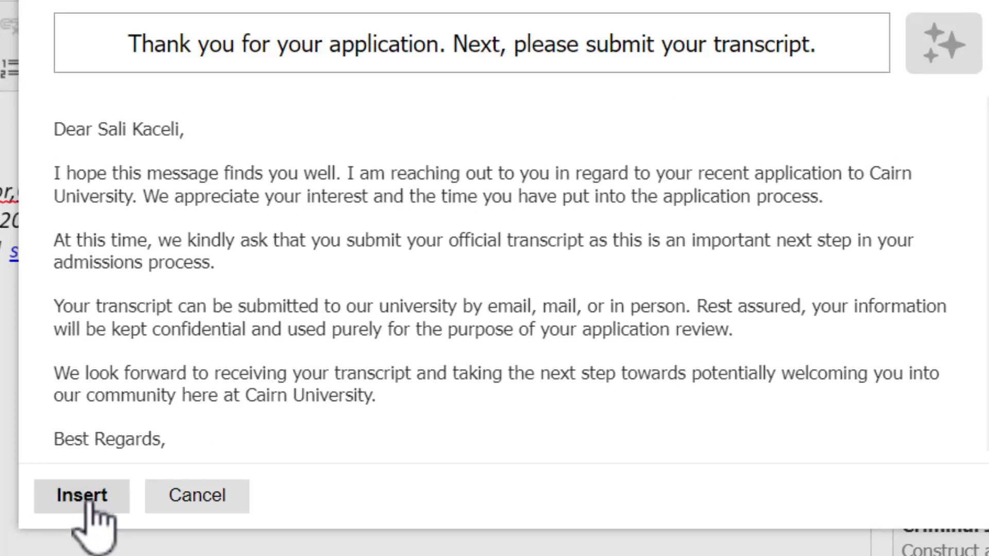
{"action": "left_click", "coordinate": [89, 497]}
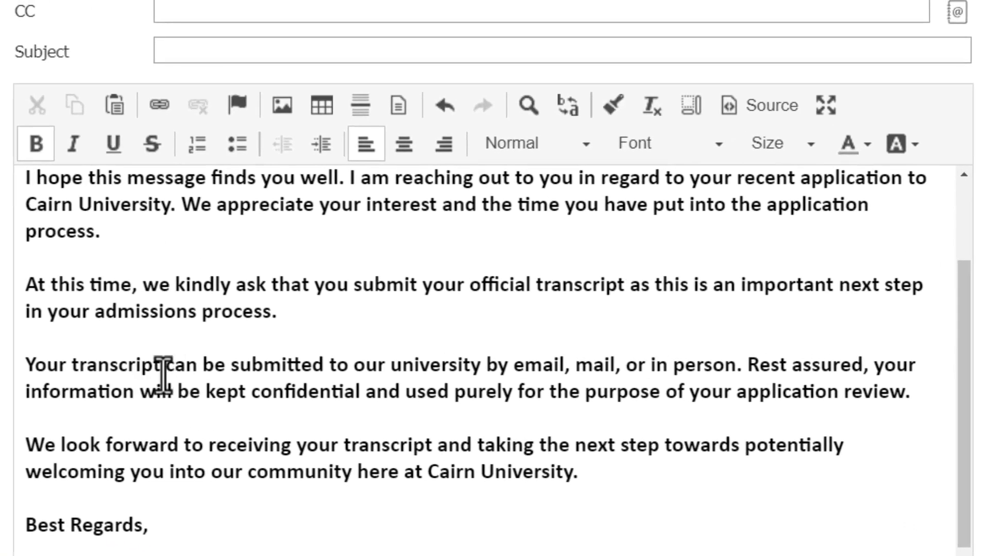
Remove the bold formatting from the email body, from the subject line through "Best Regards,", and review the text
{"action": "scroll", "coordinate": [160, 402], "scroll_direction": "up", "scroll_amount": 2}
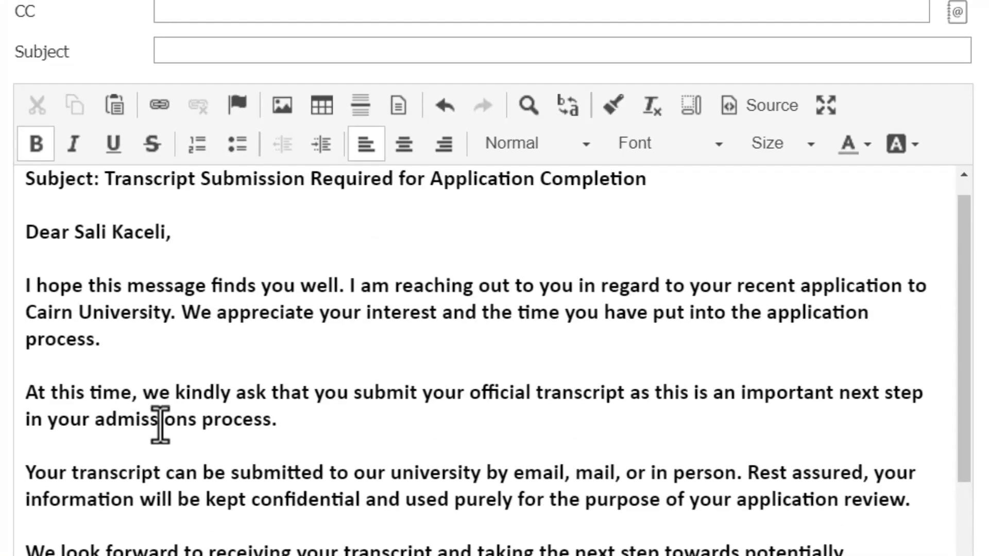
{"action": "scroll", "coordinate": [160, 425], "scroll_direction": "down", "scroll_amount": 1}
{"action": "scroll", "coordinate": [236, 420], "scroll_direction": "up", "scroll_amount": 3}
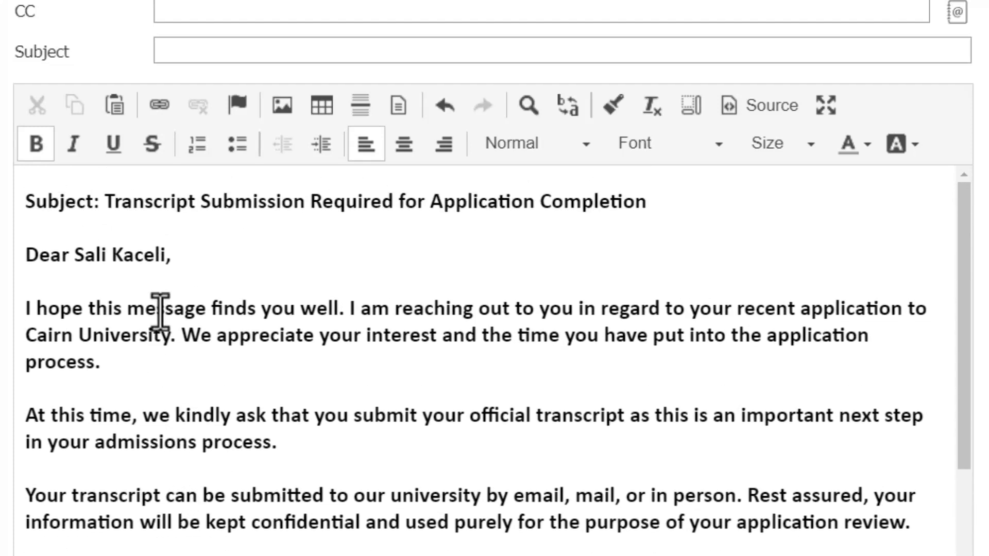
{"action": "scroll", "coordinate": [199, 515], "scroll_direction": "down", "scroll_amount": 3}
{"action": "left_click", "coordinate": [170, 466]}
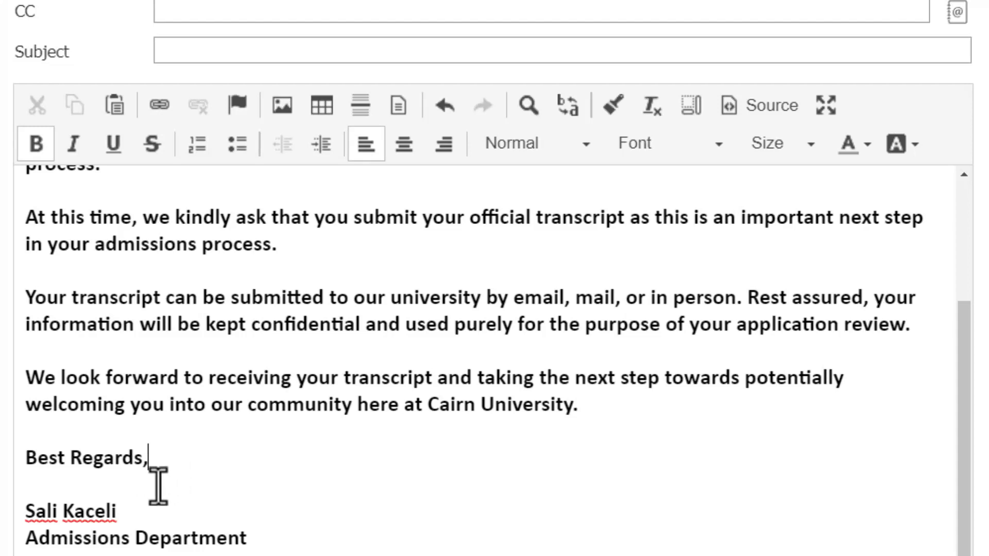
{"action": "left_click_drag", "start_coordinate": [158, 487], "coordinate": [41, 154]}
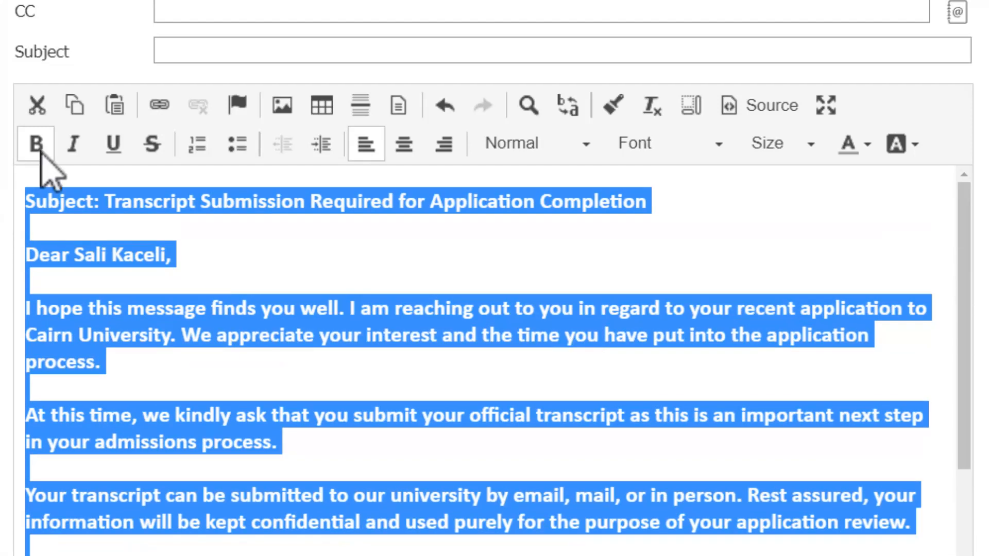
{"action": "left_click", "coordinate": [40, 149]}
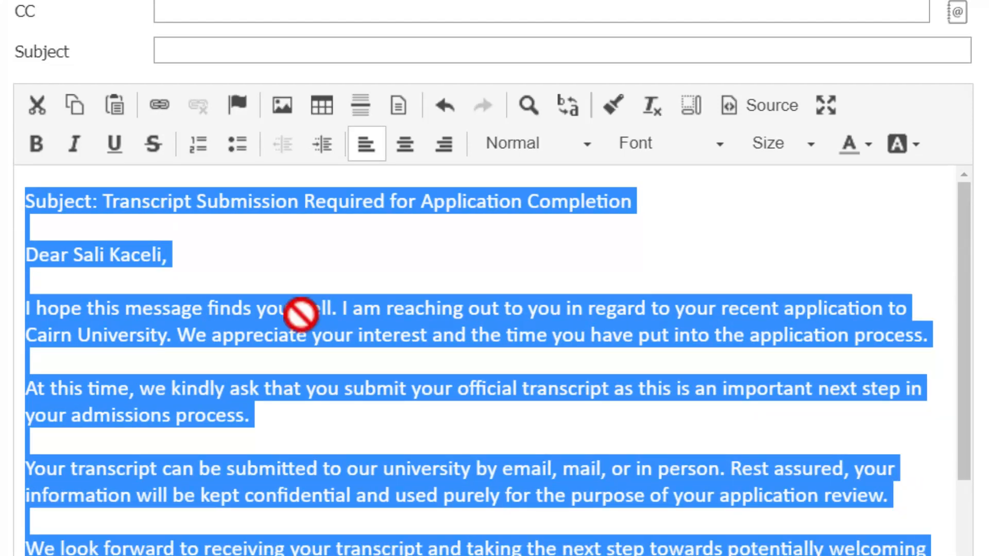
{"action": "left_click", "coordinate": [214, 280]}
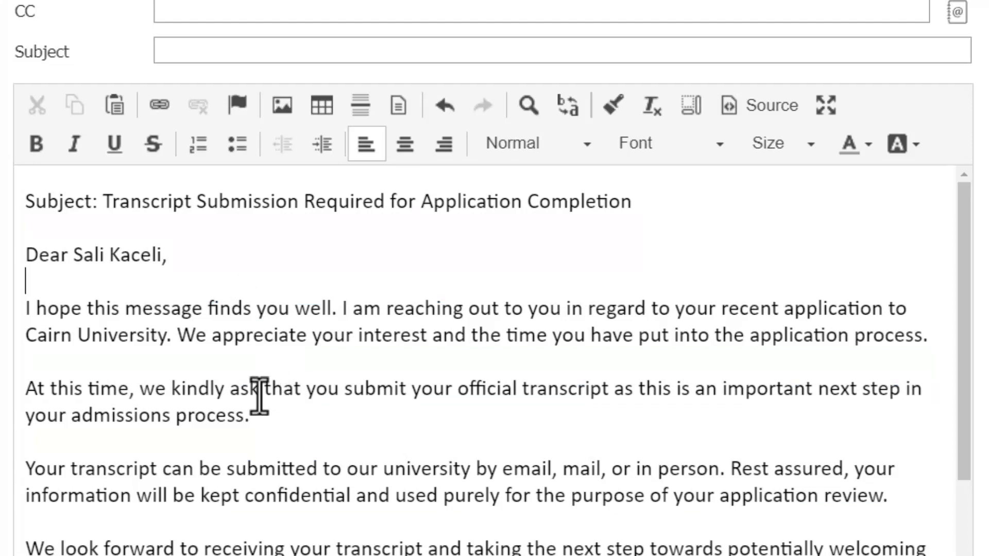
{"action": "scroll", "coordinate": [226, 391], "scroll_direction": "down", "scroll_amount": 4}
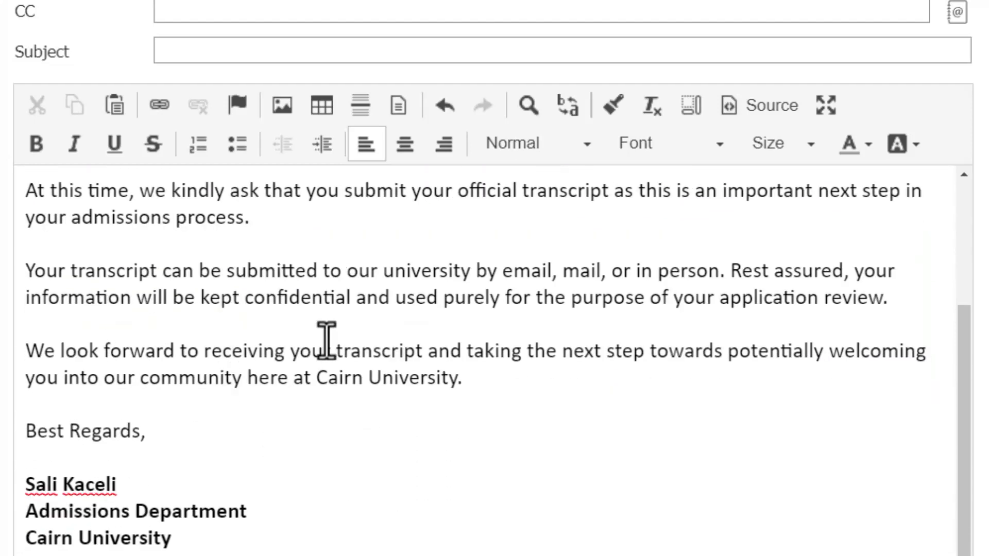